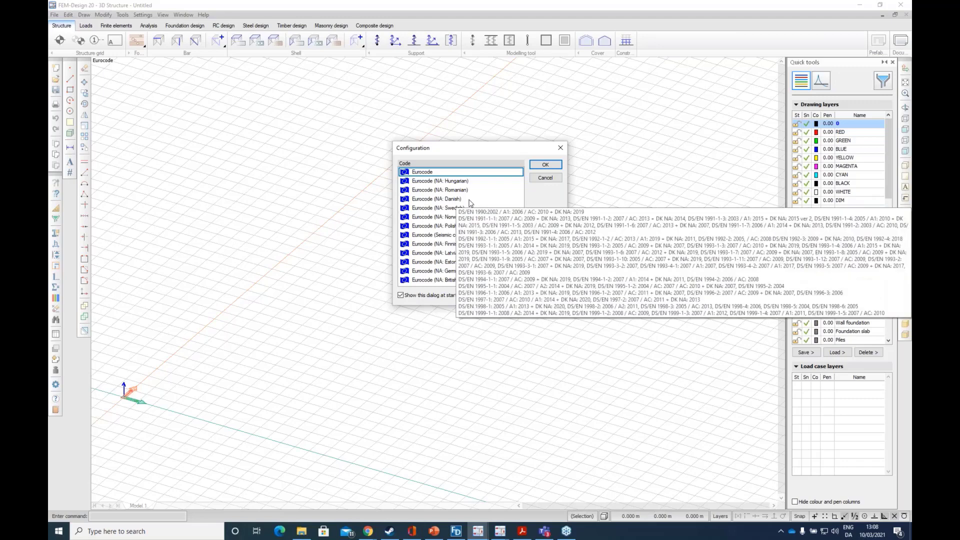
Step: Set the general Eurocode without a national annex as the design code for the new 3D structure model
mouse_move(427, 183)
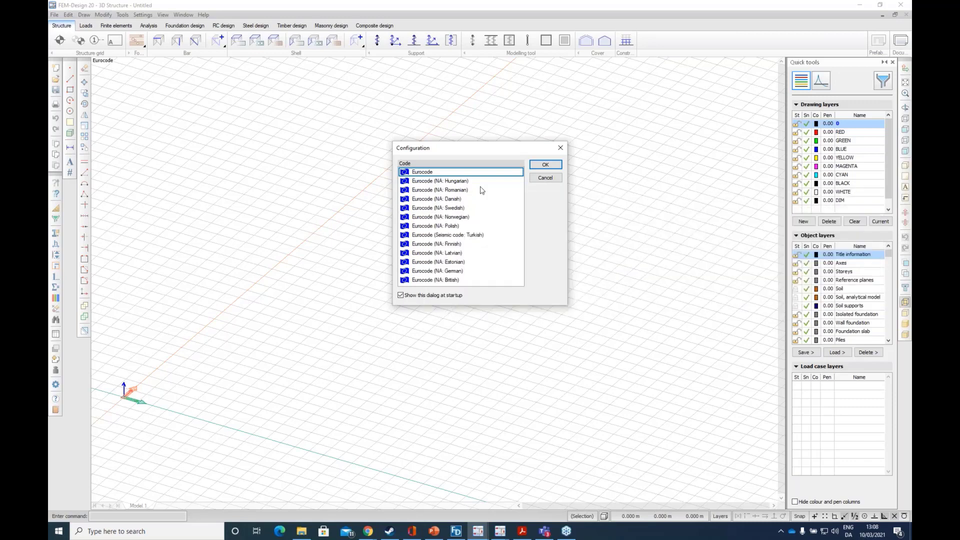
left_click(546, 165)
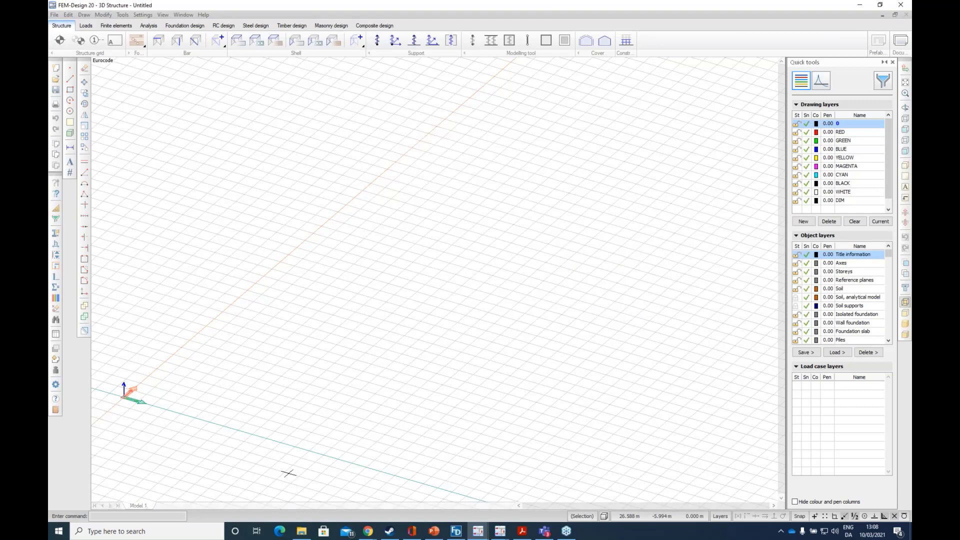
Step: Look over the empty model space, the load tools, the object layers and the results list
scroll(111, 412, "up", 7)
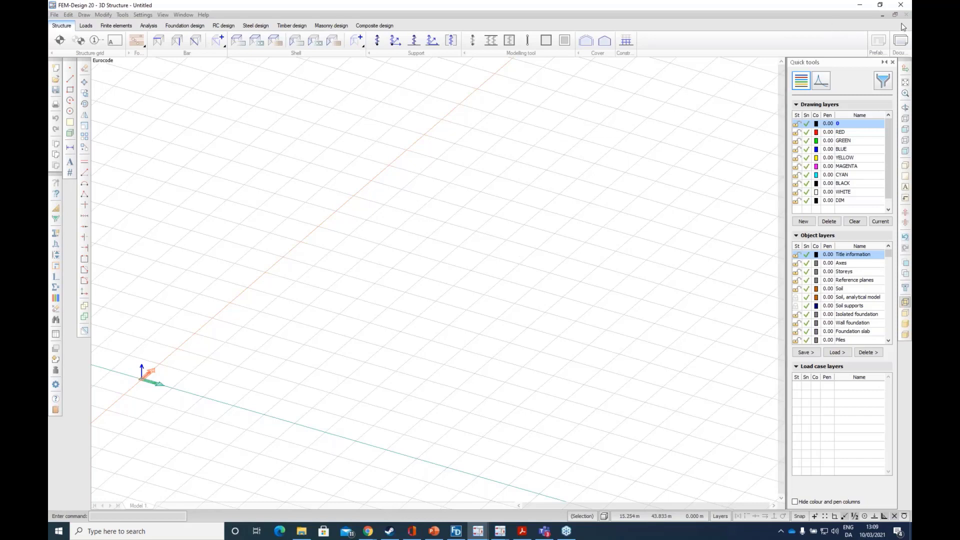
middle_click_drag(270, 354, 408, 301)
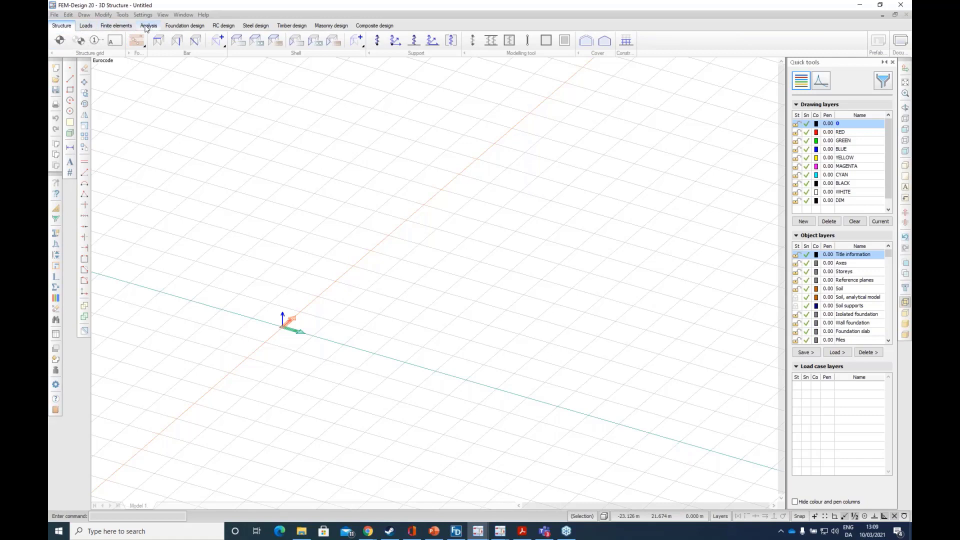
left_click(85, 26)
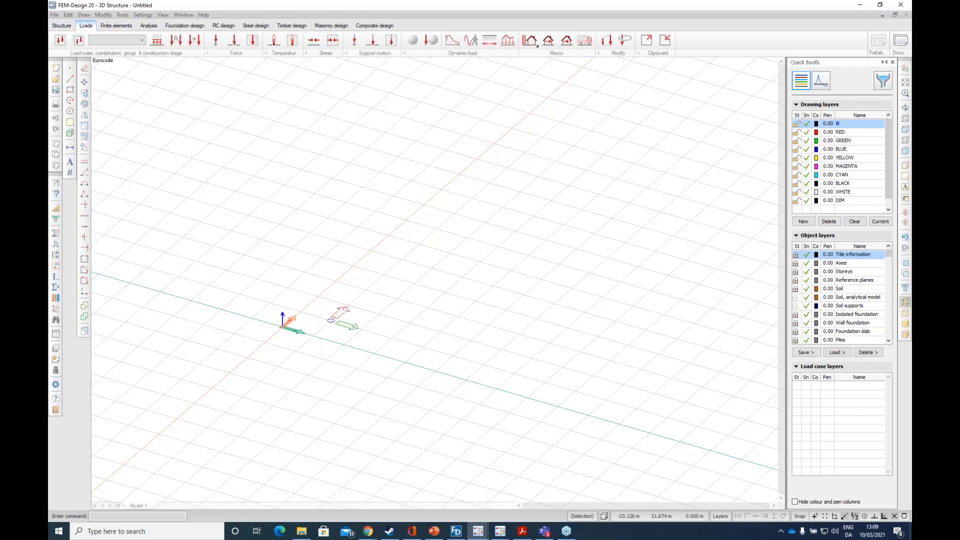
left_click(62, 26)
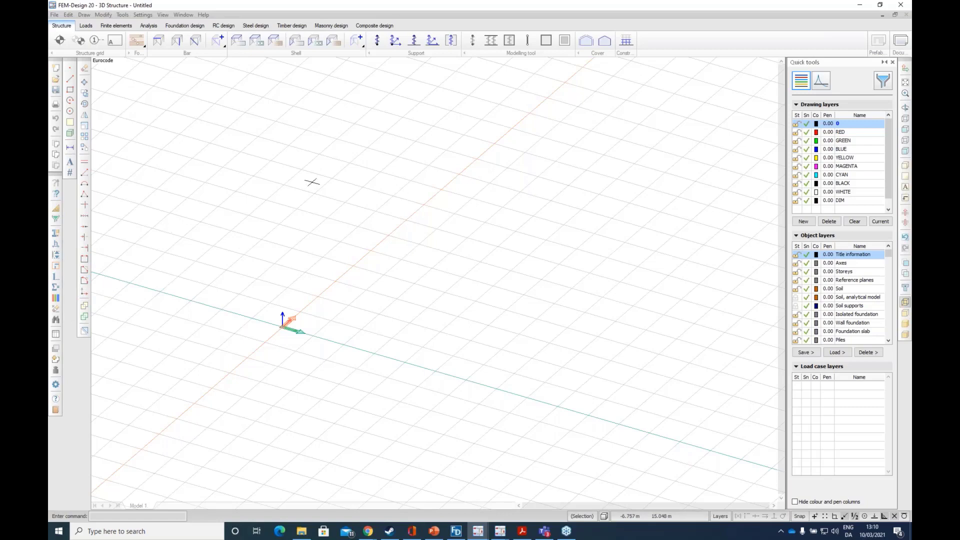
scroll(400, 264, "up", 2)
scroll(556, 212, "up", 1)
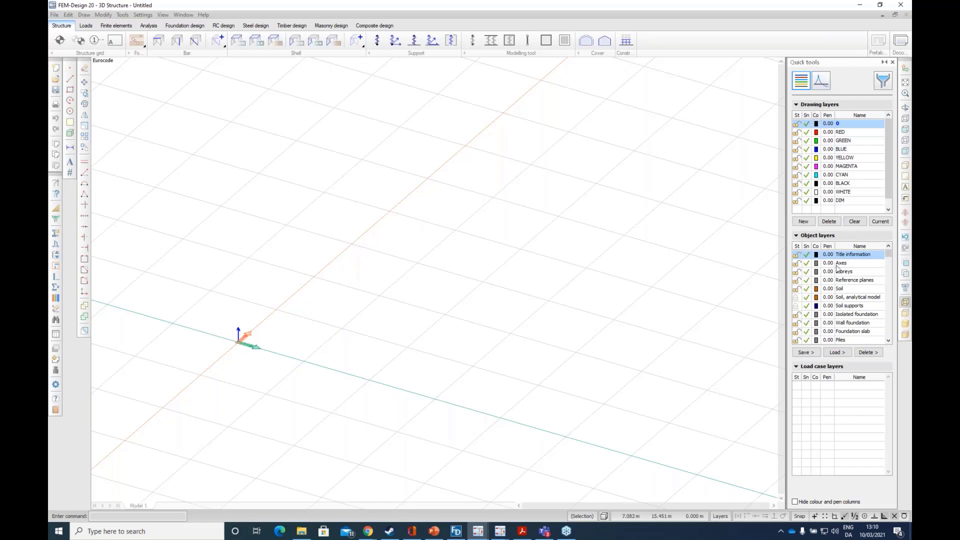
scroll(830, 301, "down", 1)
scroll(827, 300, "down", 6)
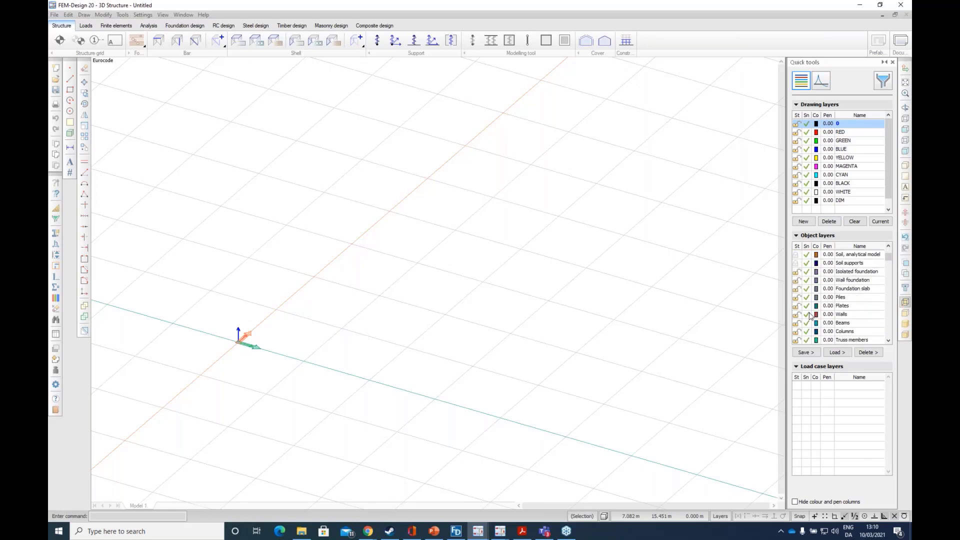
scroll(799, 325, "up", 7)
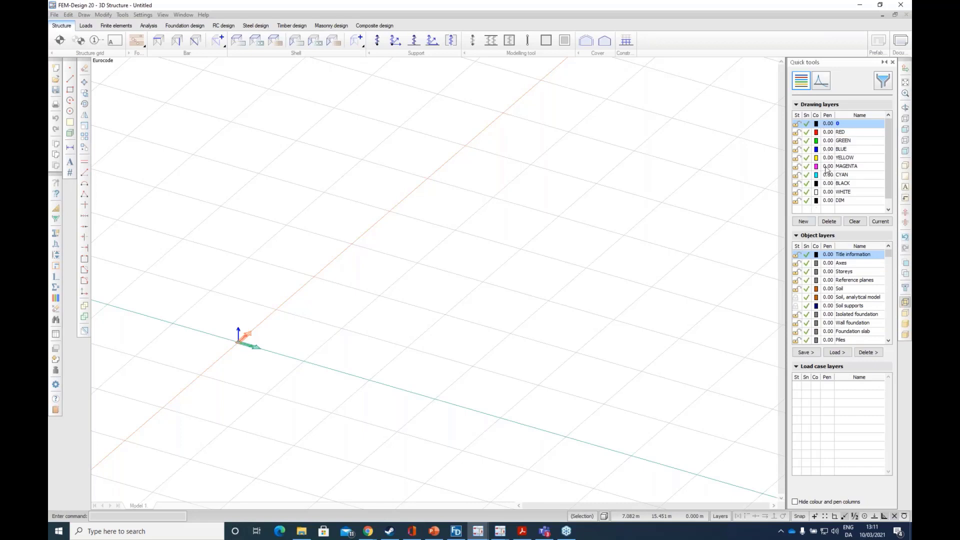
left_click(821, 85)
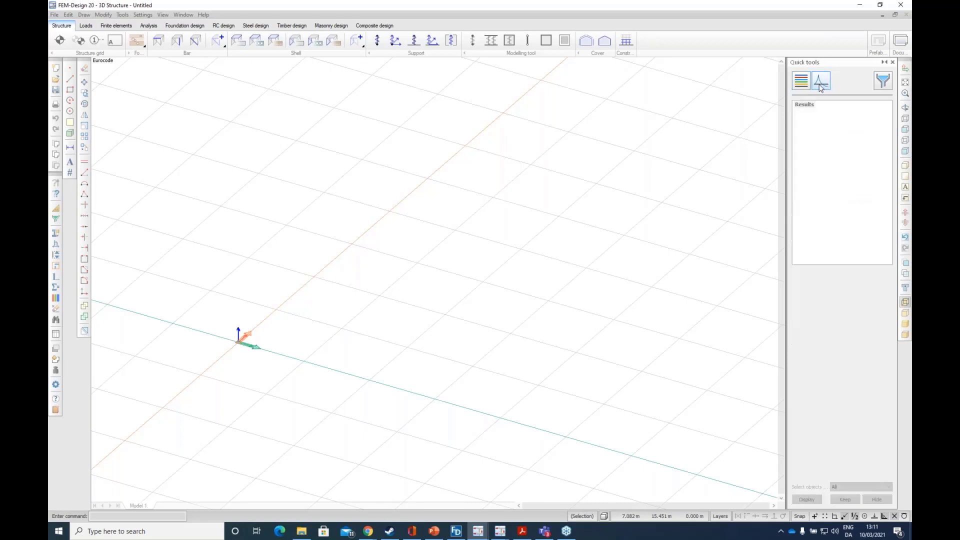
left_click(821, 85)
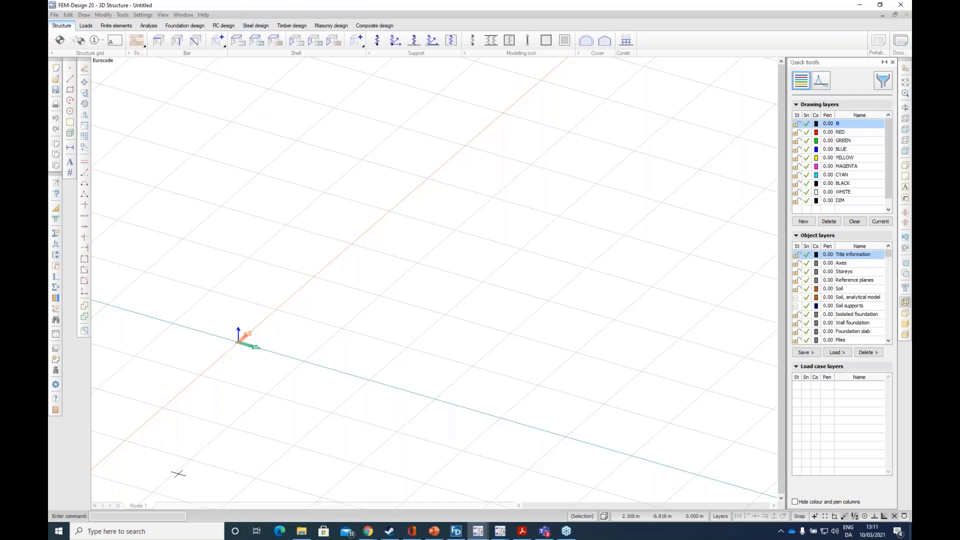
Step: Draw a straight beam about 5.17 m long parallel to the green axis, away from the origin
left_click(158, 41)
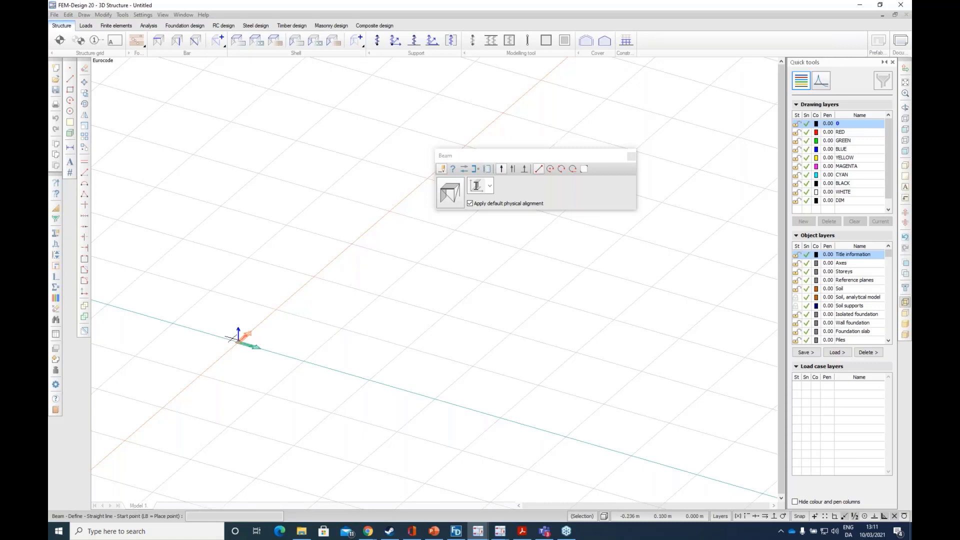
scroll(215, 342, "up", 3)
left_click_drag(475, 159, 529, 141)
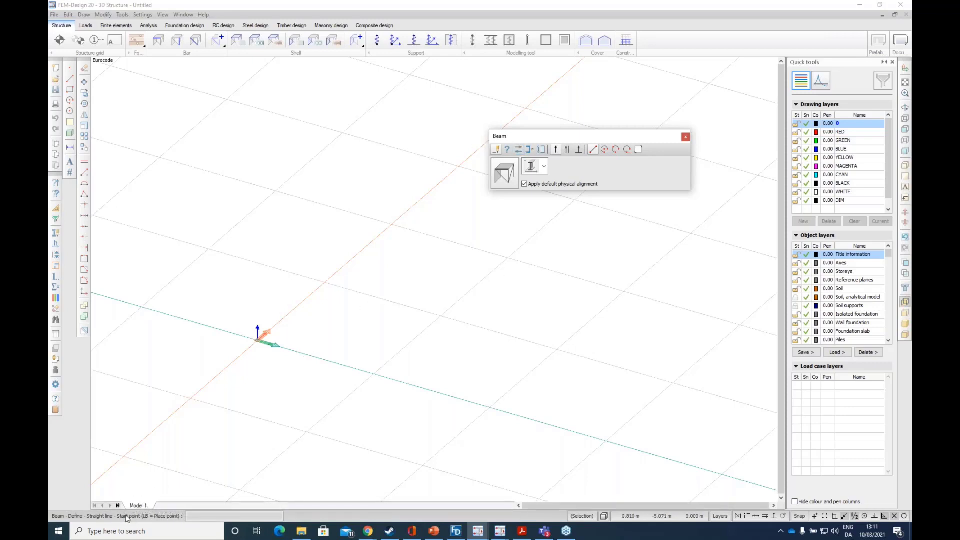
left_click(417, 282)
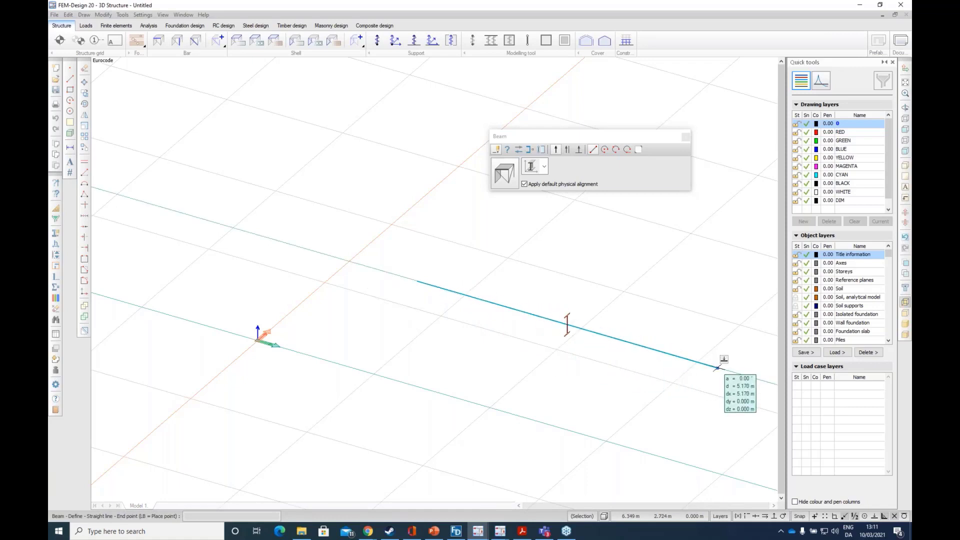
left_click(718, 367)
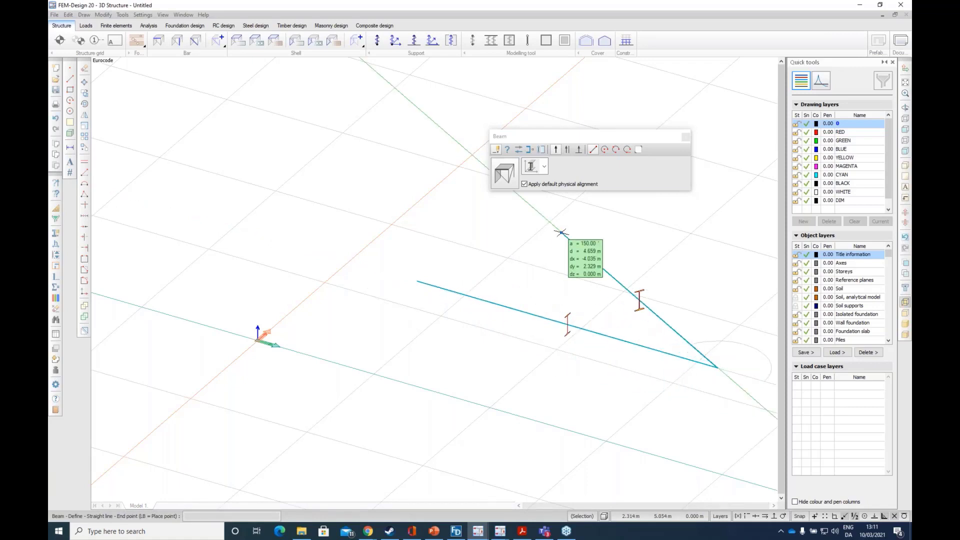
key("Escape")
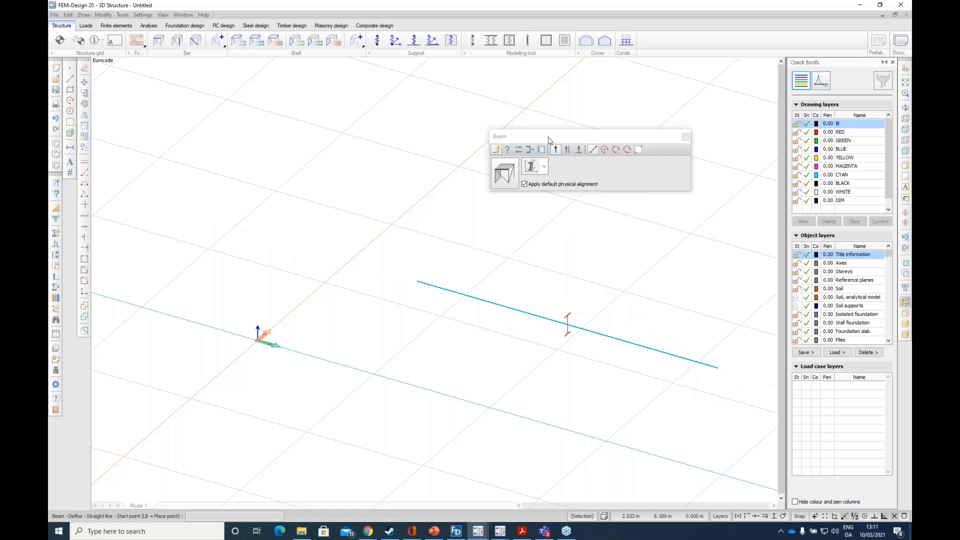
Step: Erase the straight beam from the model
left_click_drag(511, 140, 252, 116)
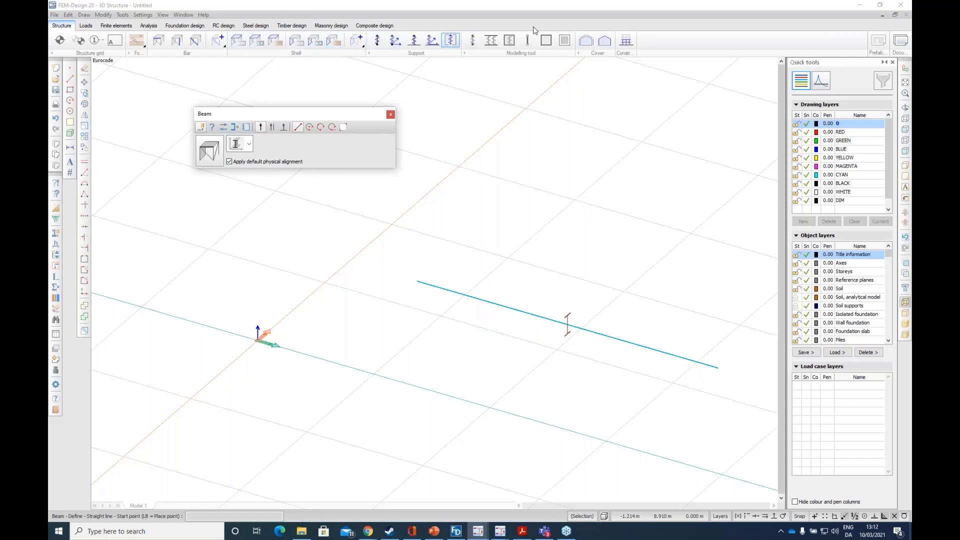
scroll(281, 274, "down", 3)
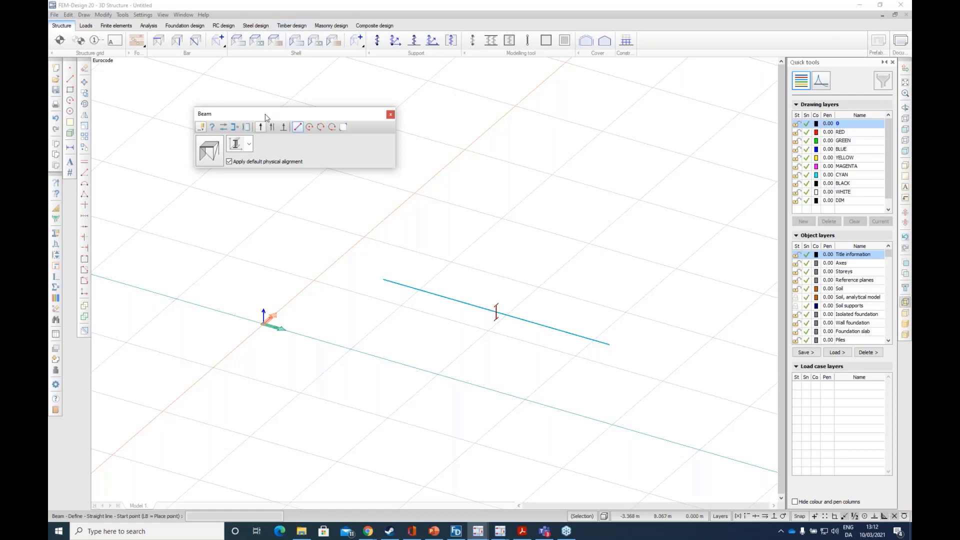
left_click_drag(245, 115, 440, 116)
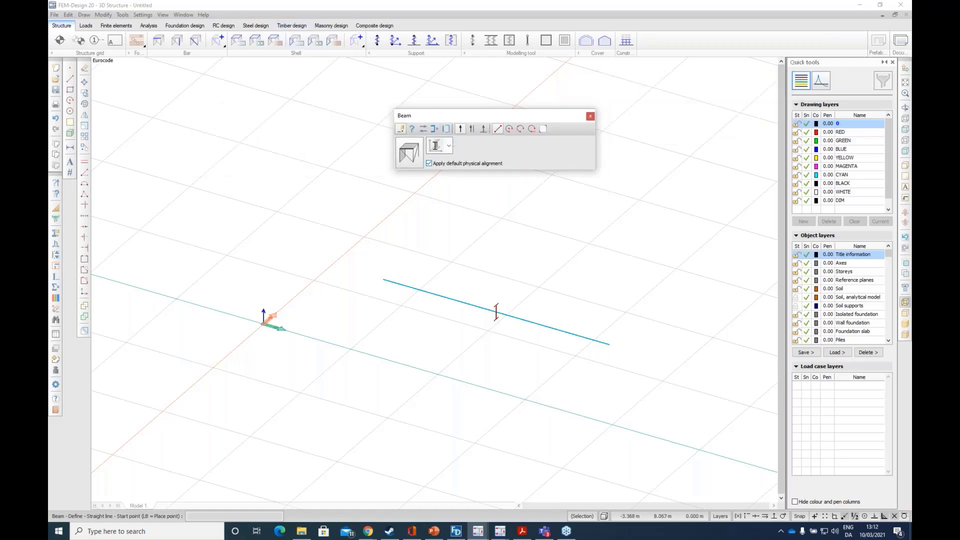
left_click_drag(441, 117, 451, 102)
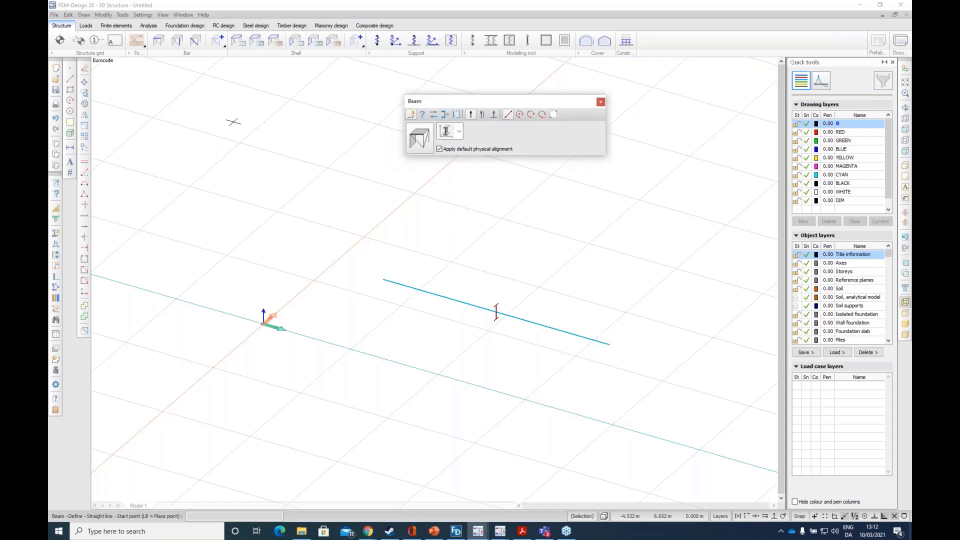
left_click(84, 67)
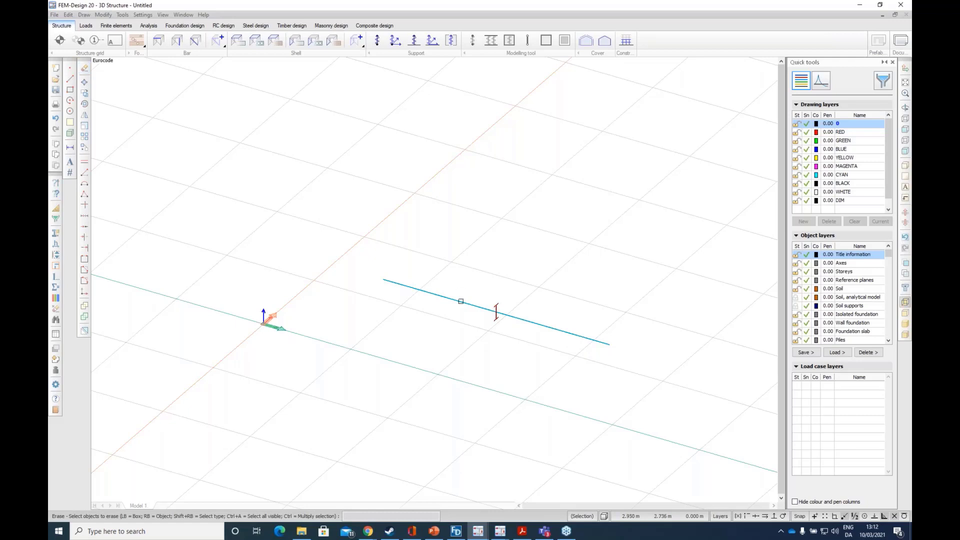
left_click(496, 311)
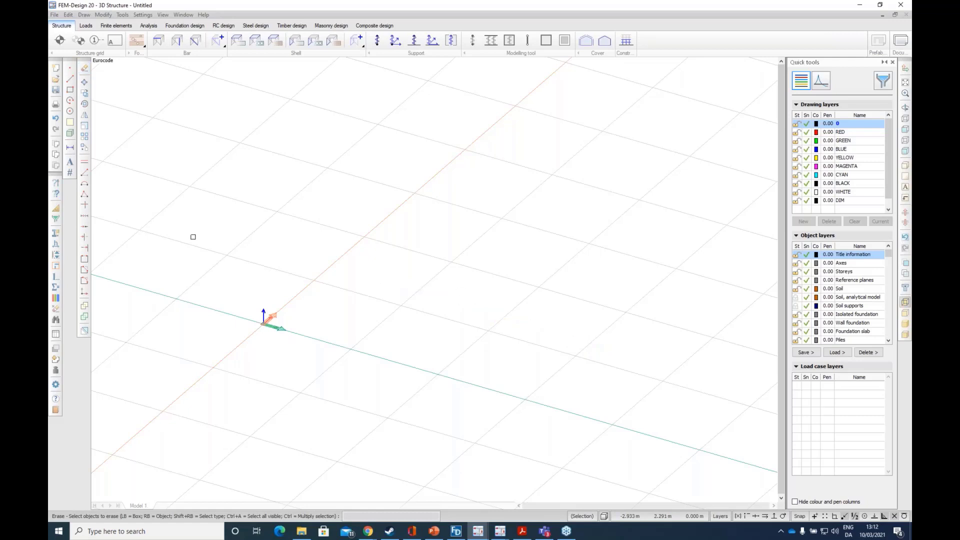
Step: Start defining a column with its placement set to Above and open the column's default settings
left_click(178, 43)
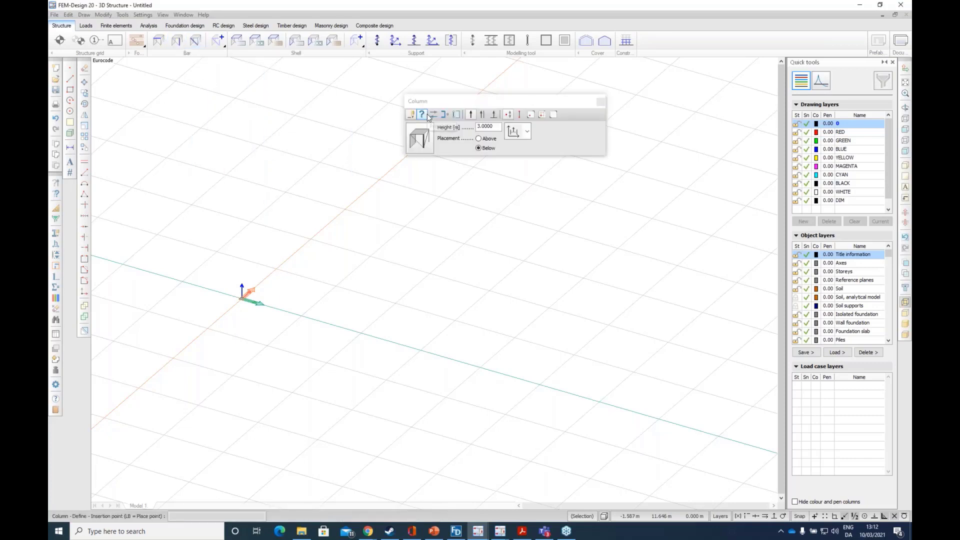
left_click(479, 139)
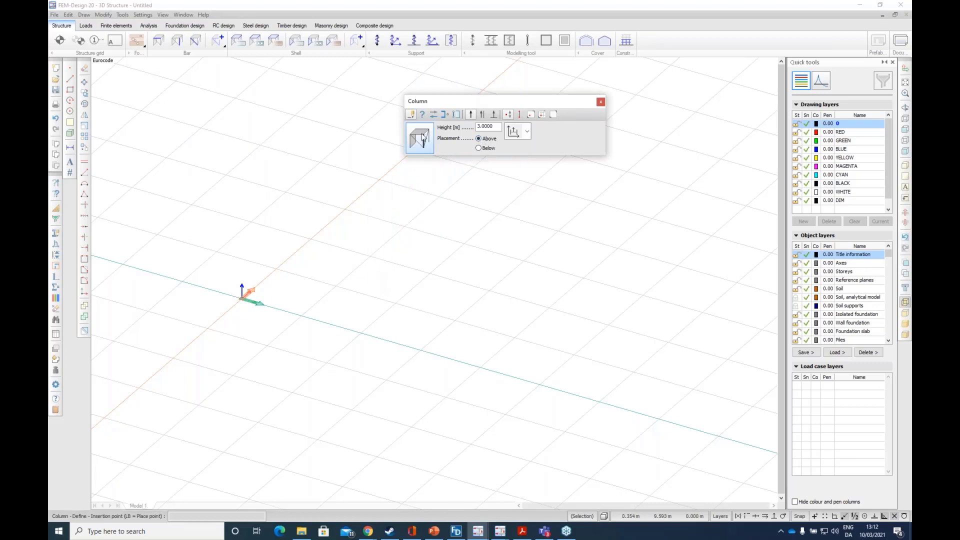
left_click_drag(490, 100, 519, 154)
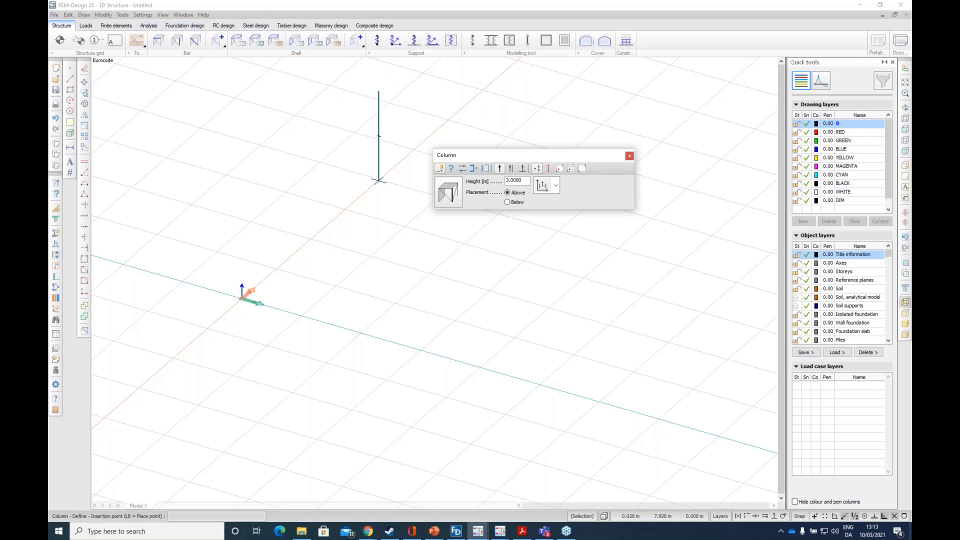
left_click(455, 199)
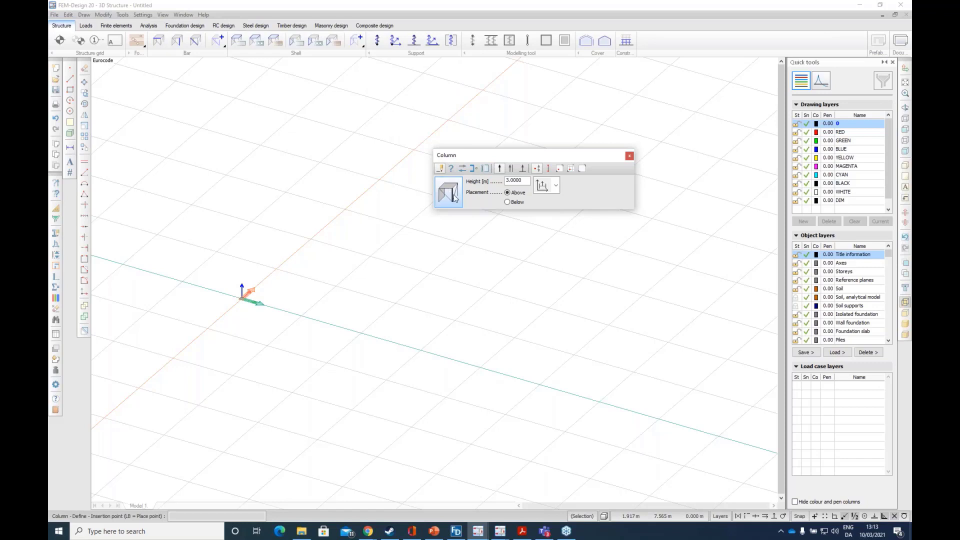
Step: Try to select the IPE 220 steel section for the column in the section library
left_click(434, 129)
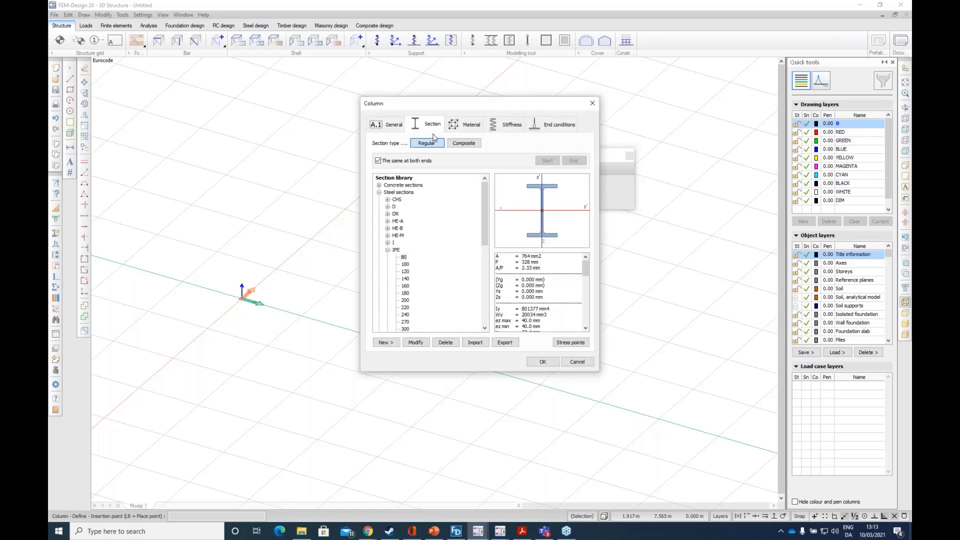
left_click(405, 308)
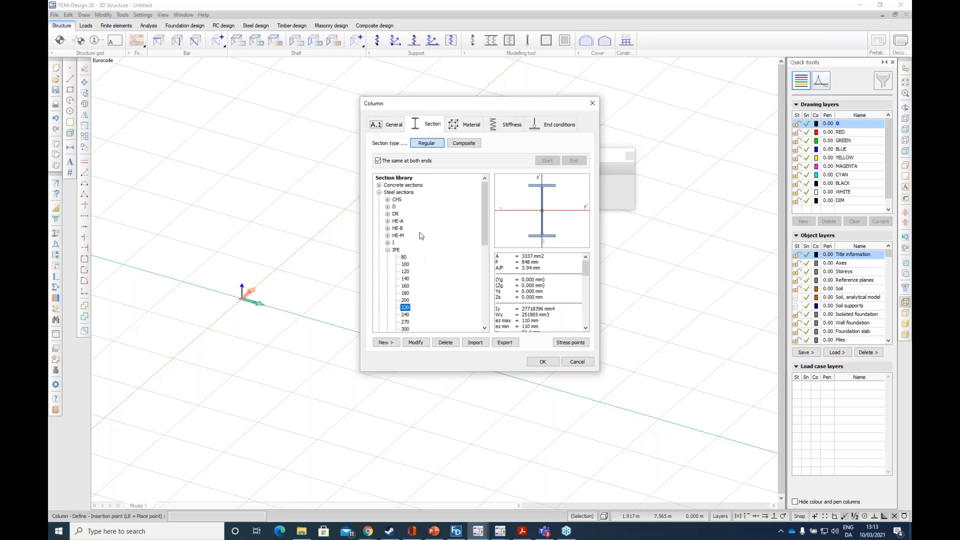
left_click(380, 193)
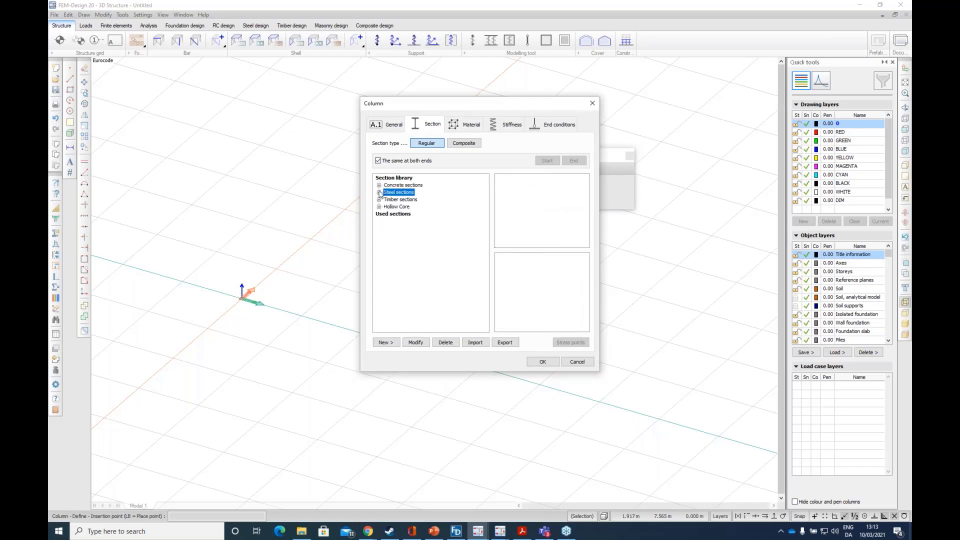
left_click(380, 193)
Step: Review the column's material, stiffness modifier factors with their matrix, and end conditions, and try to confirm the settings
left_click(469, 125)
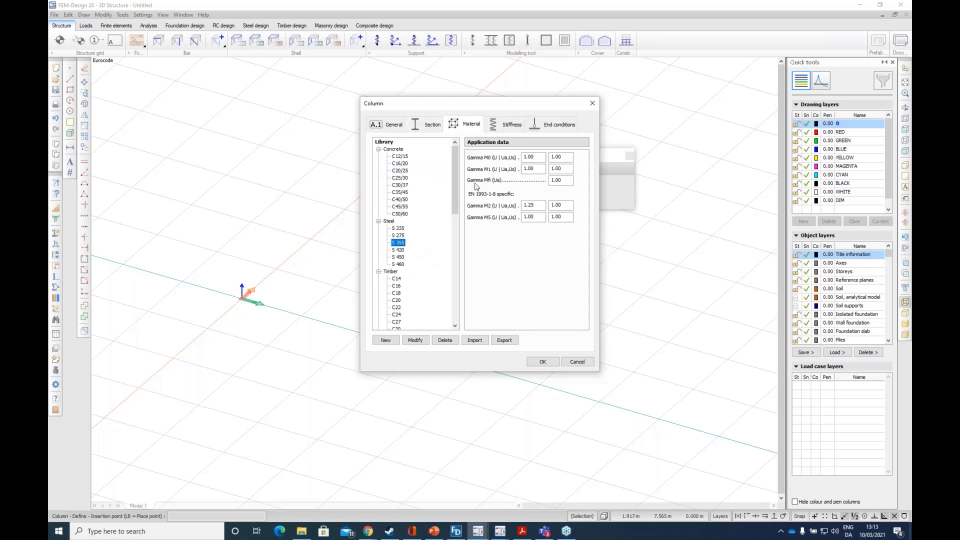
left_click(510, 124)
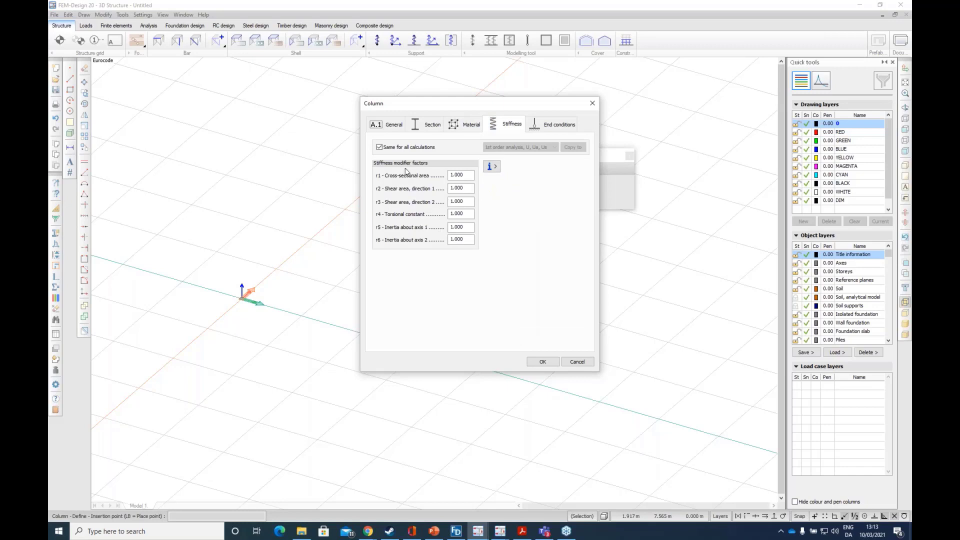
left_click(490, 170)
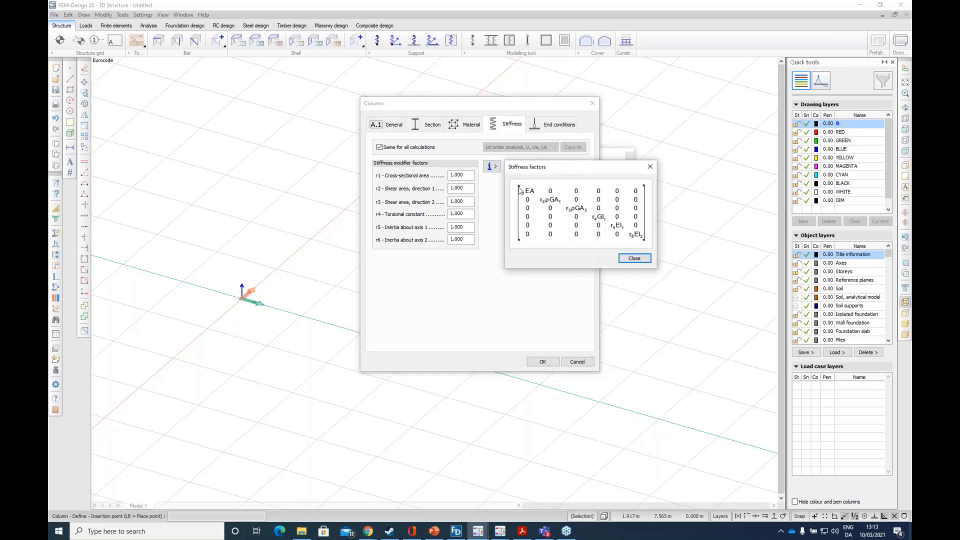
left_click(645, 258)
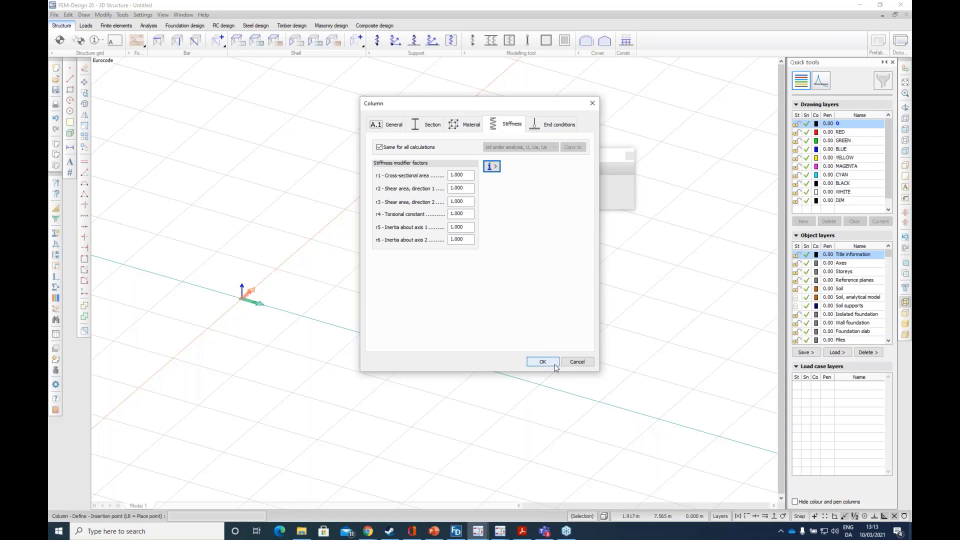
left_click(551, 126)
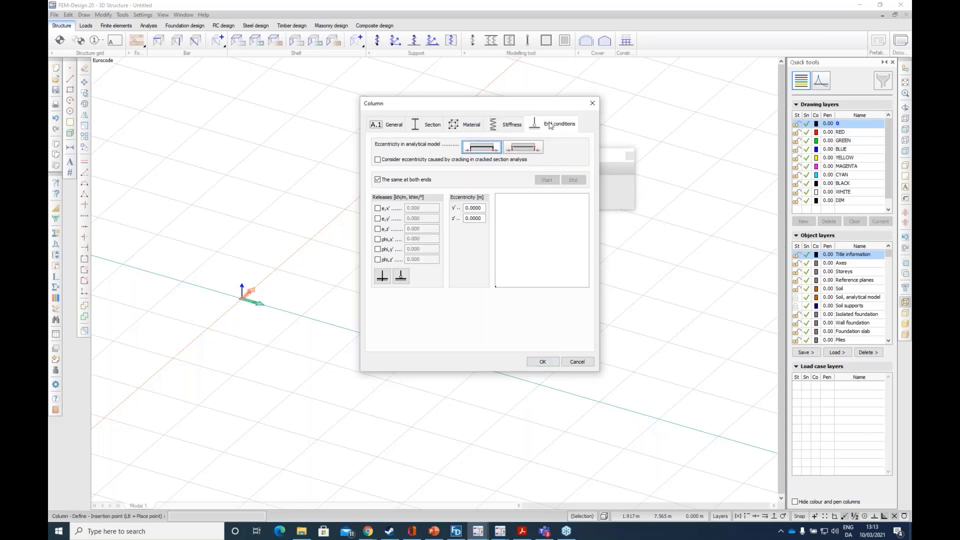
left_click(542, 363)
left_click(504, 298)
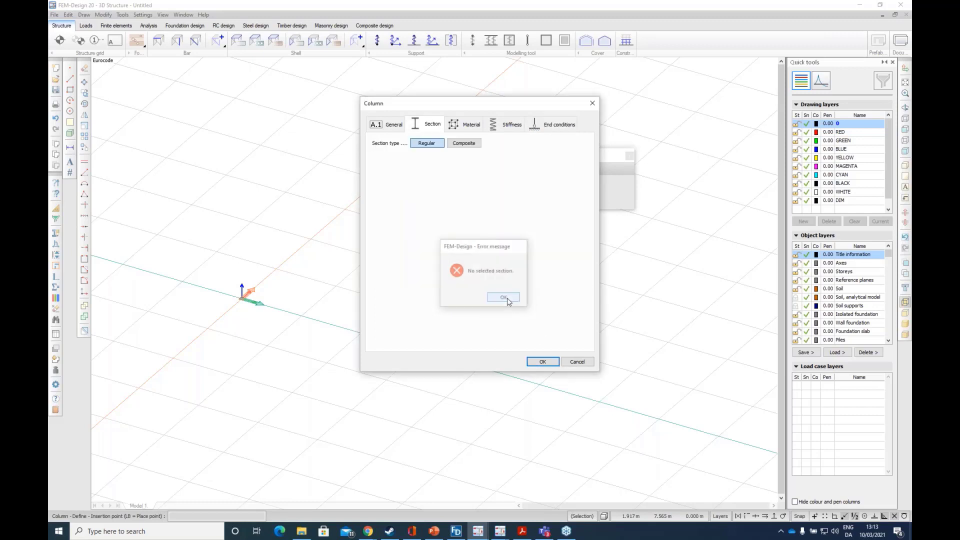
Step: Assign the IPE 220 steel section to the column and place a 3 m high column at about X 2.1 m, Y 3.9 m
left_click(405, 294)
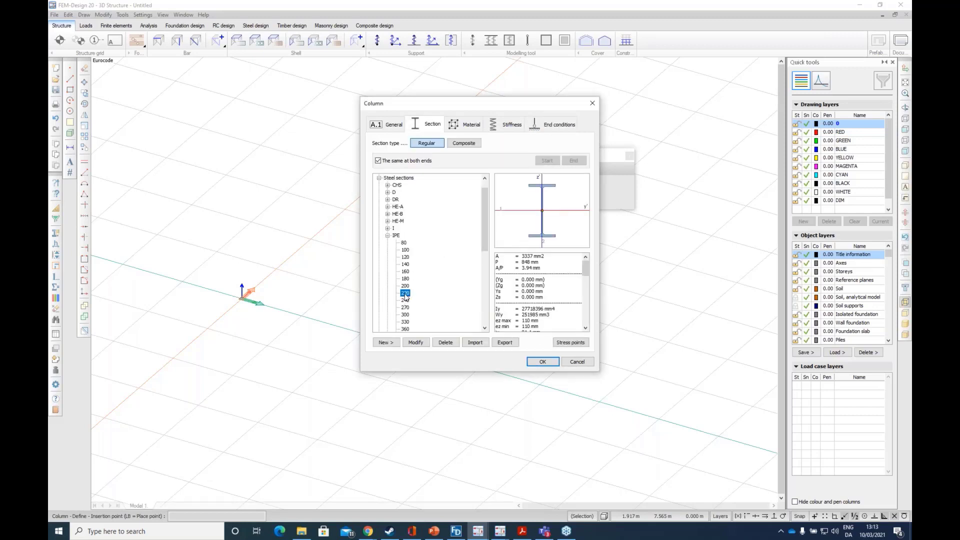
left_click(544, 362)
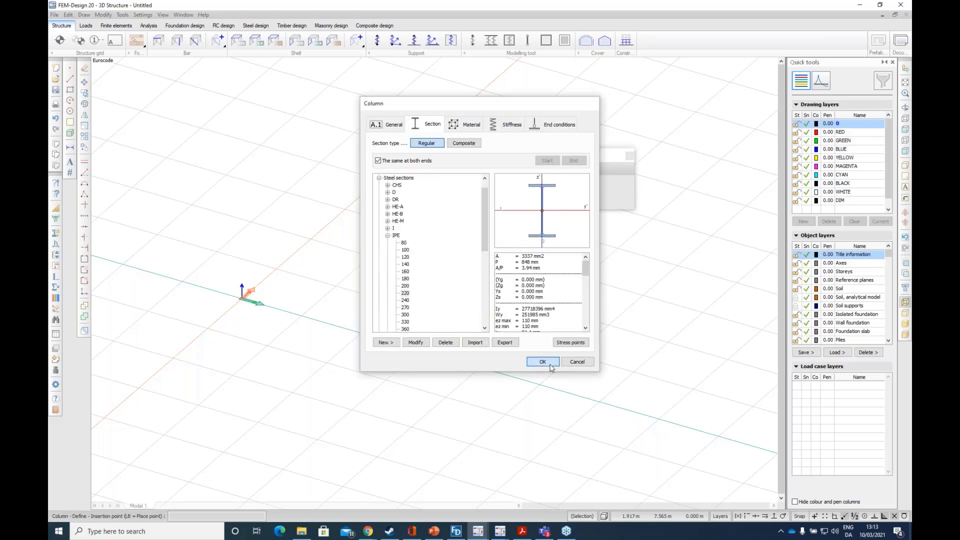
scroll(341, 322, "up", 2)
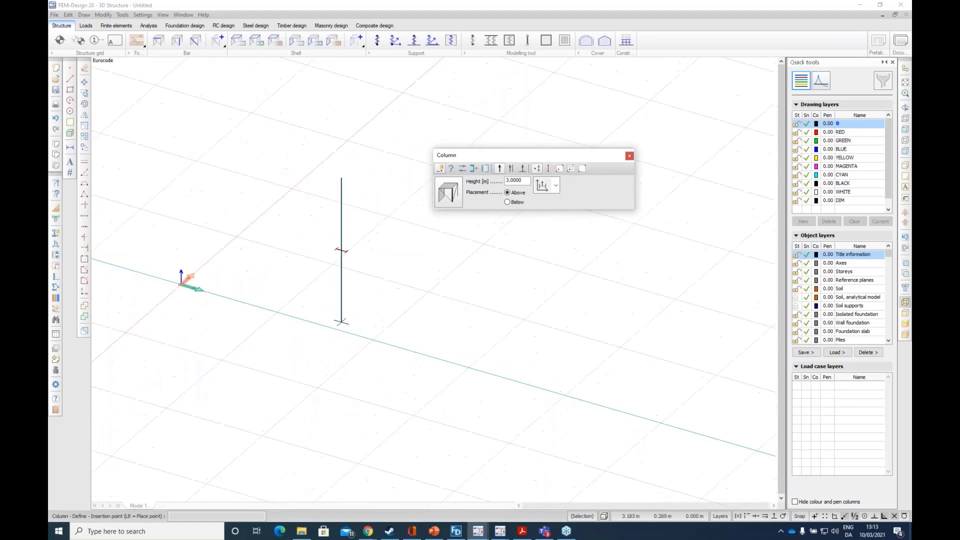
scroll(340, 321, "down", 2)
middle_click_drag(345, 302, 333, 333)
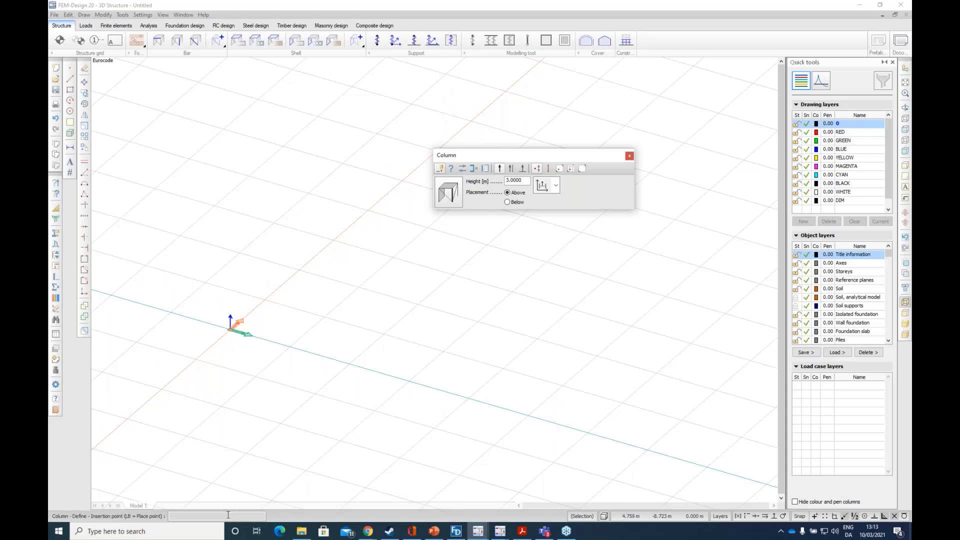
left_click(359, 244)
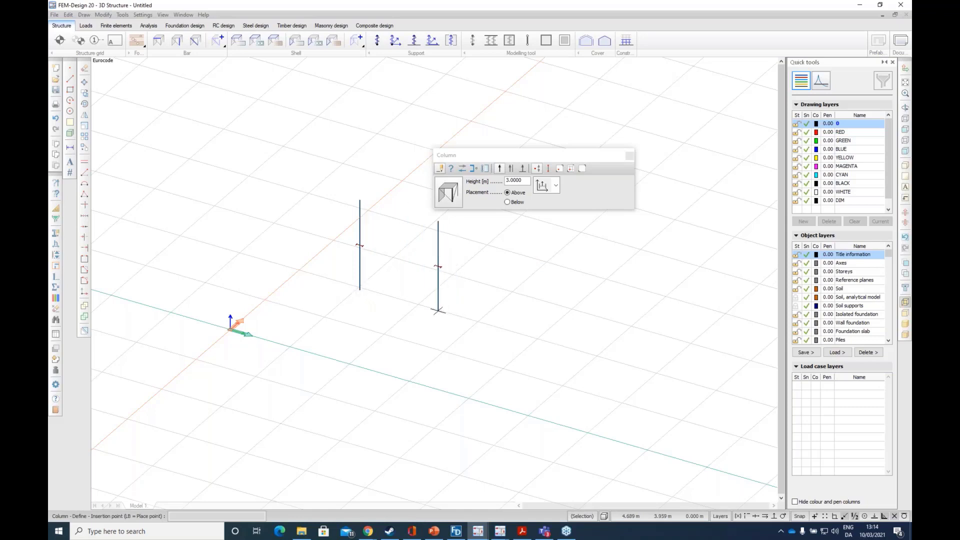
Step: Place two more columns in a row along X, each offset 6 m from the previous column's base
middle_click(359, 290)
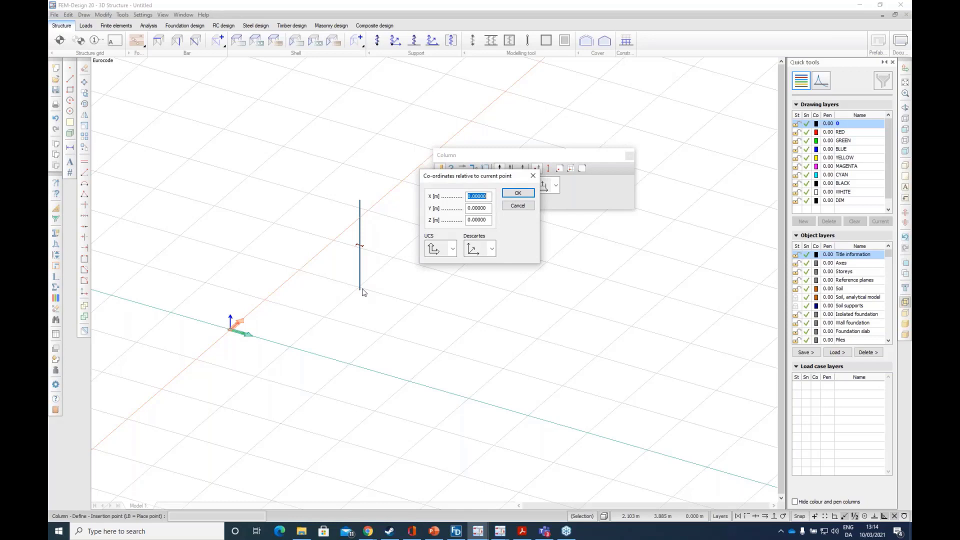
type("6")
key("Return")
scroll(334, 307, "down", 3)
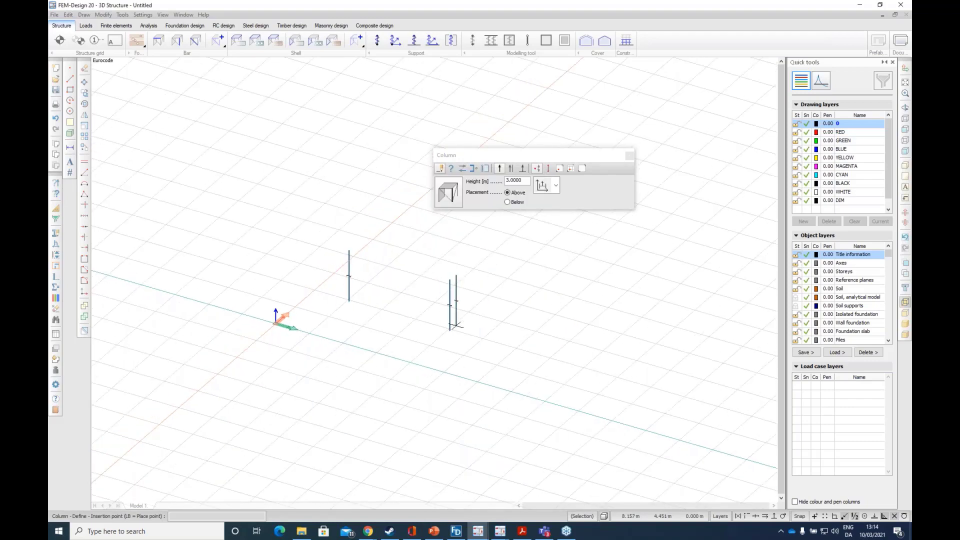
right_click(449, 331)
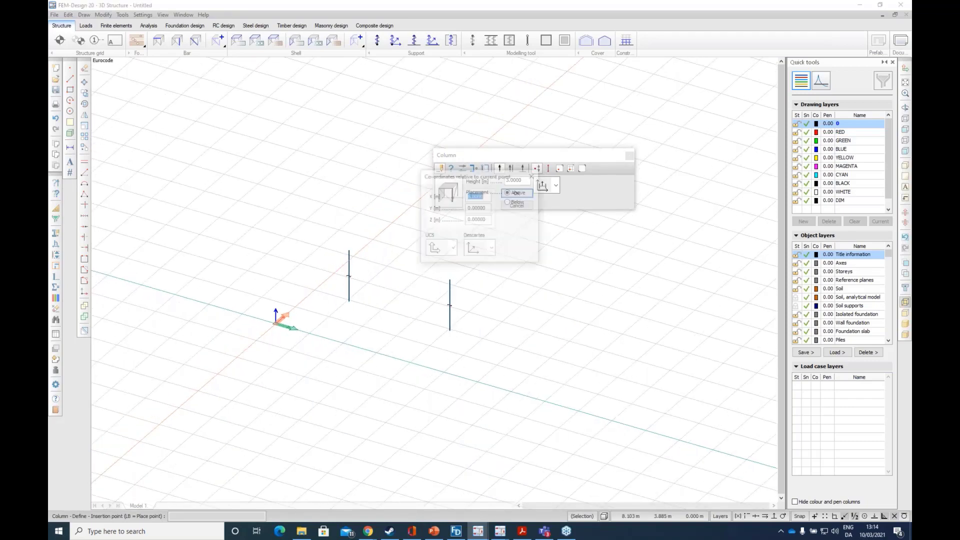
left_click(521, 196)
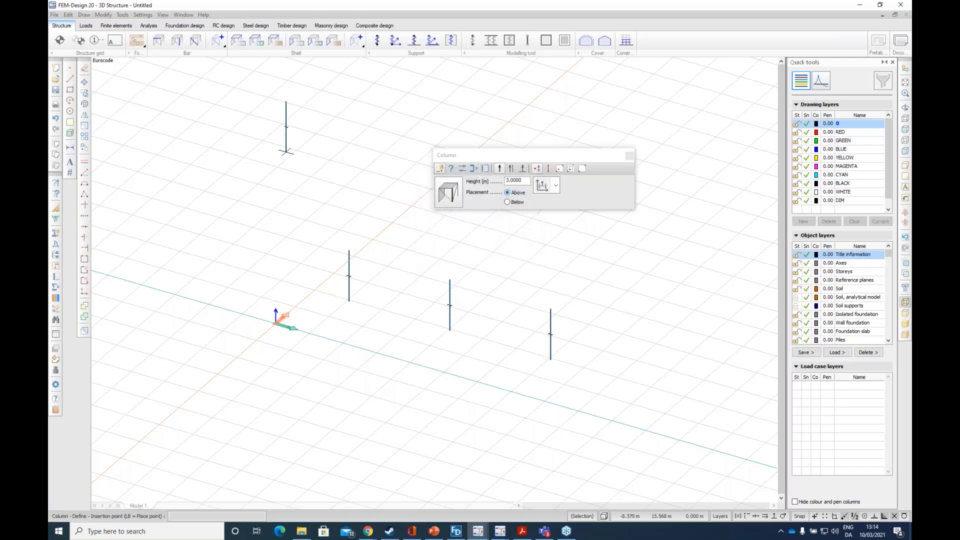
Step: Copy the row of three columns twice in the Y direction, with 6 m between the rows
left_click(85, 95)
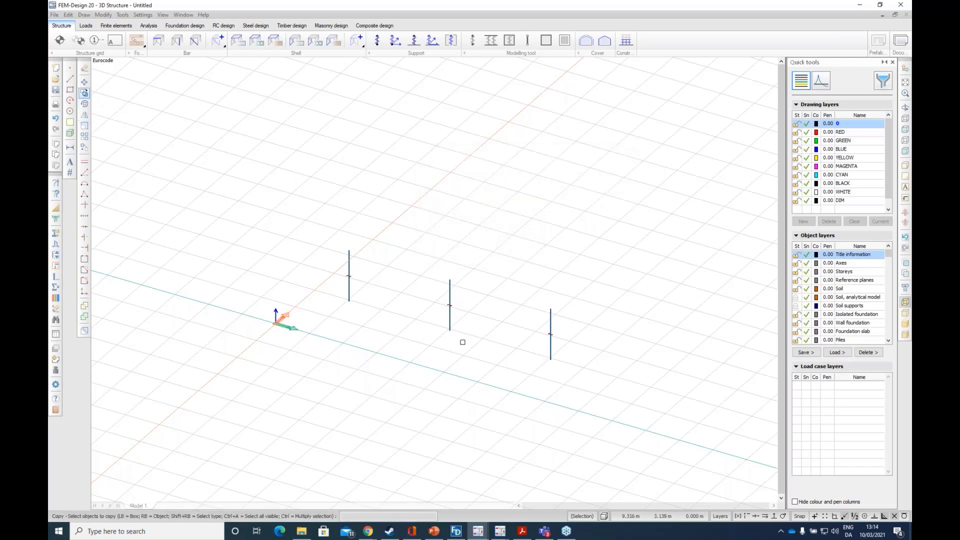
left_click_drag(588, 386, 343, 206)
left_click(551, 359)
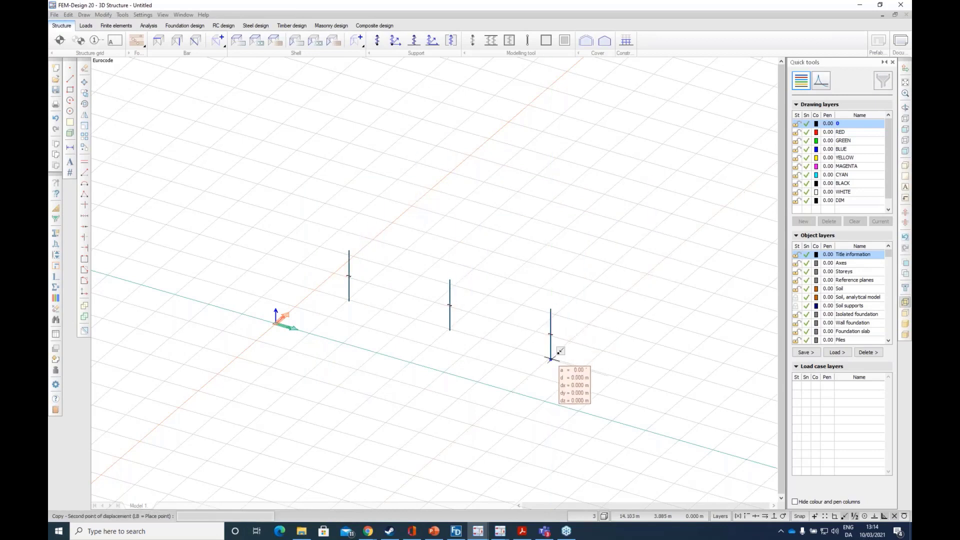
middle_click(550, 360)
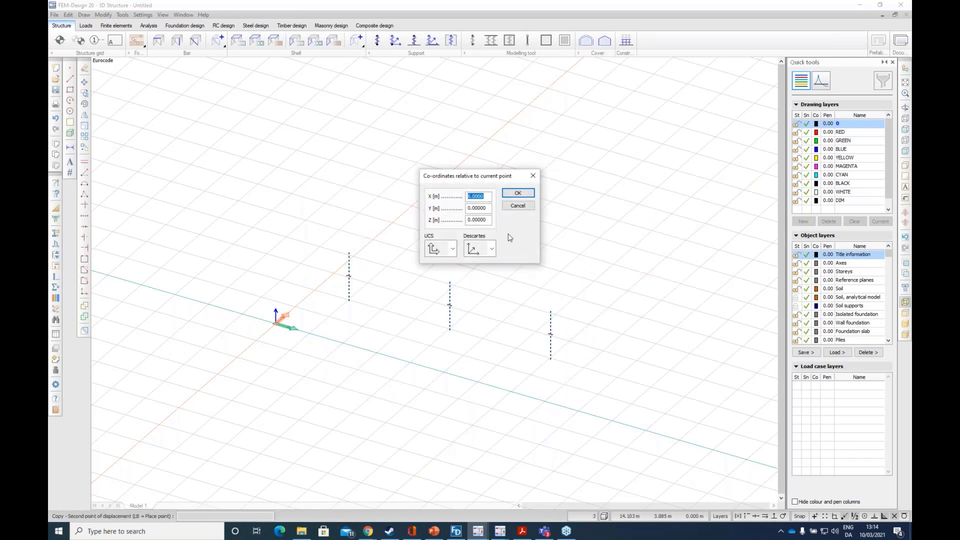
type("0")
key("Tab")
type("6")
key("Return")
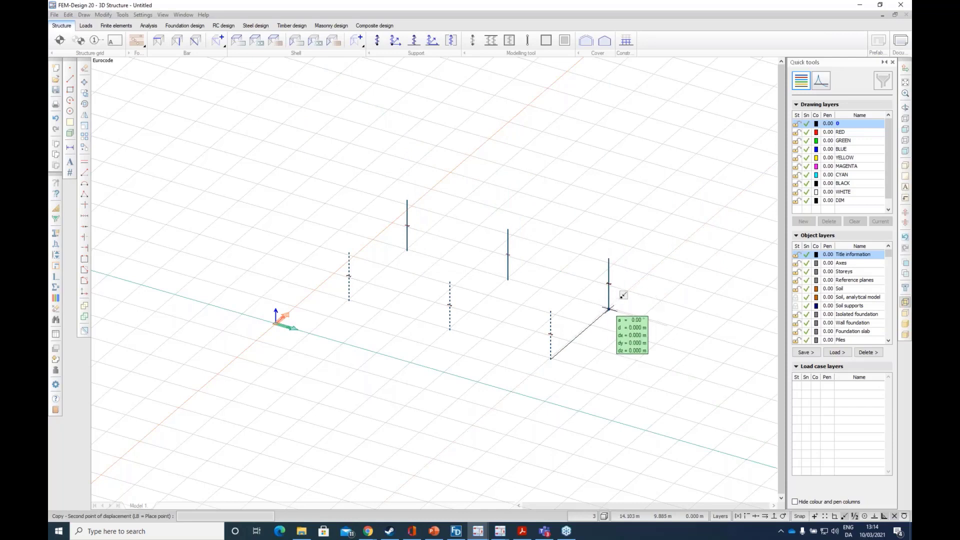
middle_click(608, 309)
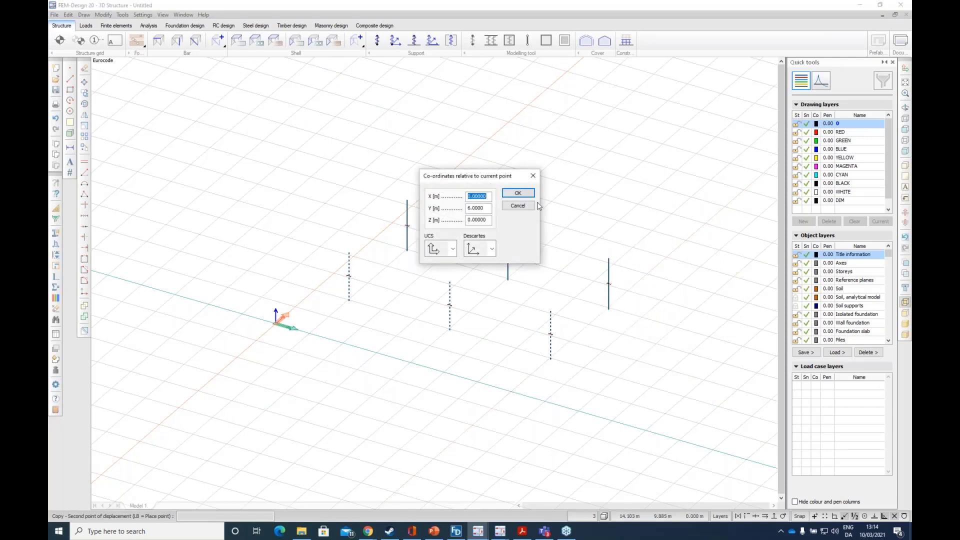
left_click(517, 193)
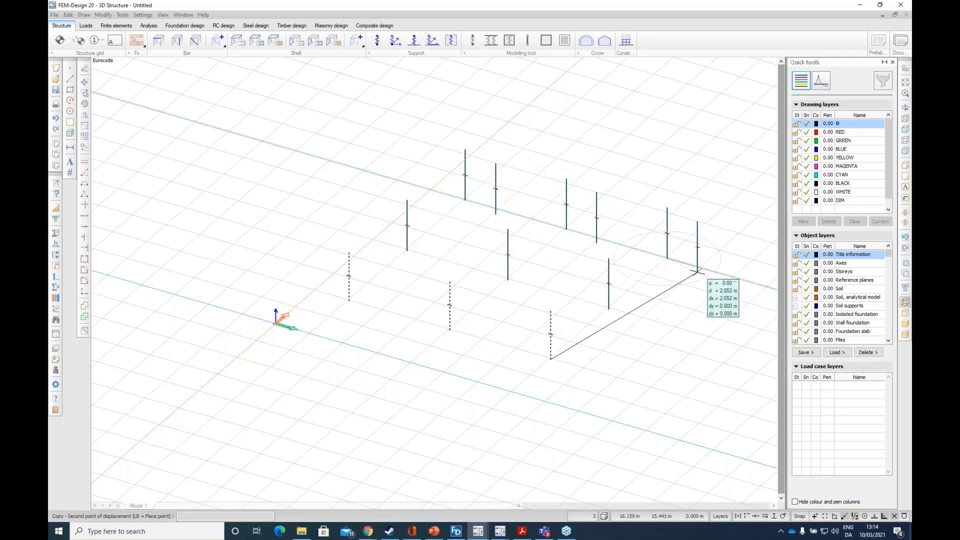
key("Escape")
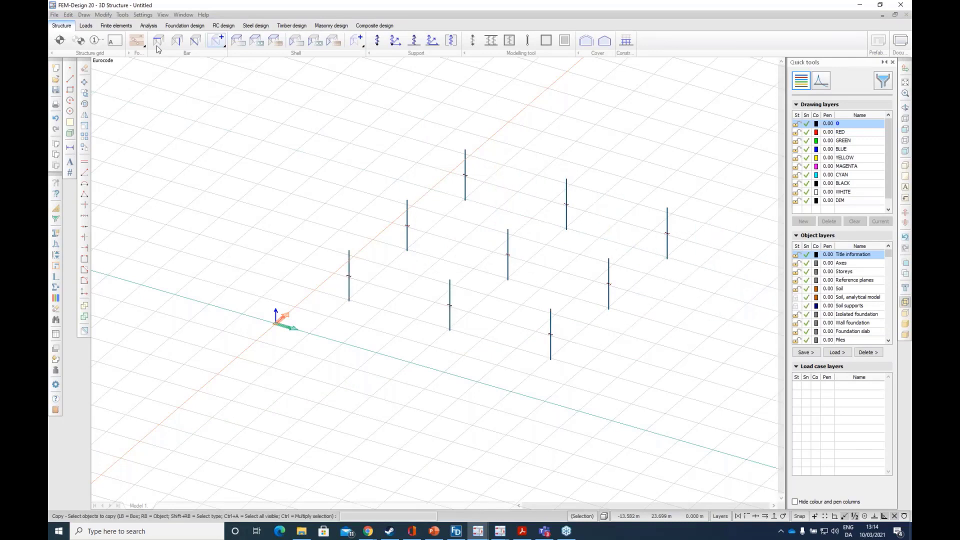
Step: Start defining a straight beam and review its default section settings without changing them
left_click(159, 44)
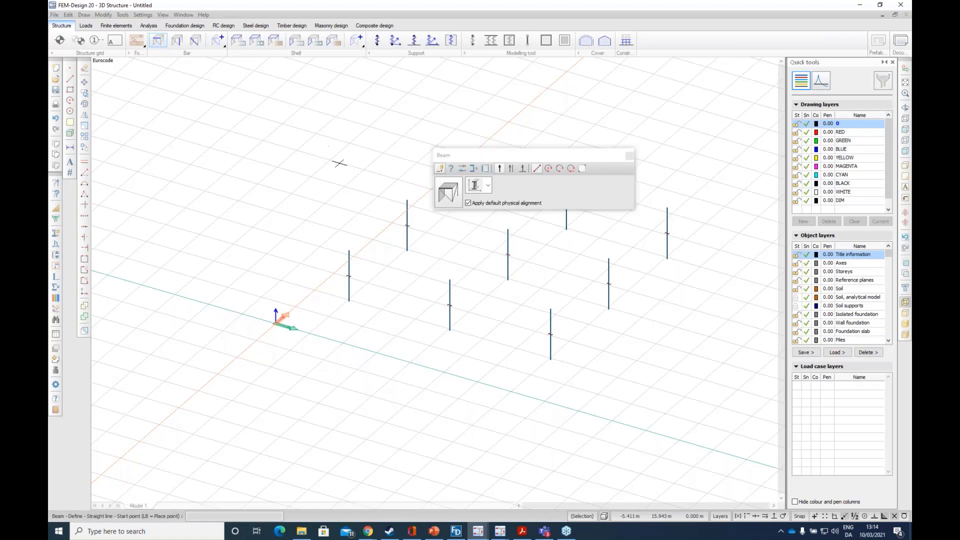
left_click(454, 194)
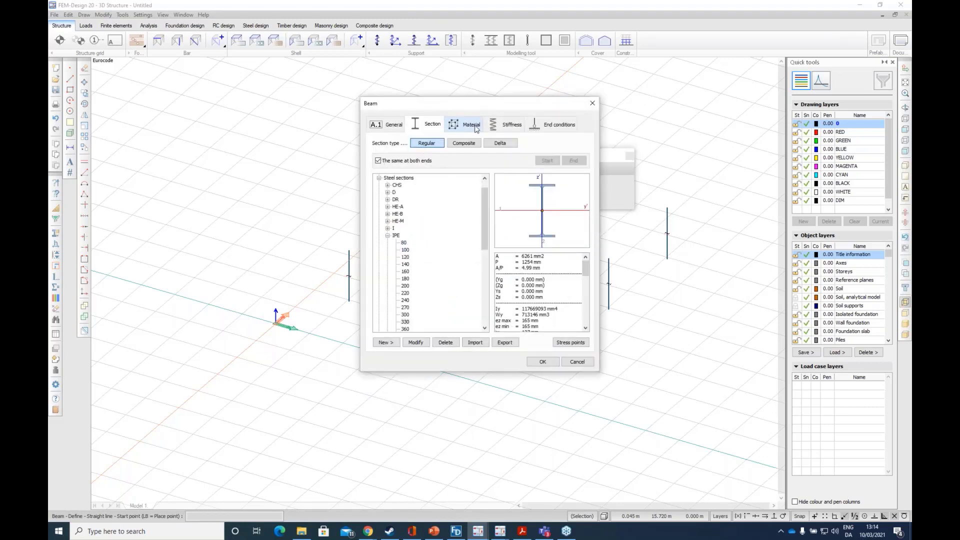
left_click(577, 361)
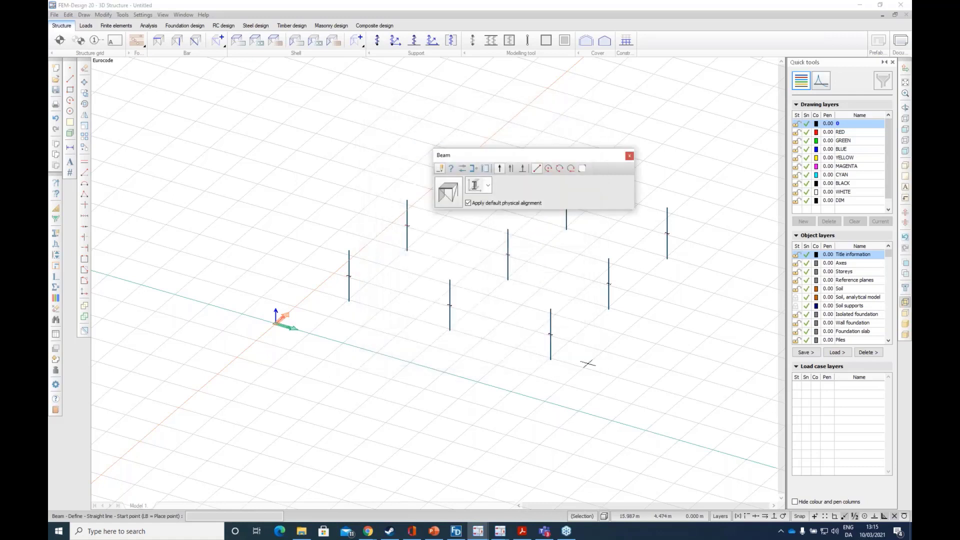
Step: Draw perimeter beams from column top to column top around the outer edge of the column grid
left_click(349, 251)
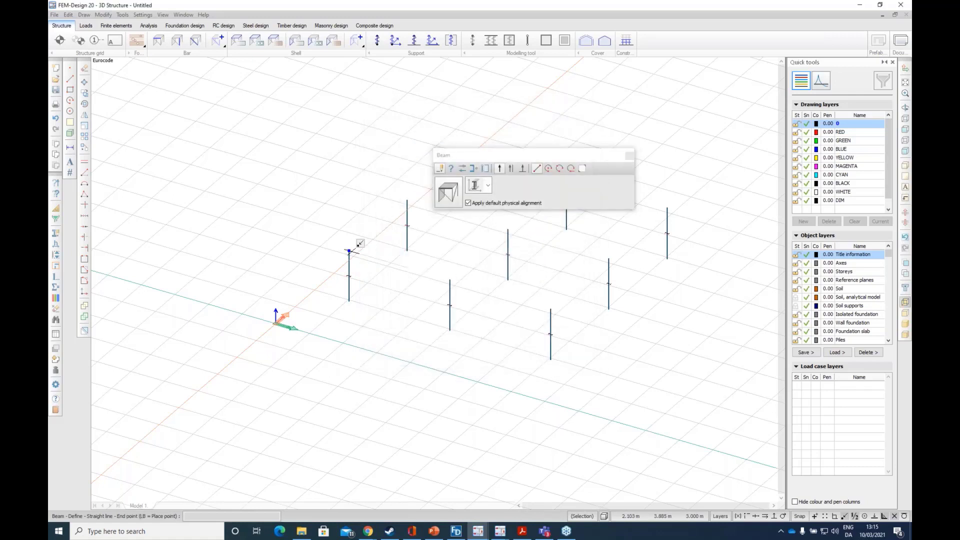
left_click(450, 279)
left_click(551, 310)
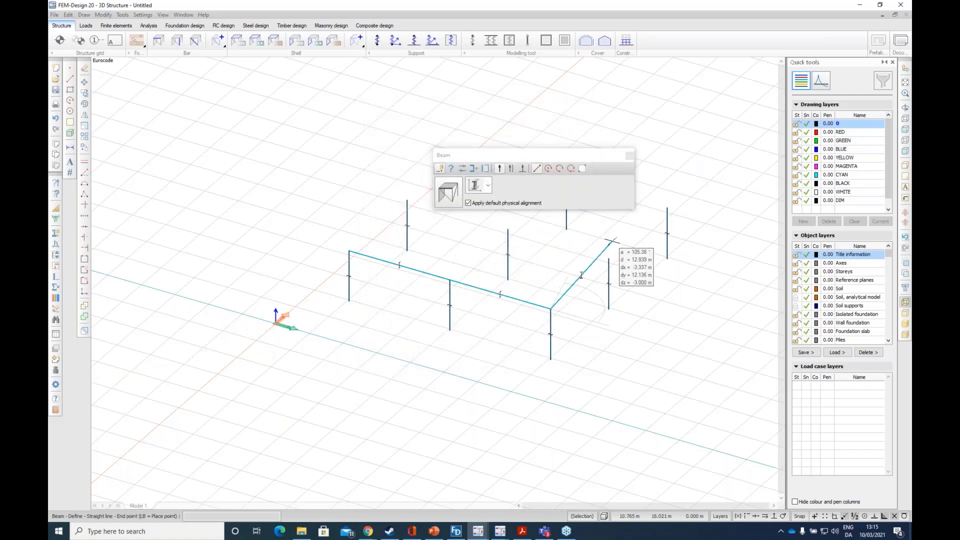
left_click(609, 259)
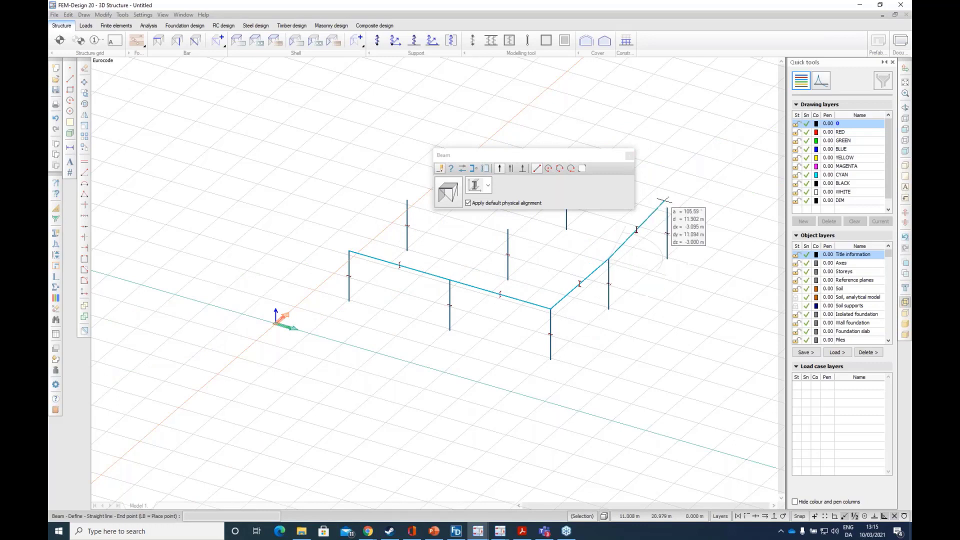
left_click(667, 208)
left_click_drag(542, 151, 290, 100)
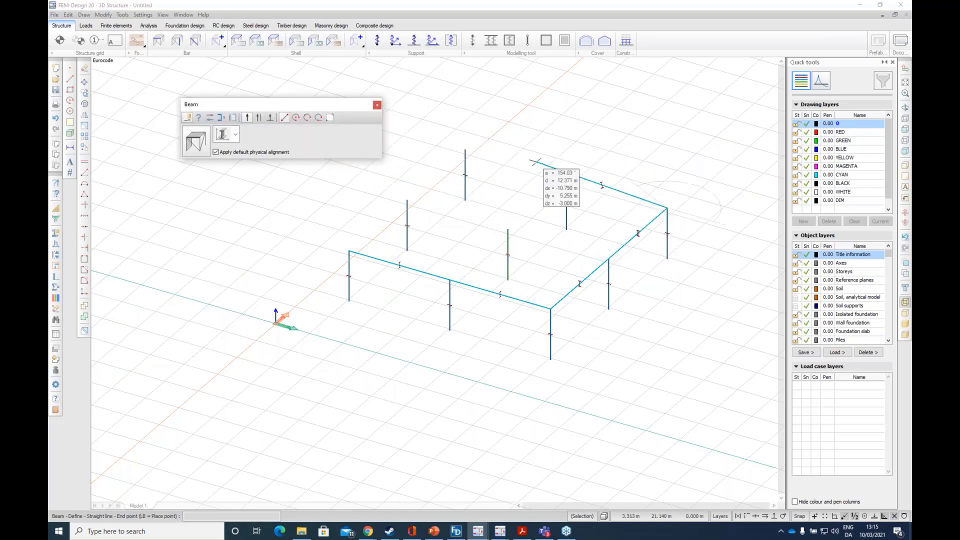
left_click(566, 179)
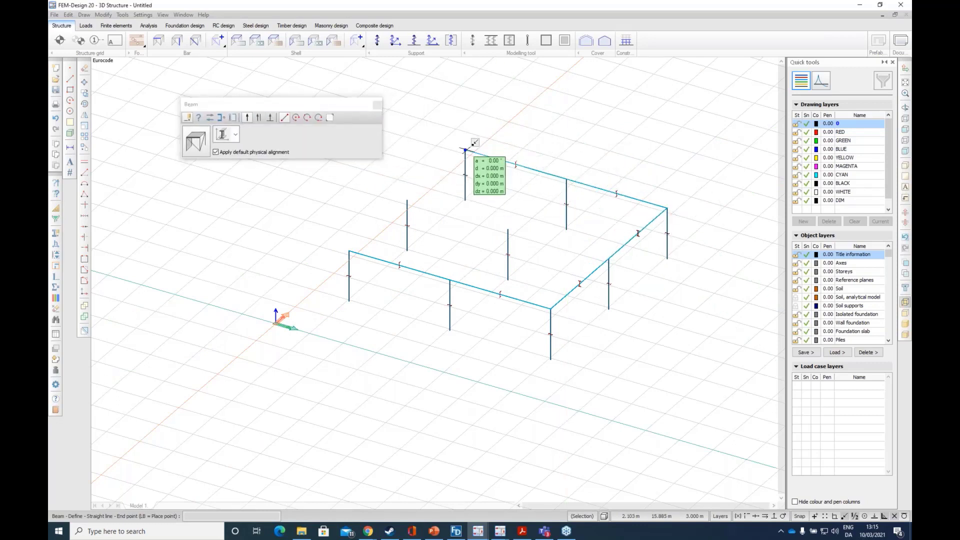
left_click(465, 150)
left_click(407, 200)
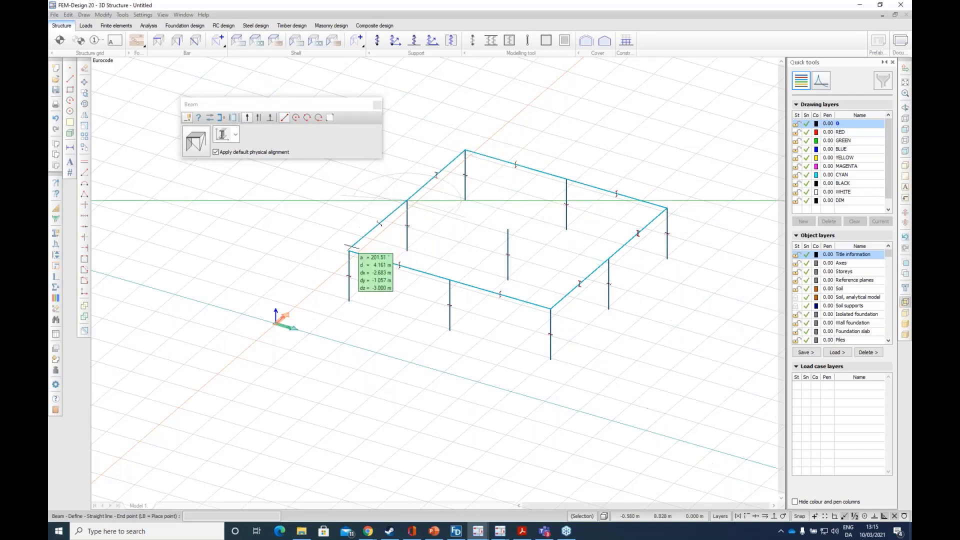
left_click(349, 251)
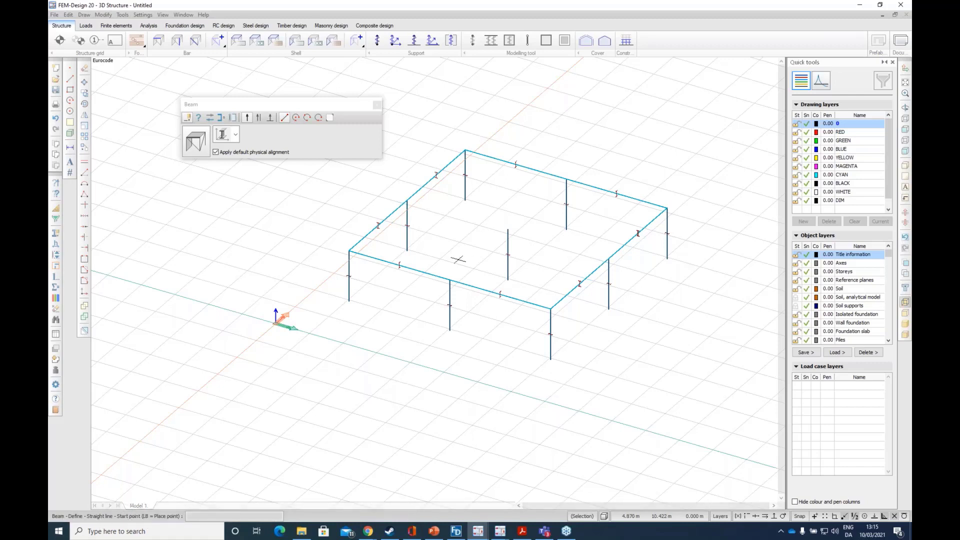
Step: Draw the inner beams across the grid, one along X over the middle row and two along Y through the central column's top
left_click(407, 201)
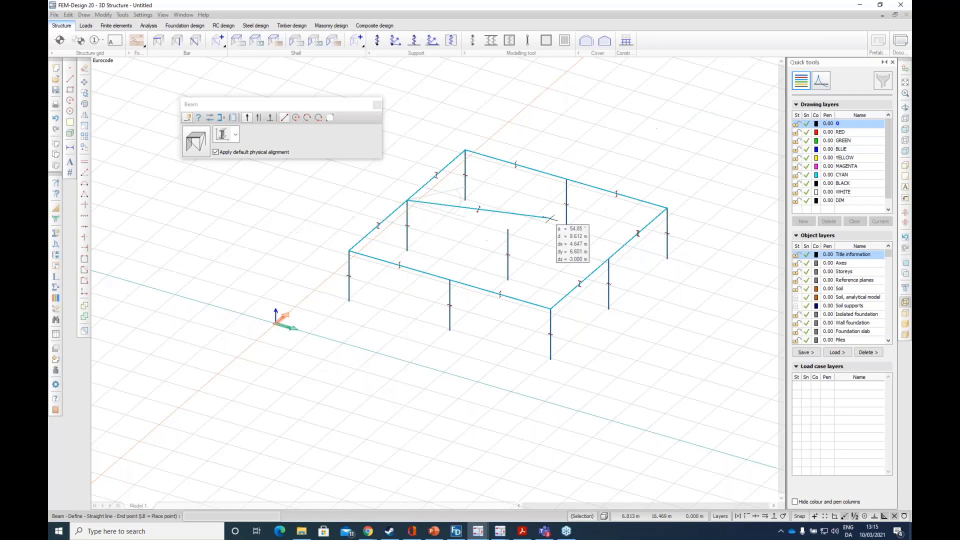
left_click(609, 258)
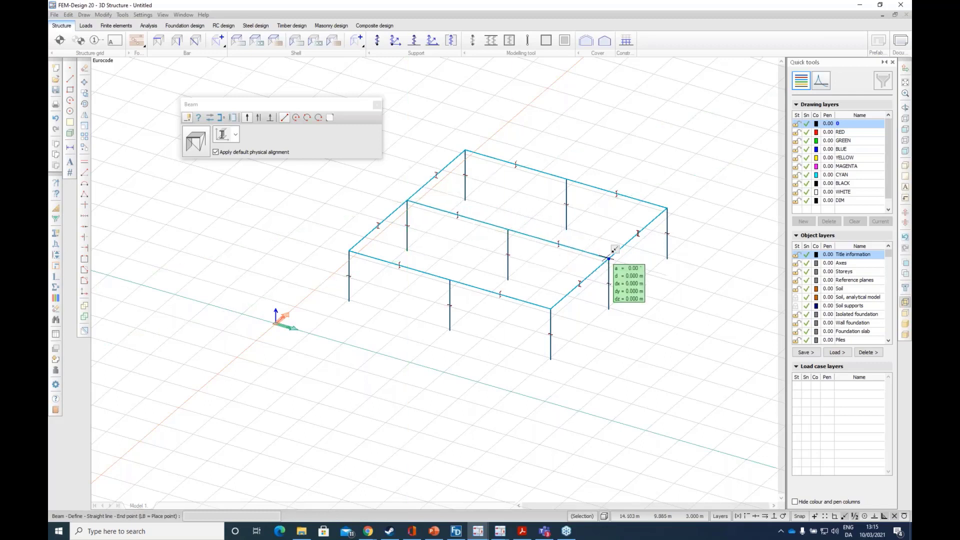
key("Escape")
left_click(450, 280)
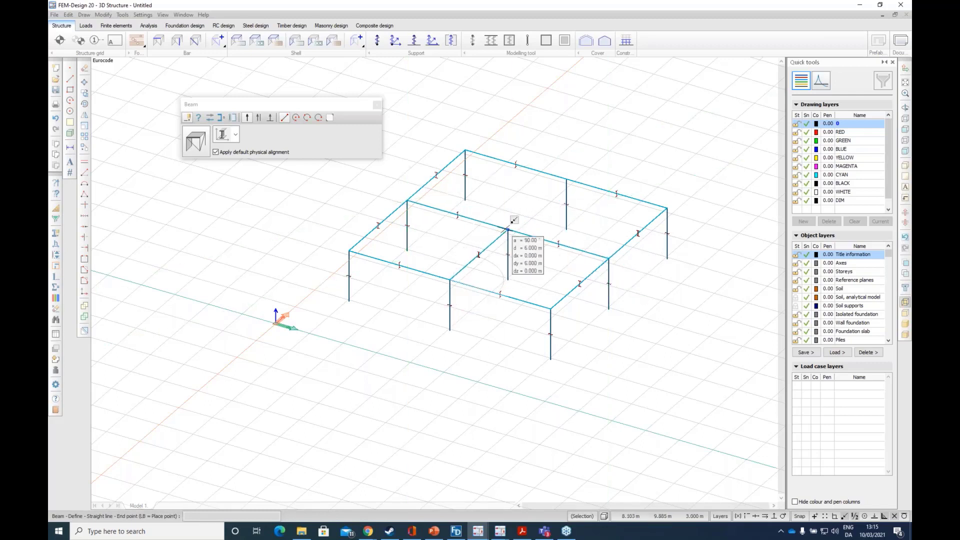
left_click(508, 230)
left_click(566, 179)
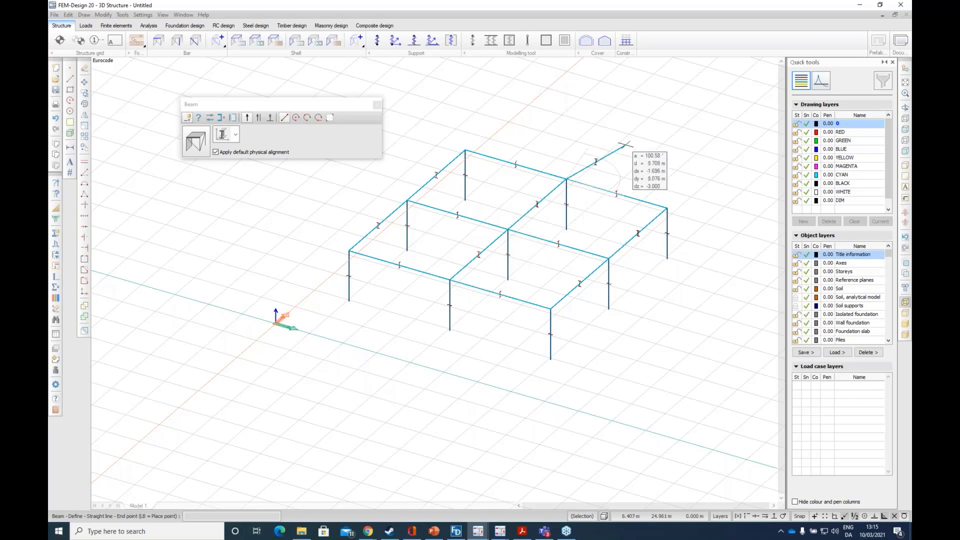
key("Escape")
scroll(352, 211, "down", 1)
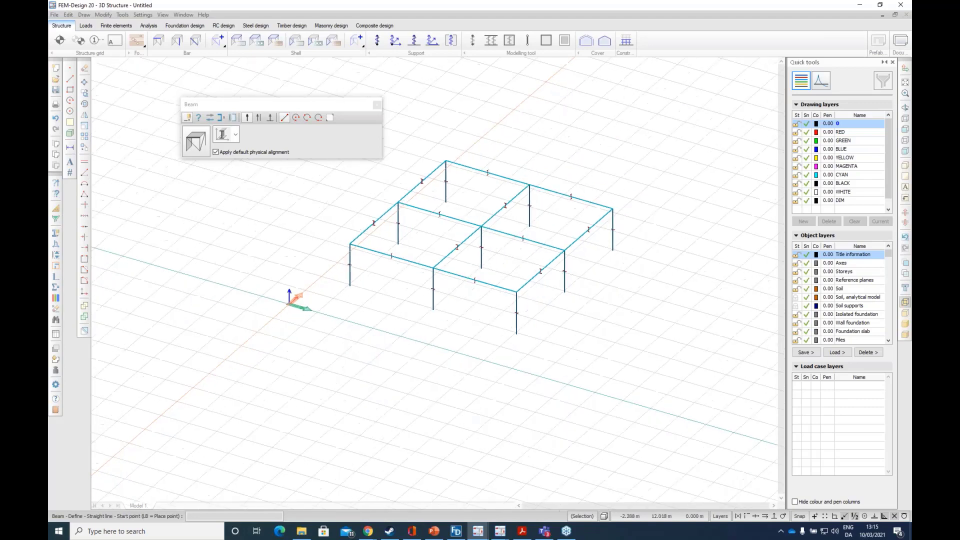
scroll(353, 212, "down", 2)
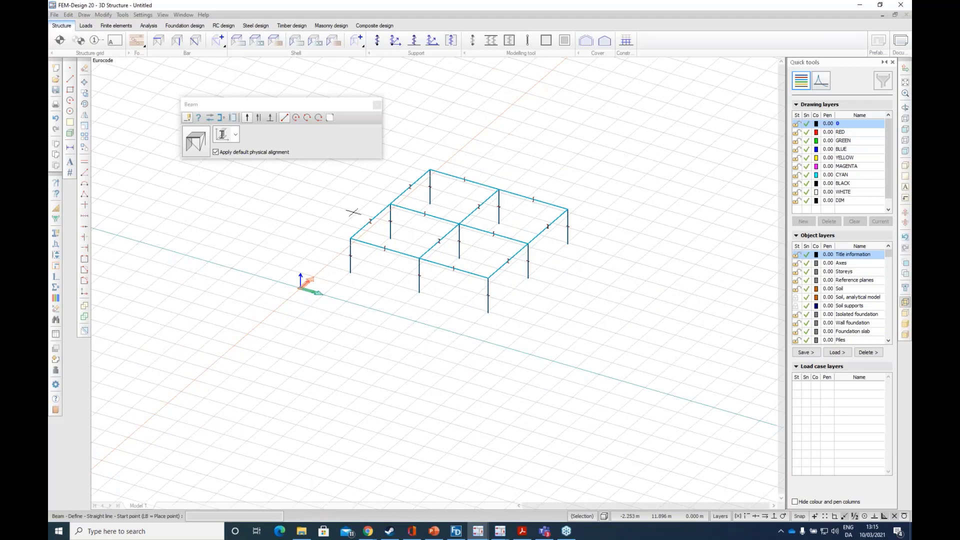
key("Escape")
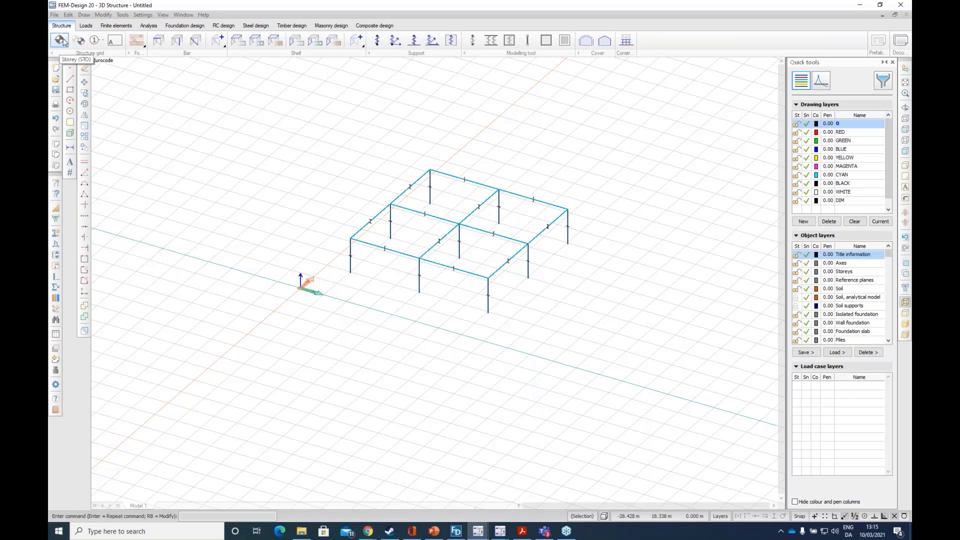
Step: Generate four storeys, each 3 m high, from the ground level using the distances 4*3
left_click(60, 41)
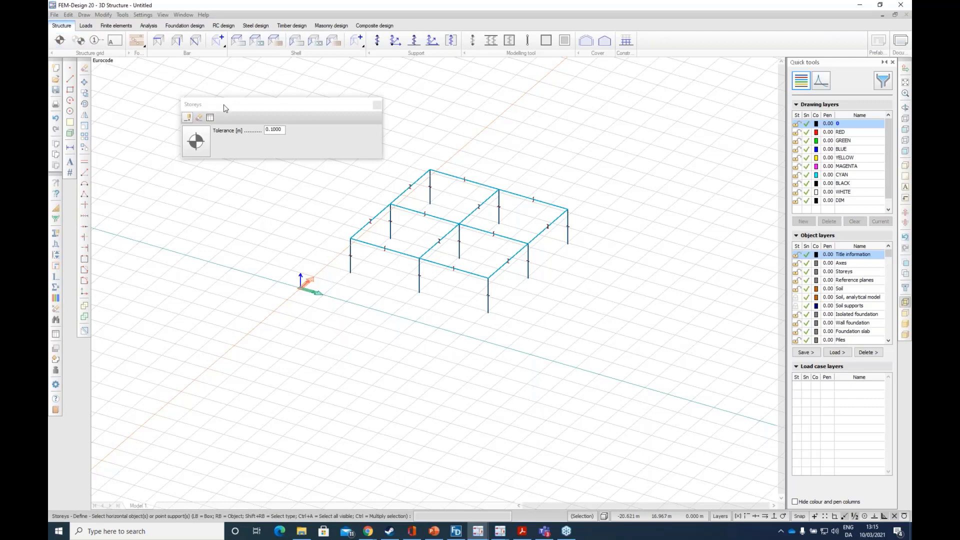
left_click_drag(223, 105, 296, 89)
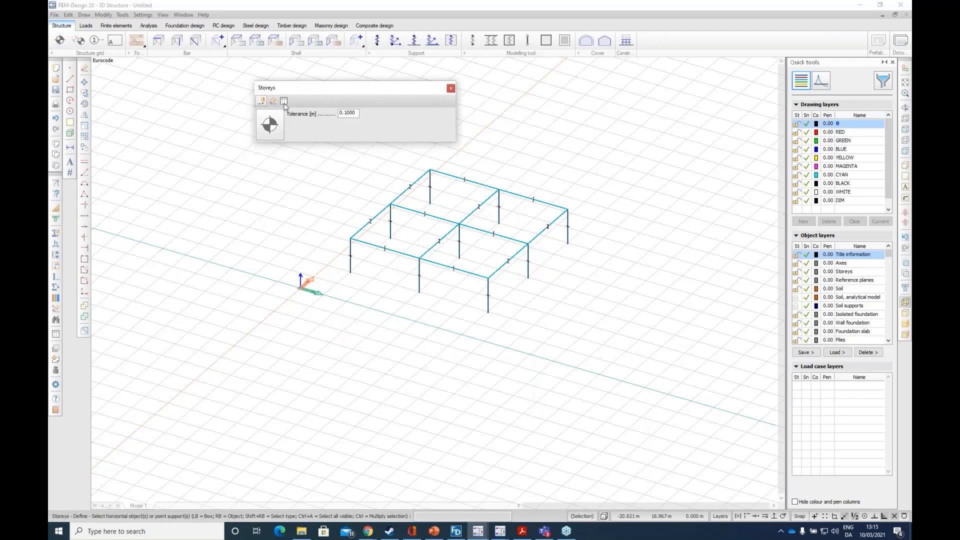
left_click(284, 101)
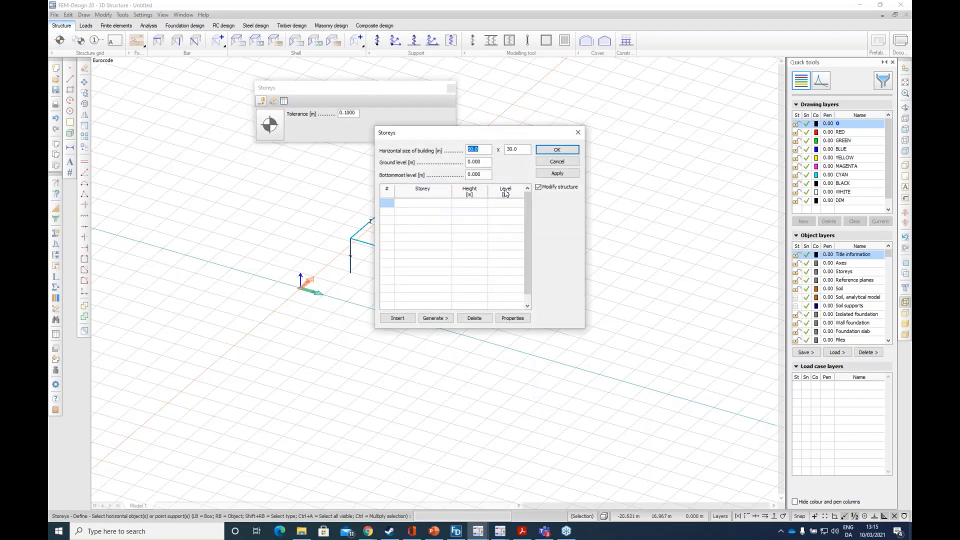
left_click_drag(420, 137, 450, 129)
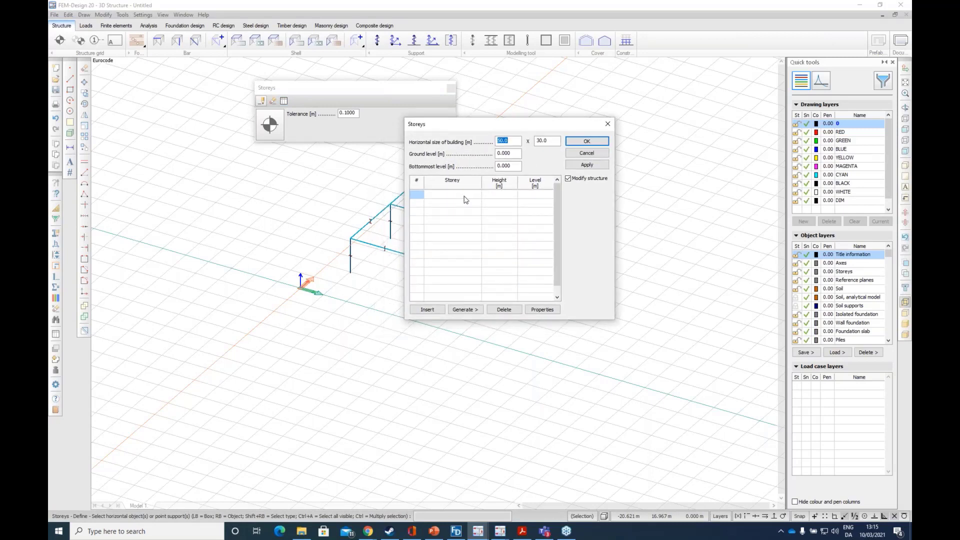
left_click(466, 309)
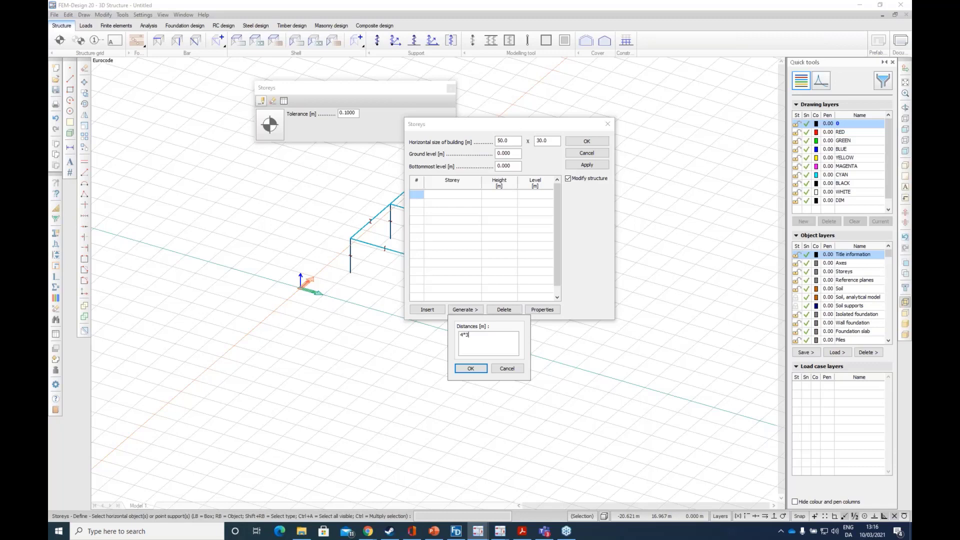
key("Return")
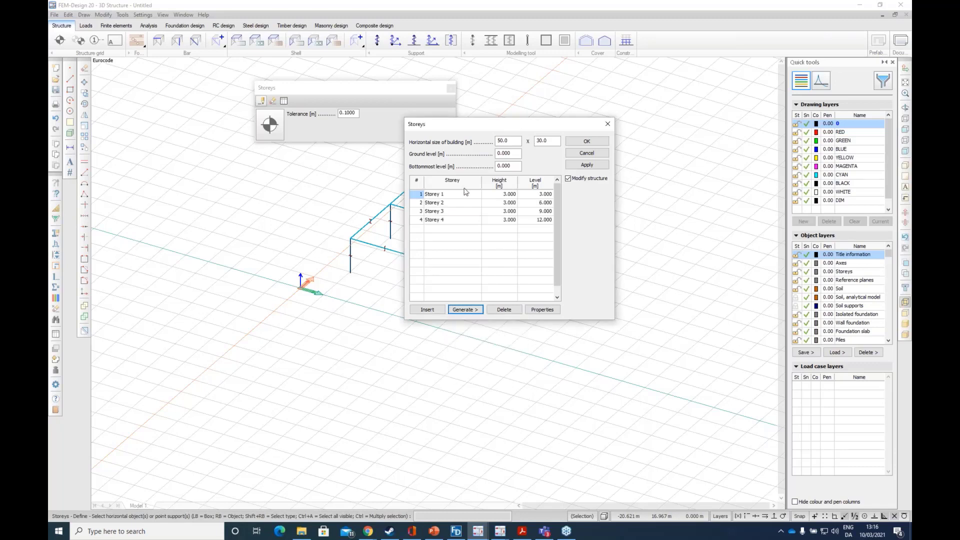
left_click(589, 167)
left_click(581, 140)
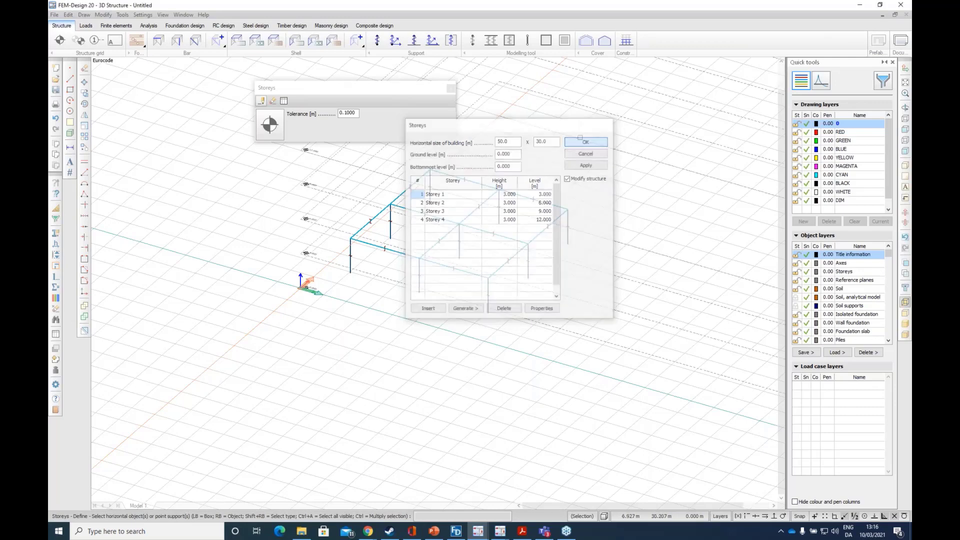
middle_click_drag(396, 290, 440, 280)
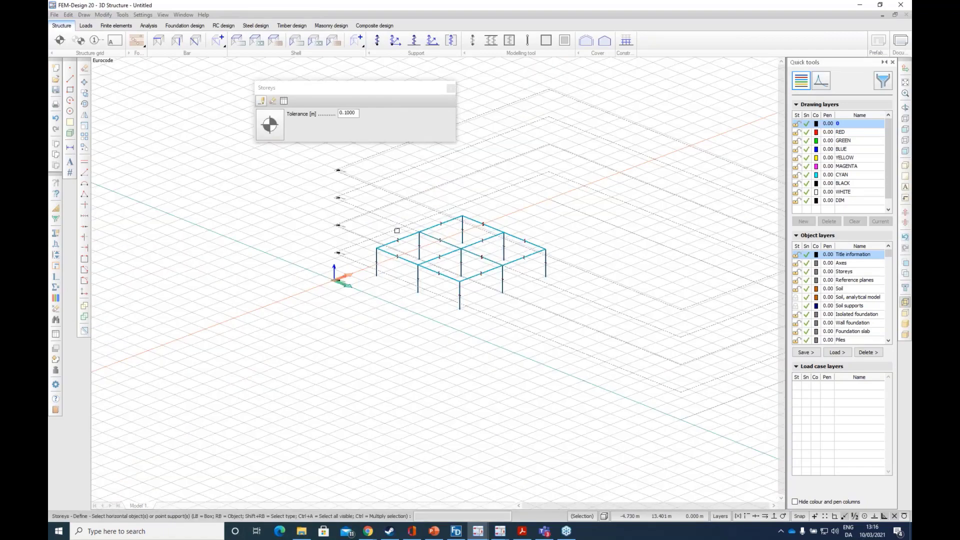
key("Escape")
Step: Copy the structure of Storey 1 to Storeys 2, 3 and 4 without its loads
scroll(347, 252, "up", 3)
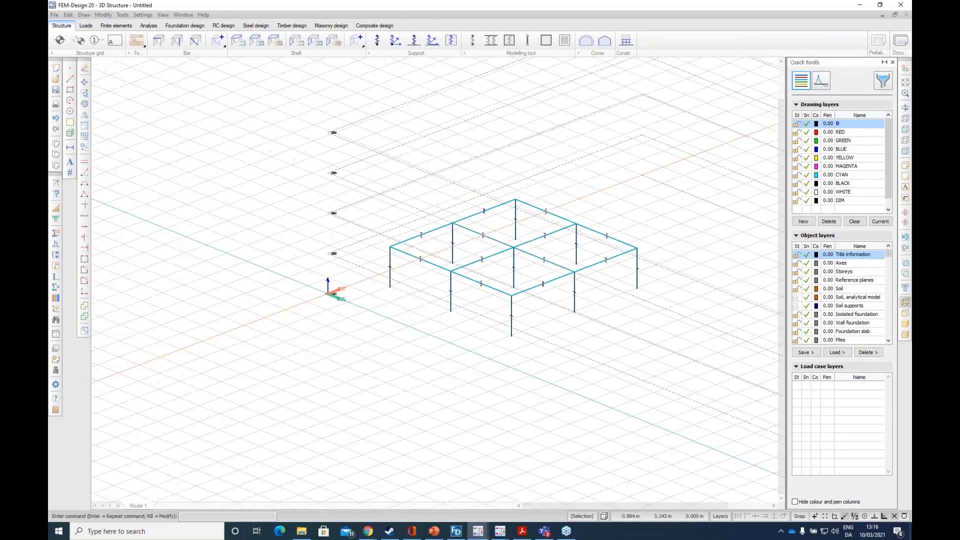
scroll(317, 273, "down", 1)
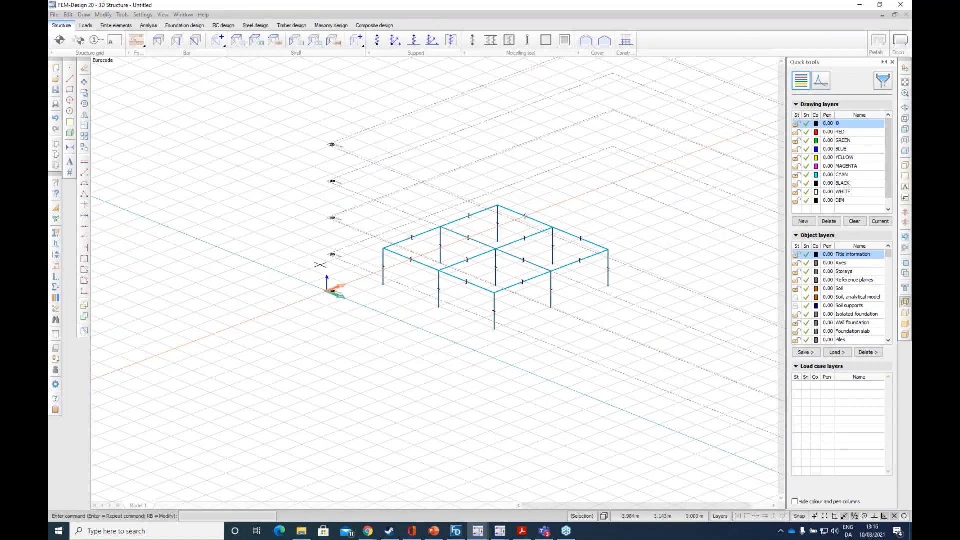
left_click(80, 41)
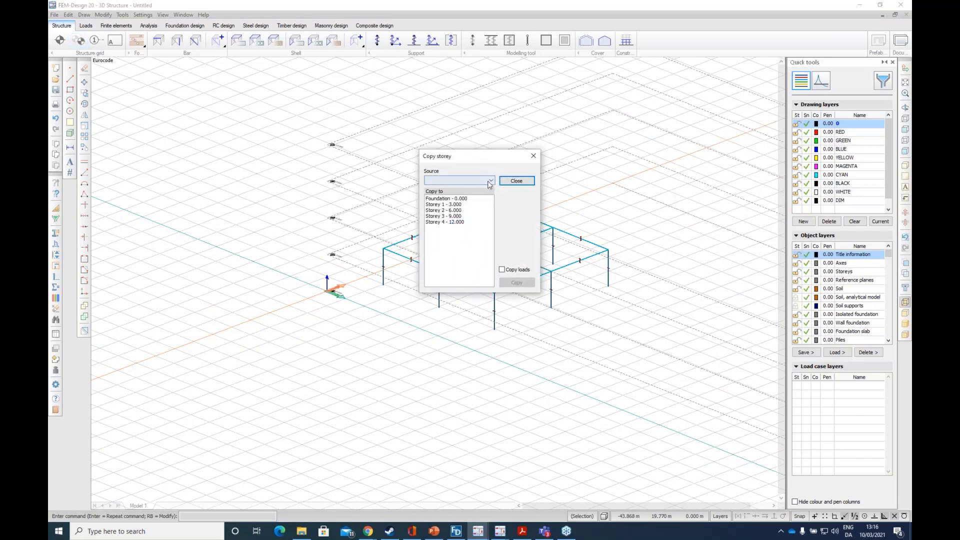
left_click(489, 181)
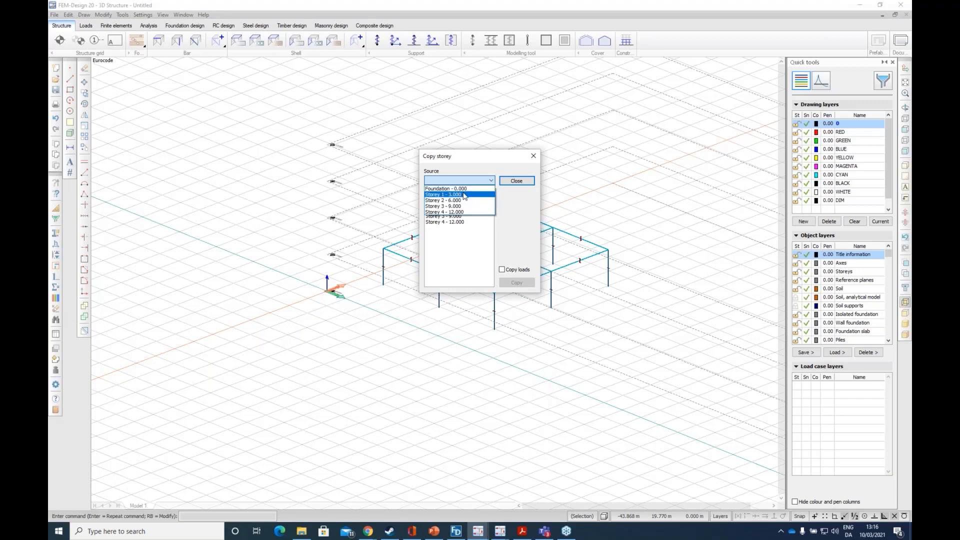
left_click(464, 195)
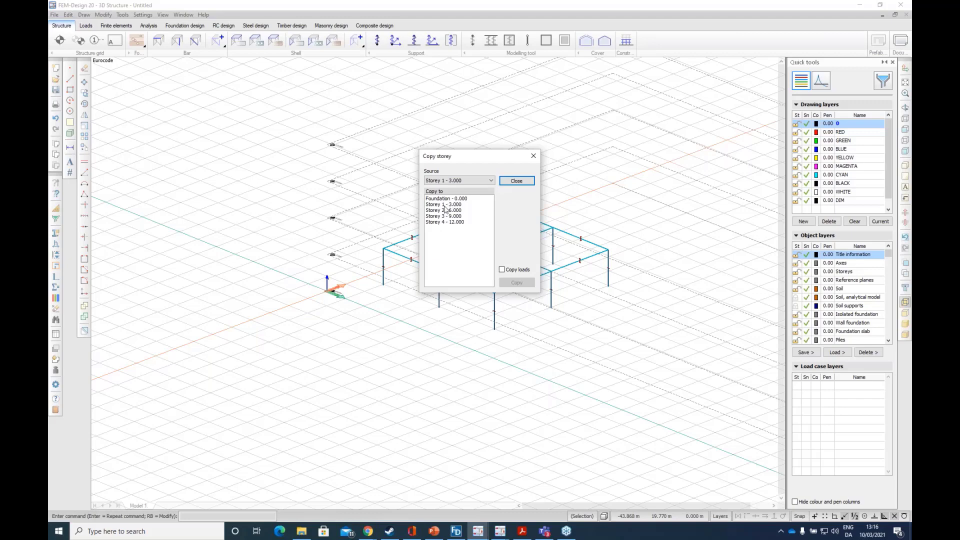
left_click_drag(447, 212, 452, 223)
left_click(523, 284)
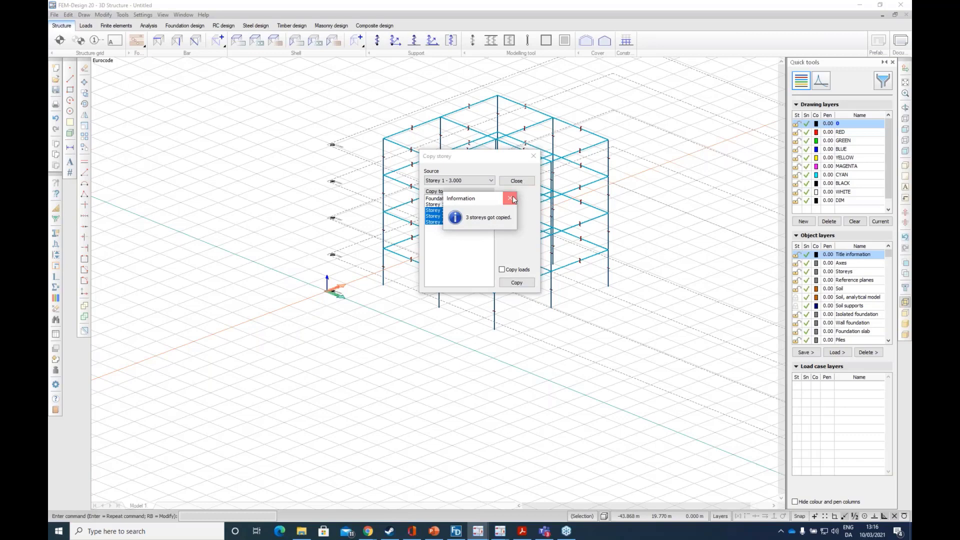
left_click(510, 198)
left_click(517, 182)
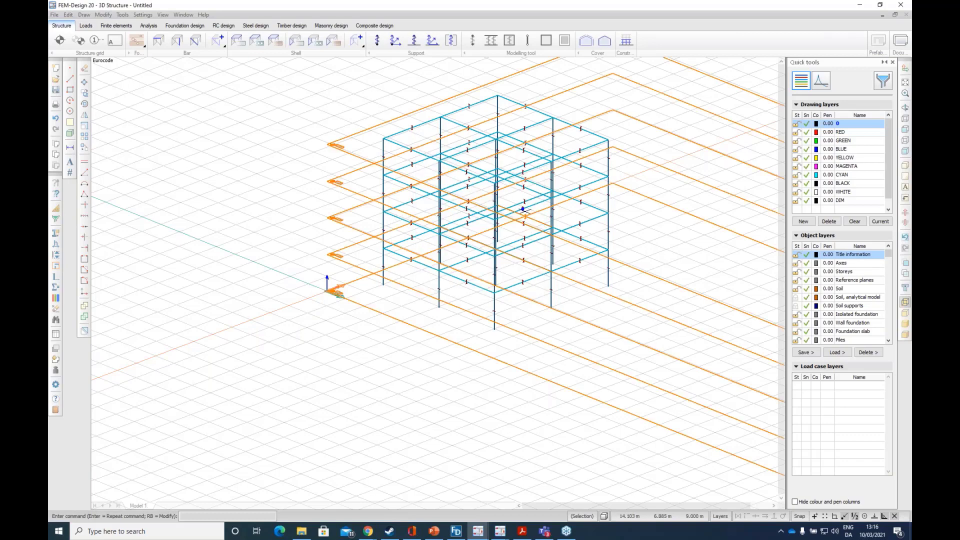
Step: Step through the individual storey views down to Storey 1 and back up to Storey 3, then return to the full 3D view
scroll(380, 147, "up", 3)
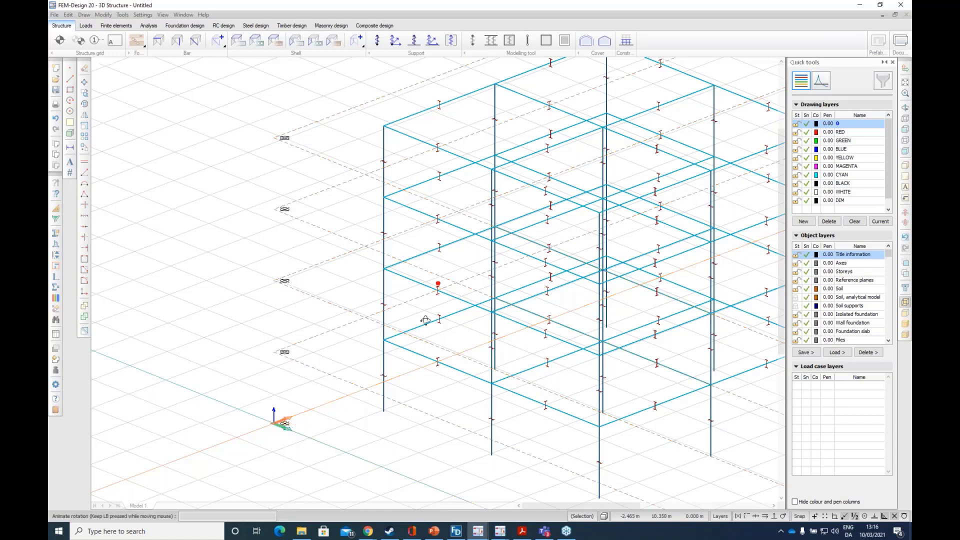
middle_click_drag(427, 317, 370, 270)
scroll(338, 305, "down", 4)
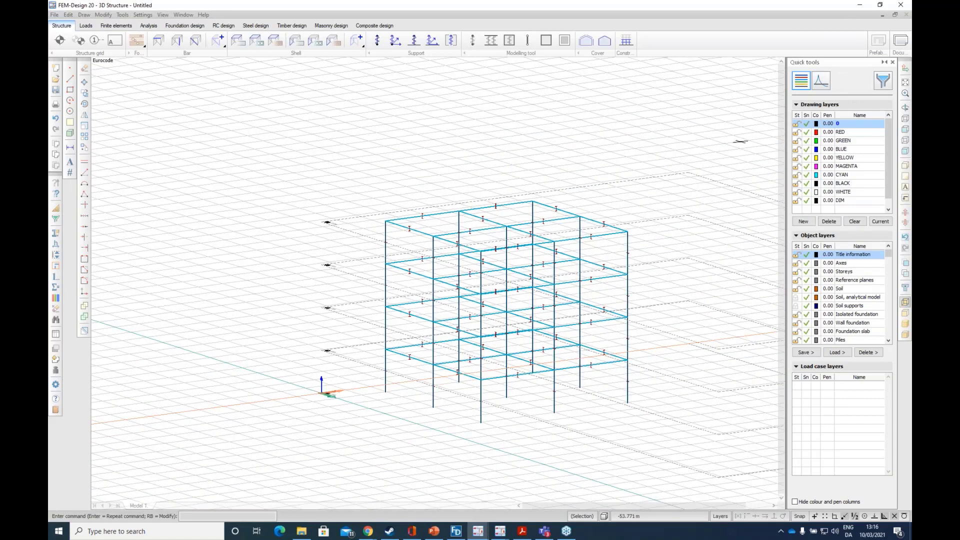
left_click(905, 225)
left_click(905, 225)
left_click(906, 224)
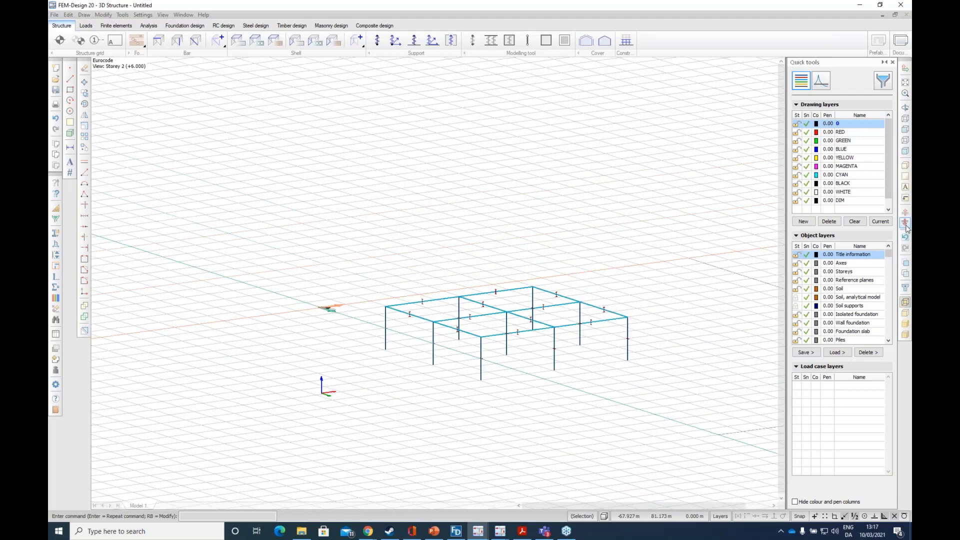
left_click(906, 225)
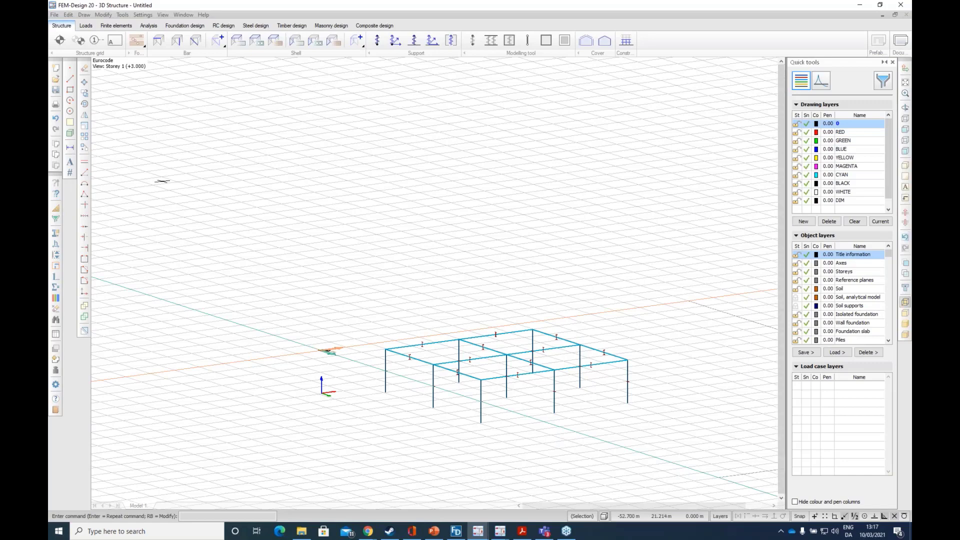
left_click(905, 213)
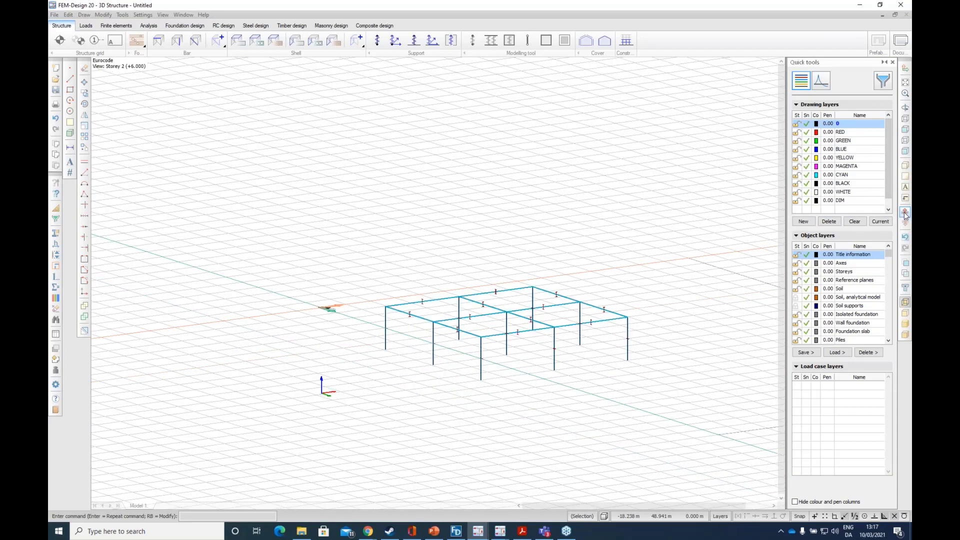
left_click(906, 214)
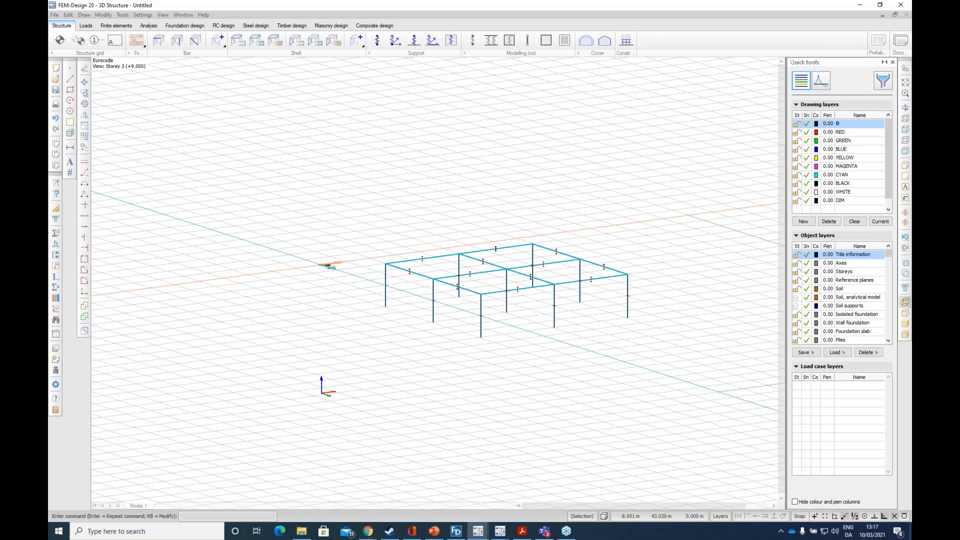
left_click(905, 198)
left_click(860, 197)
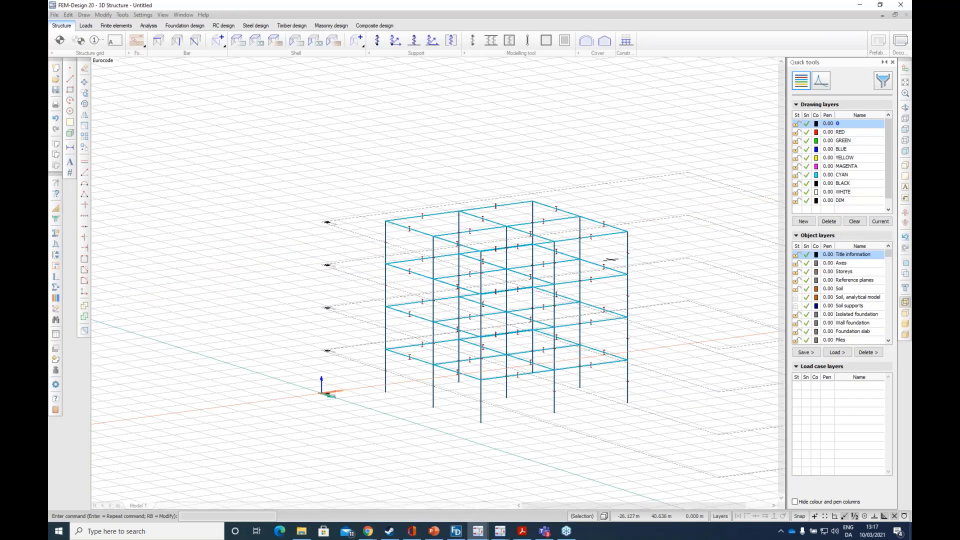
Step: Start the plane plate command, look over its default settings and leave it without drawing a plate
middle_click_drag(440, 283, 358, 327, "alt")
middle_click_drag(509, 279, 381, 283)
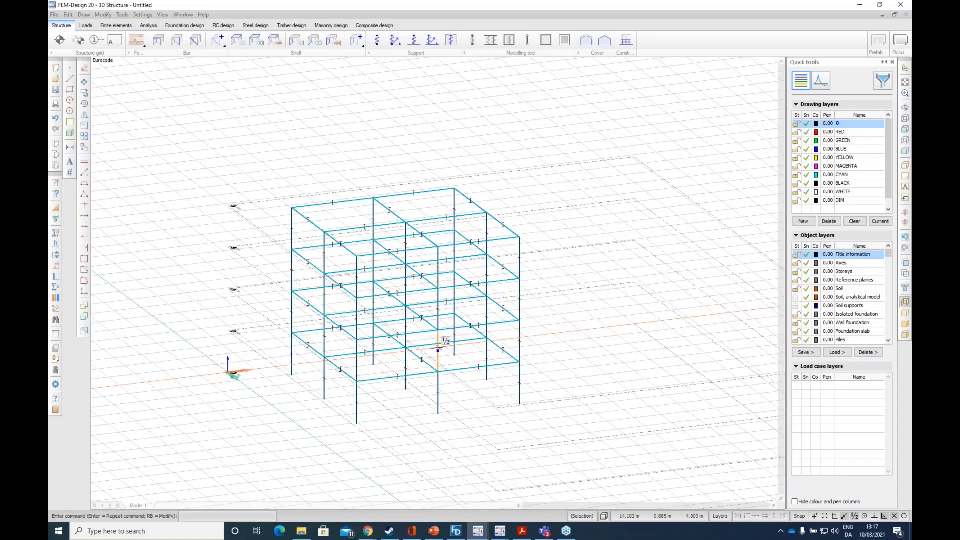
middle_click_drag(442, 344, 485, 350, "alt")
scroll(485, 349, "down", 1)
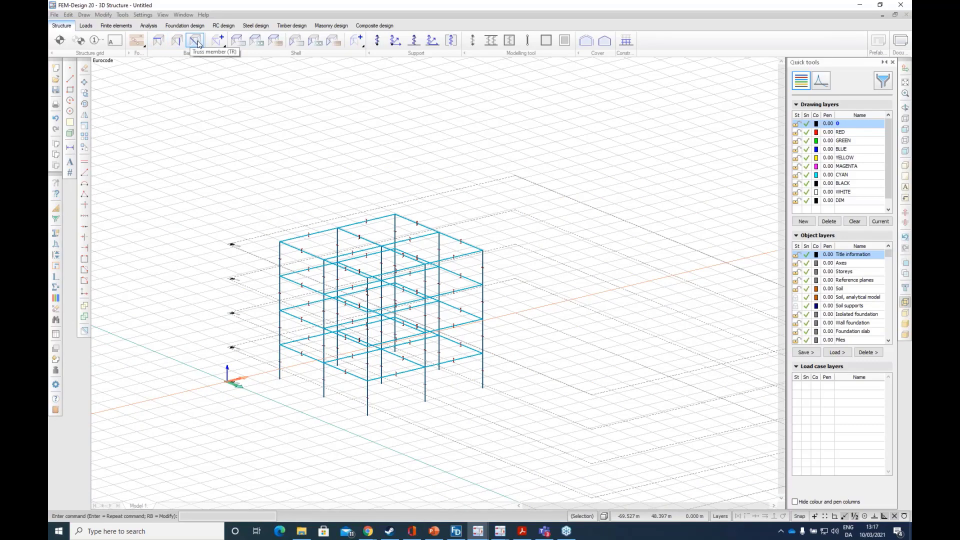
left_click(238, 41)
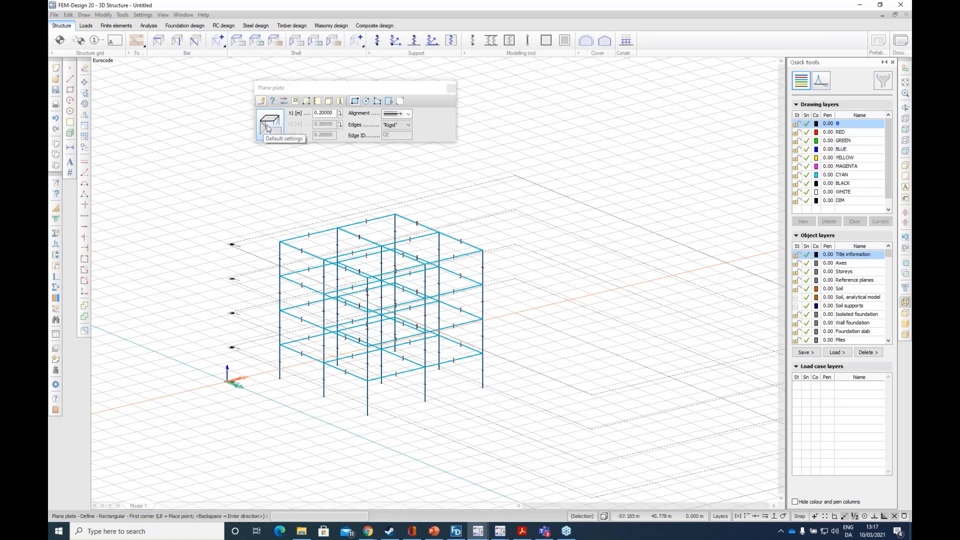
key("Escape")
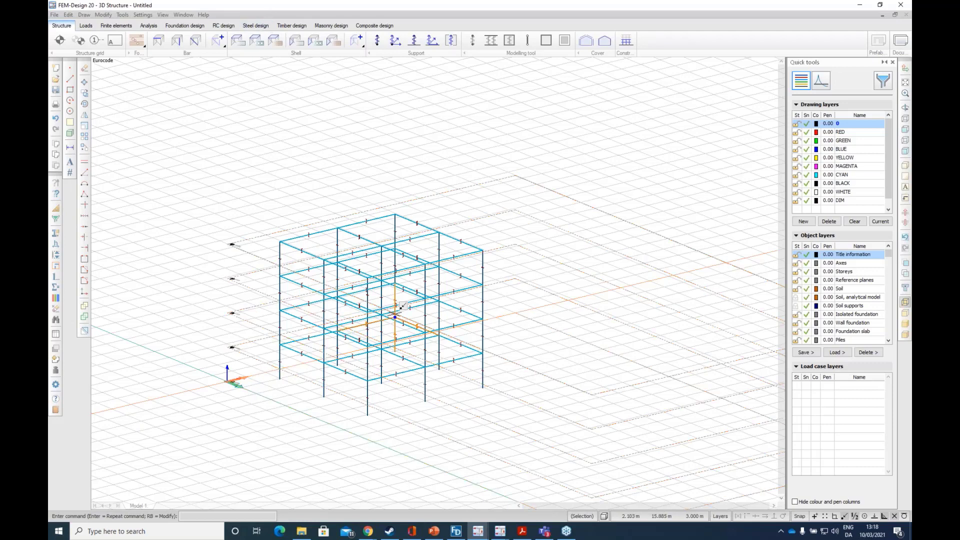
Step: Switch to the FEM-Design launcher, open a new 3D Structure module and dismiss its design code selection
mouse_move(456, 534)
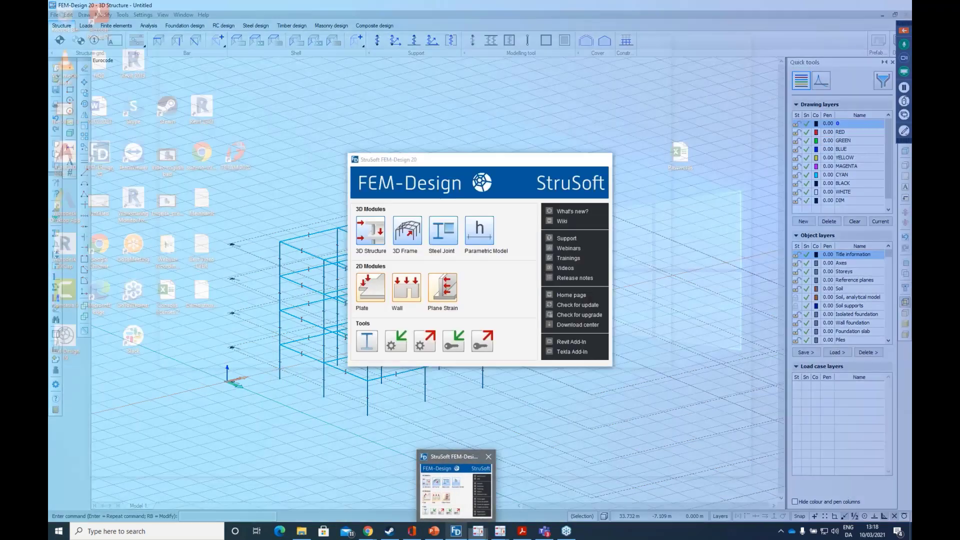
left_click(439, 493)
left_click(371, 231)
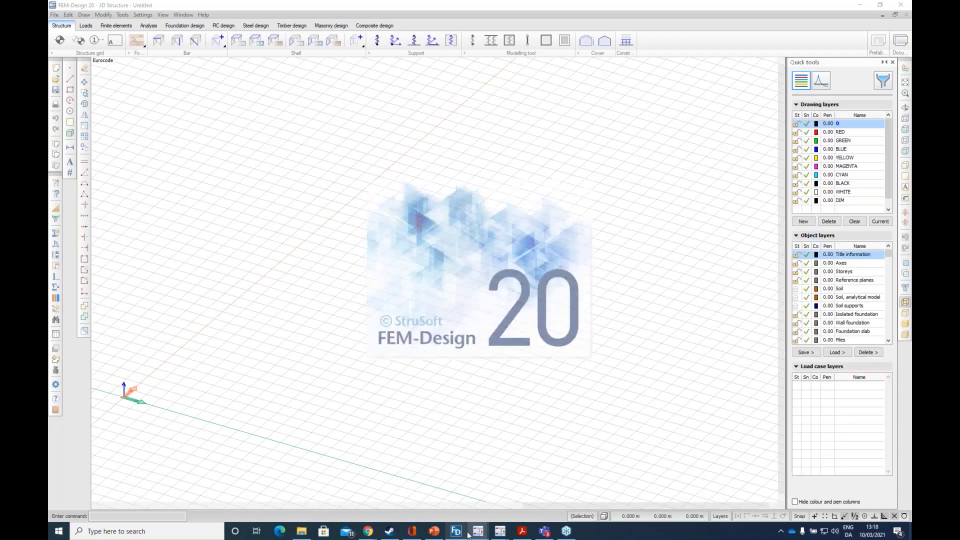
left_click(301, 530)
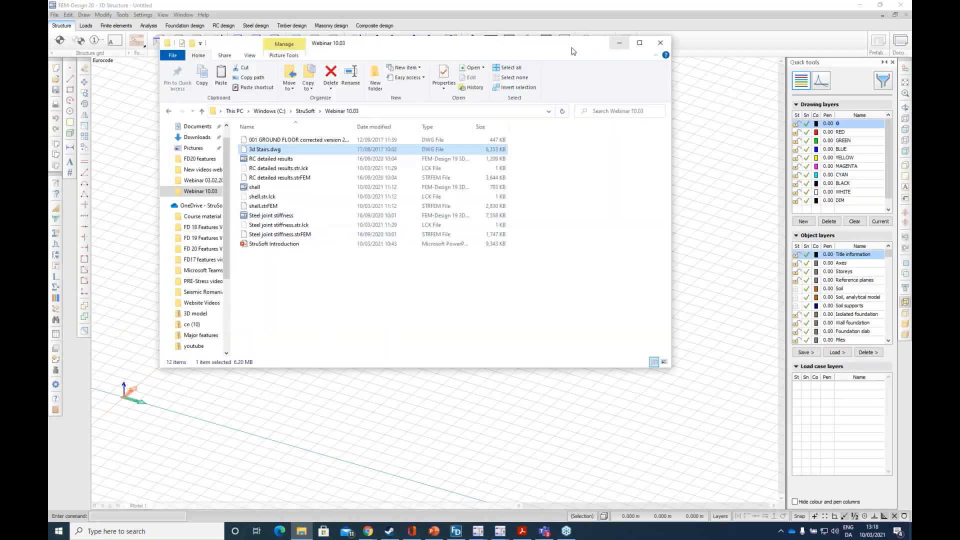
left_click_drag(570, 46, 621, 104)
left_click(670, 101)
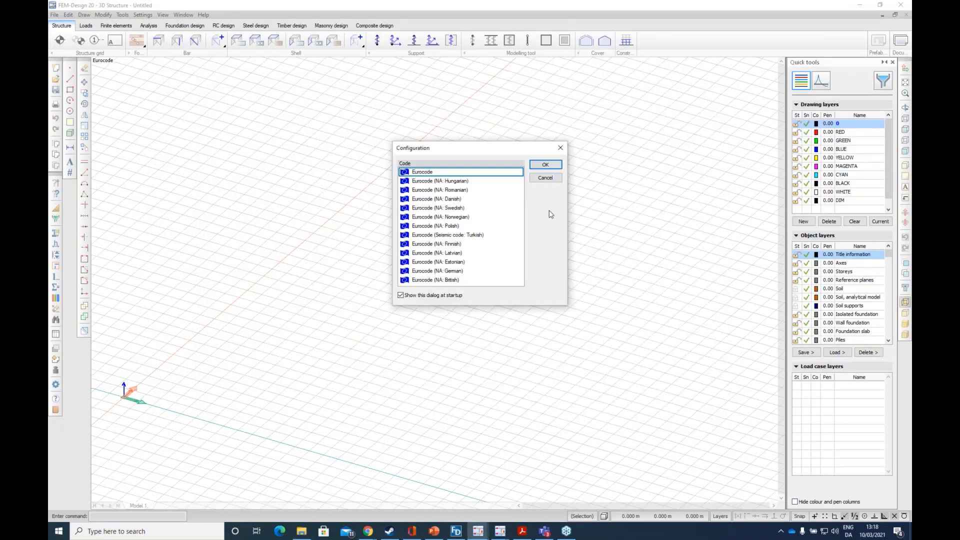
left_click(545, 178)
Step: Load the 001 GROUND FLOOR corrected version 2013 DWG from the Webinar 10.03 folder in File Explorer into the empty model
left_click(303, 531)
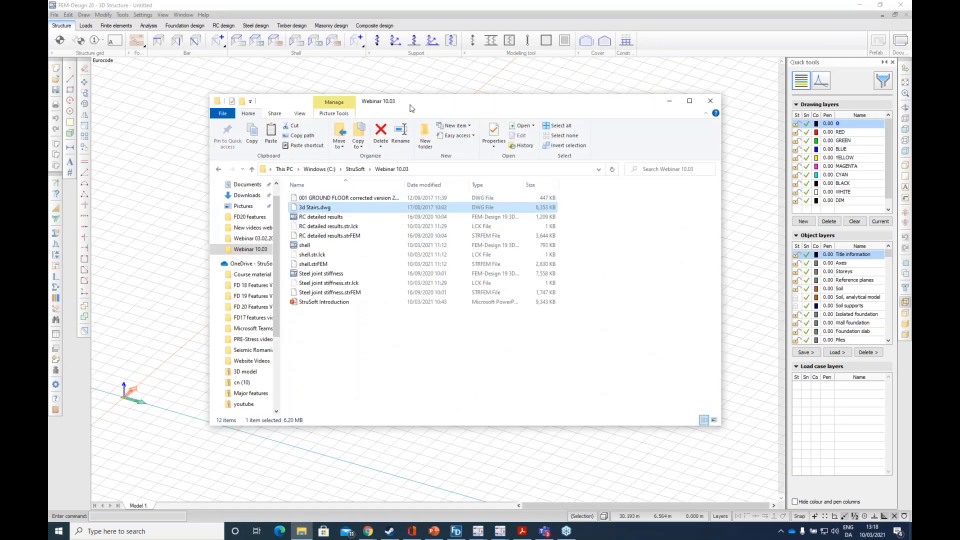
left_click_drag(429, 107, 711, 113)
left_click(633, 205)
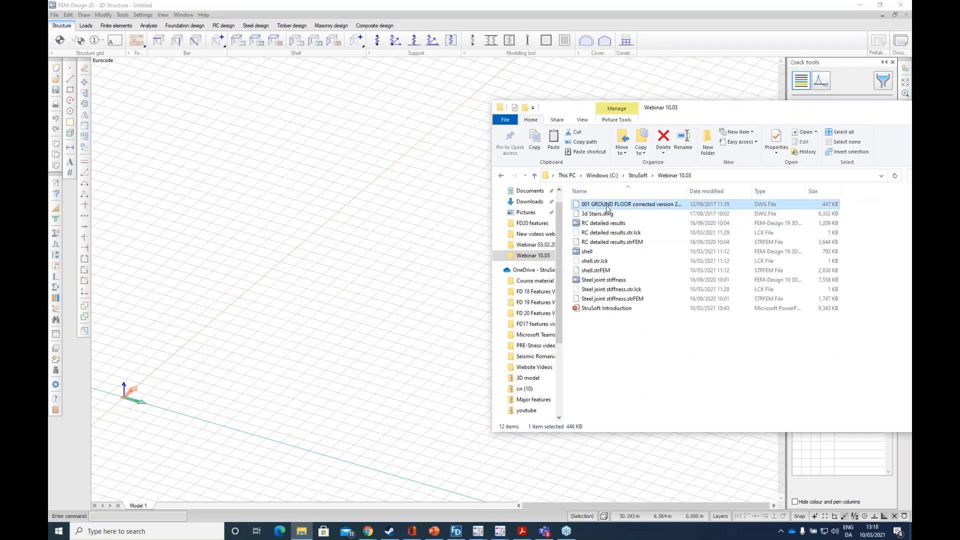
left_click_drag(628, 209, 398, 316)
left_click_drag(812, 117, 628, 167)
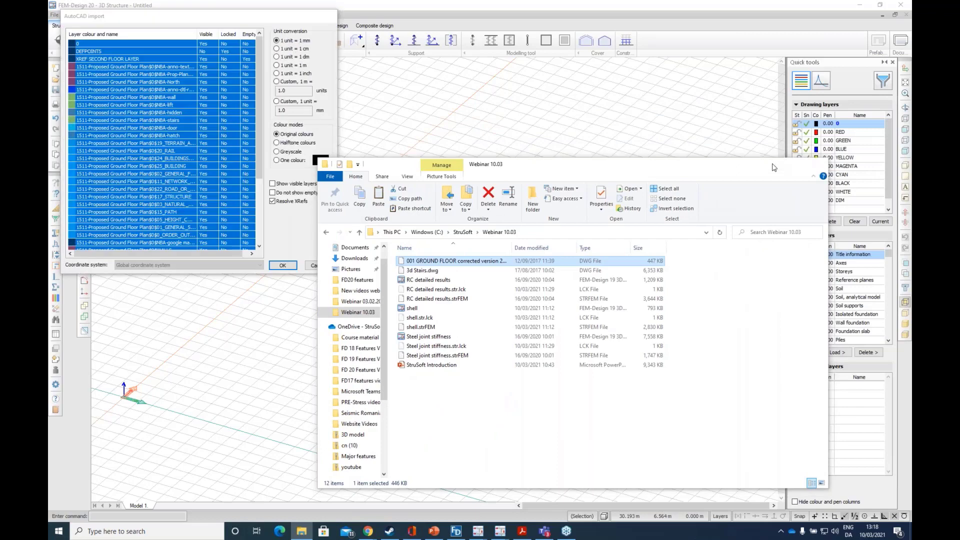
left_click(773, 164)
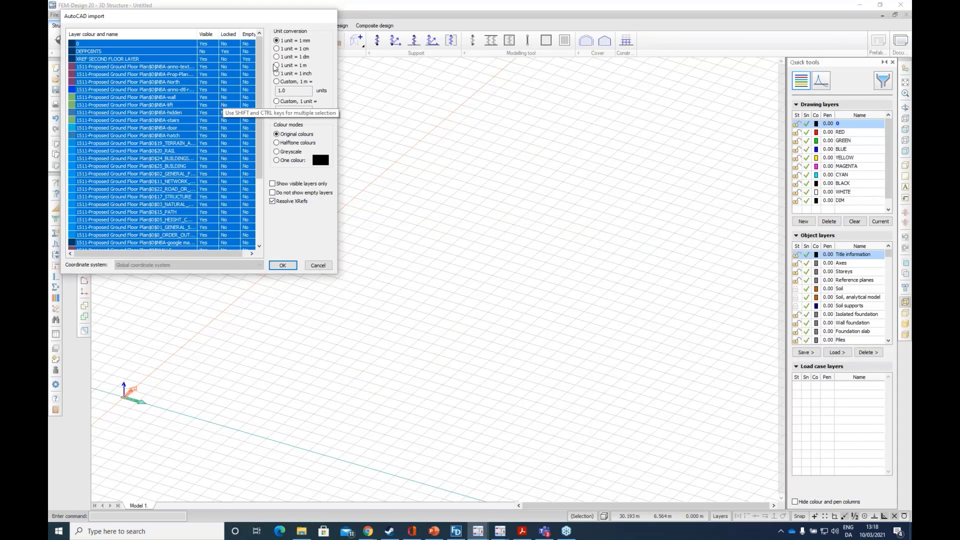
Step: Import all layers of the ground floor drawing at 1 unit = 1 mm in original colours and look over the plan
mouse_move(261, 61)
left_mouse_down()
mouse_move(260, 93)
mouse_move(268, 47)
left_mouse_up()
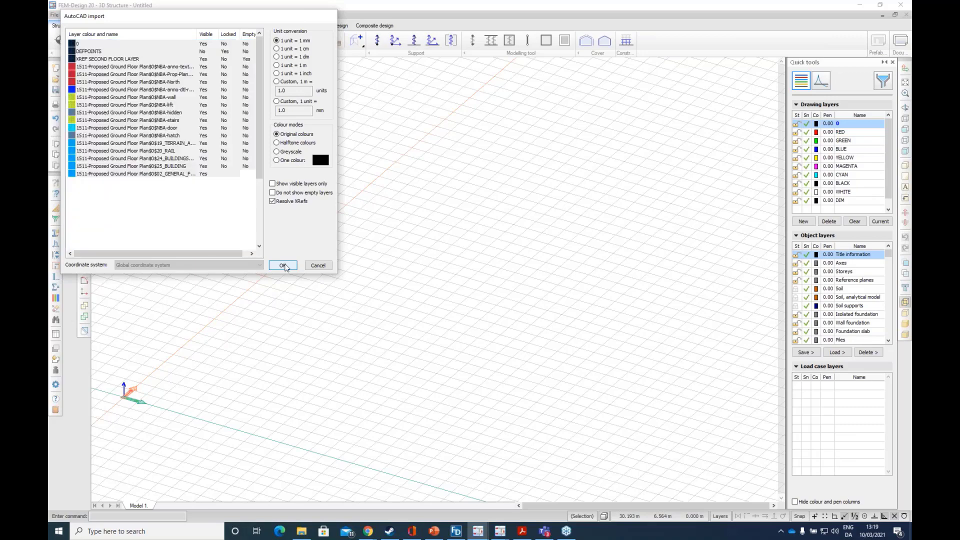
left_click(283, 266)
scroll(643, 397, "up", 5)
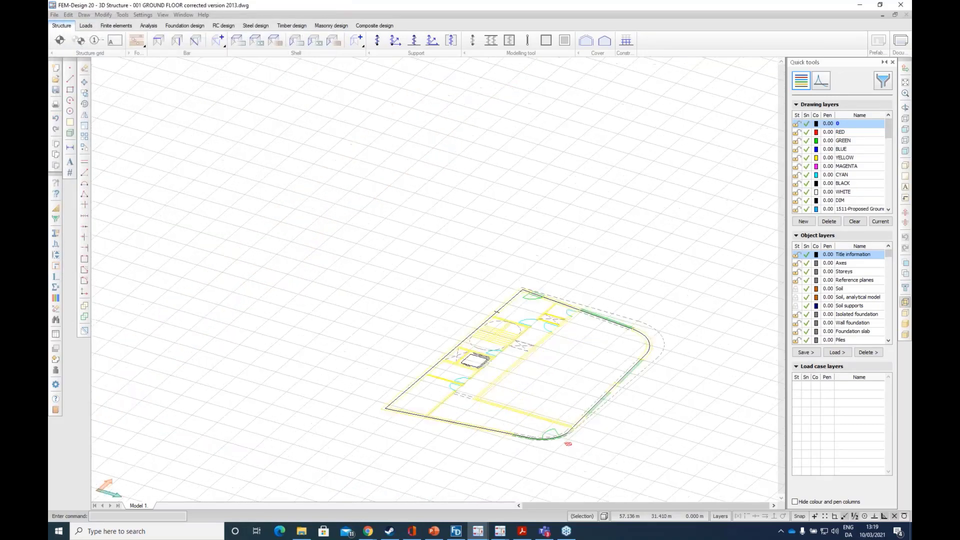
middle_click_drag(454, 346, 490, 272)
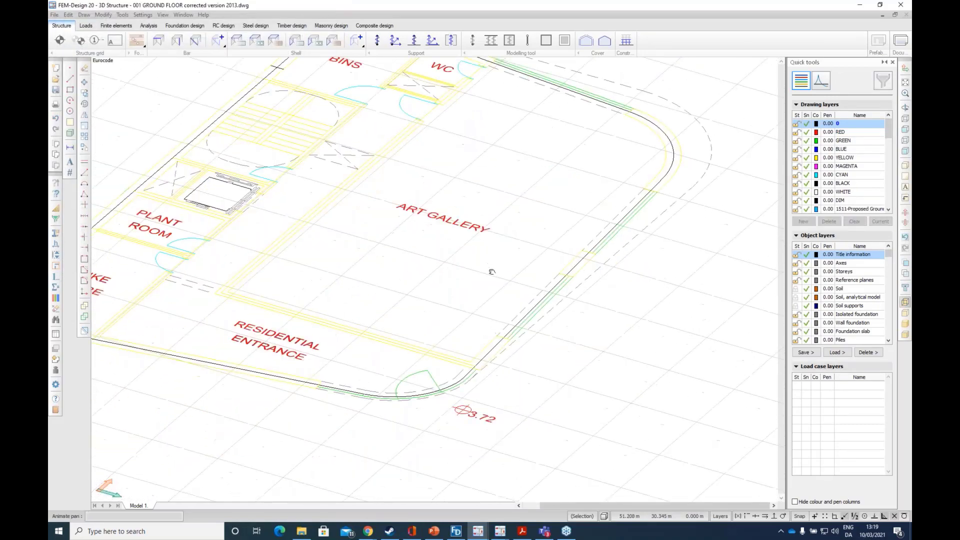
scroll(513, 325, "down", 5)
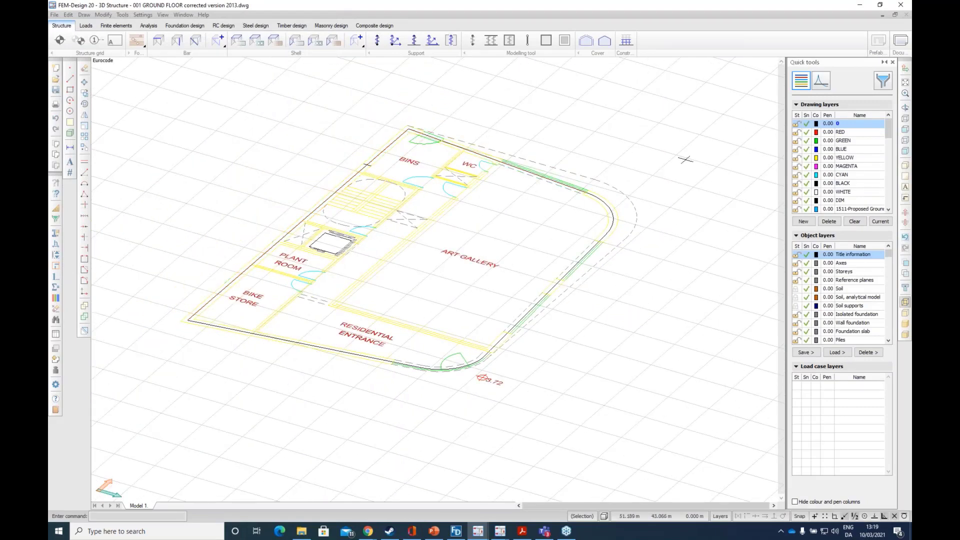
Step: Hide the imported 1511-Proposed drawing layers so only the building outline on the CL layer remains shown
mouse_move(888, 127)
left_mouse_down()
mouse_move(889, 165)
mouse_move(888, 120)
left_mouse_up()
scroll(798, 131, "down", 10)
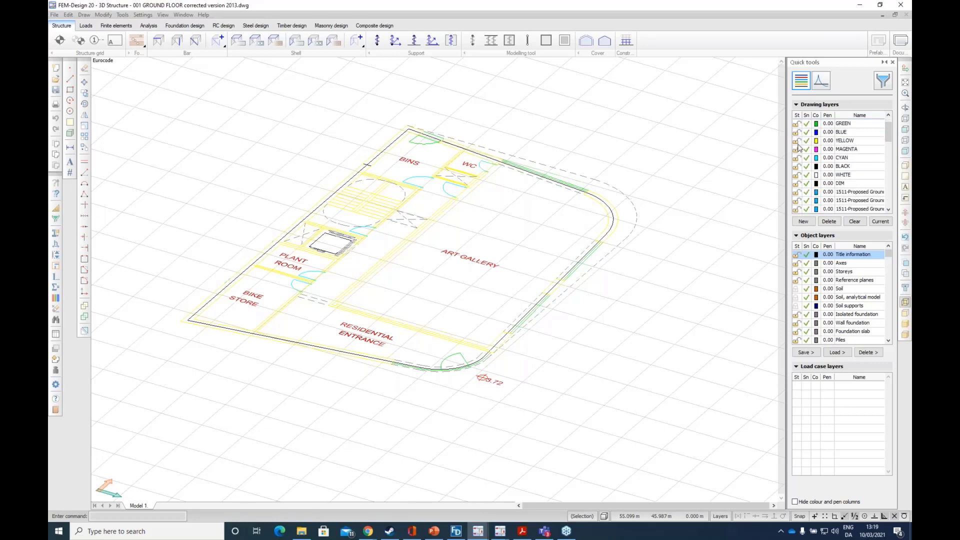
scroll(796, 157, "up", 3)
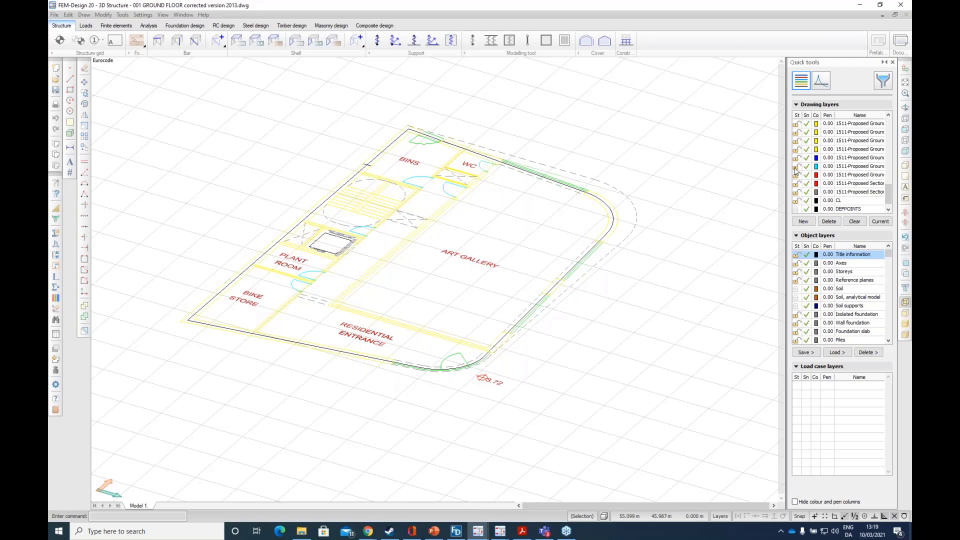
left_click(796, 193, "shift")
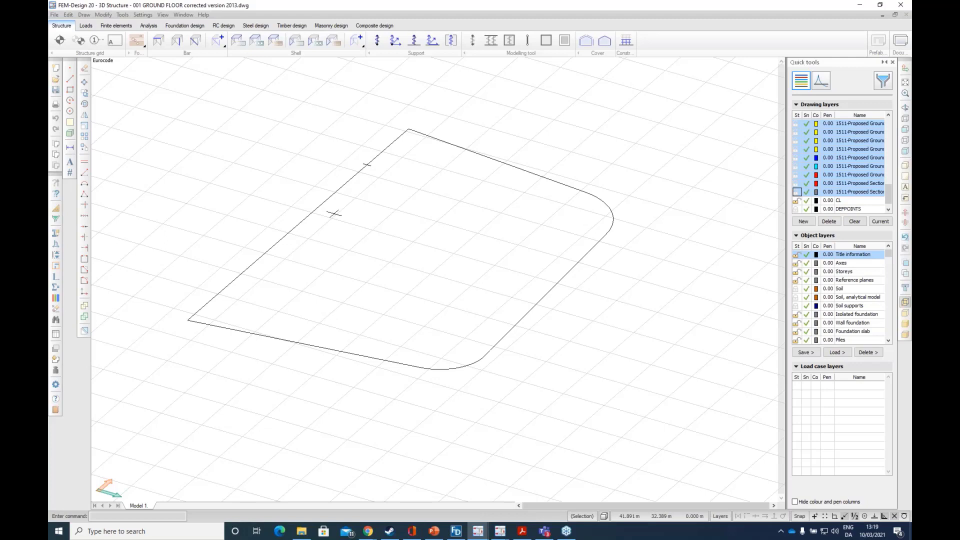
Step: Place 3 m high columns, set to Above, at the two sharp corners of the floor outline
left_click(177, 44)
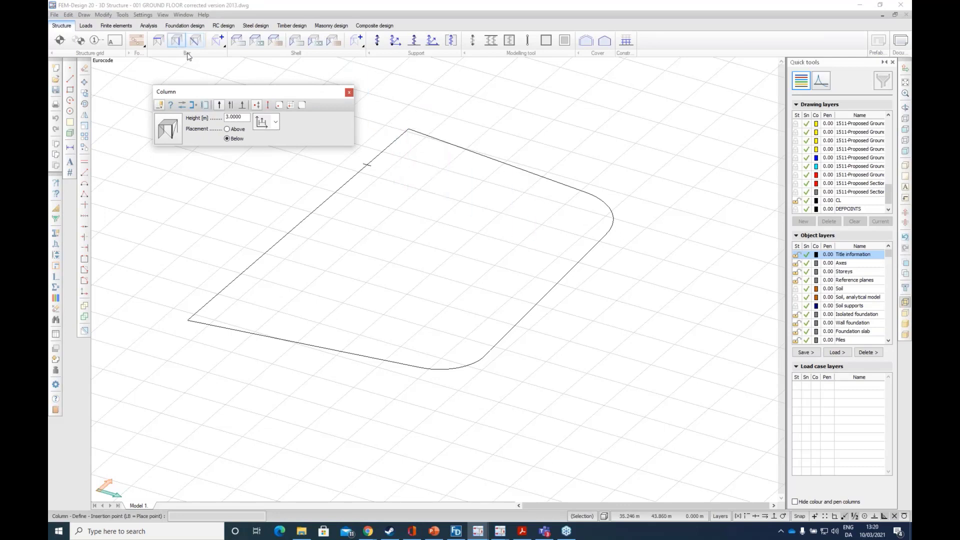
left_click(227, 129)
left_click(409, 129)
left_click(187, 320)
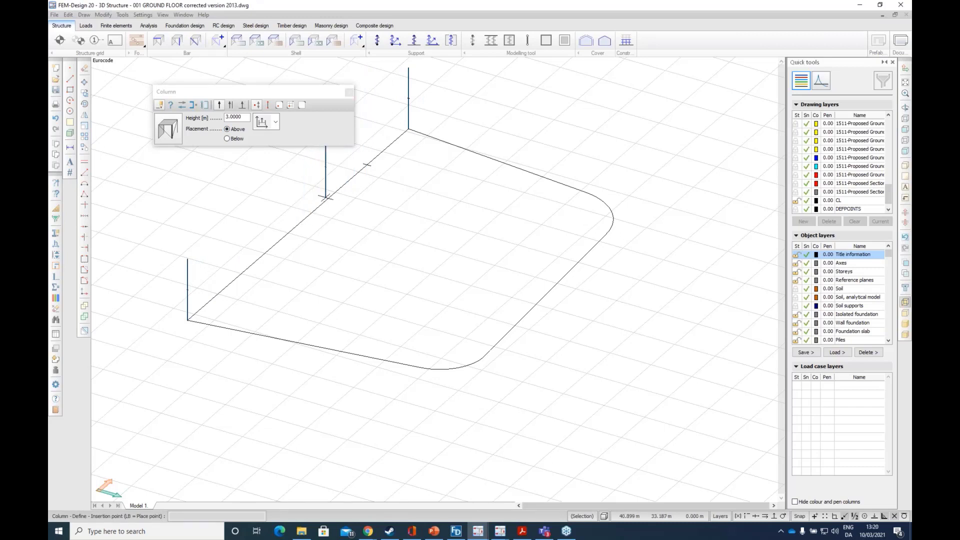
key("Escape")
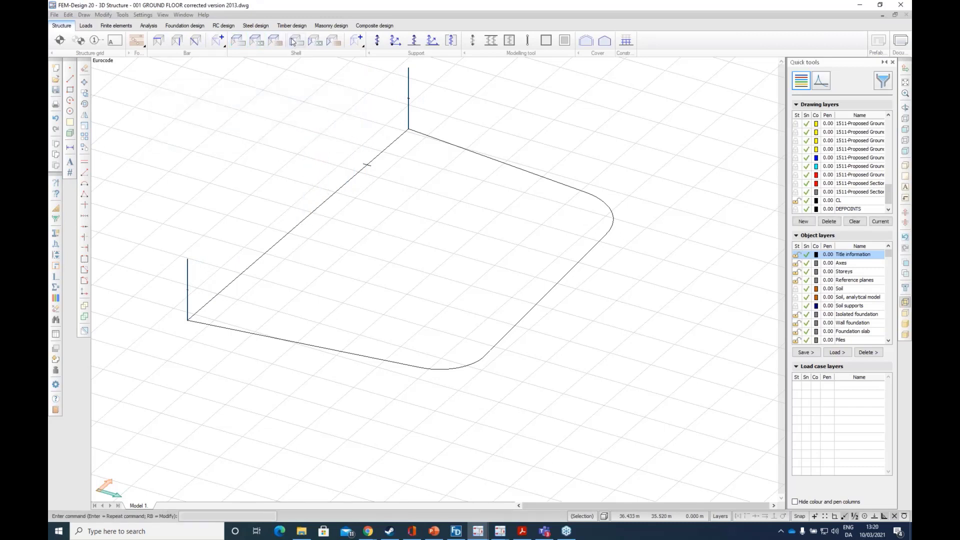
Step: Draw a plane wall 3 m high and 0.2 m thick, placed Above, from the far corner column to the start of the rounded corner
left_click(295, 40)
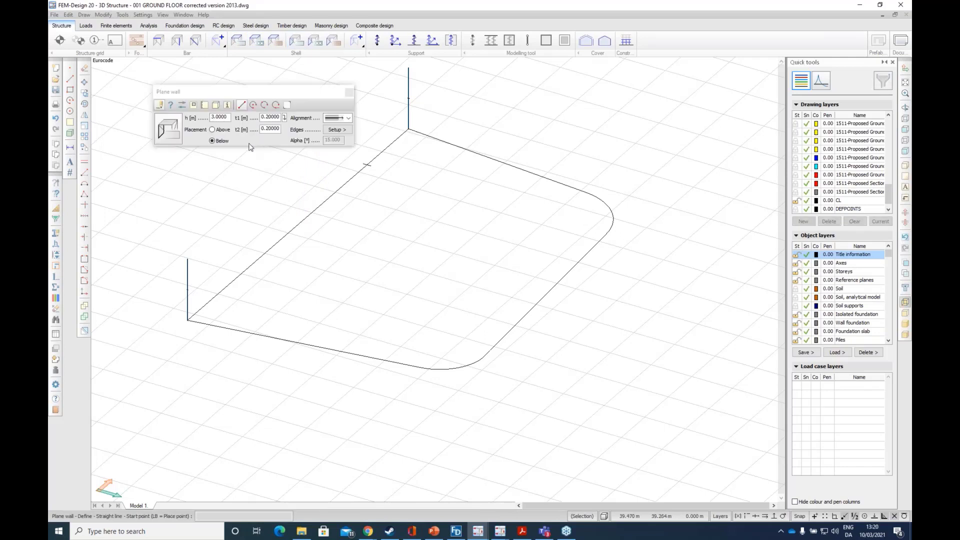
left_click(212, 130)
left_click(409, 129)
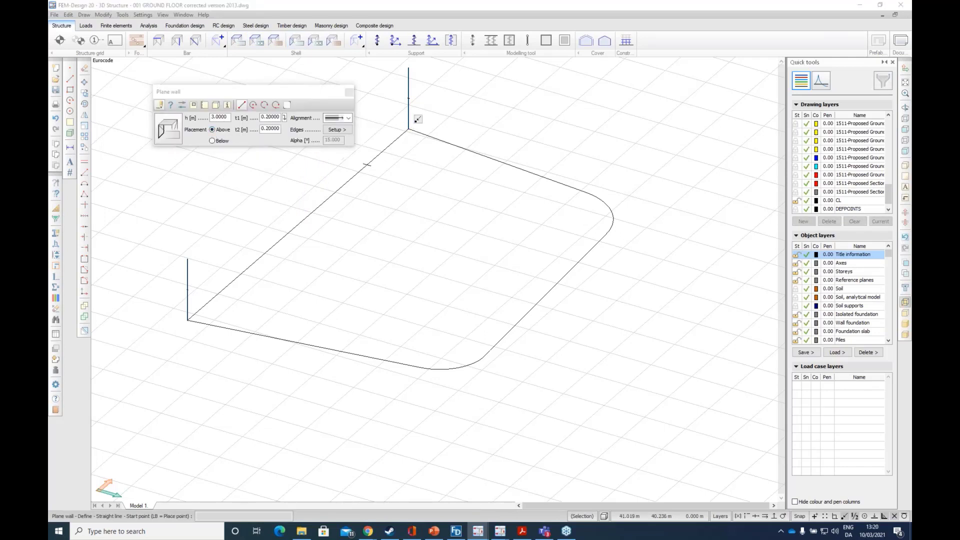
left_click(586, 191)
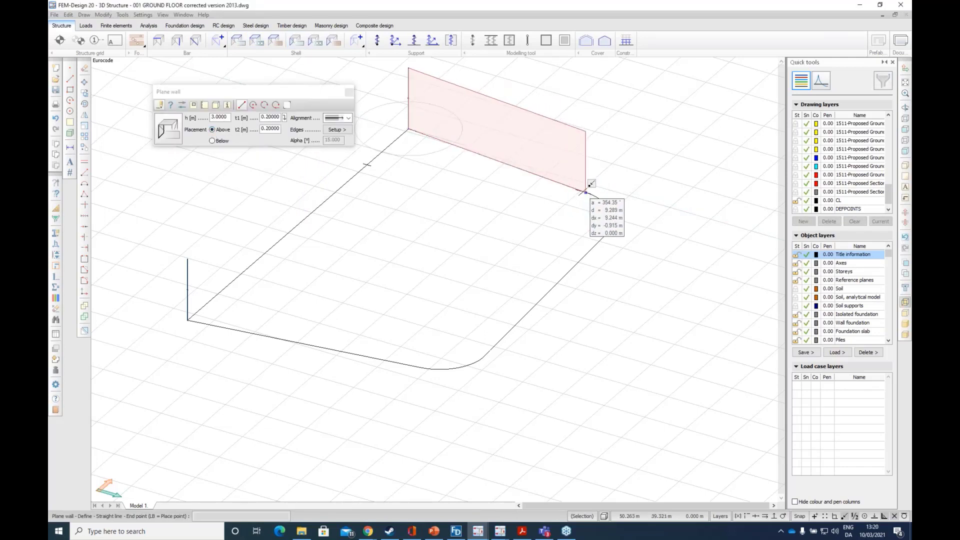
key("Escape")
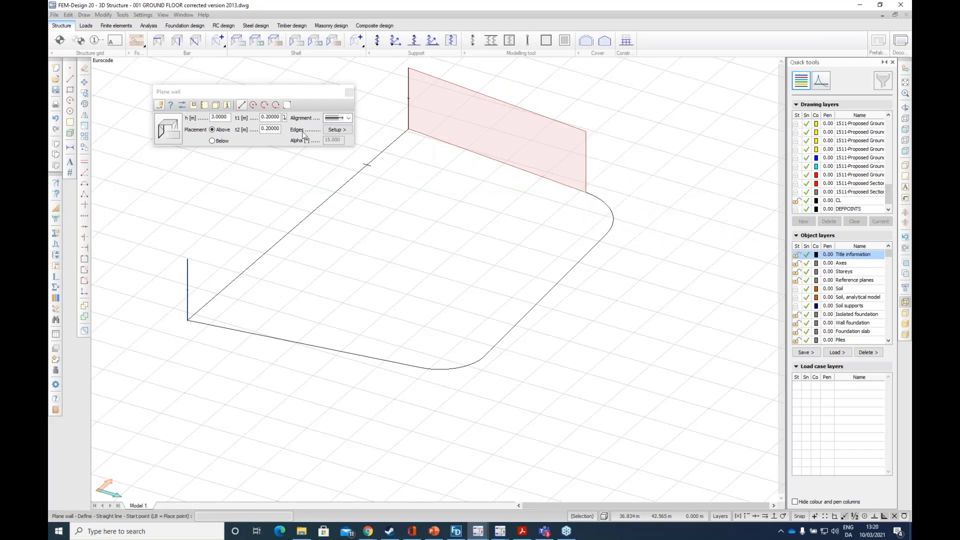
Step: Create plane walls by selecting the adjoining corner arc with an Alpha of 15°, and inspect the wall segments along the curve
left_click(286, 105)
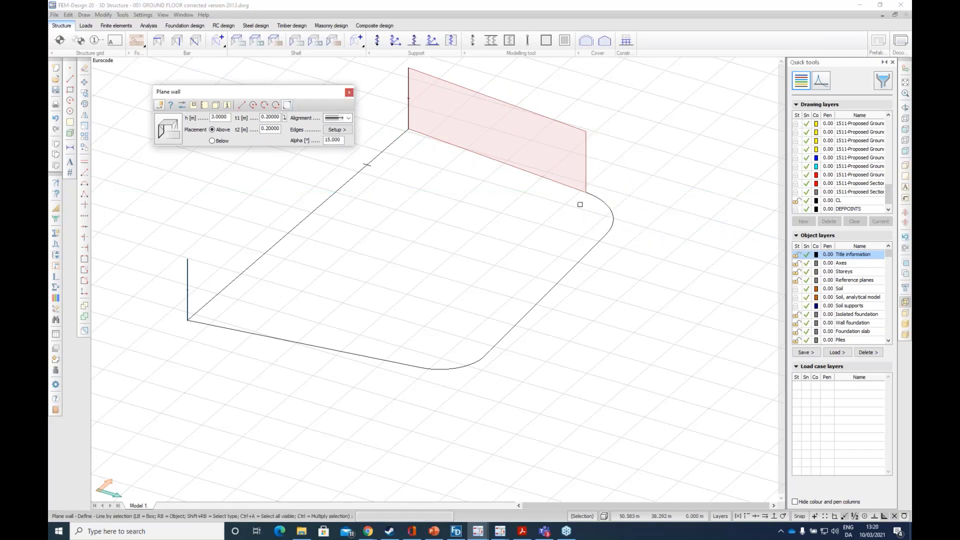
left_click(603, 200)
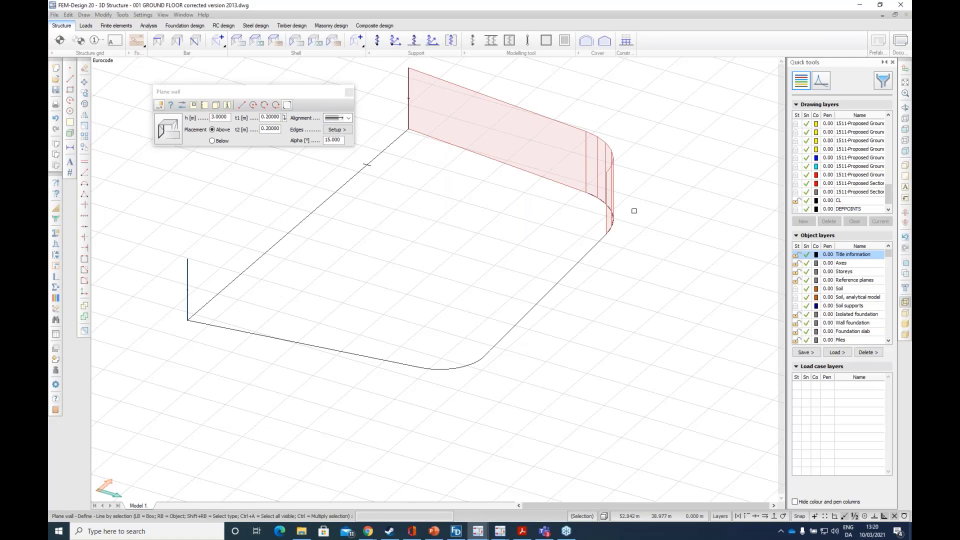
scroll(633, 210, "up", 5)
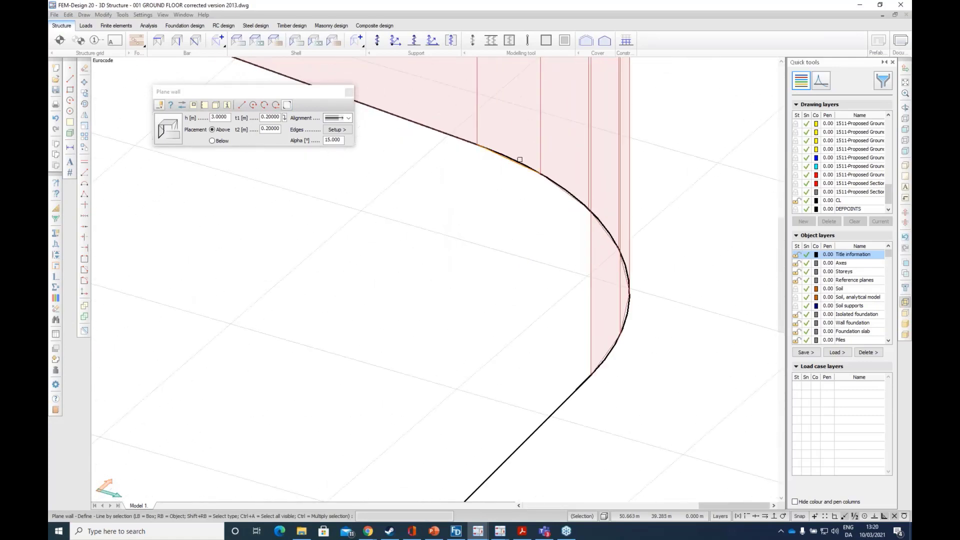
scroll(522, 159, "down", 5)
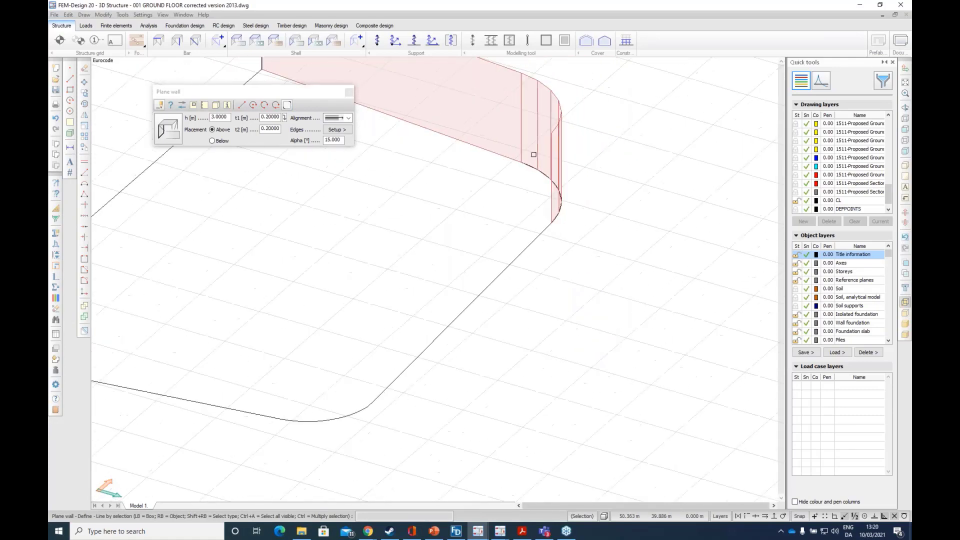
scroll(533, 155, "down", 3)
middle_click_drag(473, 176, 552, 231)
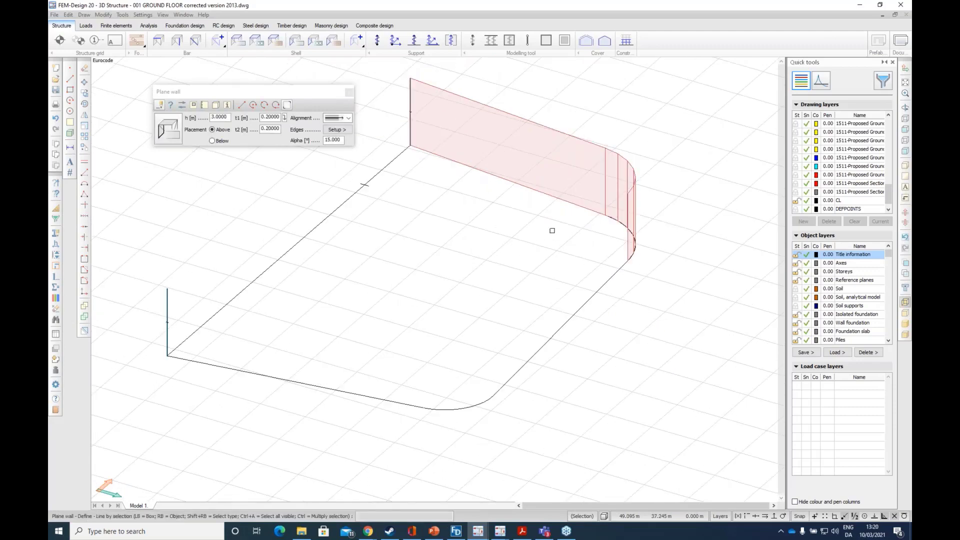
key("Escape")
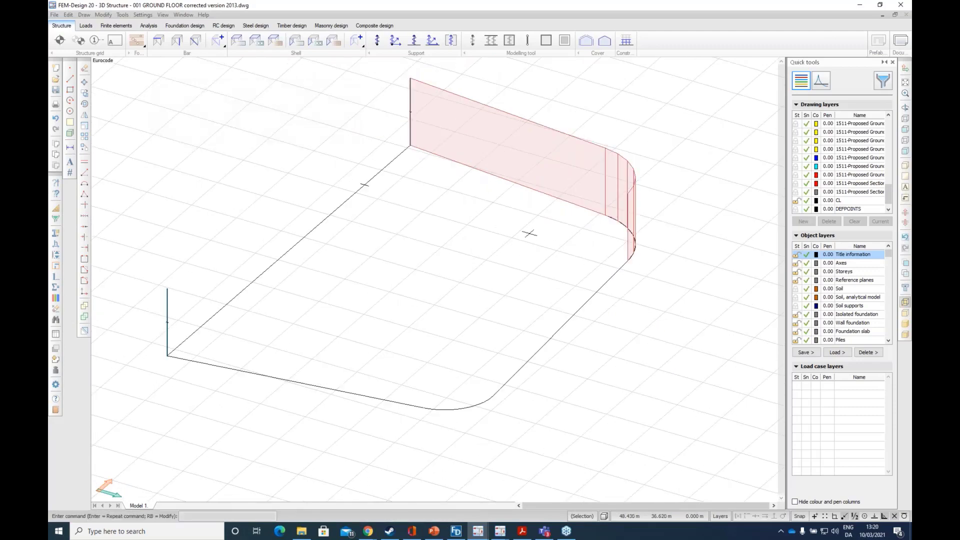
Step: Load 3d Stairs.dwg from the Webinar 10.03 folder in File Explorer, discarding the changes to the current drawing
scroll(290, 233, "down", 2)
middle_click_drag(295, 253, 366, 308)
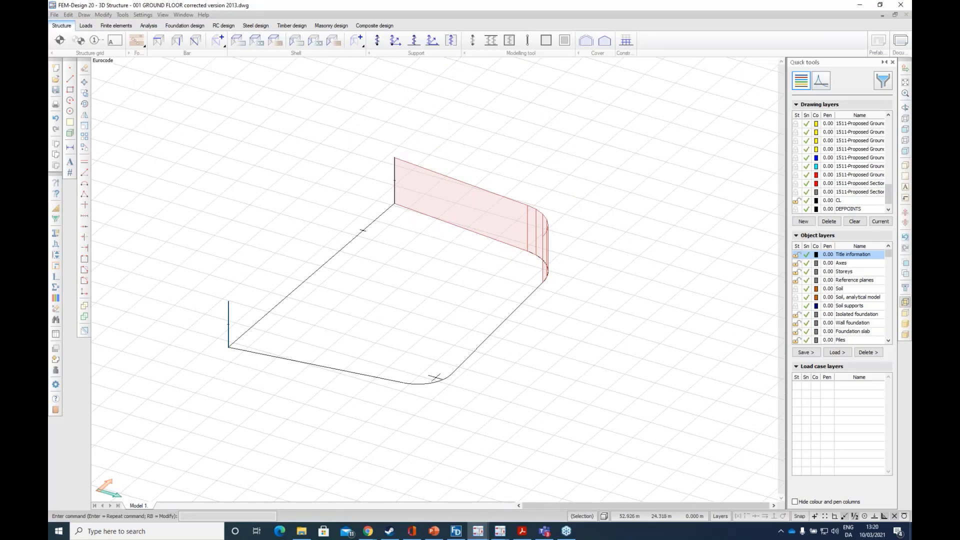
scroll(435, 377, "down", 1)
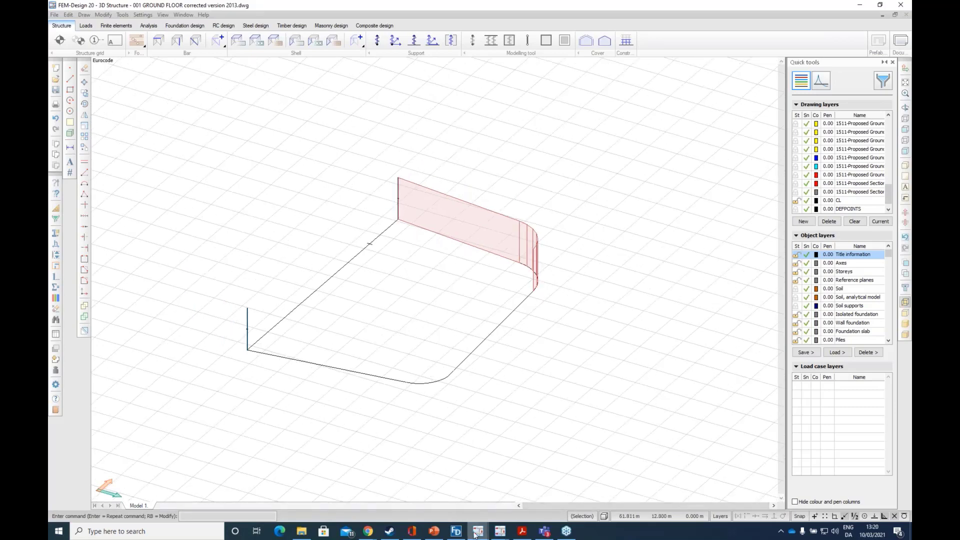
left_click(301, 532)
left_click(430, 270)
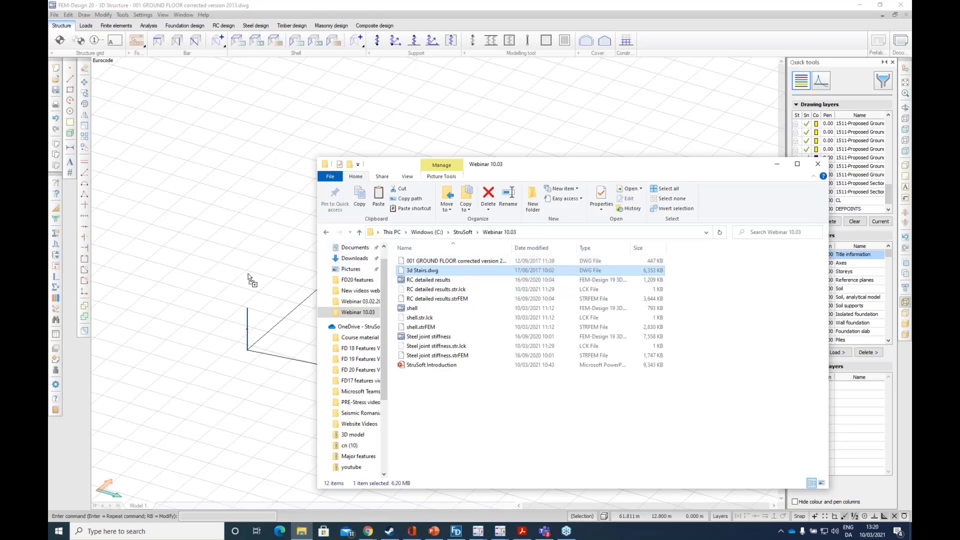
left_click_drag(249, 278, 278, 269)
left_click(776, 164)
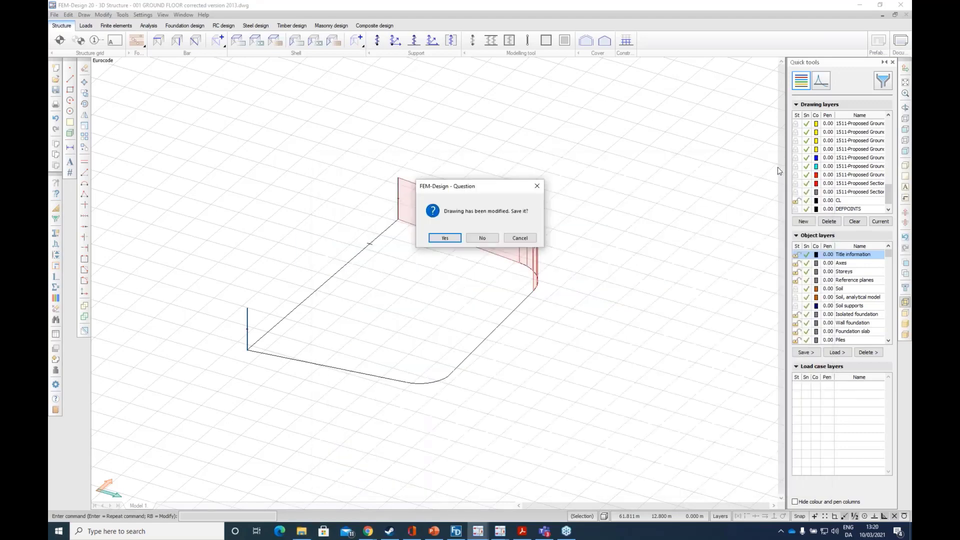
left_click(474, 239)
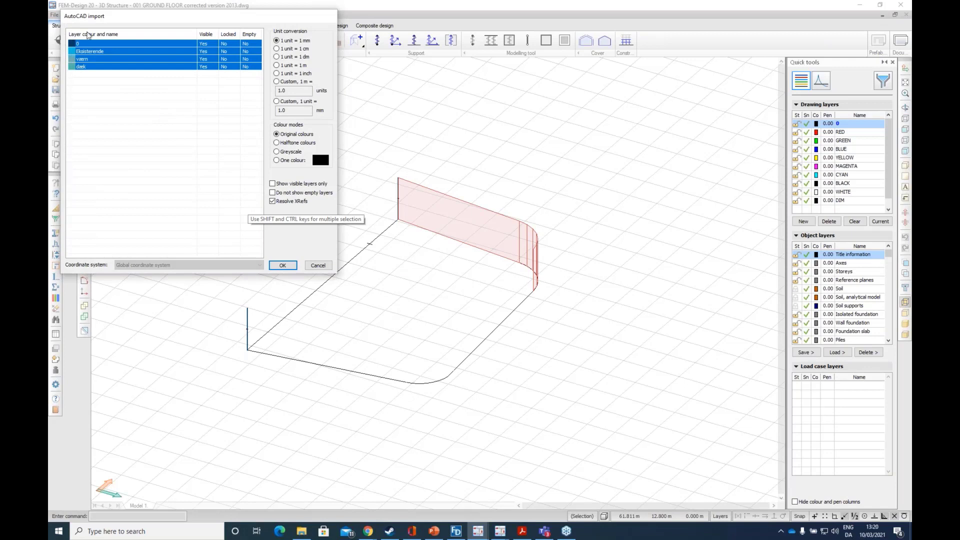
Step: Import only layer 0 of the stairs drawing at 1 unit = 1 mm with original colours
left_click(97, 52)
left_click(95, 45)
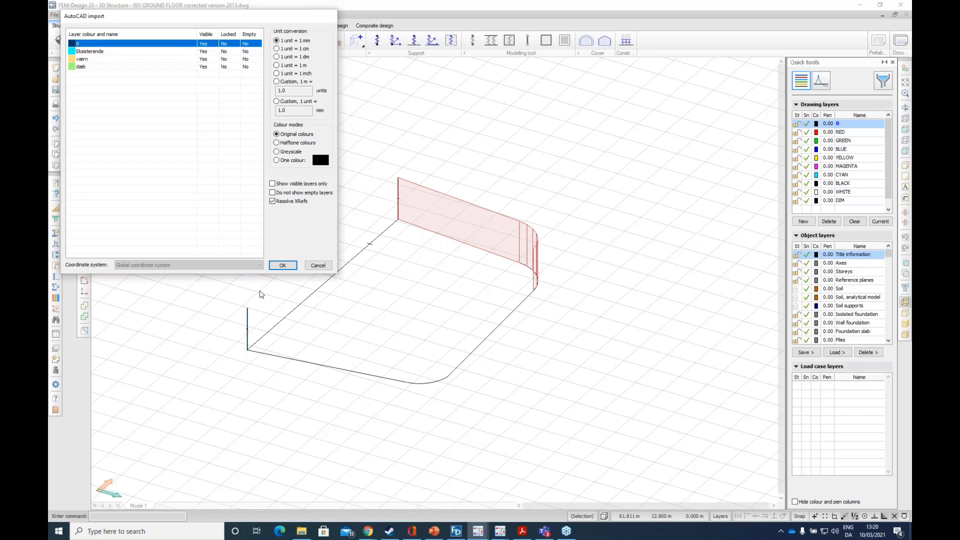
left_click(282, 265)
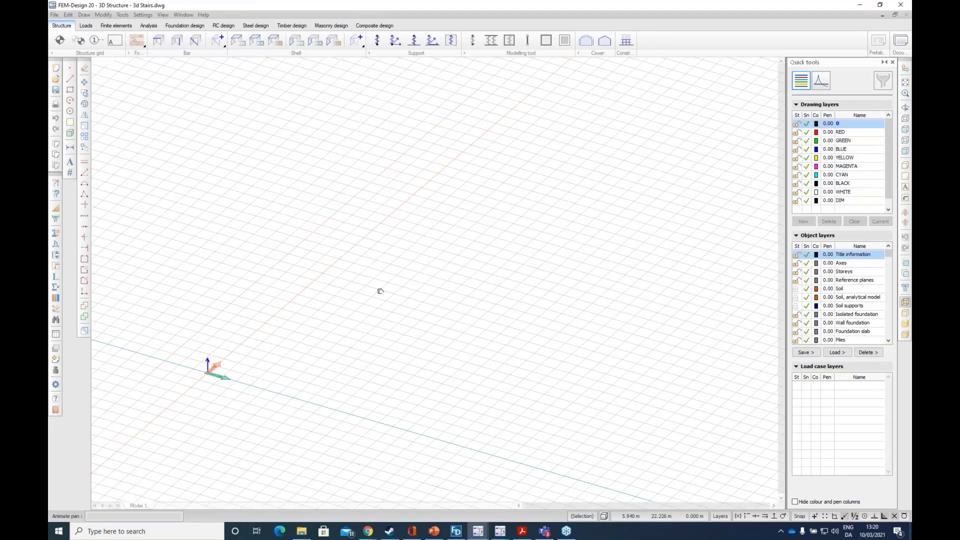
Step: Examine the imported 3D stair wireframe from different angles, including its column and beam profiles up close
scroll(338, 300, "up", 3)
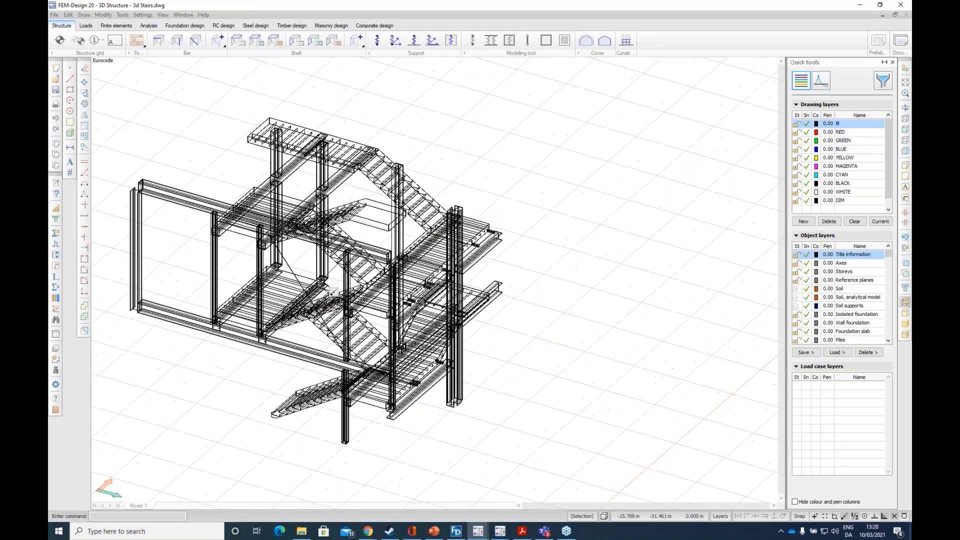
middle_click_drag(330, 302, 195, 313, "alt")
middle_click_drag(500, 263, 393, 373)
scroll(401, 151, "up", 4)
scroll(372, 145, "up", 3)
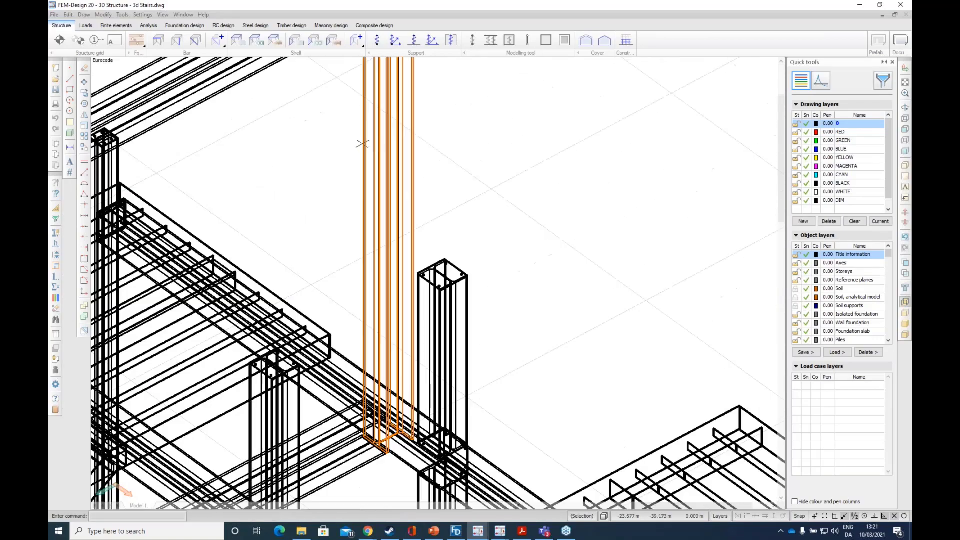
scroll(461, 189, "down", 8)
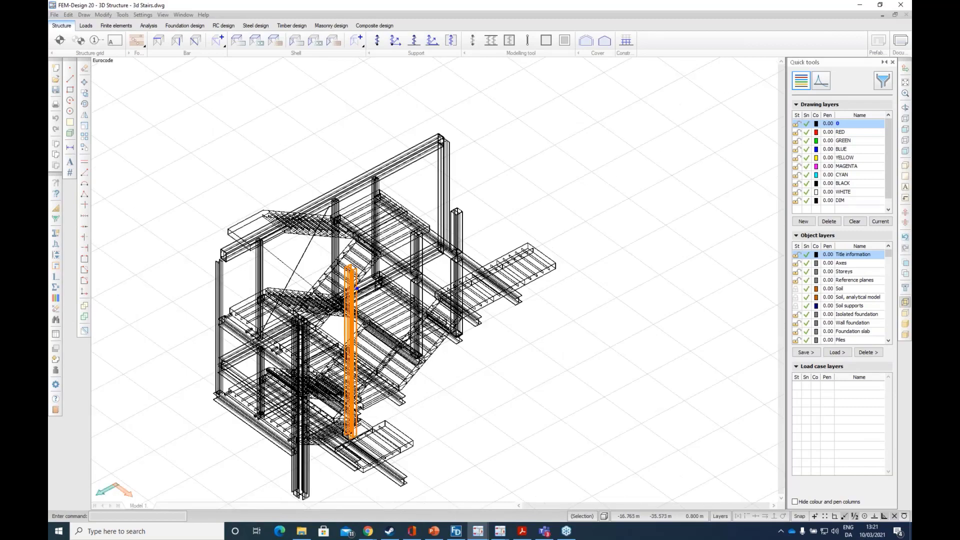
middle_click_drag(345, 236, 297, 228)
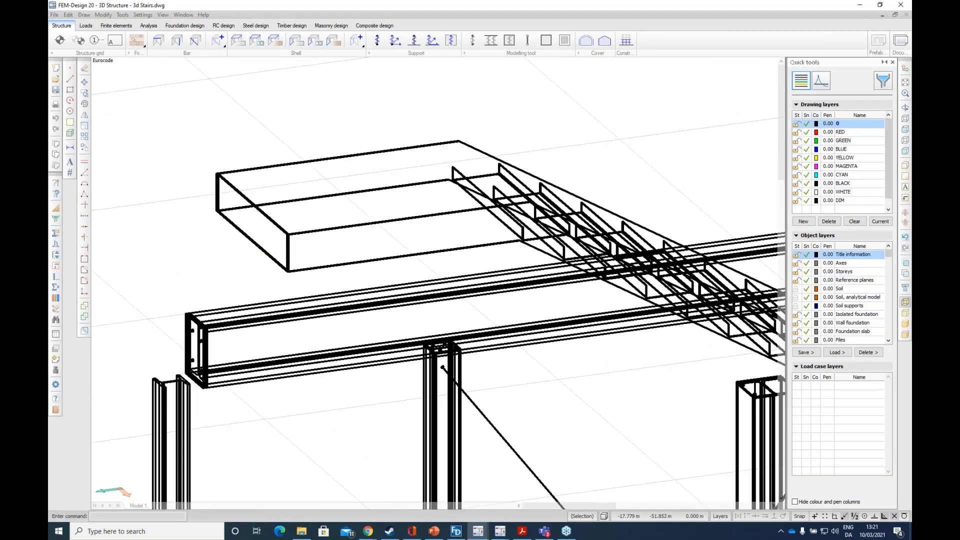
Step: Examine the complete imported stair structure from several sides, covering its flights, landings and surrounding frame
middle_click_drag(440, 317, 687, 302)
middle_click_drag(579, 330, 561, 346)
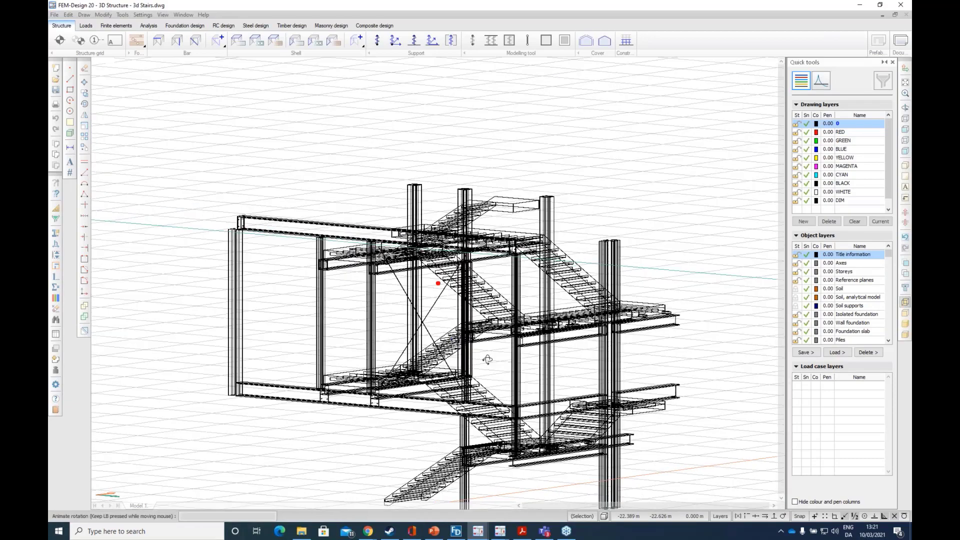
left_click_drag(488, 359, 544, 394)
middle_click_drag(600, 401, 465, 330)
middle_click_drag(465, 330, 586, 347)
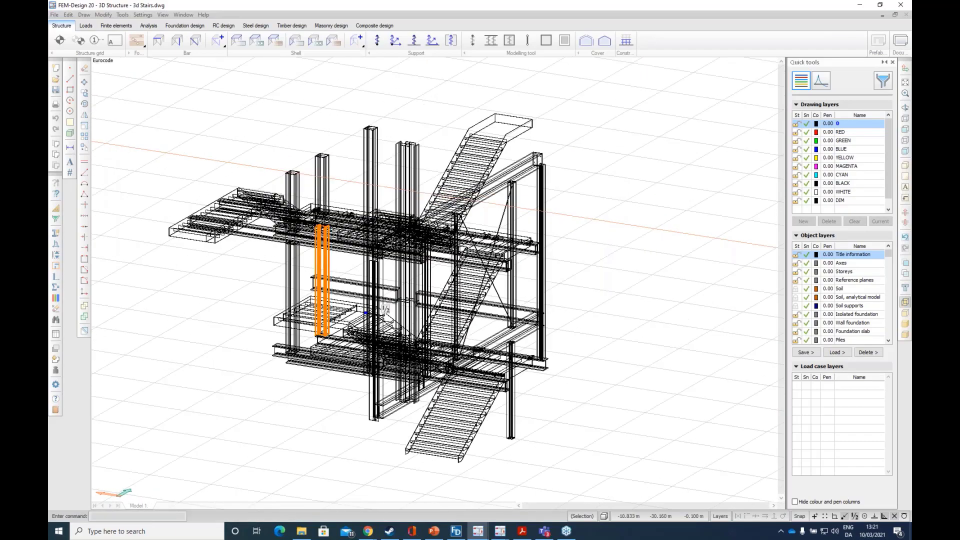
middle_click_drag(386, 309, 493, 300)
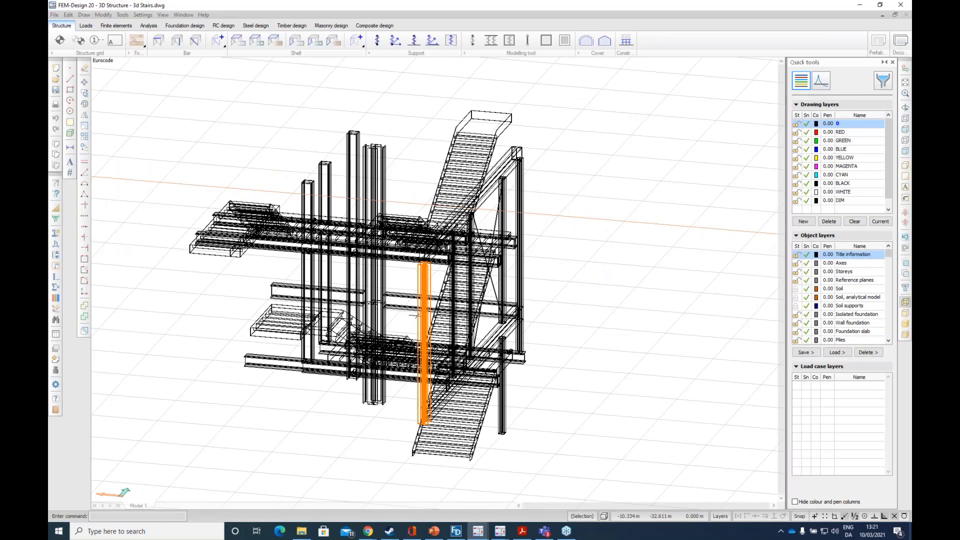
middle_click_drag(416, 316, 470, 320)
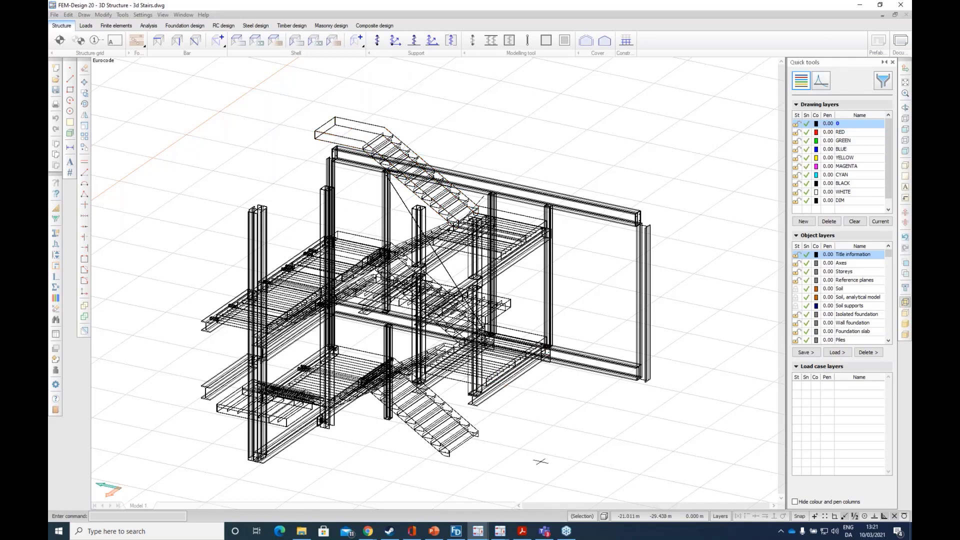
Step: Switch to the stair model open in FEM-Design 19 and examine its analytical bars, shells and supports from several angles
mouse_move(480, 533)
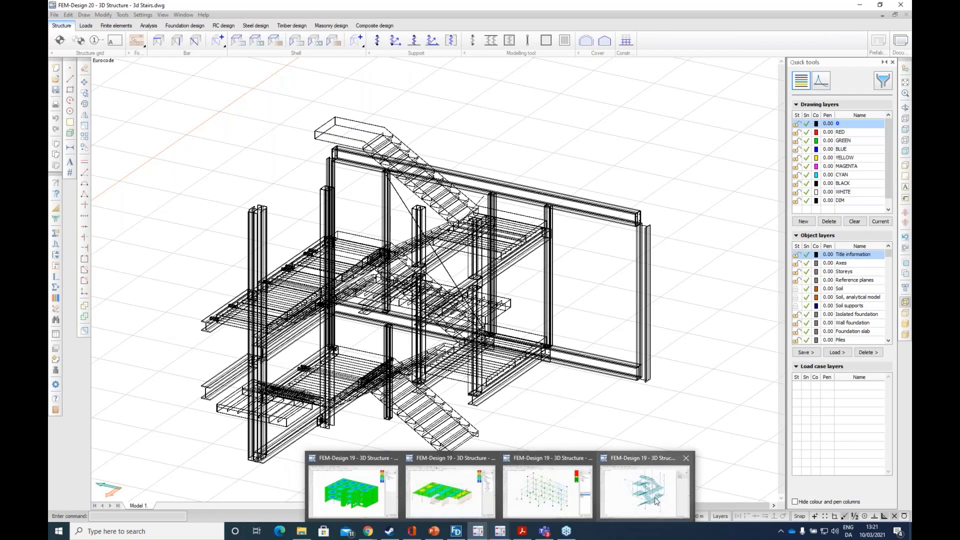
left_click(650, 492)
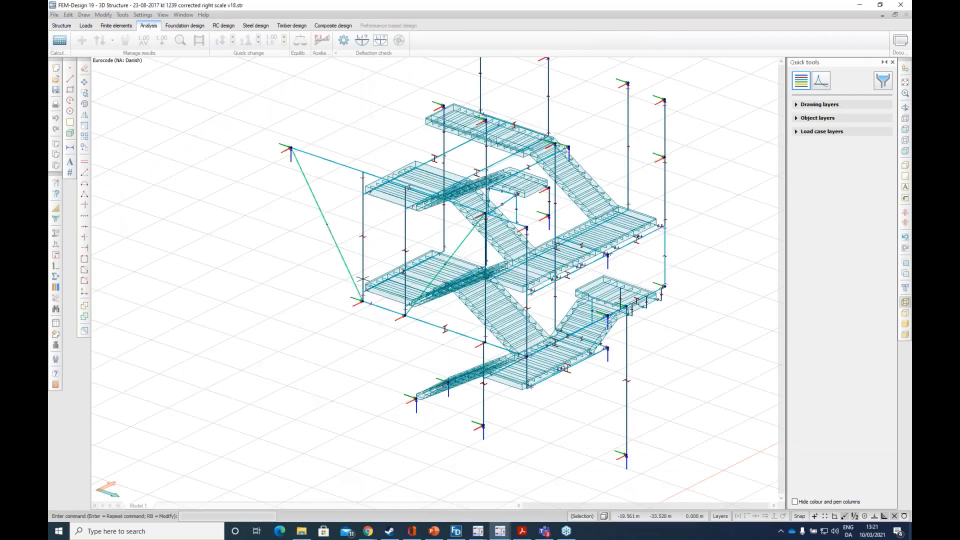
middle_click_drag(401, 277, 590, 289, "alt")
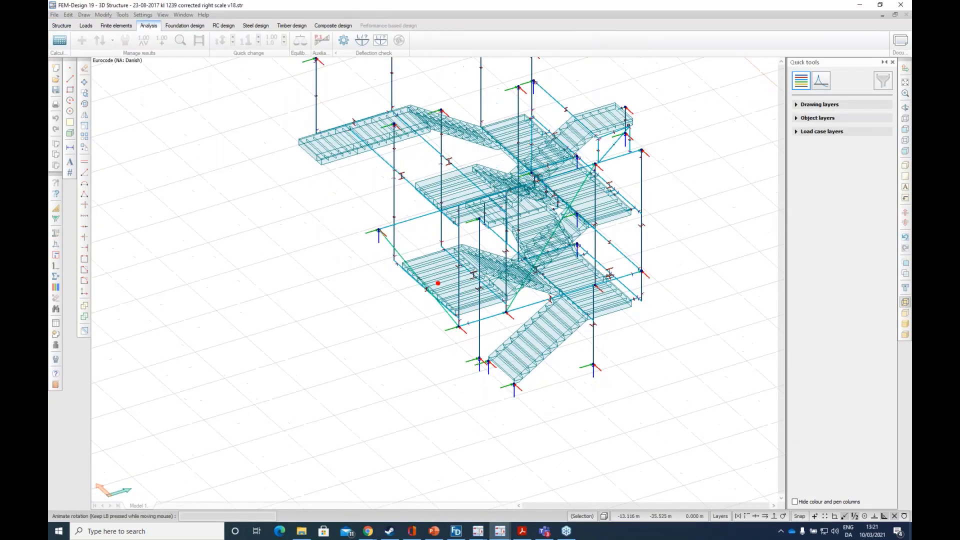
middle_click_drag(545, 210, 442, 294)
scroll(401, 269, "up", 3)
left_click_drag(400, 269, 501, 245)
middle_click_drag(500, 245, 255, 220, "alt")
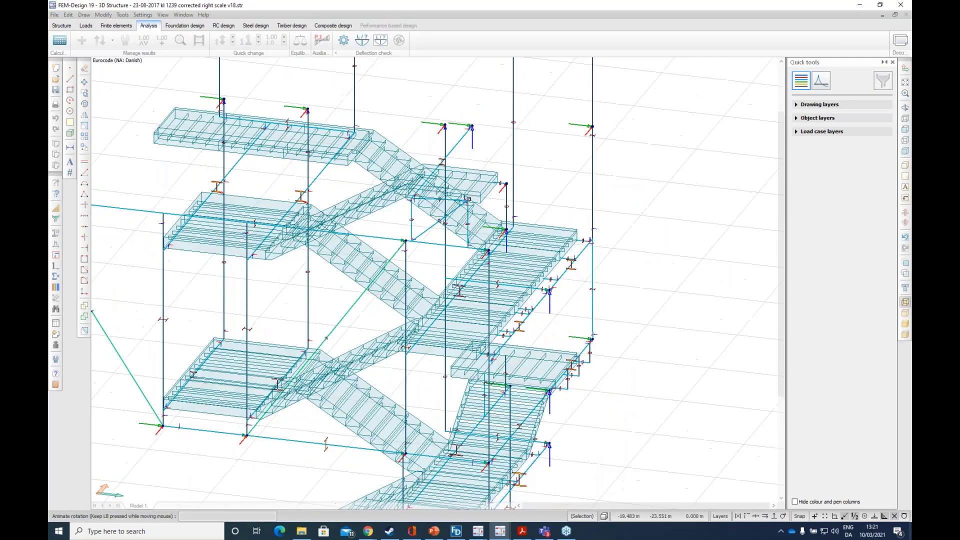
scroll(375, 194, "down", 2)
scroll(374, 224, "down", 1)
scroll(305, 179, "up", 5)
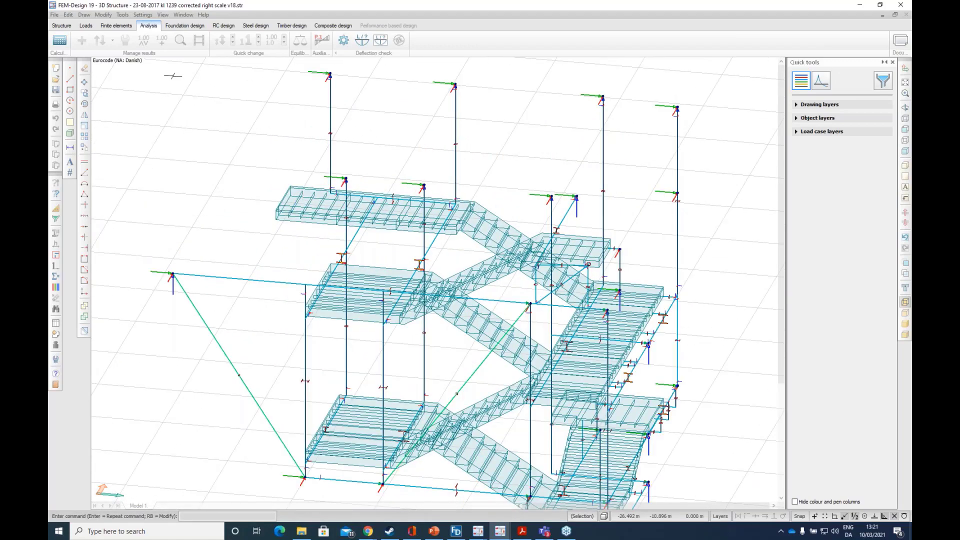
Step: Show the loads of the Nyttelast load case on the stair model and inspect them along the flights and landings
left_click(87, 26)
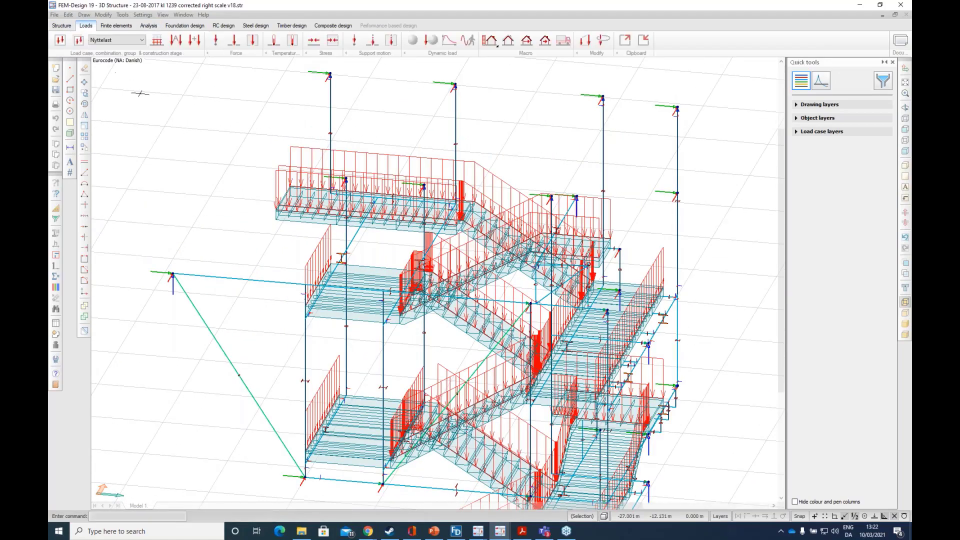
scroll(149, 226, "down", 2)
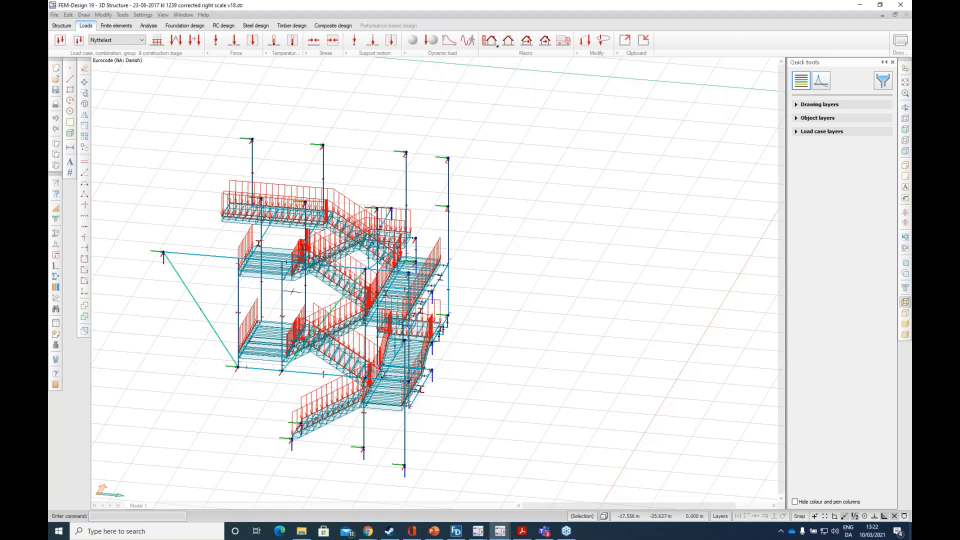
middle_click_drag(316, 228, 391, 230)
scroll(350, 280, "up", 5)
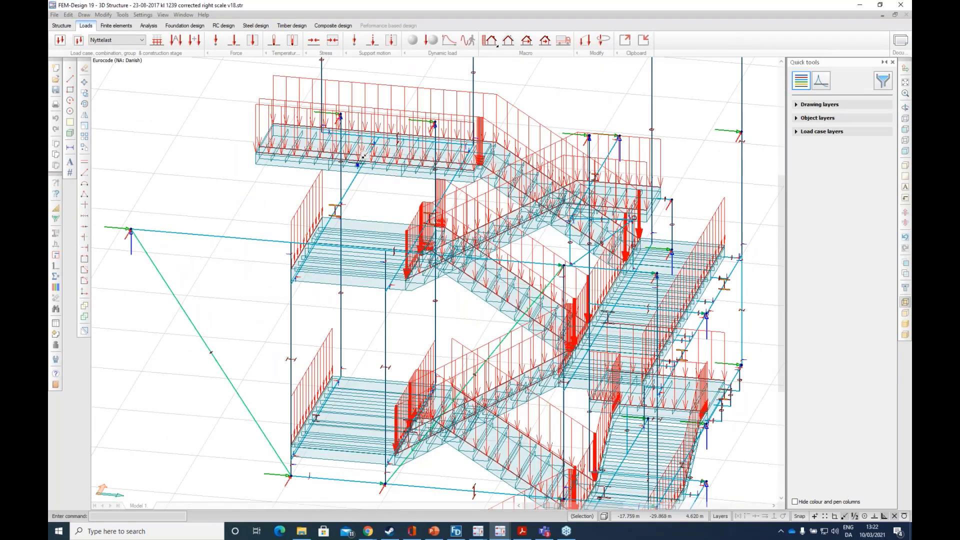
mouse_move(363, 156)
mouse_move(378, 171)
Step: Close the FEM-Design 19 stair model without saving and return to the untitled steel frame model, viewing it from different angles
left_click(903, 6)
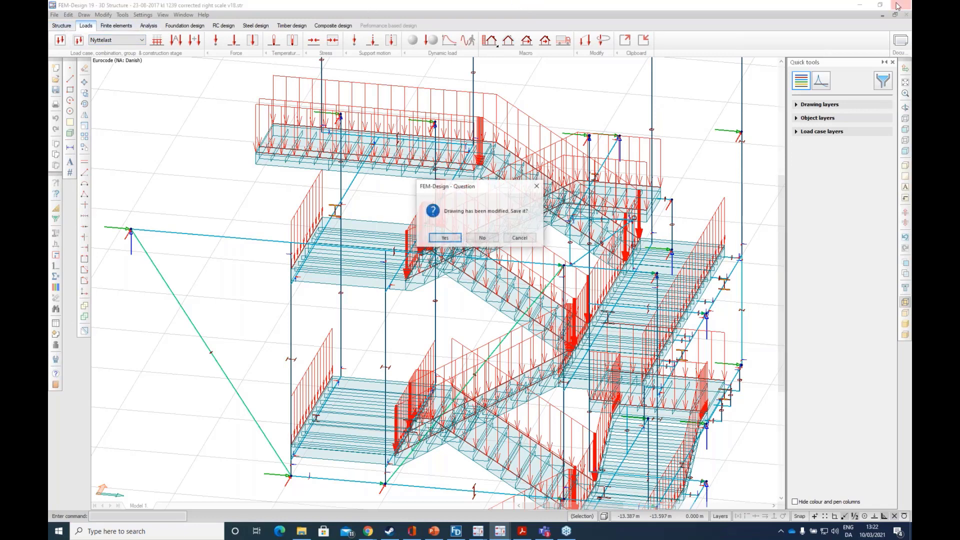
left_click(483, 237)
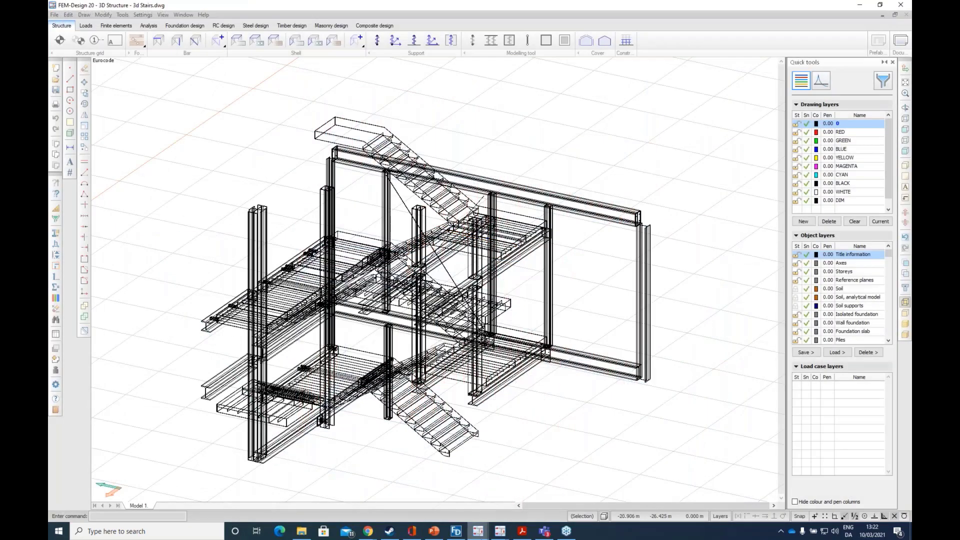
mouse_move(477, 533)
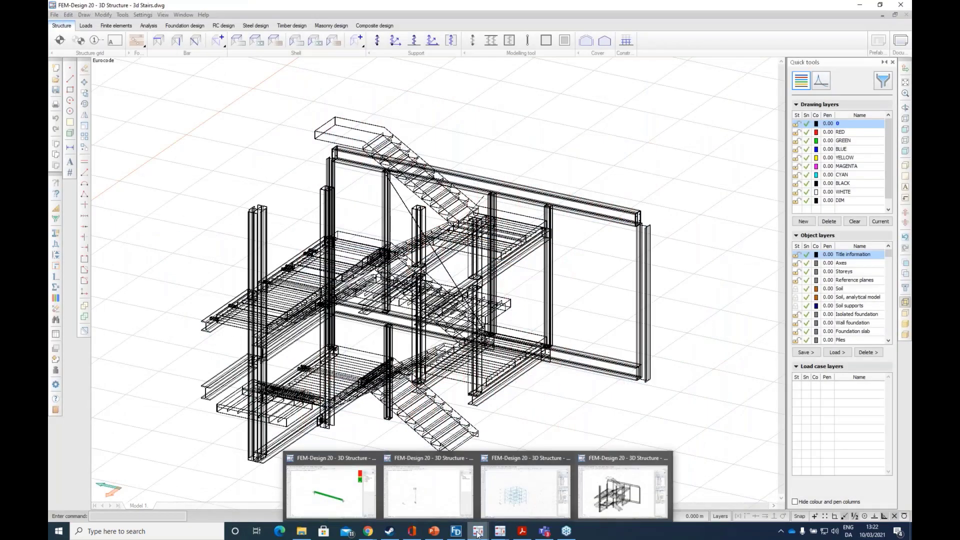
left_click(516, 492)
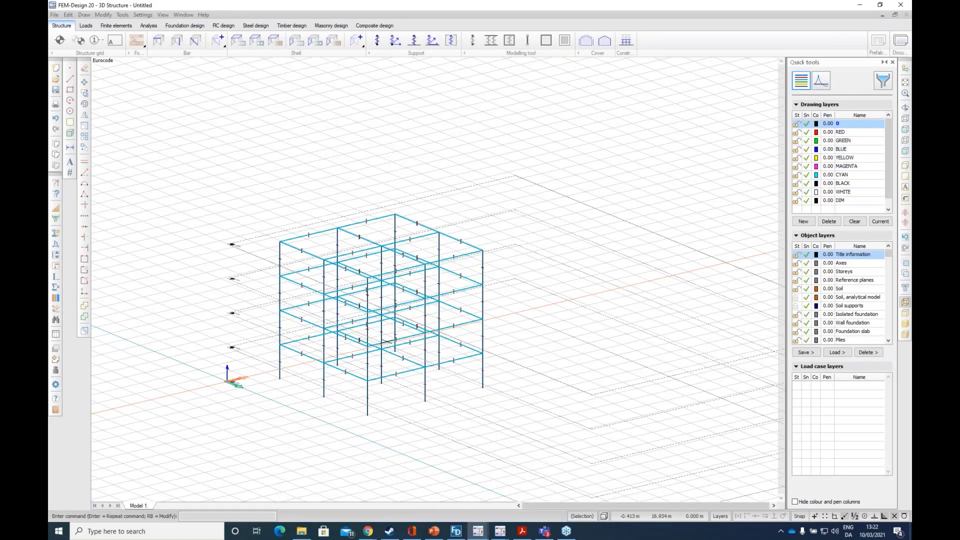
scroll(387, 342, "up", 2)
middle_click_drag(386, 343, 348, 381, "alt")
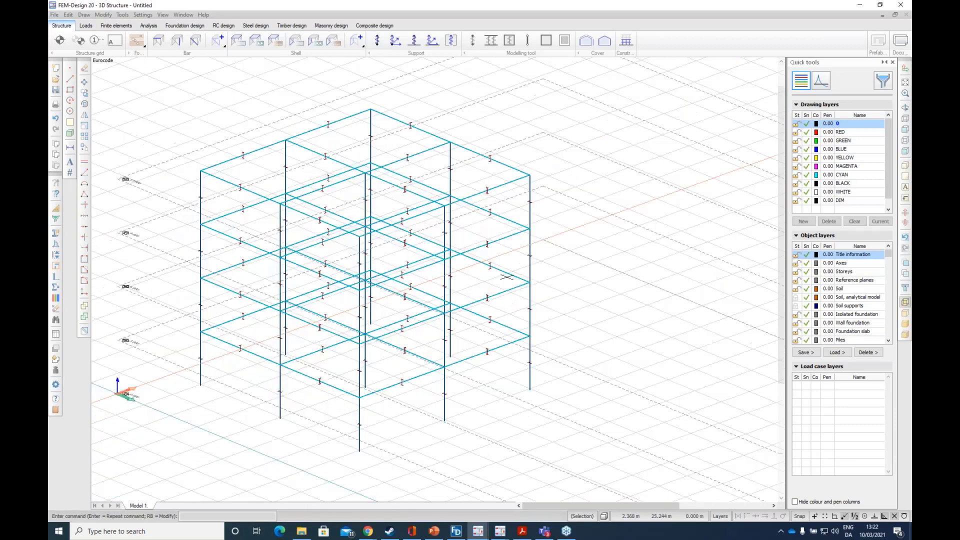
mouse_move(499, 280)
middle_mouse_down()
mouse_move(446, 319)
mouse_move(496, 267)
middle_mouse_up()
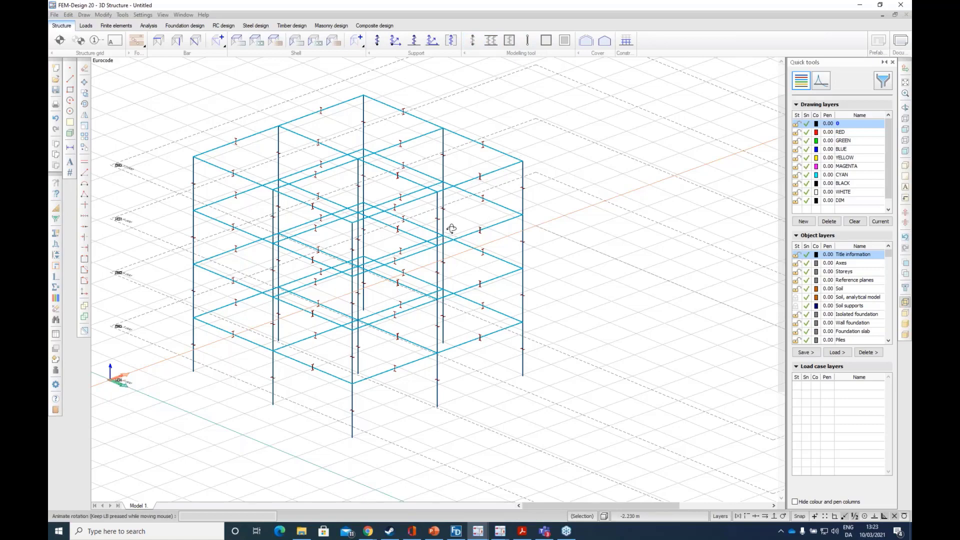
left_click_drag(447, 228, 360, 306)
middle_click_drag(360, 306, 456, 290)
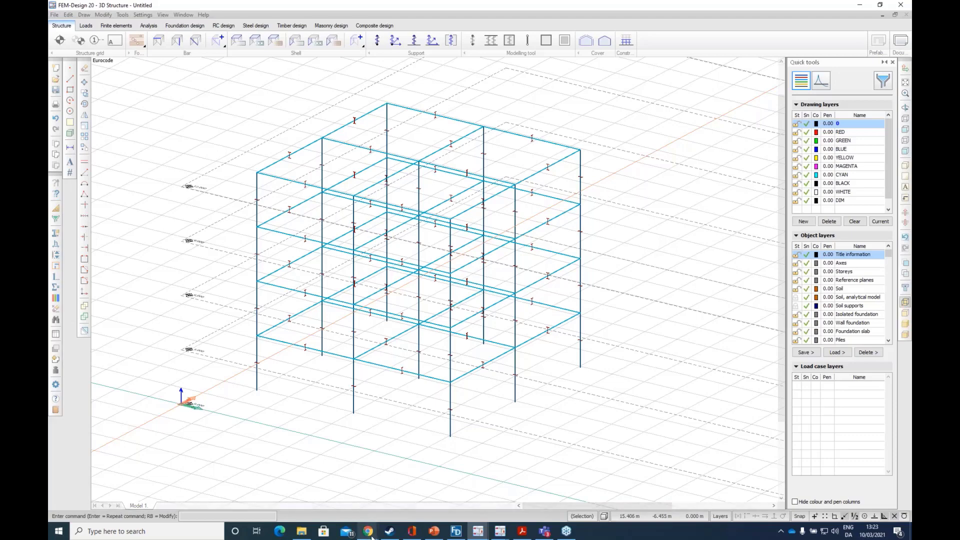
Step: Switch to Chrome and look through the StruSoft timber tower case study, the StruSoft home page and the FEM-Design 20 webinar recording
mouse_move(368, 531)
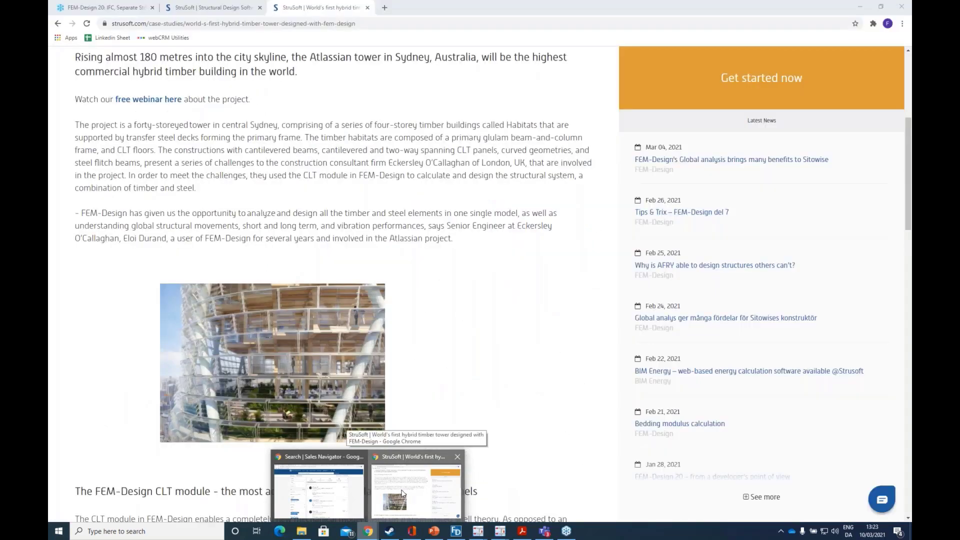
left_click(402, 494)
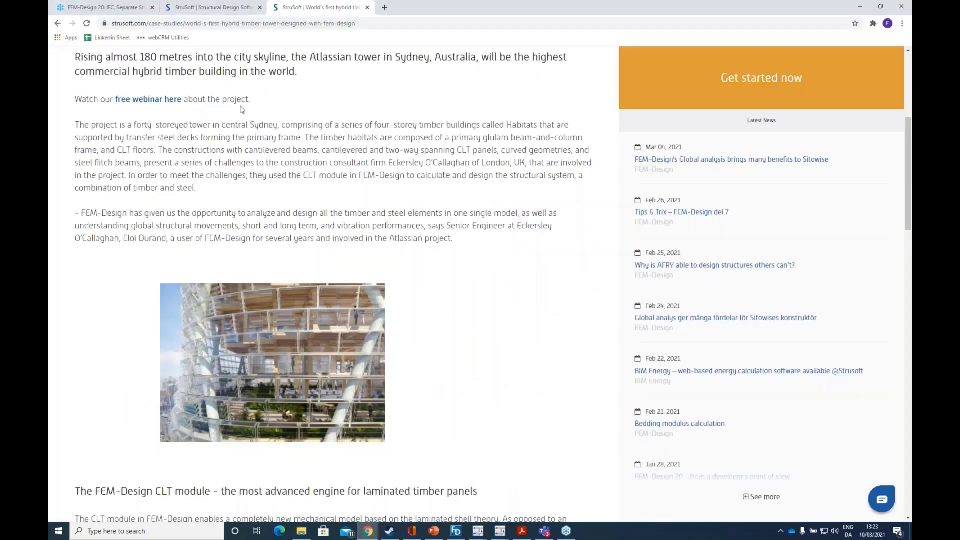
left_click(114, 9)
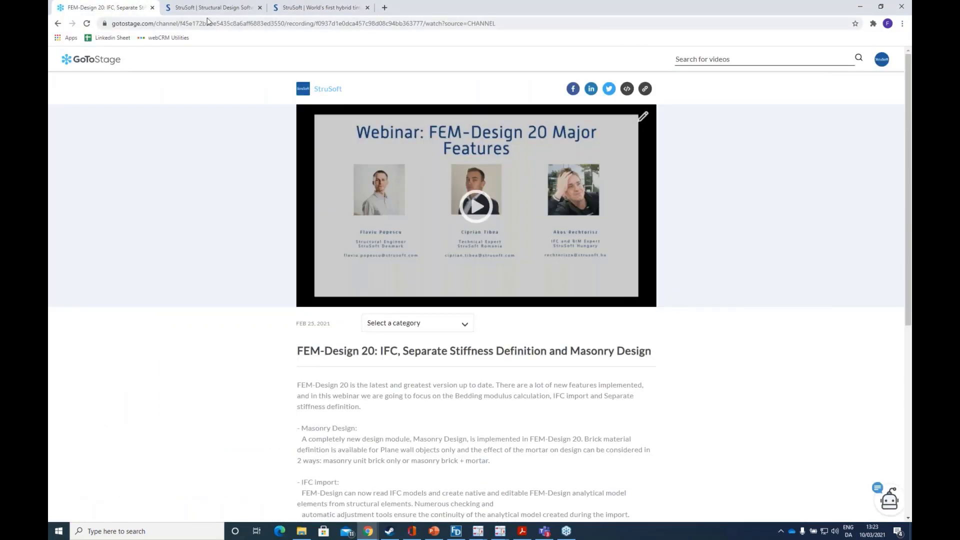
left_click(300, 8)
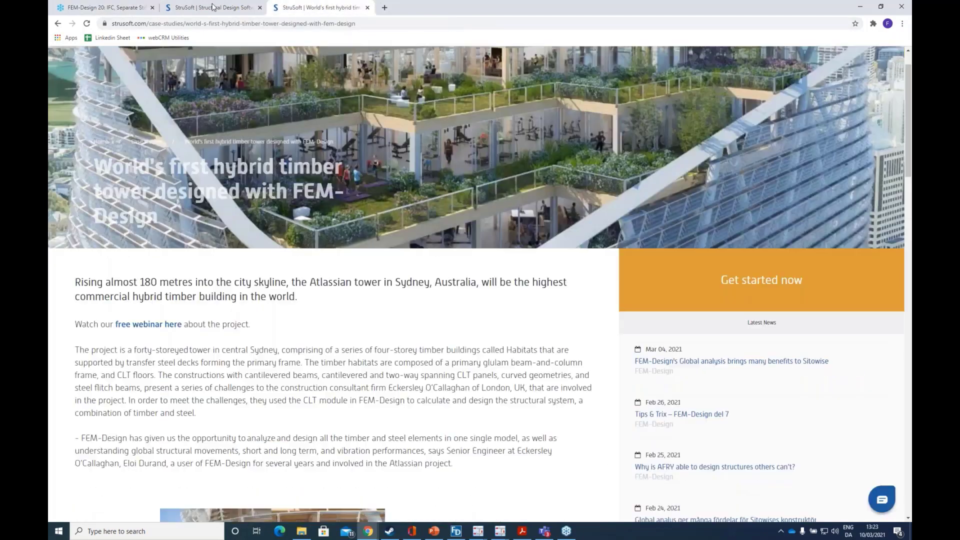
left_click(212, 7)
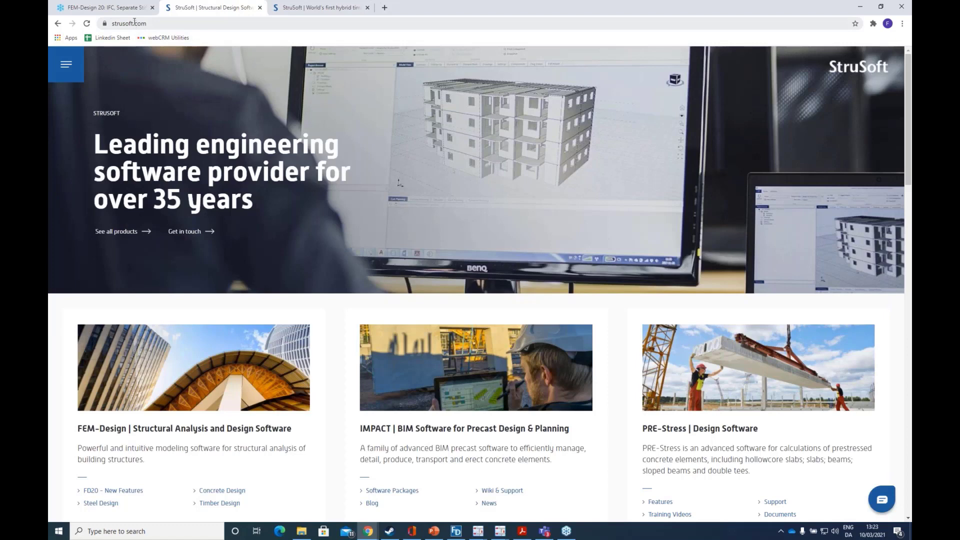
left_click(102, 8)
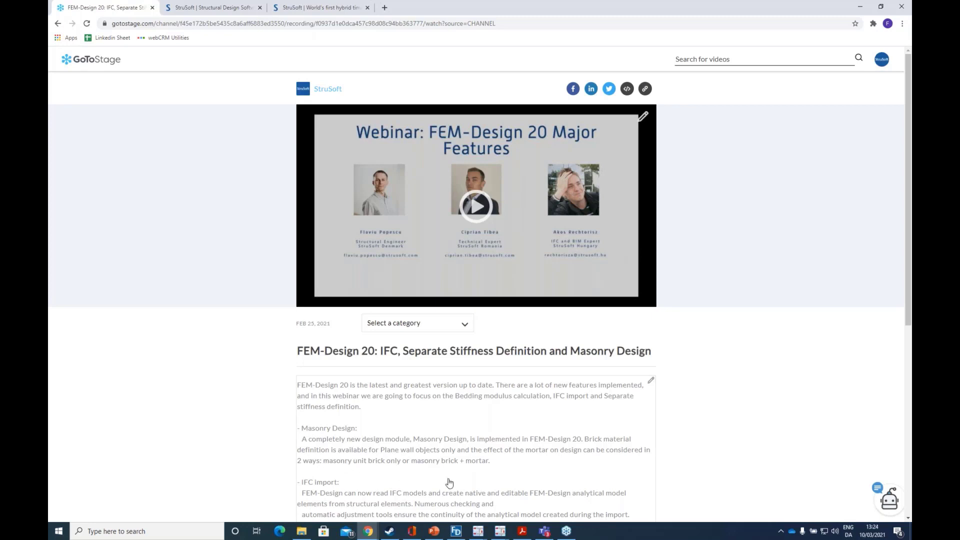
Step: Return to the untitled steel frame model in FEM-Design and review the available load tools, including the load macros
mouse_move(484, 537)
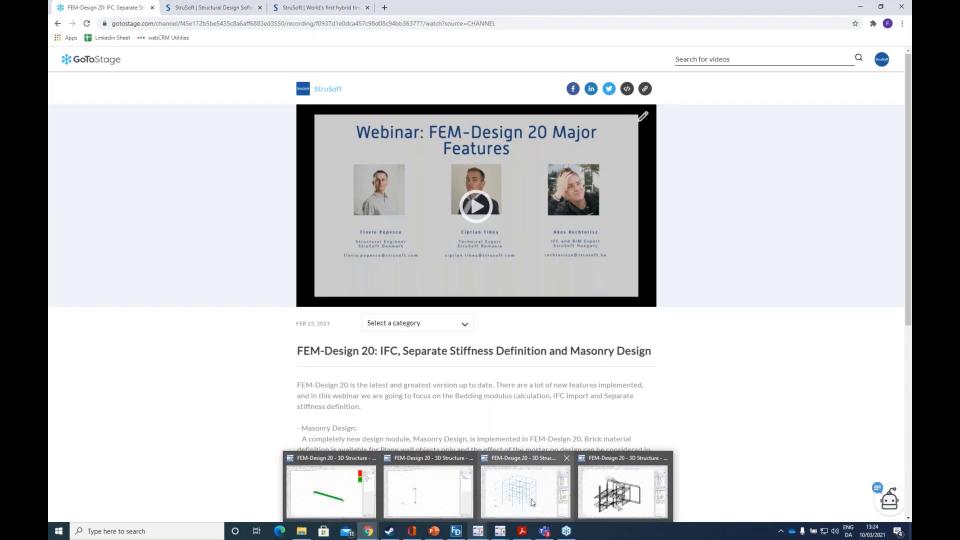
left_click(522, 490)
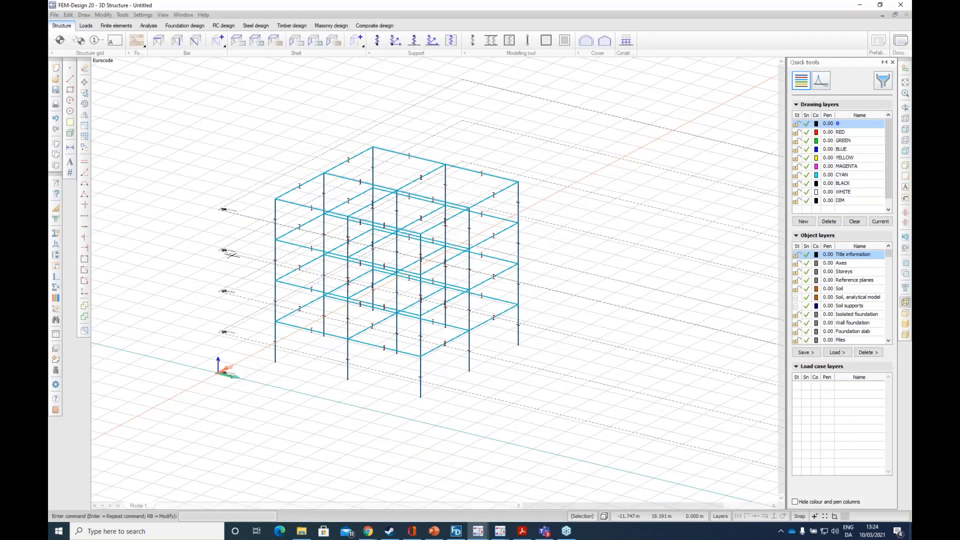
left_click(86, 25)
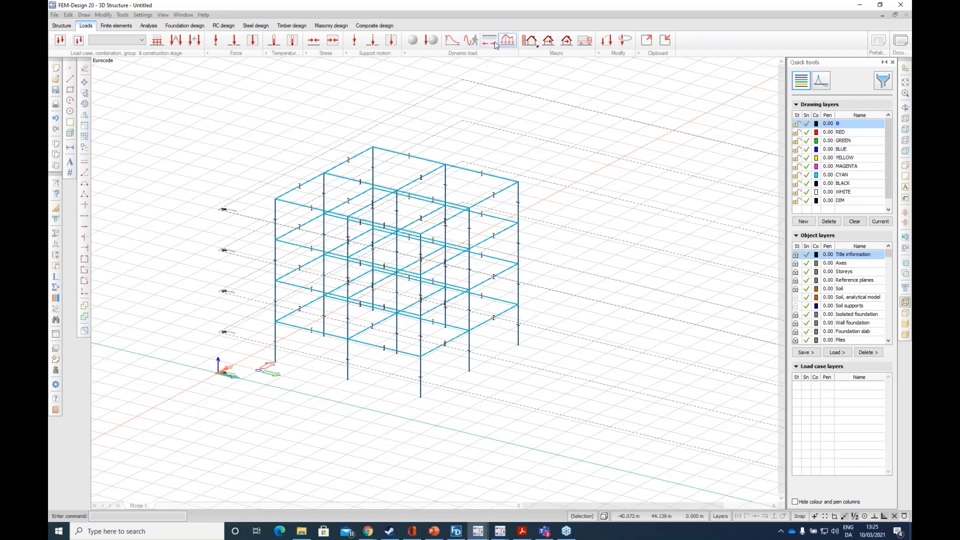
left_click(529, 41)
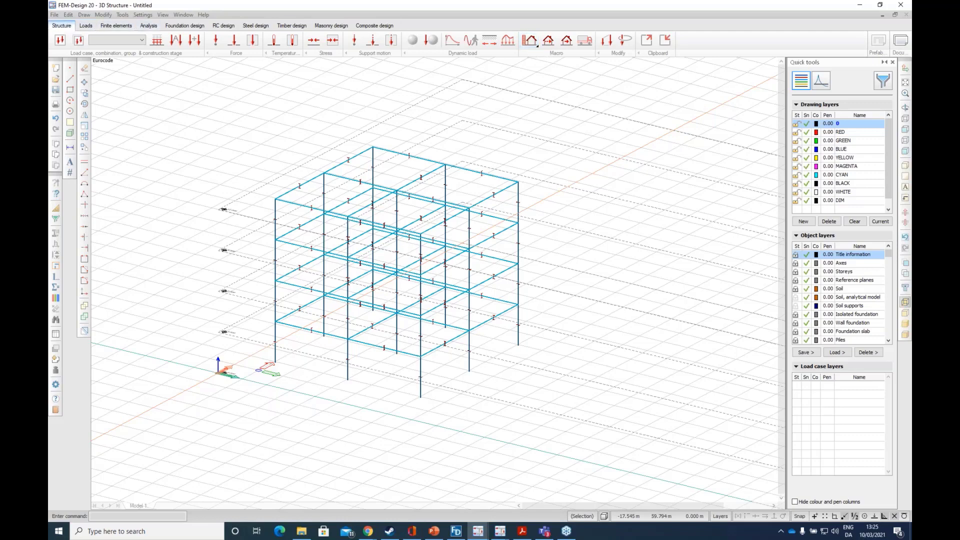
Step: Add a rectangular cover with auto supports over the full height and width of the frame's first facade
left_click(61, 25)
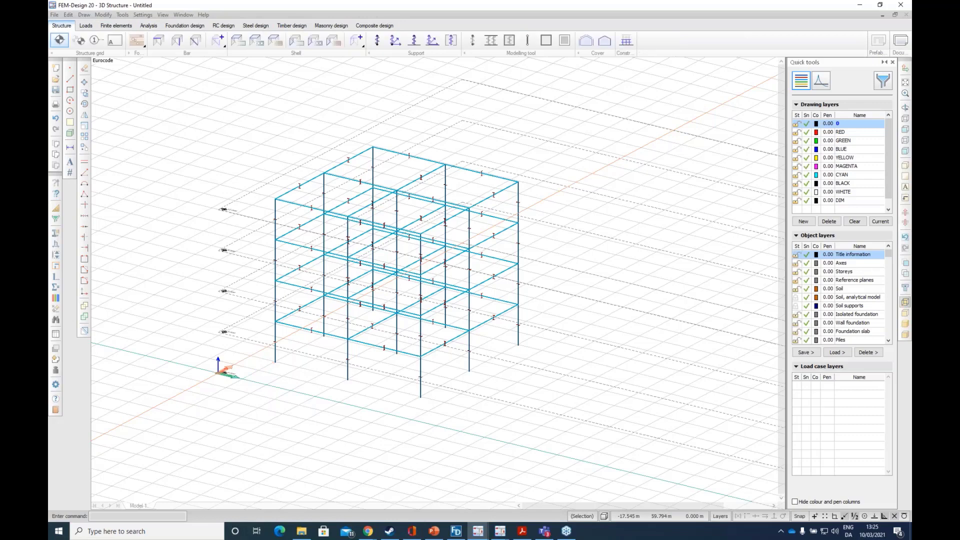
left_click(586, 41)
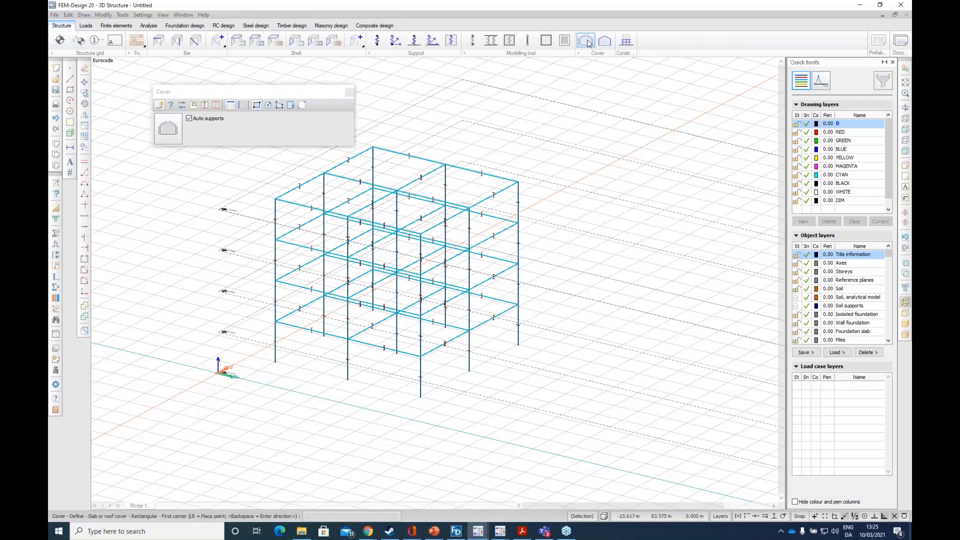
left_click(275, 199)
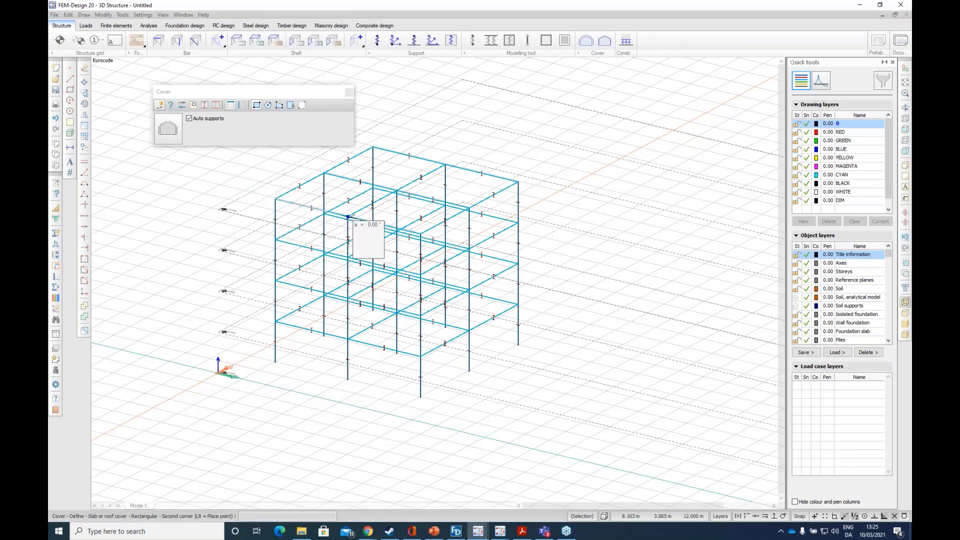
left_click(421, 396)
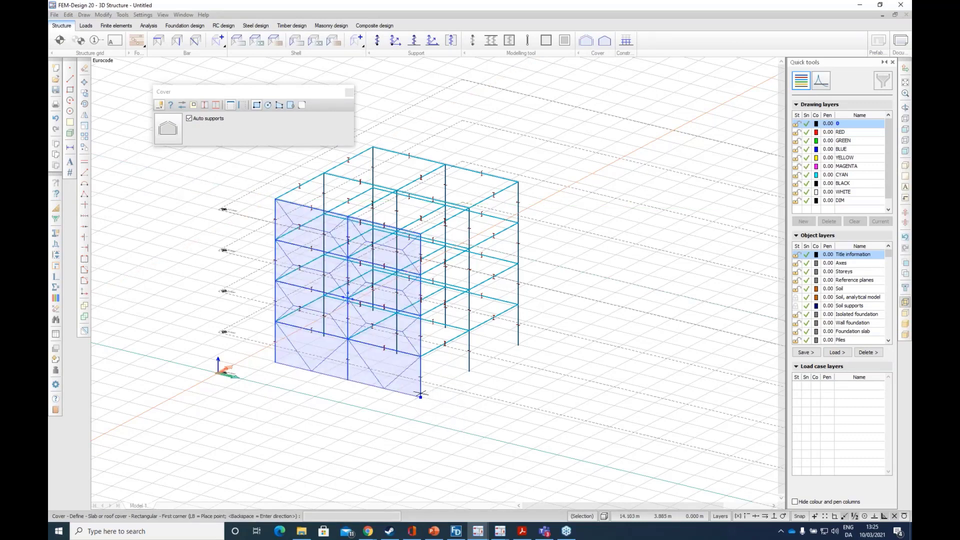
Step: Add full-height rectangular covers to the two facades adjoining the frame's covered side and the facade opposite, leaving one side open
middle_click_drag(456, 366, 409, 362)
middle_click_drag(326, 328, 542, 326)
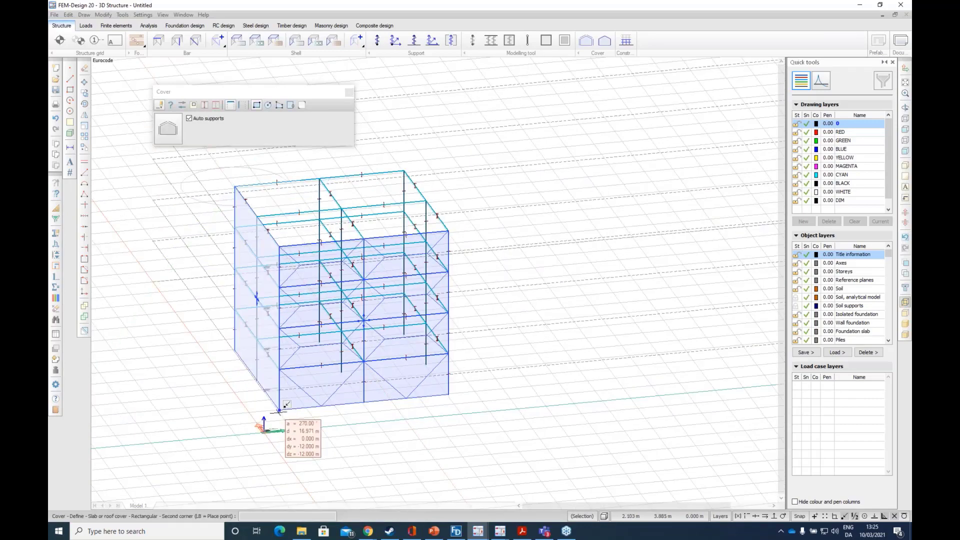
middle_click_drag(220, 350, 479, 382)
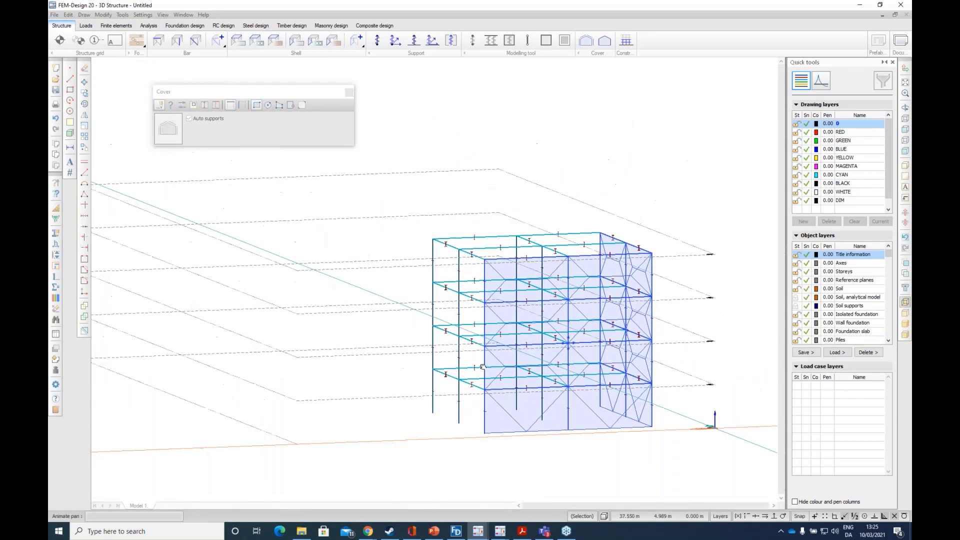
left_click(433, 240)
left_click(484, 431)
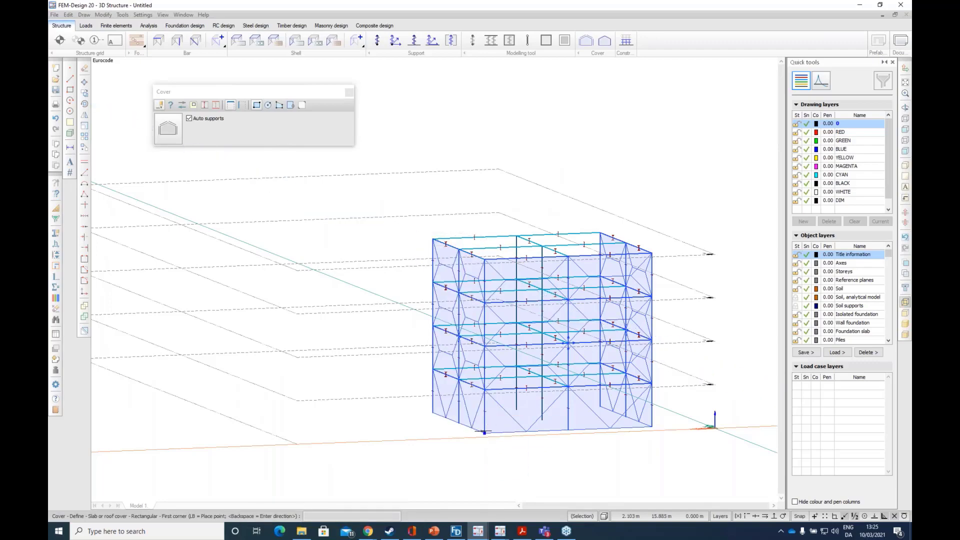
Step: Close the frame's last open facade with a rectangular cover from its upper corner to the opposite column base
middle_click_drag(610, 340, 296, 351)
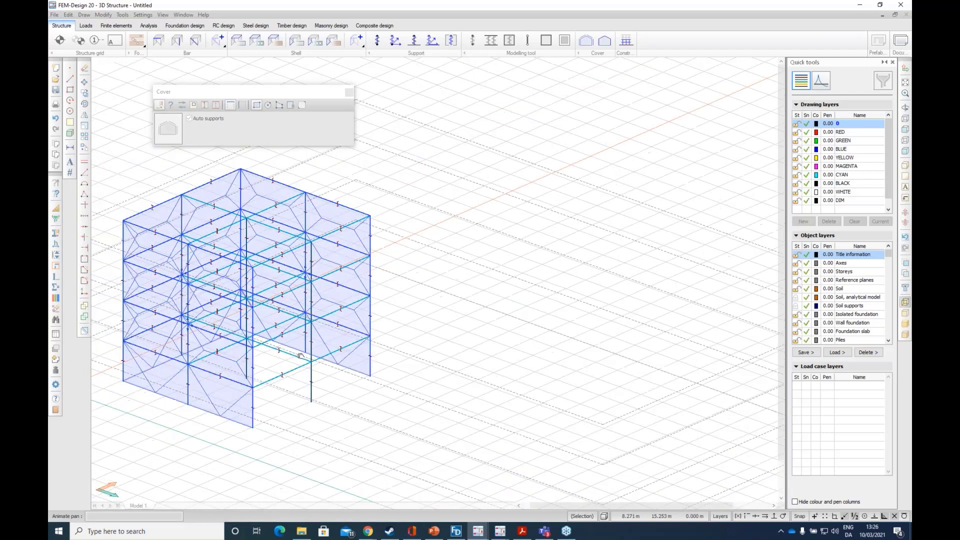
mouse_move(300, 296)
middle_mouse_down()
mouse_move(318, 300)
mouse_move(322, 315)
mouse_move(287, 299)
middle_mouse_up()
left_click(275, 301)
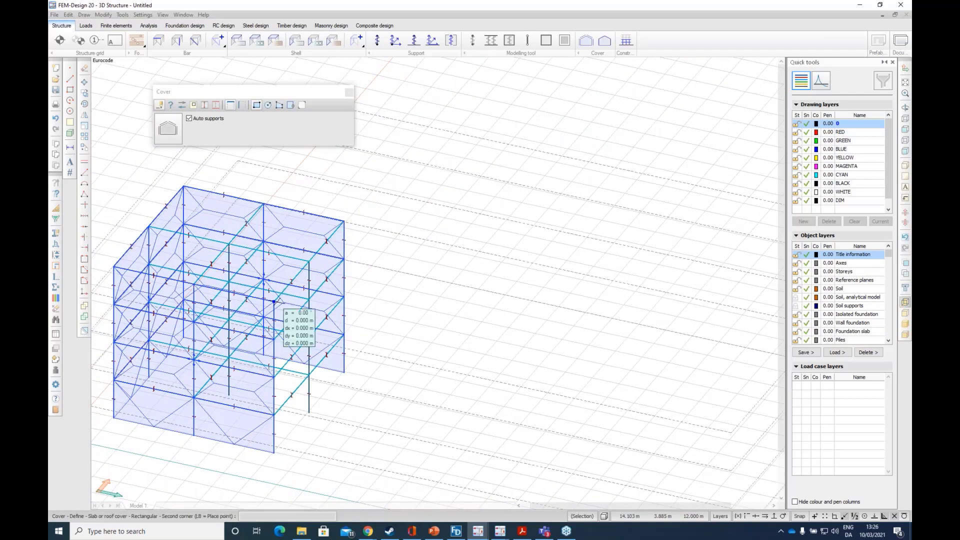
left_click(344, 373)
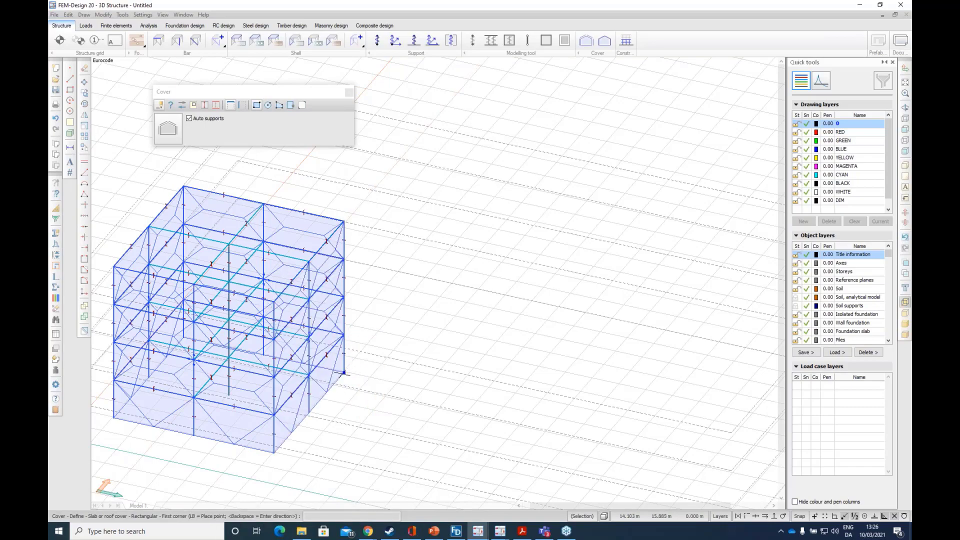
Step: Add a rectangular 12 by 12 m roof cover across the top level of the frame
middle_click_drag(275, 418, 428, 356)
left_click_drag(428, 355, 156, 220)
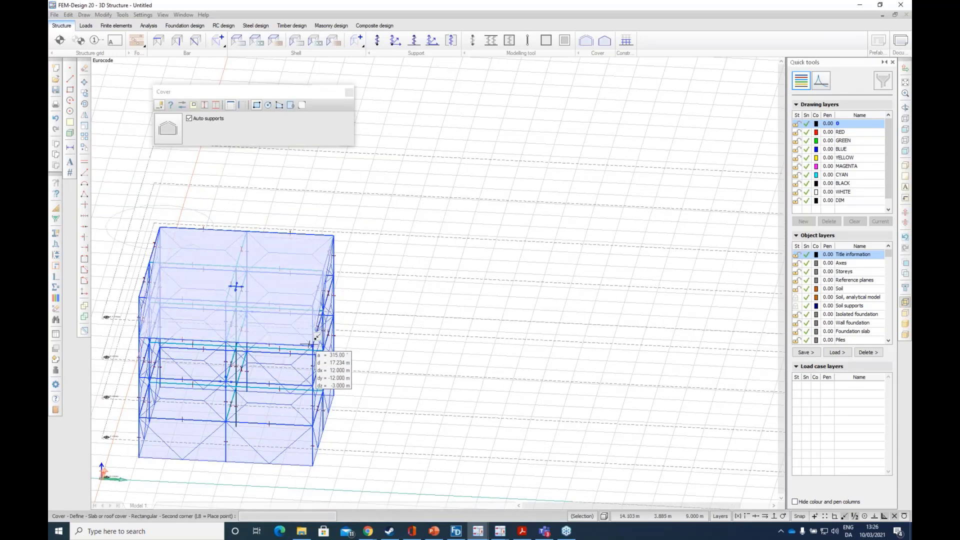
left_click_drag(438, 283, 422, 300)
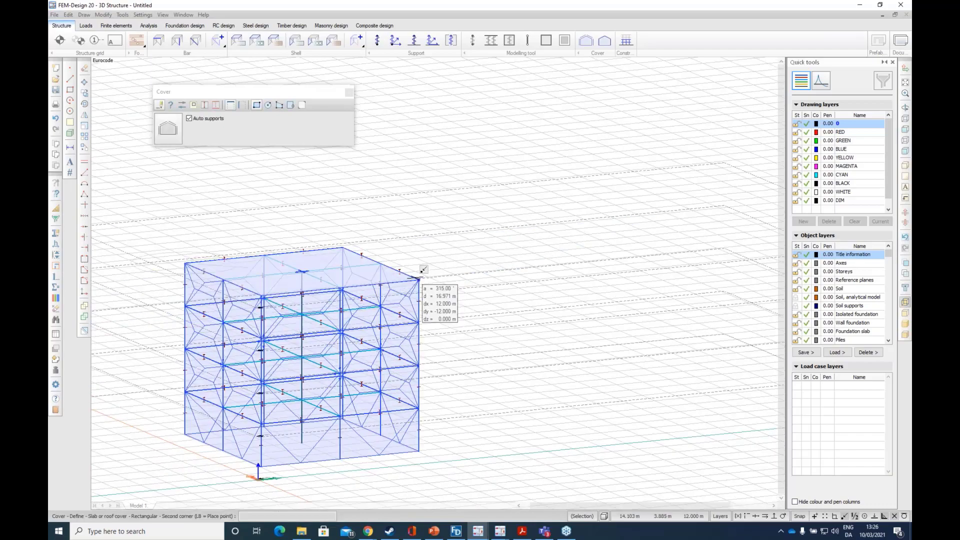
left_click_drag(309, 392, 239, 436)
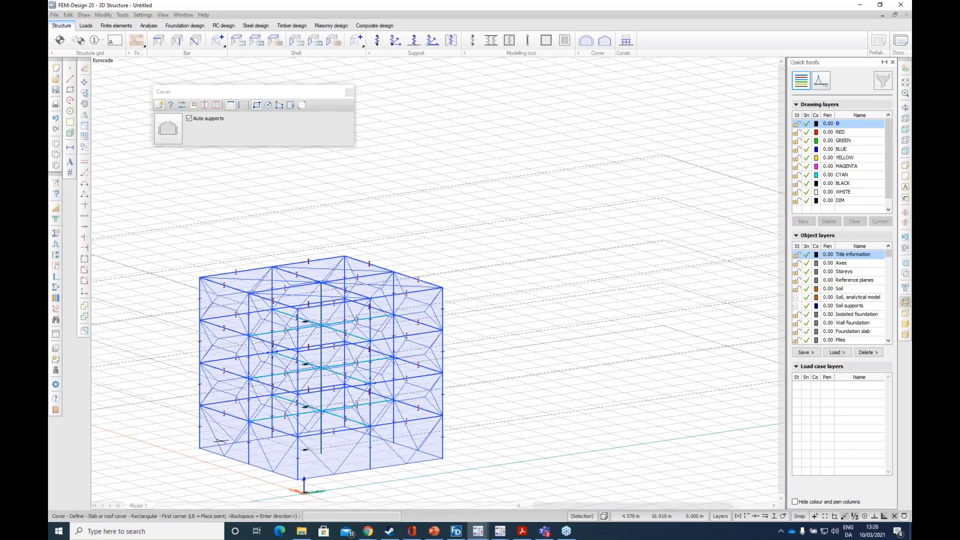
Step: Examine the load distribution lines of the facade and roof covers up close and across the whole frame
scroll(220, 440, "up", 7)
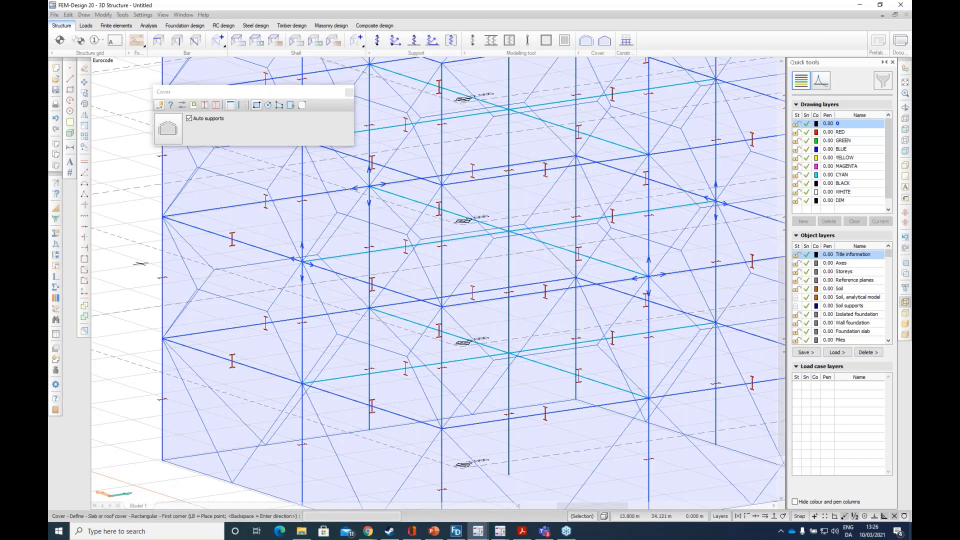
scroll(176, 224, "down", 6)
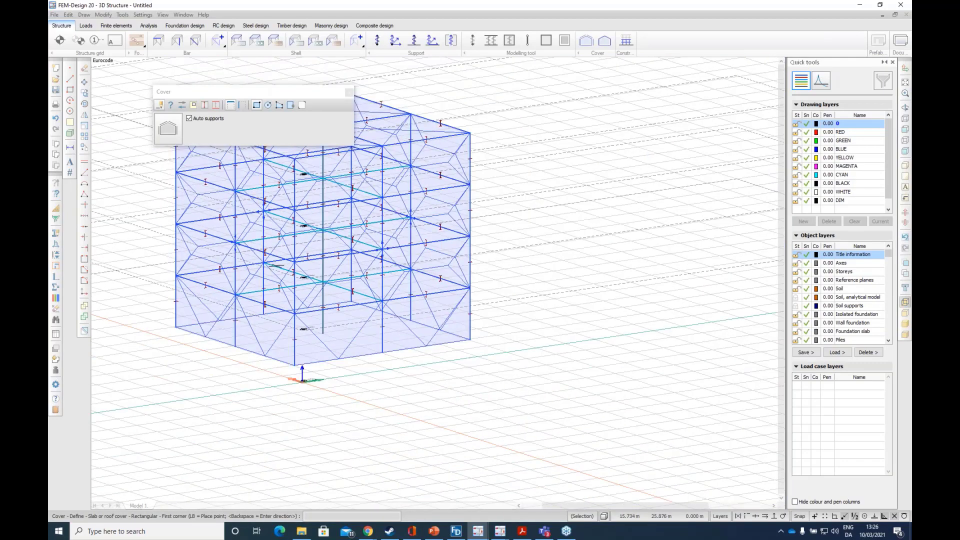
middle_click_drag(351, 146, 433, 196)
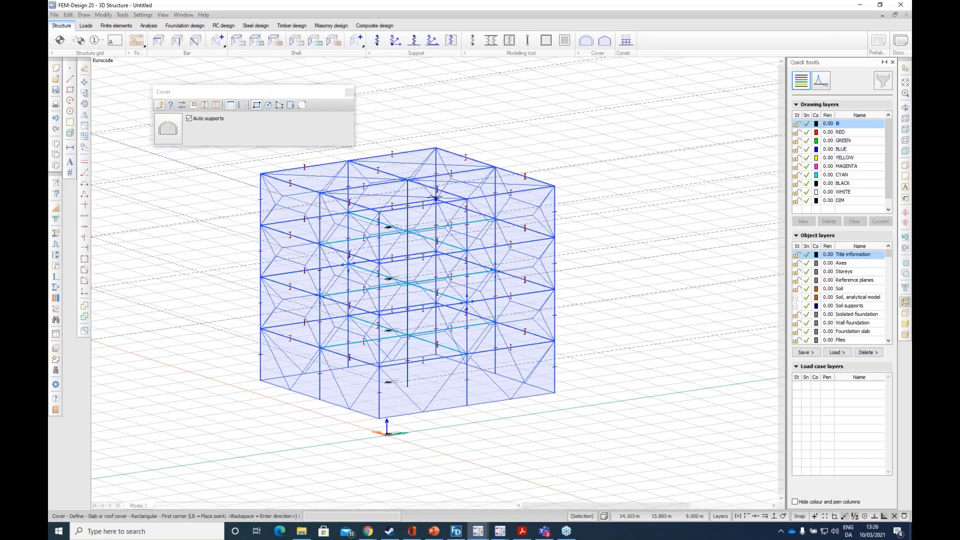
middle_click_drag(356, 291, 344, 259, "shift")
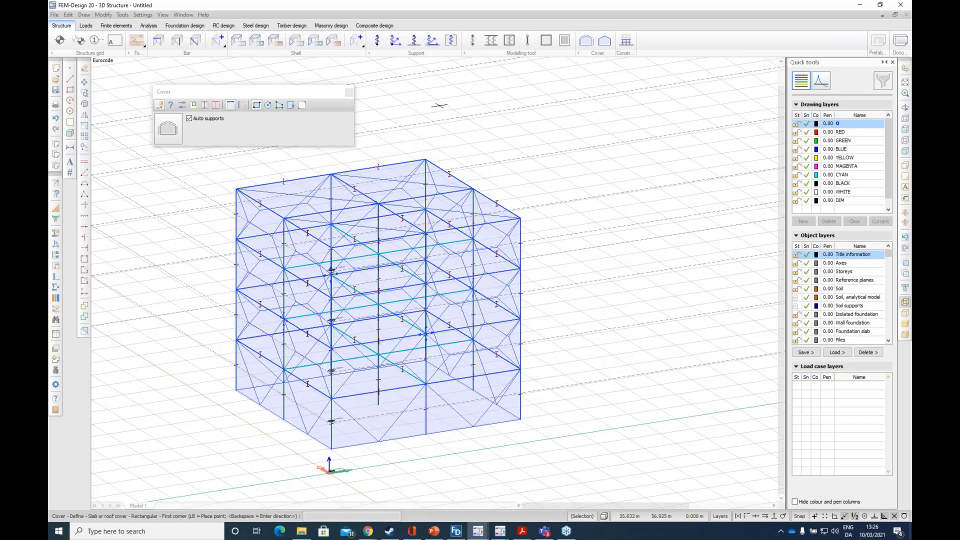
left_click_drag(293, 97, 432, 89)
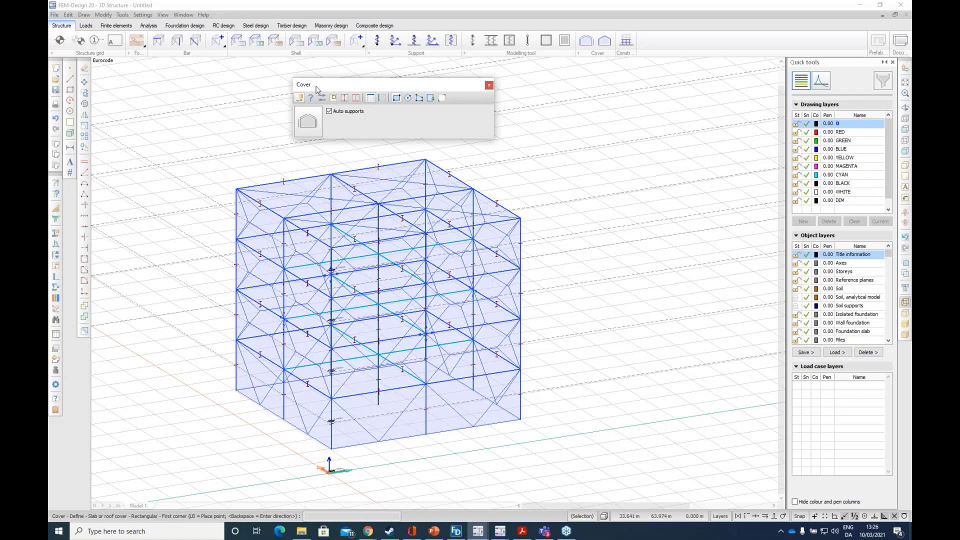
Step: Start defining the building surfaces for the wind load and set the first facade cover as an external wall
left_click(86, 26)
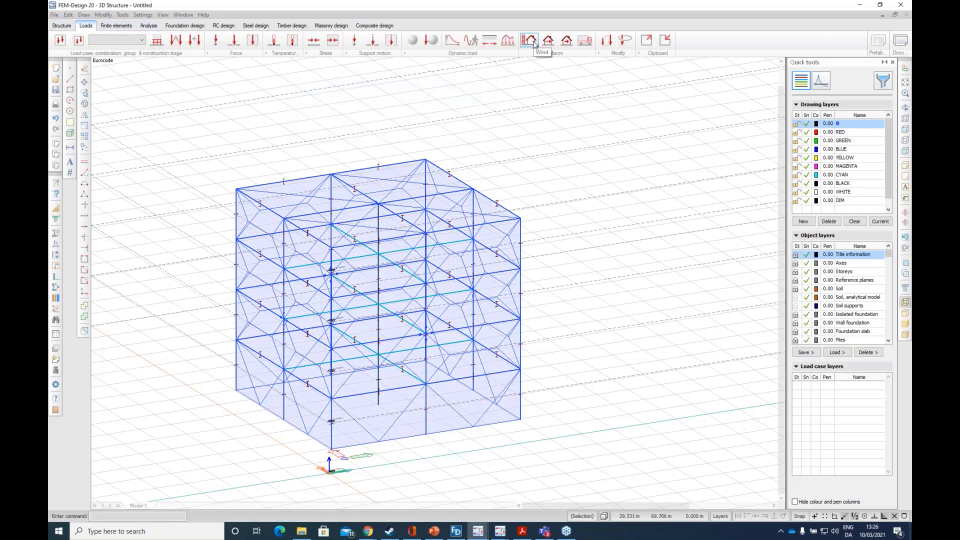
left_click(535, 44)
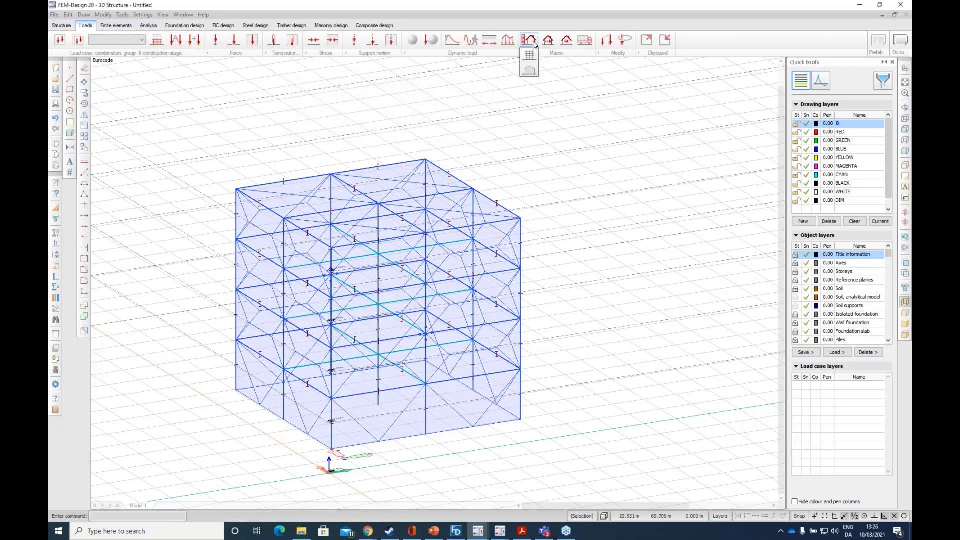
left_click(530, 71)
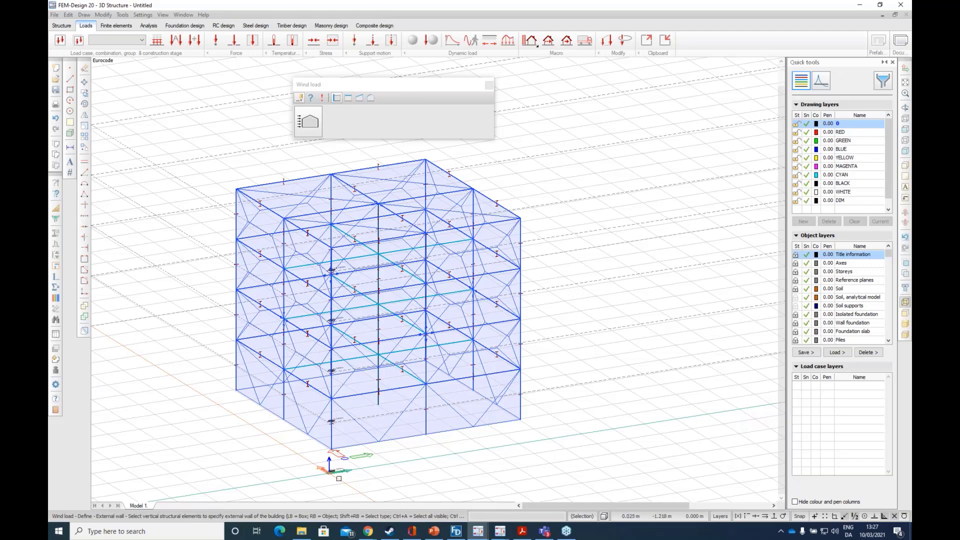
left_click_drag(399, 407, 357, 414)
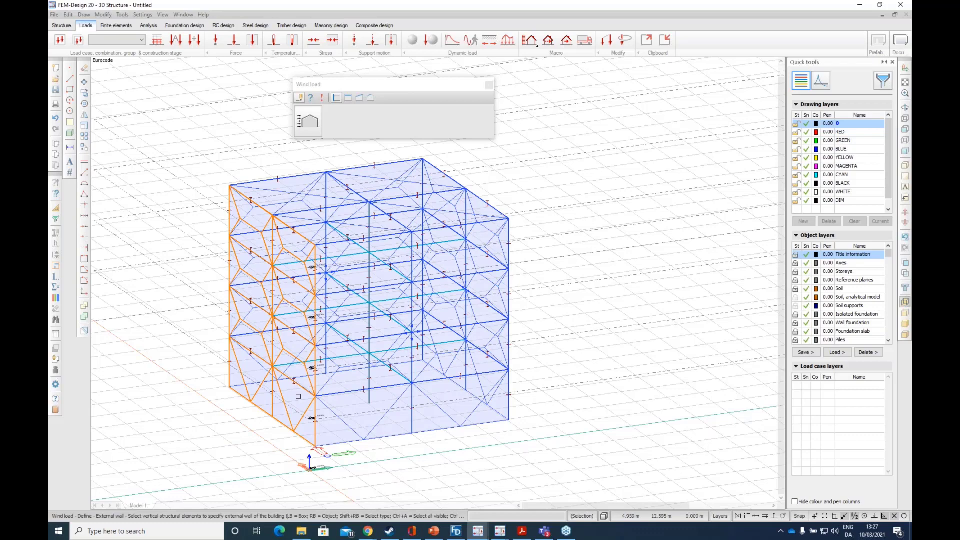
left_click(298, 396)
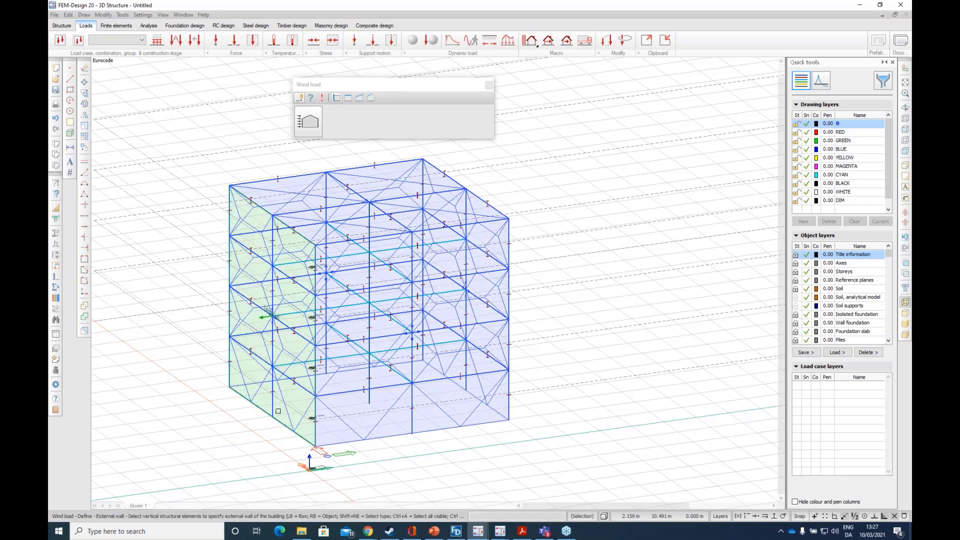
Step: Define the remaining three facade covers as external walls for the wind load, with their external sides facing outwards
left_click(454, 400)
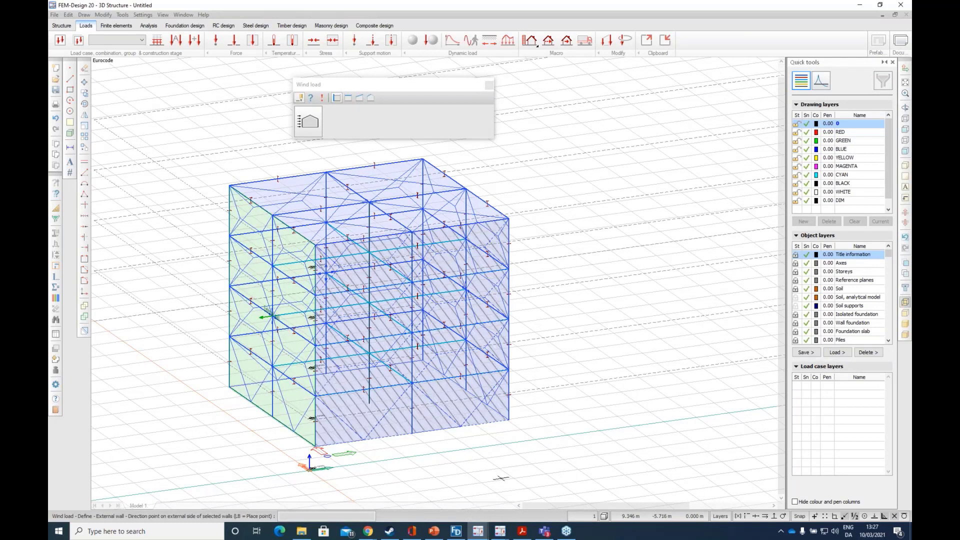
middle_click_drag(475, 392, 214, 415, "shift")
mouse_move(288, 328)
middle_mouse_down()
mouse_move(385, 396)
mouse_move(411, 395)
mouse_move(312, 413)
middle_mouse_up()
left_click(440, 425)
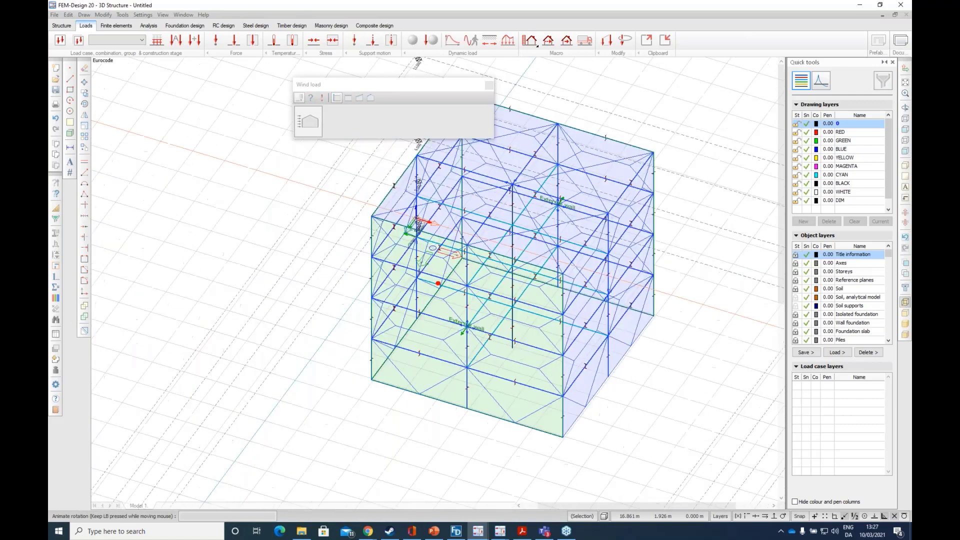
middle_click_drag(624, 307, 452, 299)
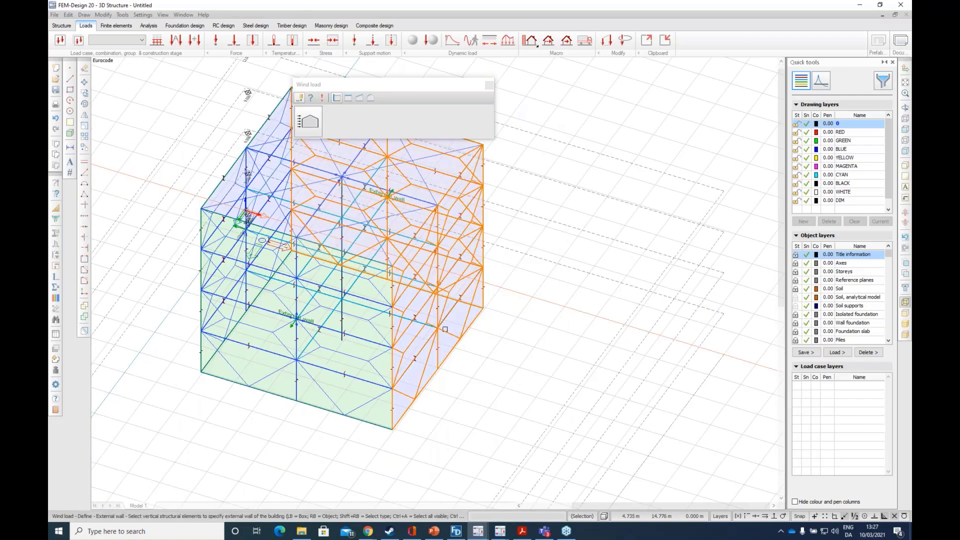
left_click(452, 299)
middle_click_drag(365, 364, 443, 337, "shift")
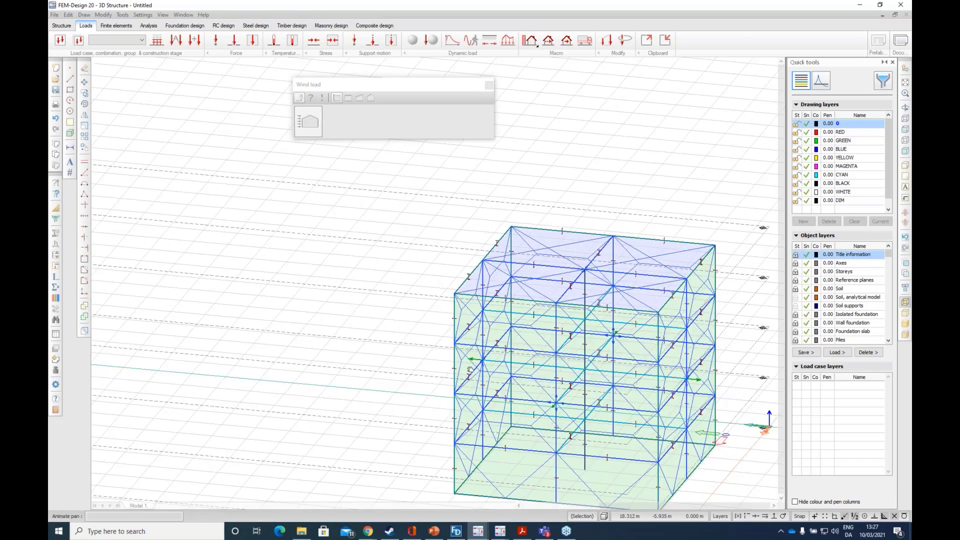
middle_click_drag(515, 364, 329, 378)
key("Escape")
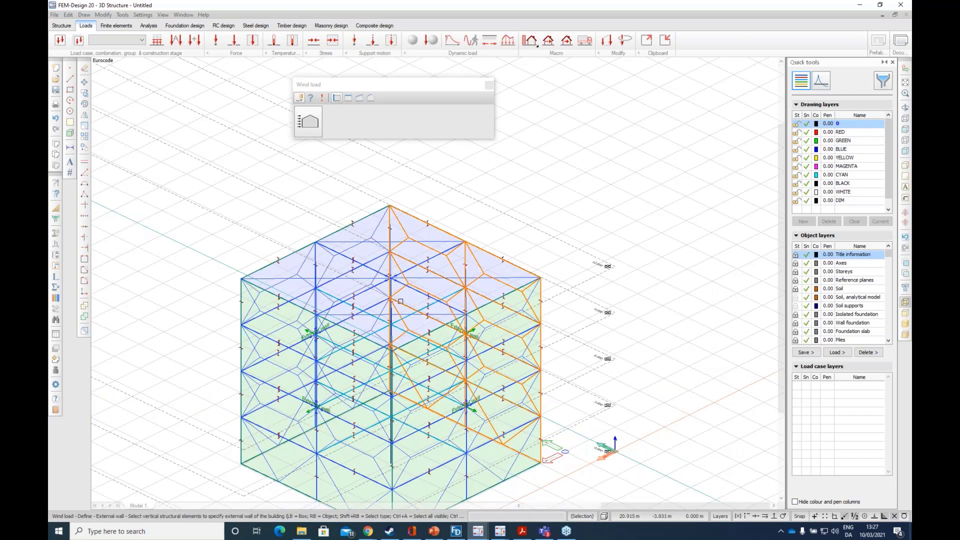
Step: Define the top cover as a flat roof for the wind load, with its main direction along one roof edge
middle_click_drag(514, 298, 382, 369, "shift")
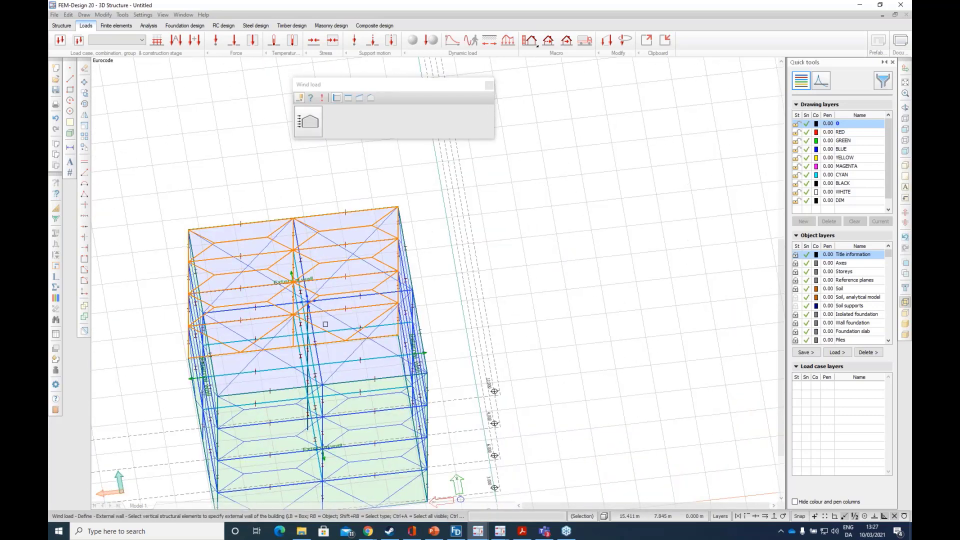
left_click(350, 102)
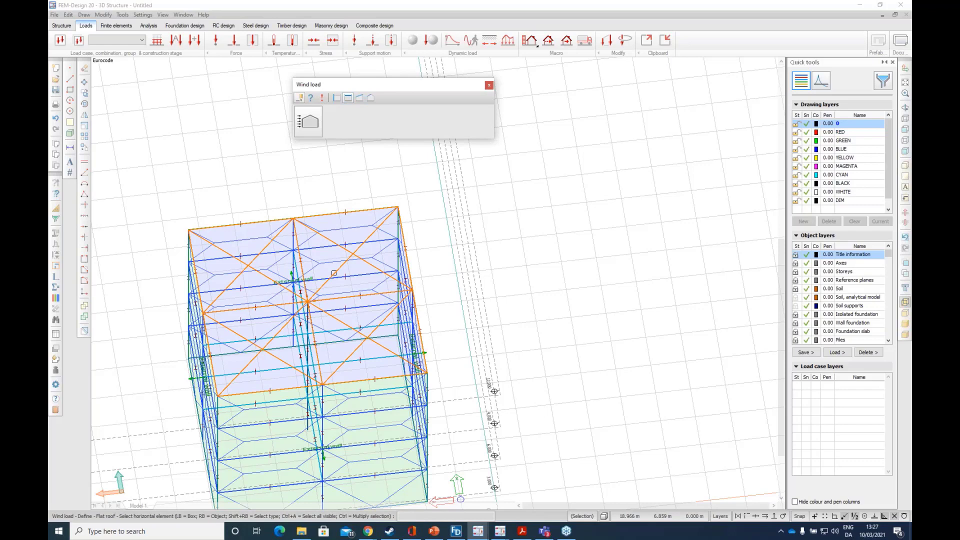
left_click(334, 273)
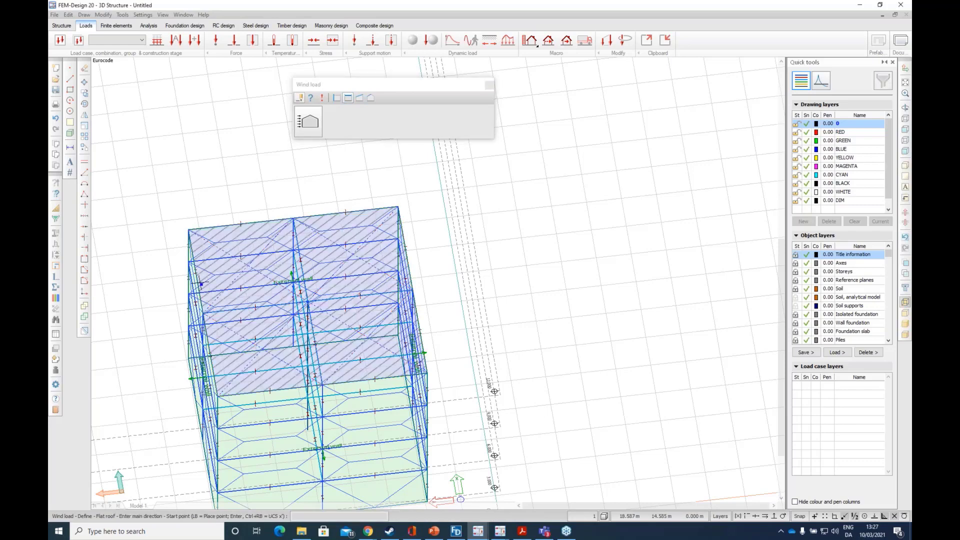
left_click(188, 229)
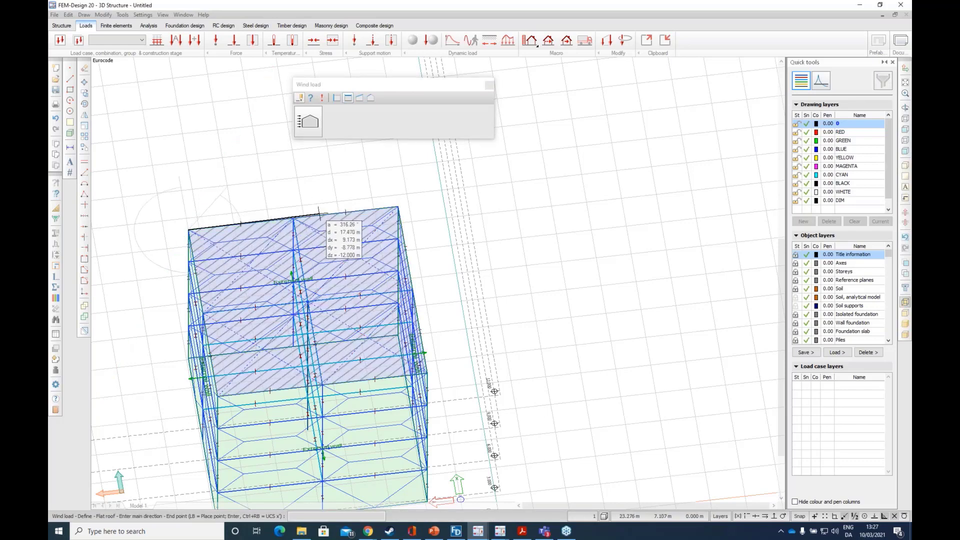
left_click(400, 205)
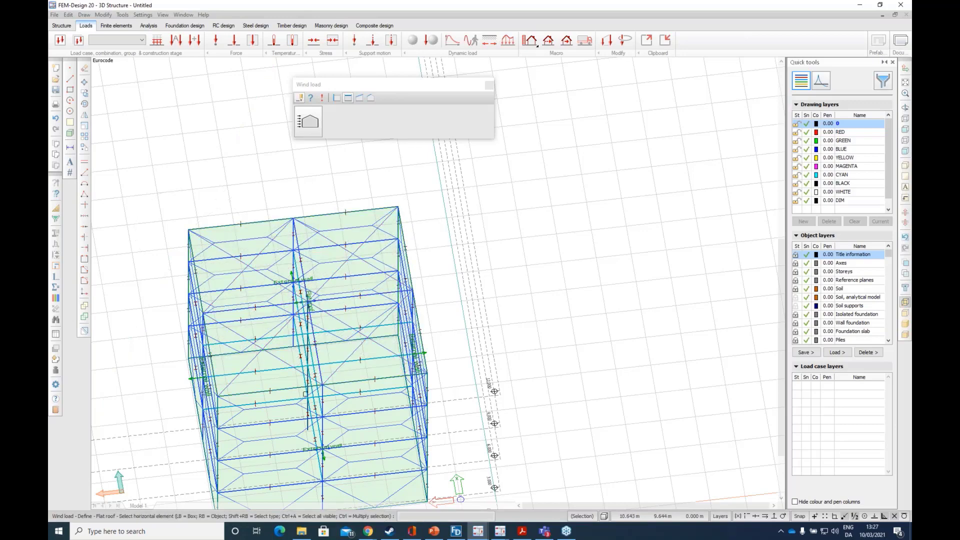
middle_click_drag(305, 394, 478, 325)
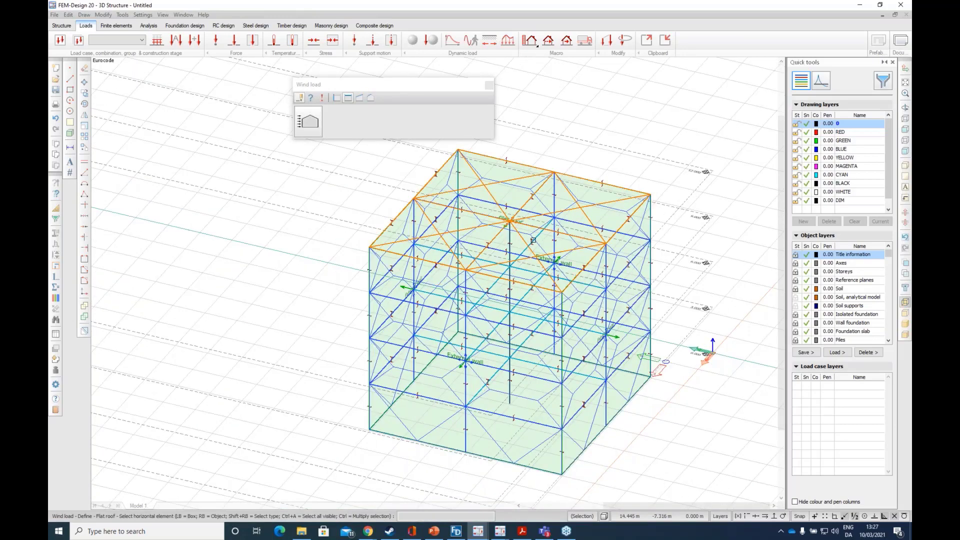
middle_click_drag(534, 241, 556, 71)
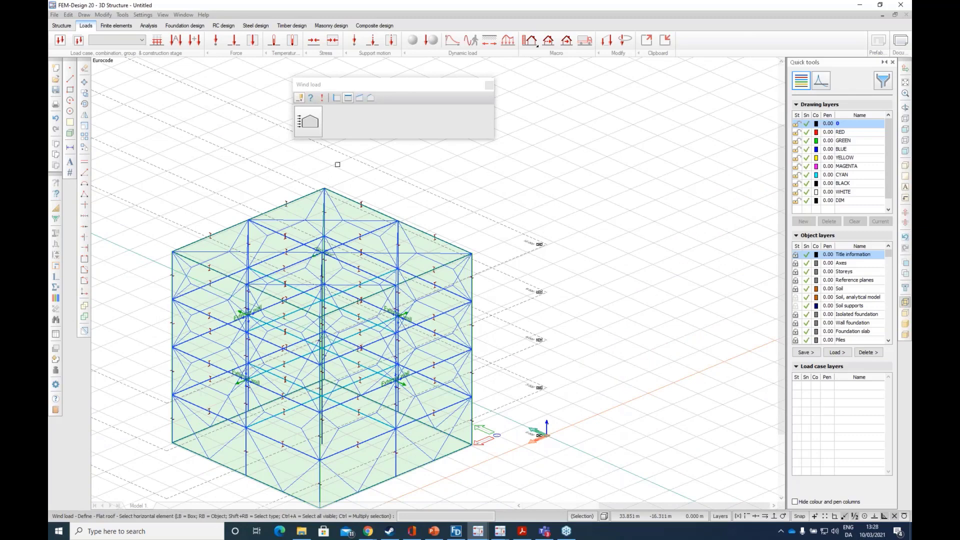
Step: Generate the wind load cases for the building with a wind speed of 26 m/s and terrain type II
left_click(323, 99)
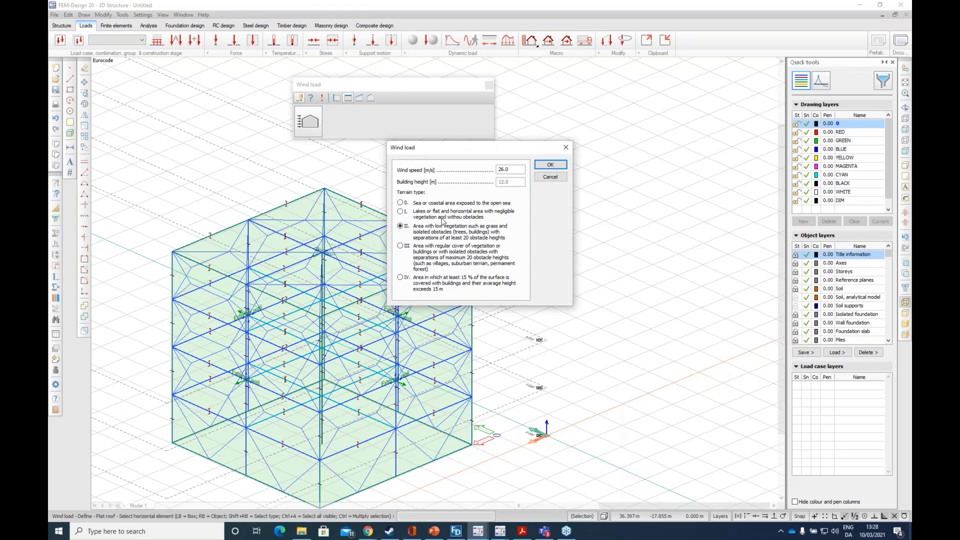
left_click(550, 167)
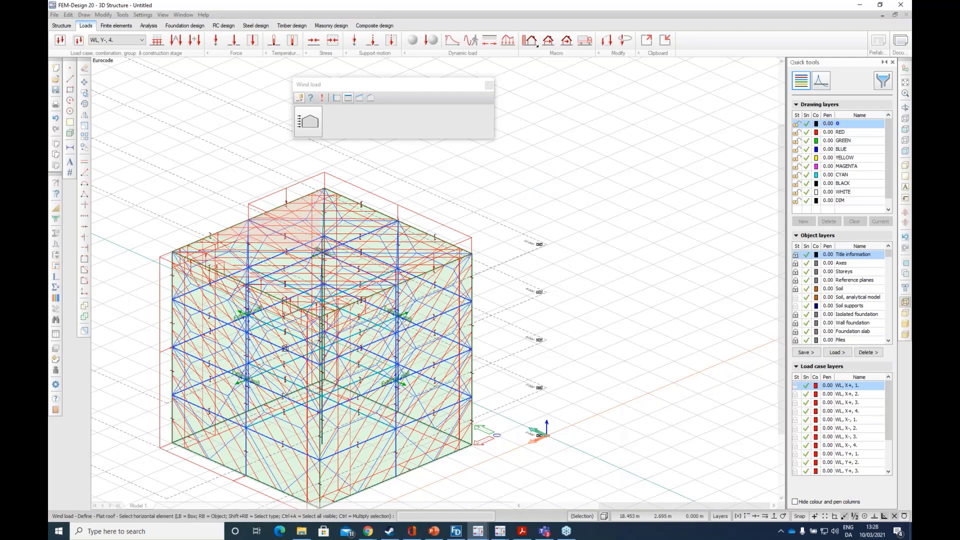
Step: Examine the wind loads on the building for load cases WL, X+, 1.; WL, X-, 1.; WL, X-, 3.; and WL, Y-, 3
middle_click_drag(286, 349, 474, 302)
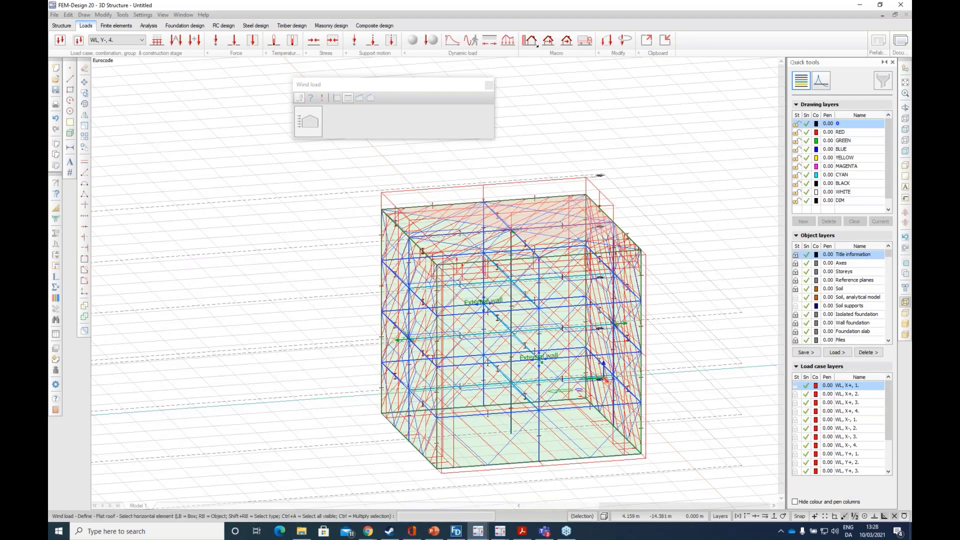
left_click(126, 43)
left_click(125, 47)
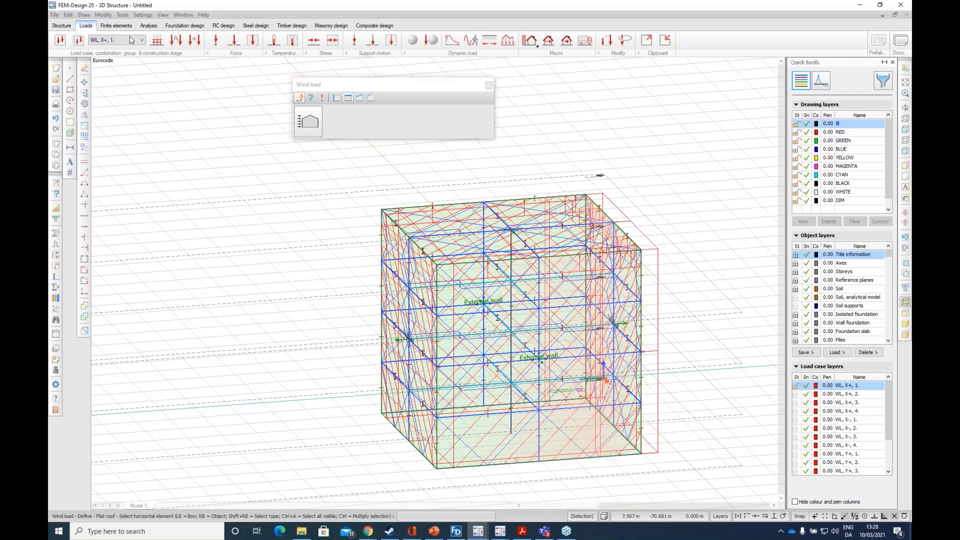
left_click(133, 42)
left_click(125, 75)
left_click(130, 40)
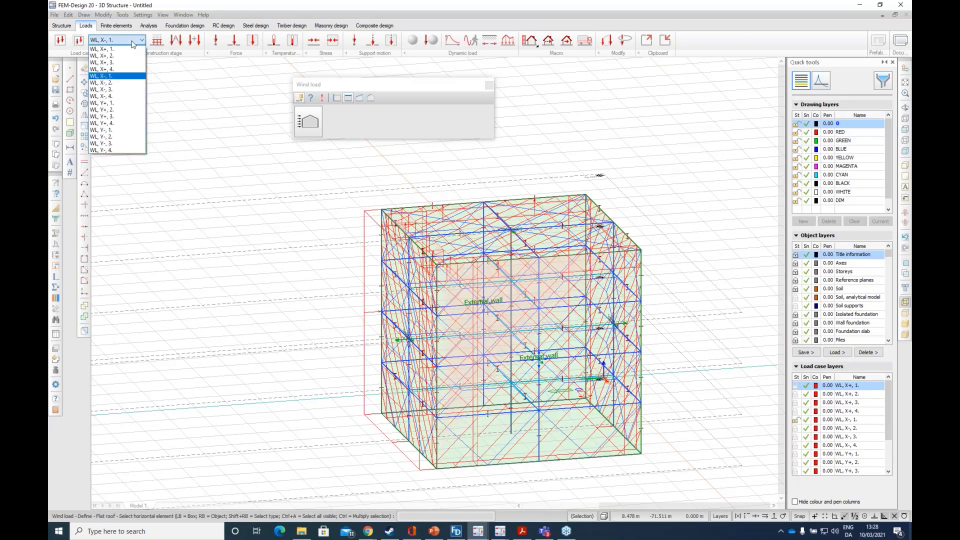
left_click(130, 90)
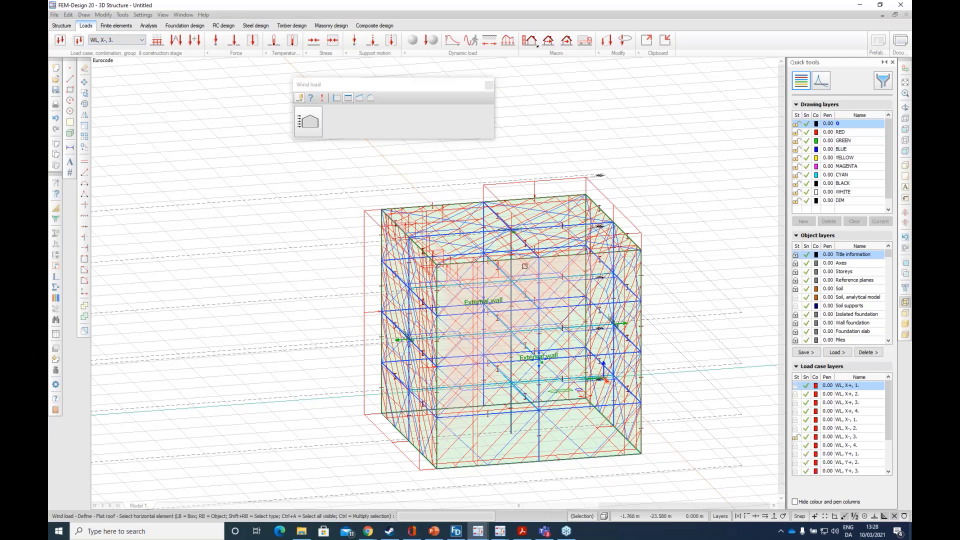
middle_click_drag(536, 314, 600, 345, "alt")
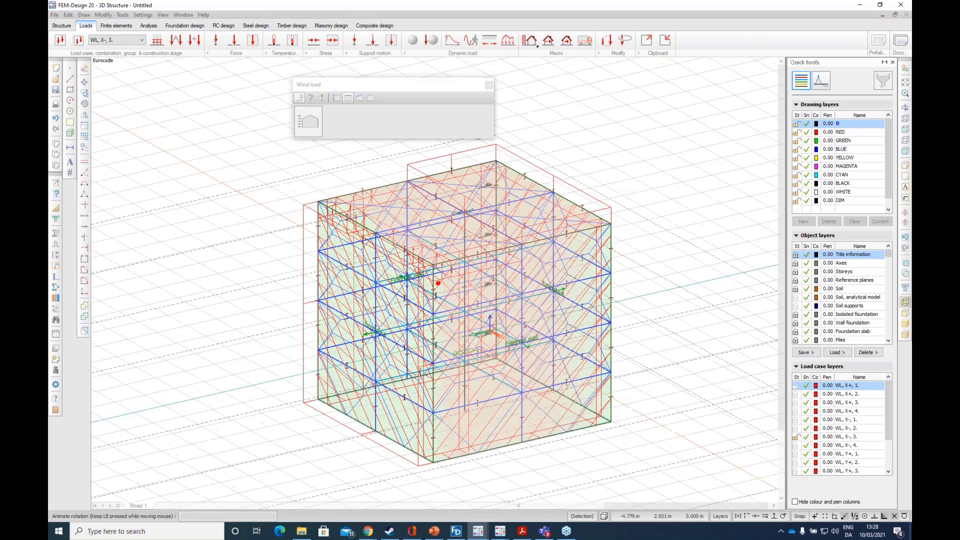
left_click(126, 43)
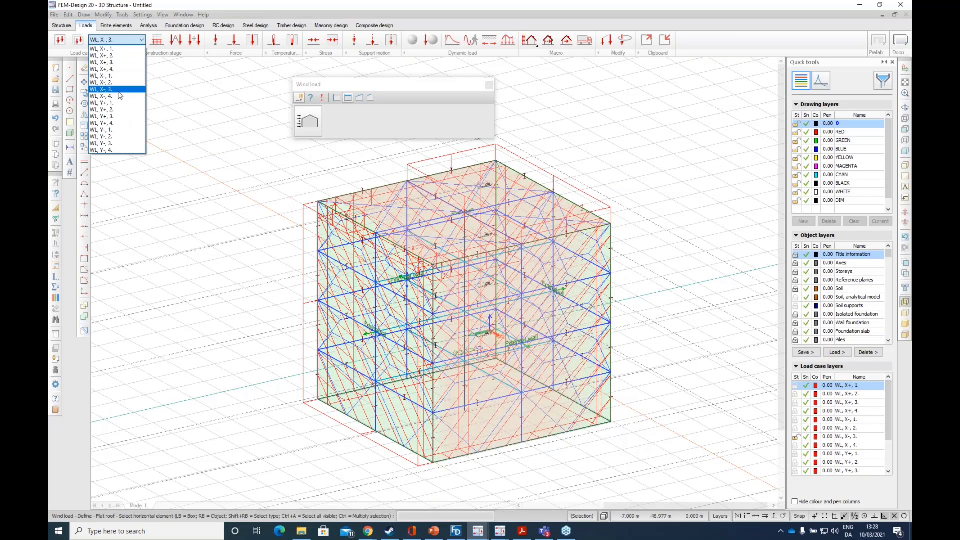
left_click(125, 143)
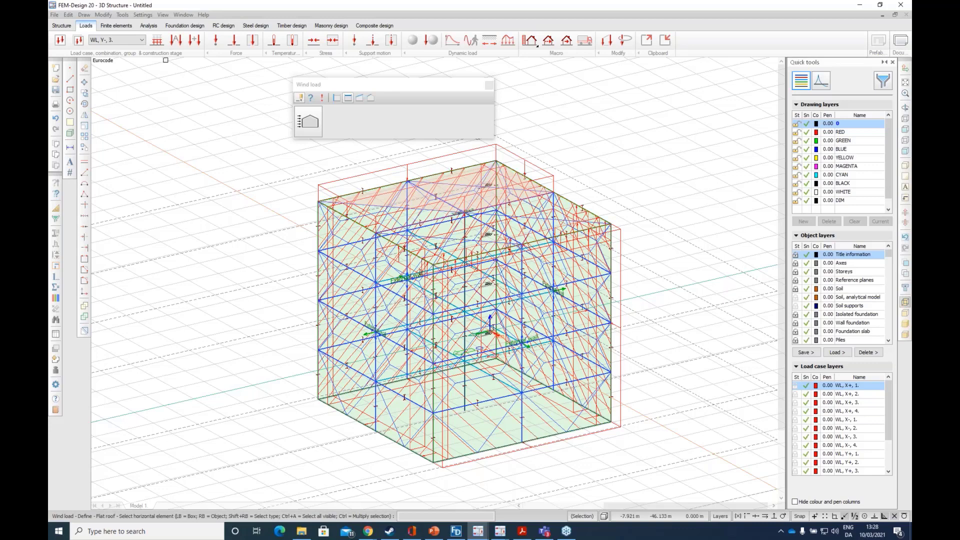
Step: Review the load combinations dialog and its generate, insert and import options, and leave it without adding a combination
left_click(195, 40)
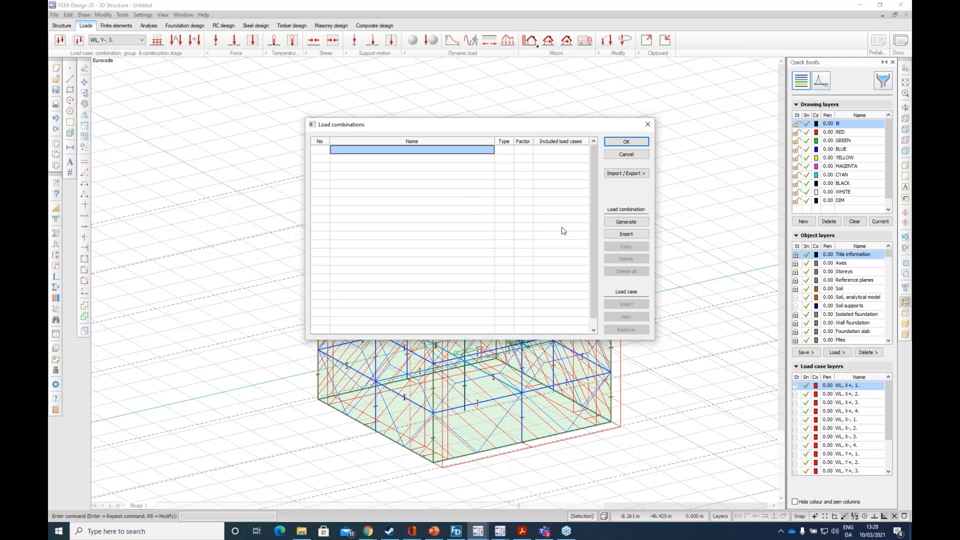
left_click(622, 155)
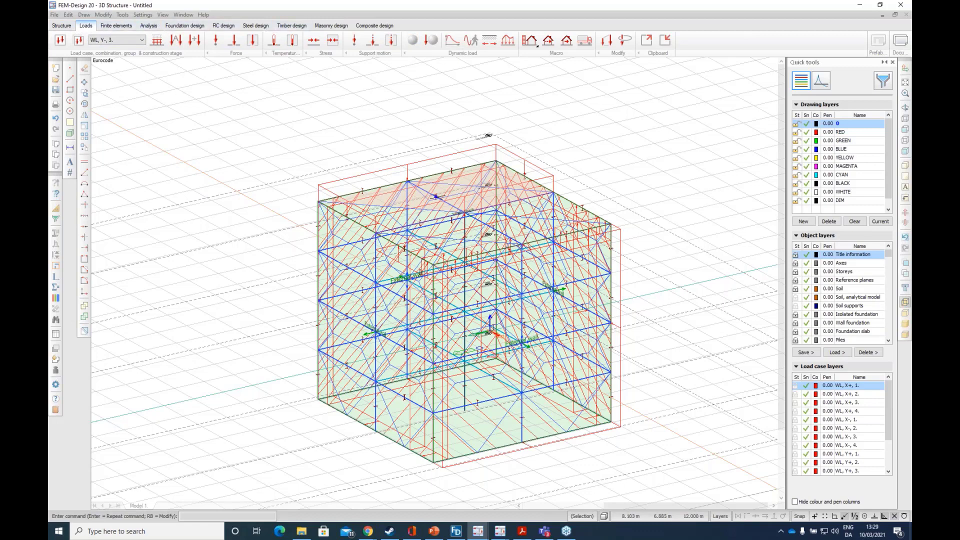
Step: Switch to PowerPoint, show the title slide of the StruSoft Introduction presentation, and return to FEM-Design
left_click(433, 533)
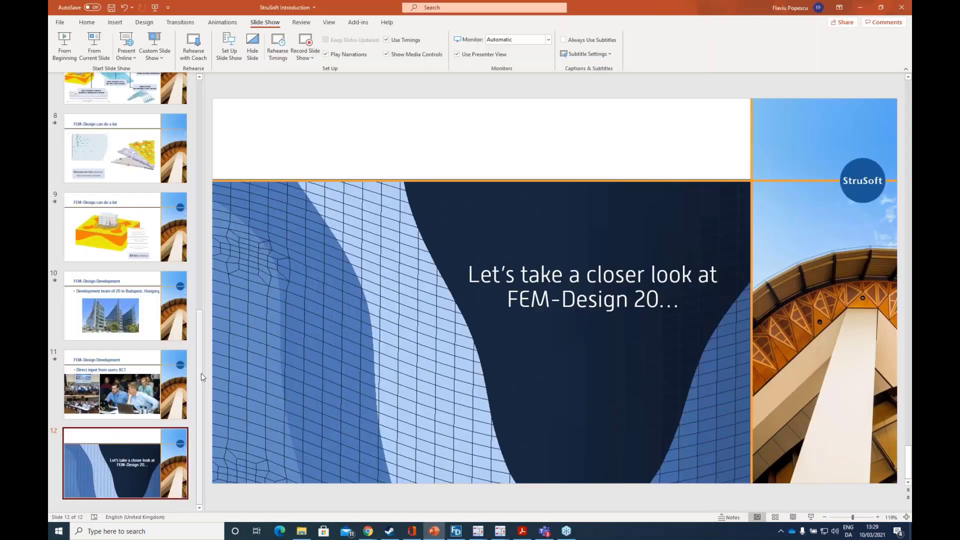
left_click_drag(201, 373, 190, 260)
scroll(190, 260, "up", 8)
left_click(160, 141)
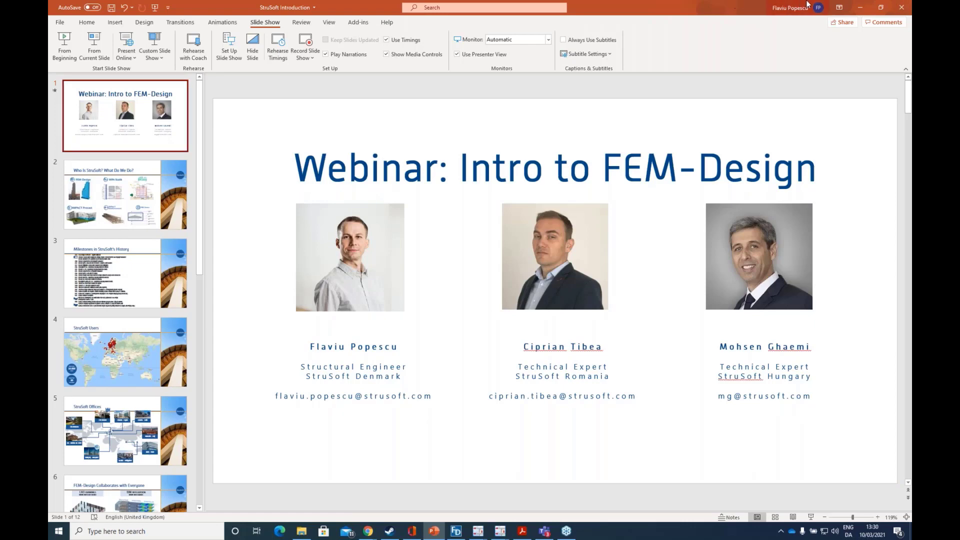
left_click(861, 8)
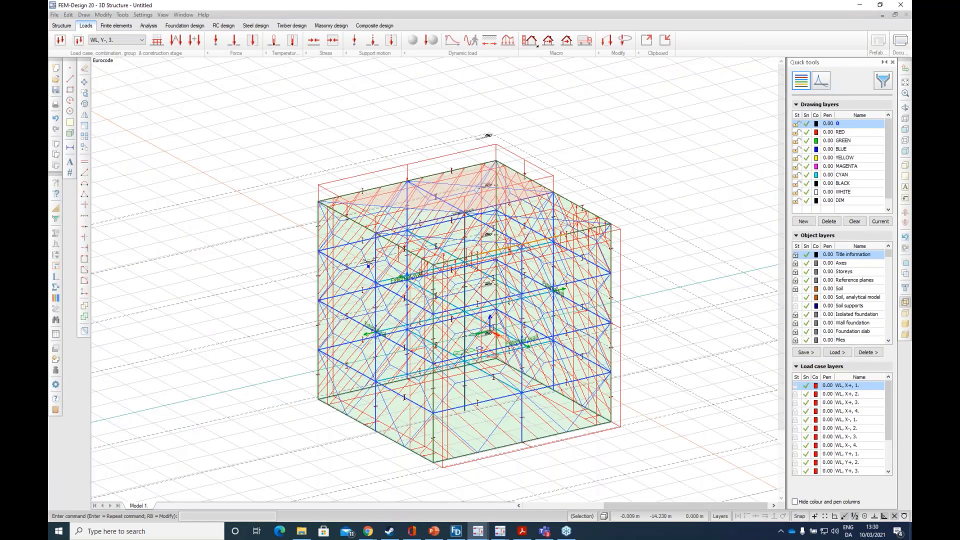
Step: Review the available analysis calculations and the setup by load combinations, and close the dialogs without calculating
left_click(148, 26)
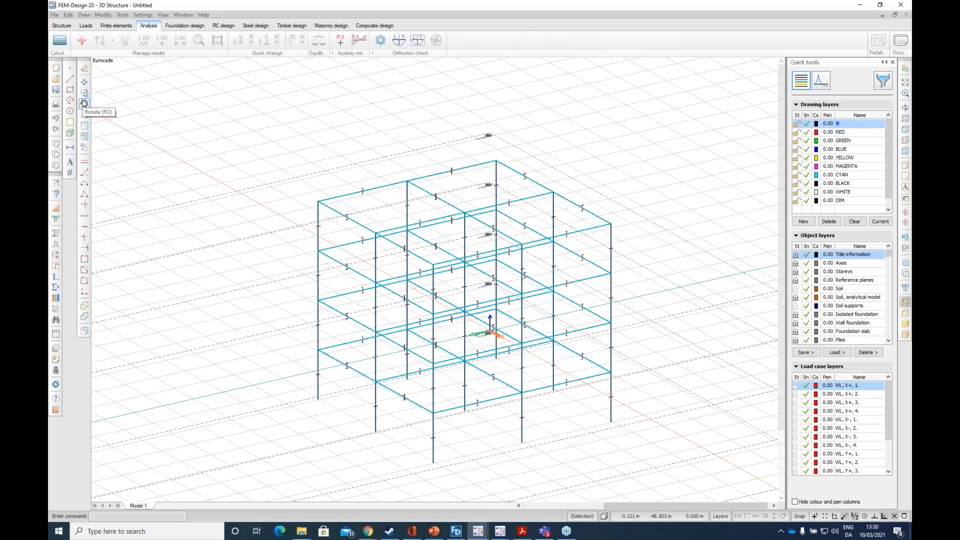
left_click(59, 42)
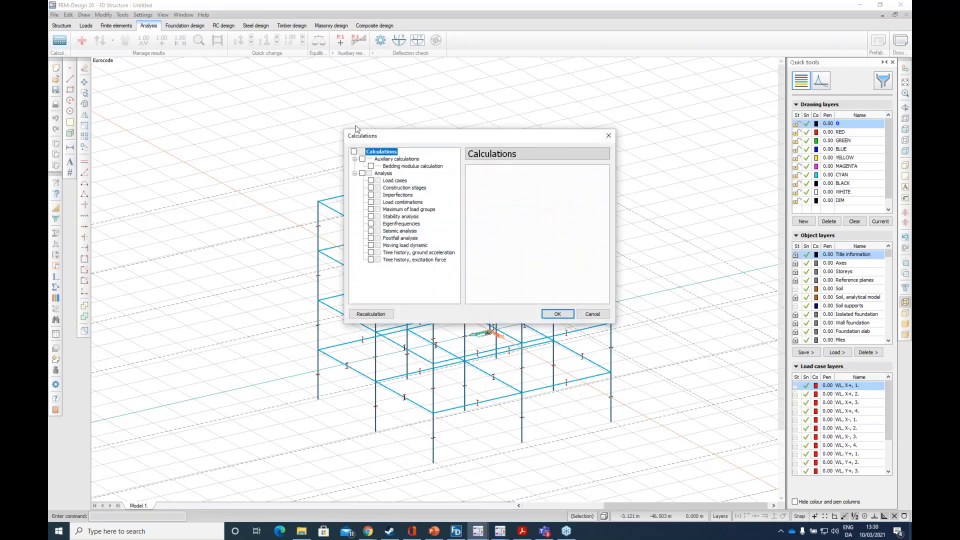
left_click_drag(416, 137, 443, 108)
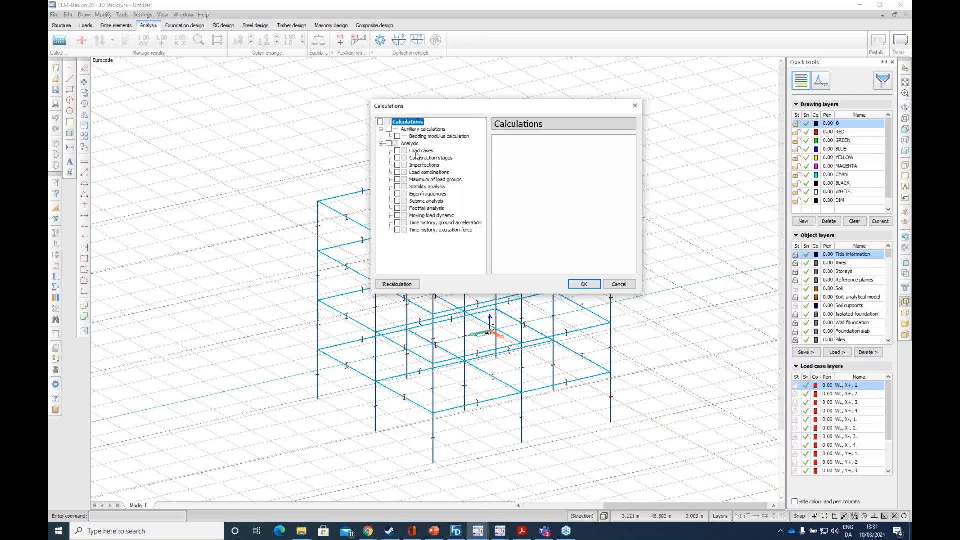
left_click(431, 173)
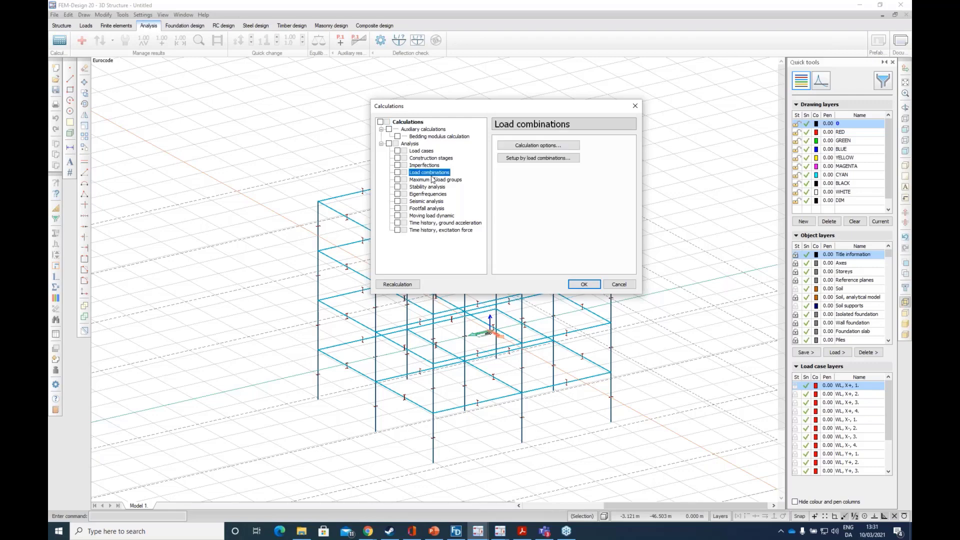
left_click(516, 160)
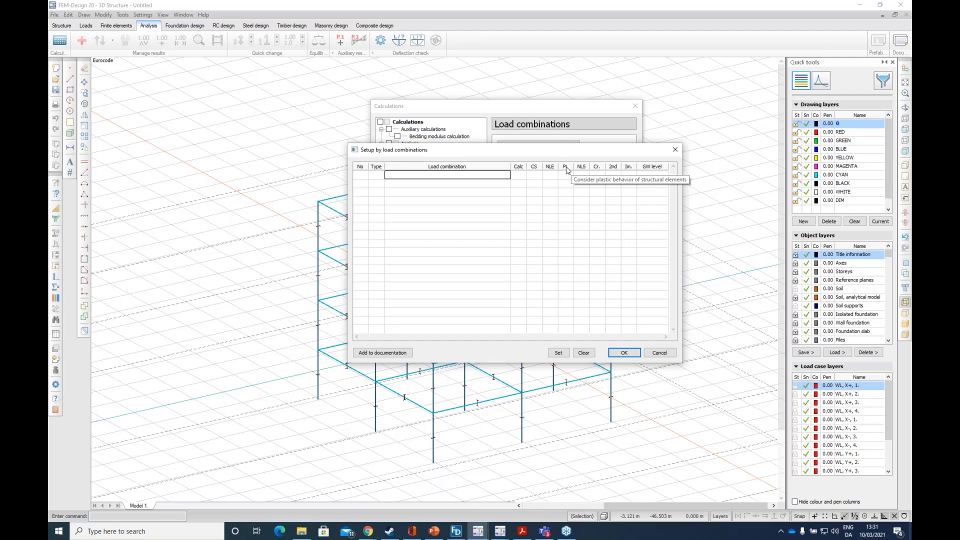
left_click(659, 353)
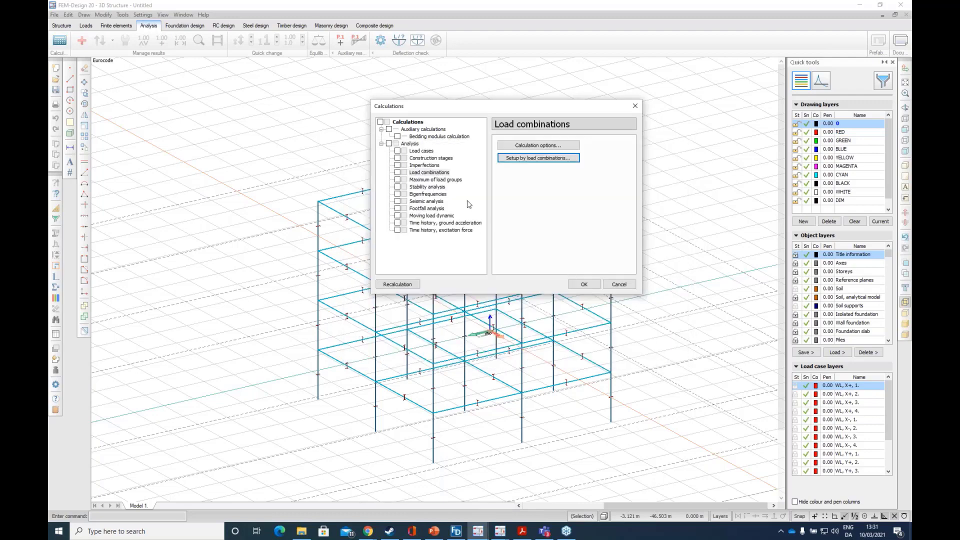
left_click(619, 284)
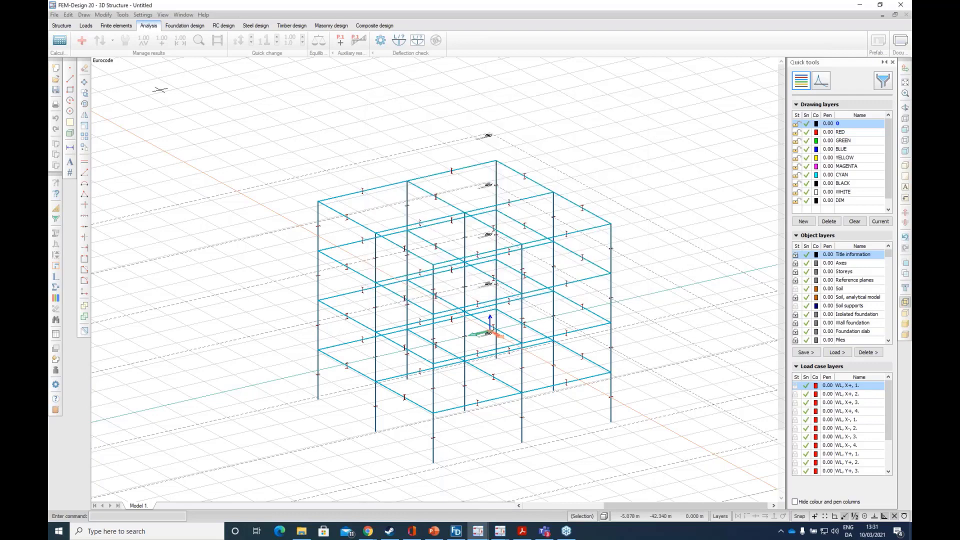
Step: Limit the vertical (Kz') compression of the point support group to a plastic limit of 100 kN, and leave the command without placing a support
left_click(62, 26)
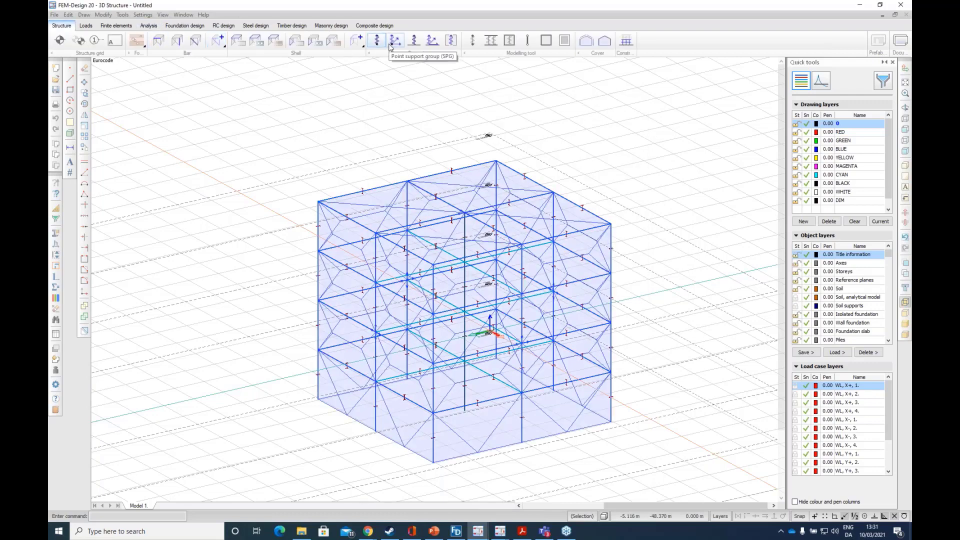
left_click(394, 42)
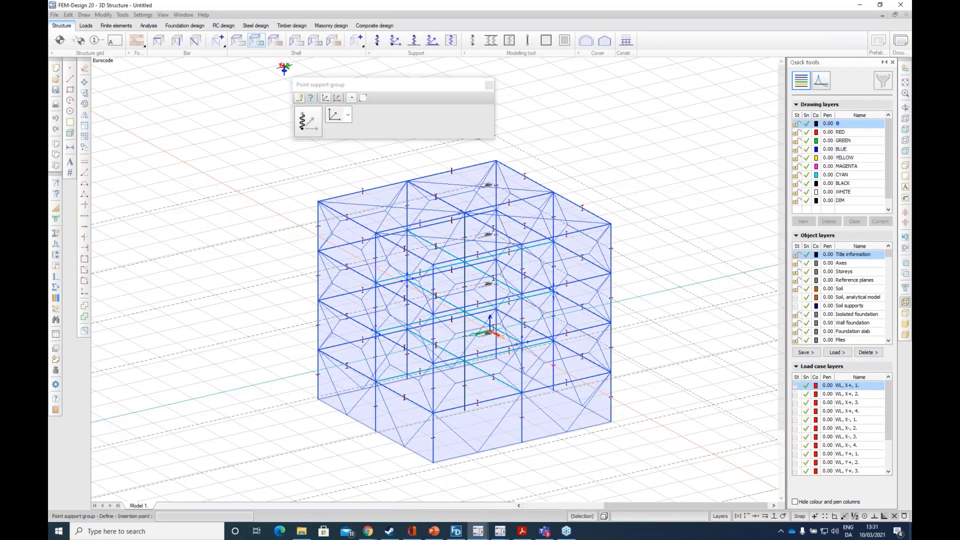
left_click(310, 121)
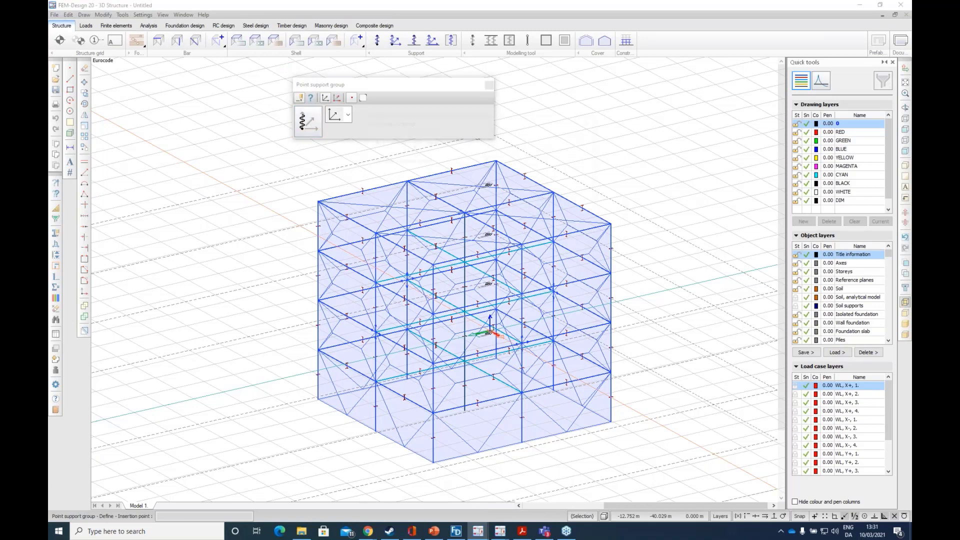
left_click(422, 139)
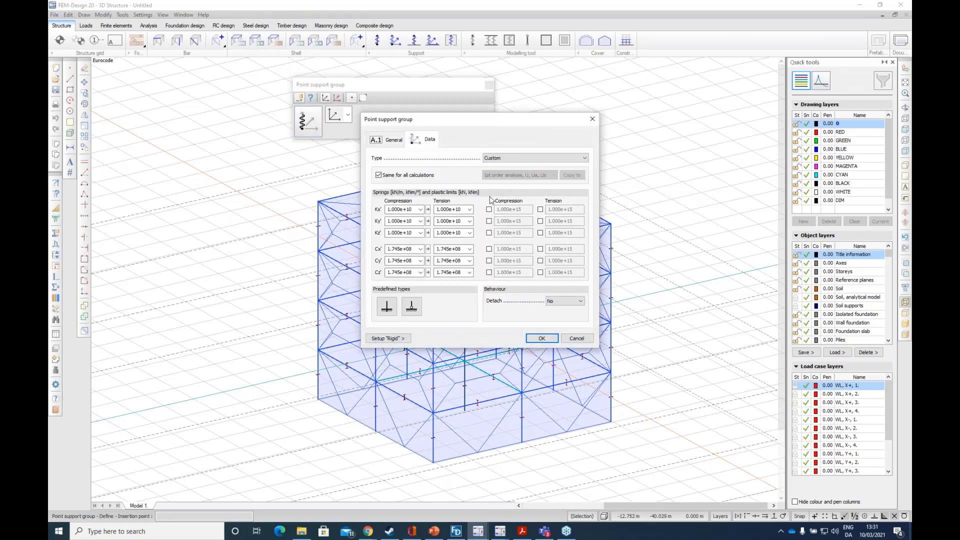
left_click(488, 233)
left_click_drag(521, 234, 500, 238)
type("100")
left_click(541, 338)
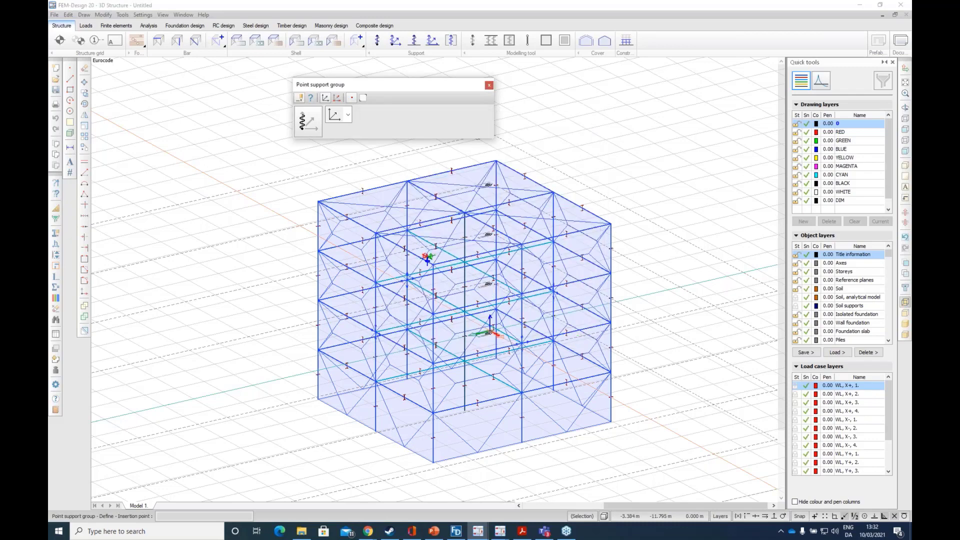
key("Escape")
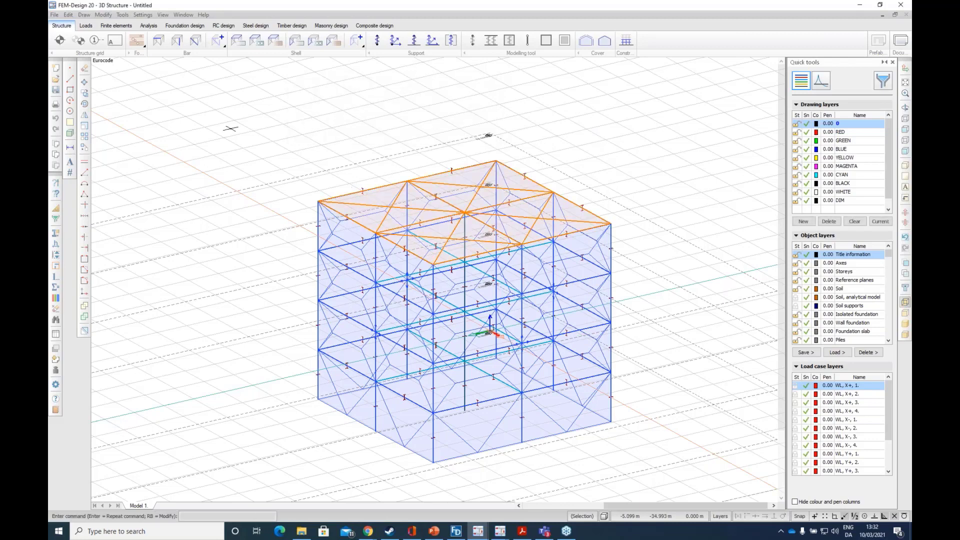
Step: Review the eigenfrequency, seismic, footfall and time history ground acceleration calculation settings, and cancel without calculating
left_click(149, 26)
left_click(59, 40)
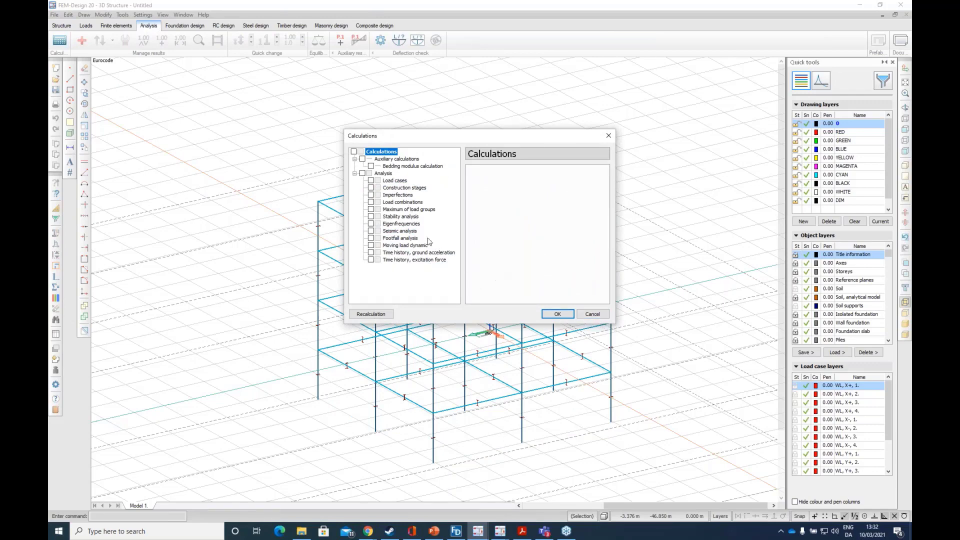
left_click(406, 225)
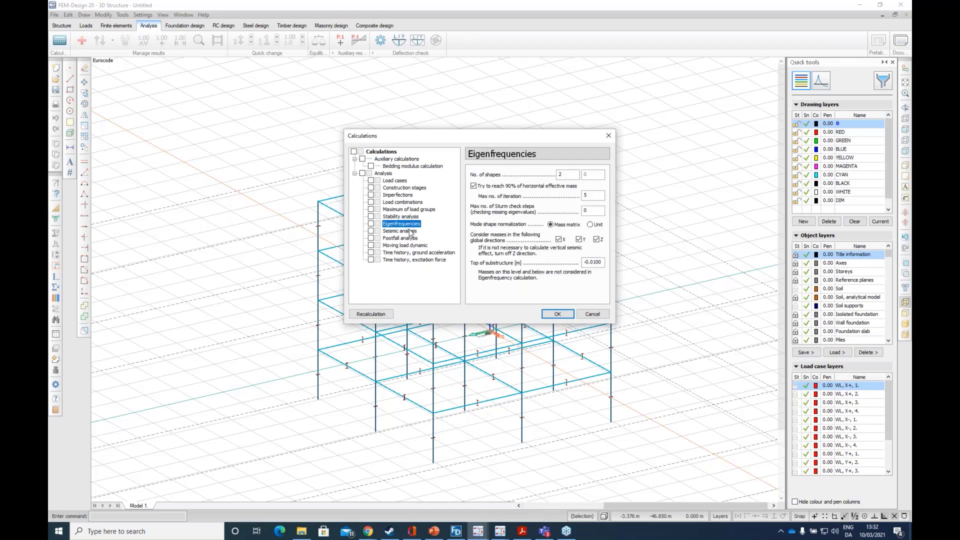
left_click(411, 232)
left_click(414, 240)
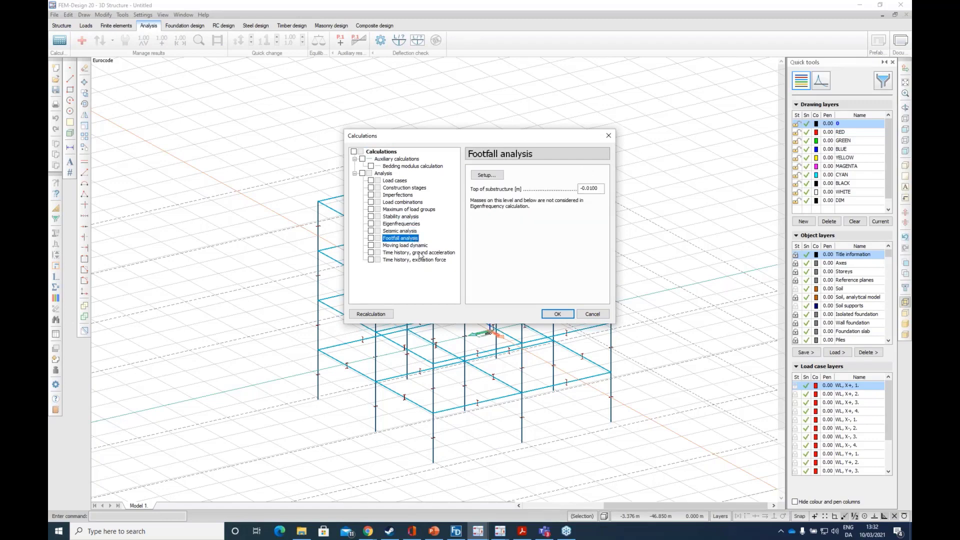
left_click(420, 254)
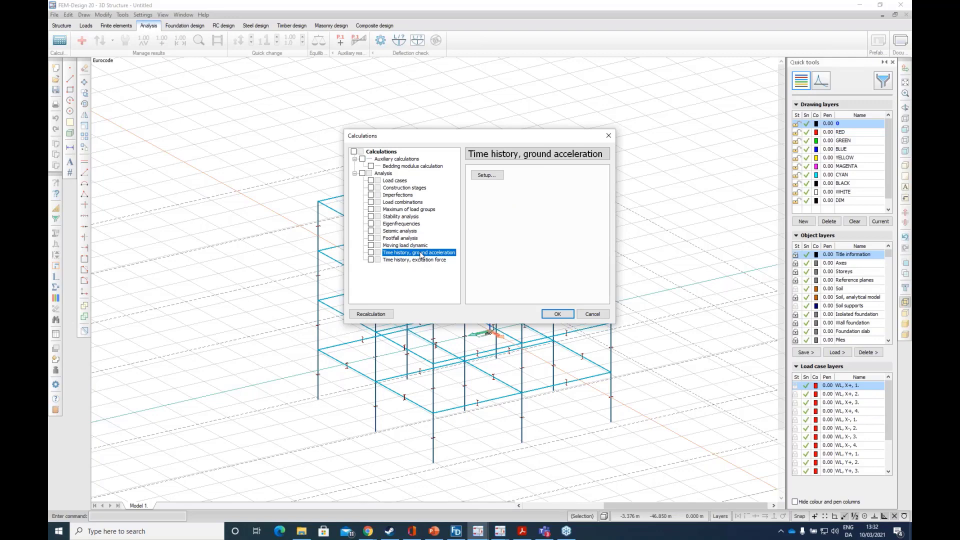
left_click(584, 315)
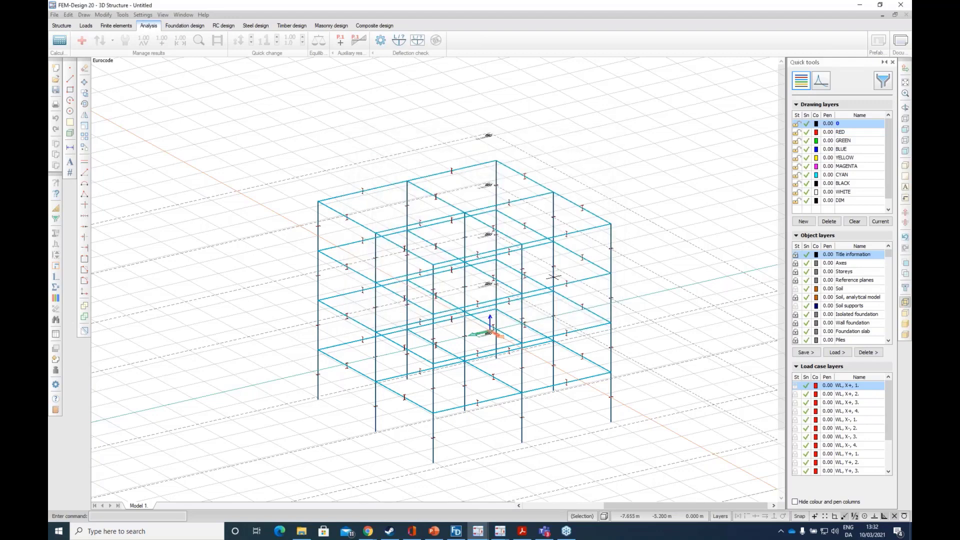
Step: Examine the beams and columns of the frame up close around its upper storeys
scroll(553, 276, "down", 3)
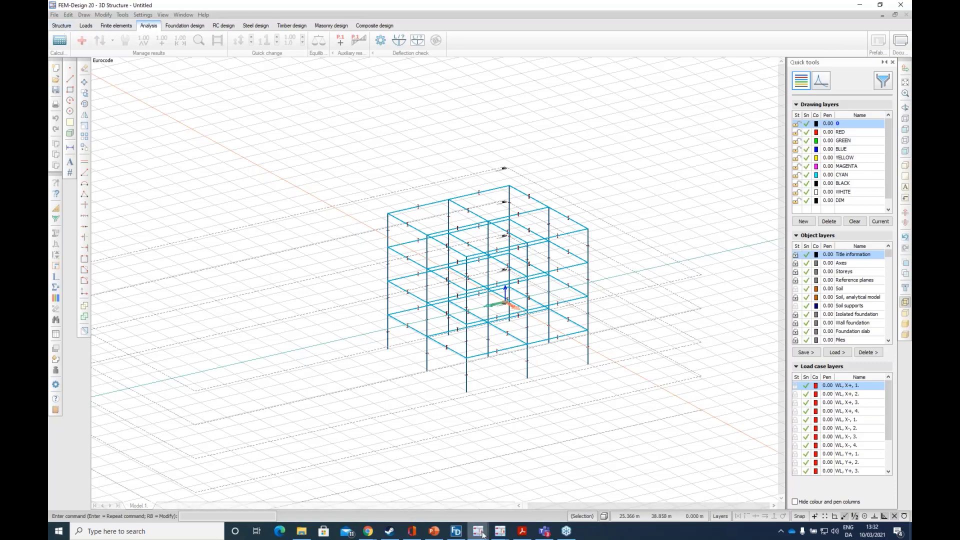
scroll(647, 415, "up", 5)
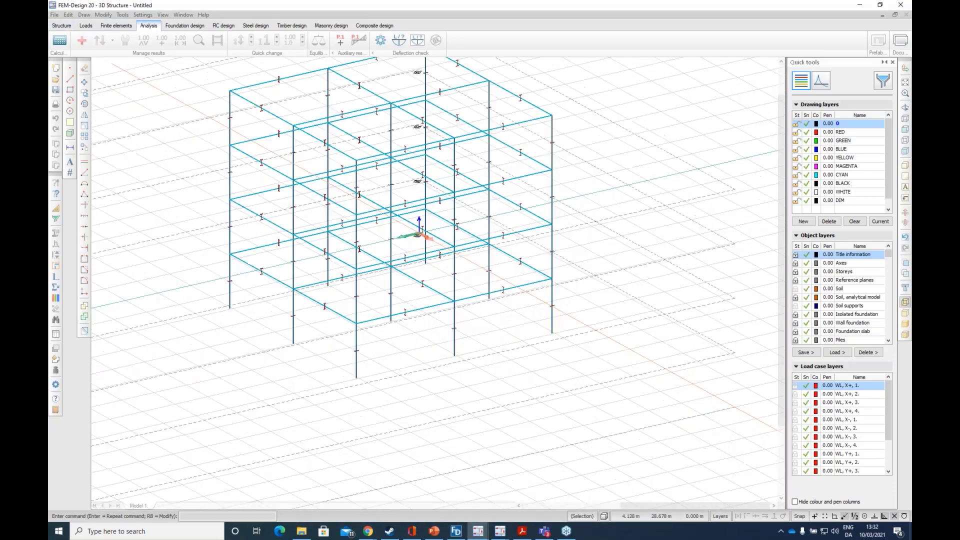
scroll(470, 270, "down", 2)
scroll(251, 90, "up", 11)
scroll(351, 143, "down", 2)
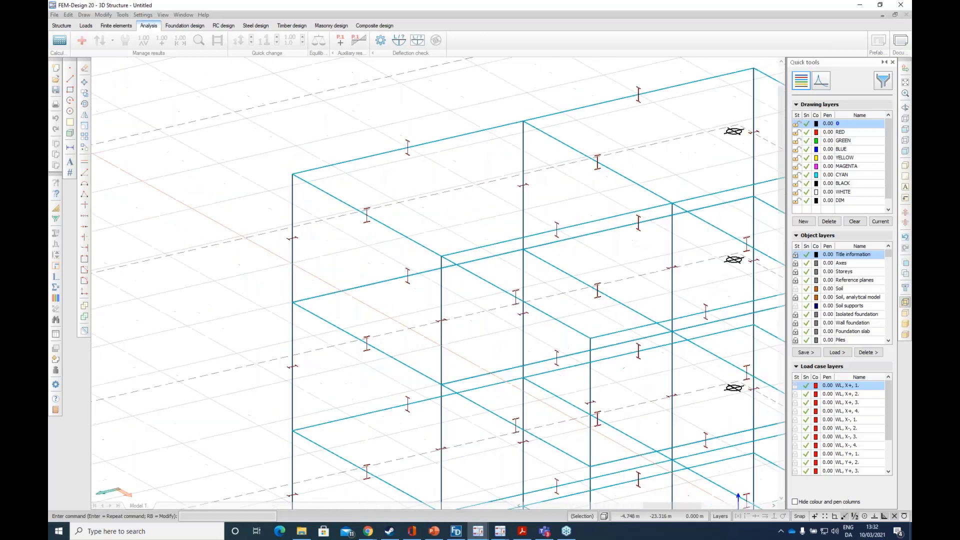
scroll(367, 157, "down", 2)
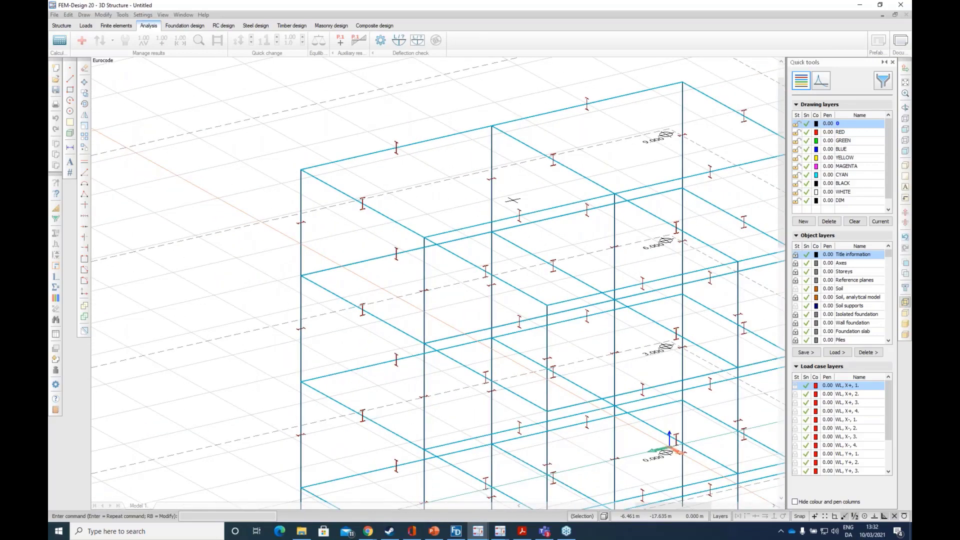
mouse_move(512, 200)
middle_mouse_down("shift")
mouse_move(503, 205)
mouse_move(518, 206)
middle_mouse_up("shift")
middle_click_drag(418, 188, 461, 230)
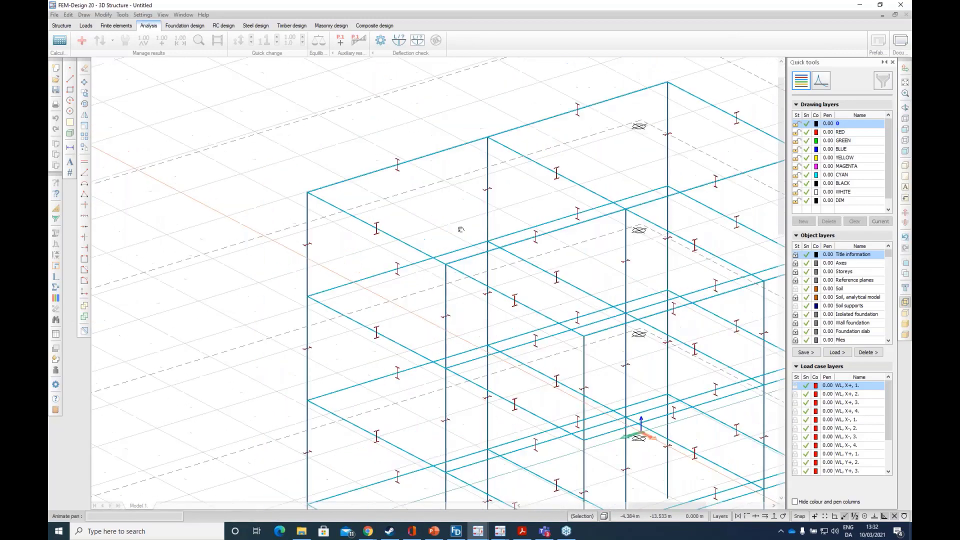
Step: Return to the structure model and look through the object layers for the structural members, supports and covers
left_click(62, 26)
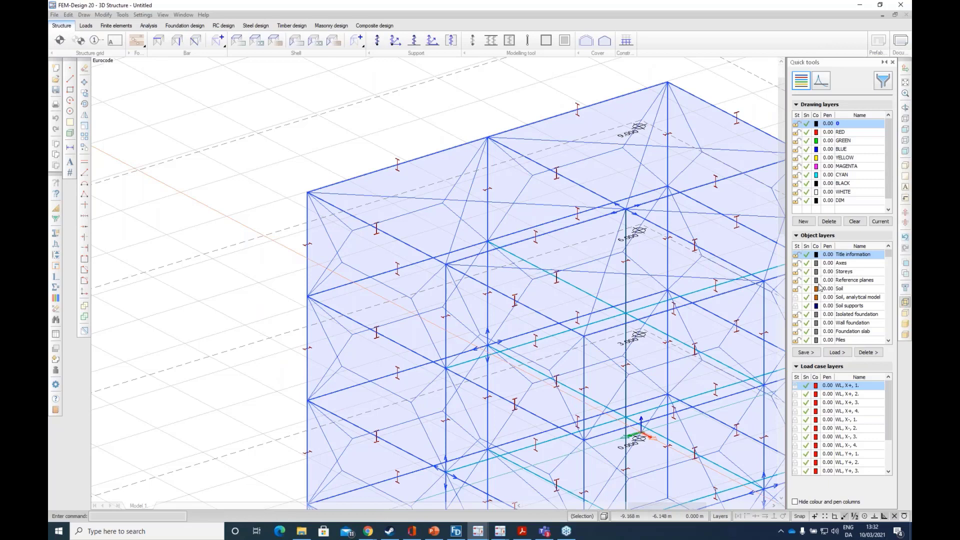
scroll(819, 286, "down", 5)
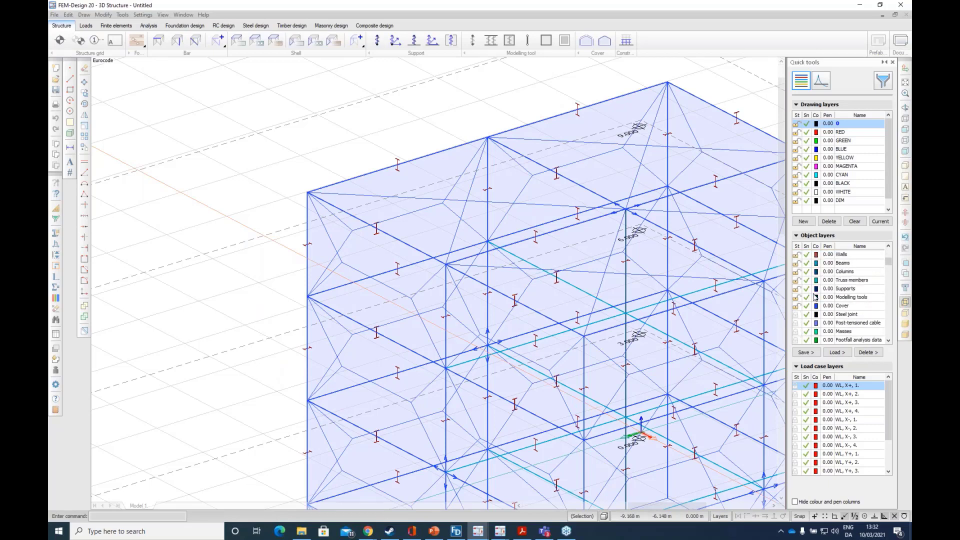
Step: Hide the Cover object layer and convert the roof-edge beam at the frame's outer corner to a shell model
left_click(801, 306)
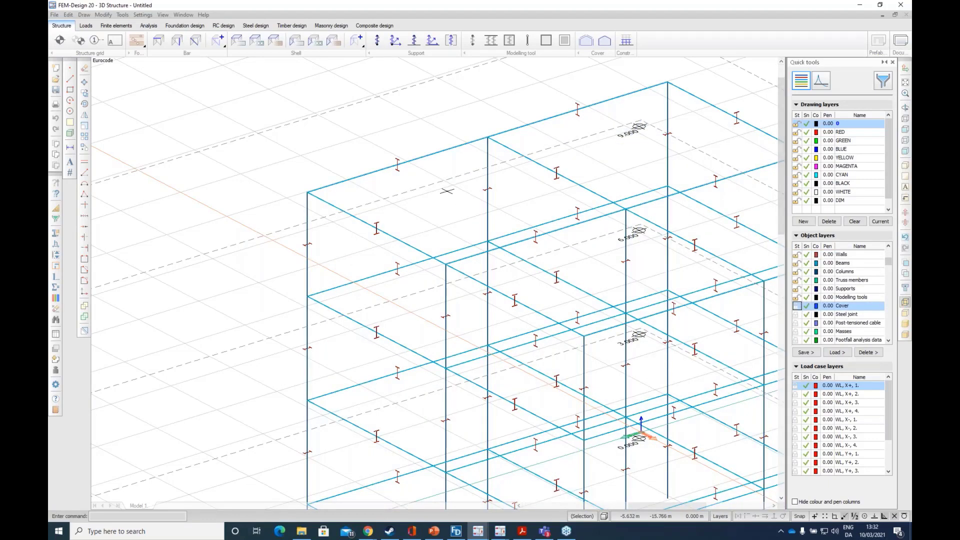
left_click(159, 43)
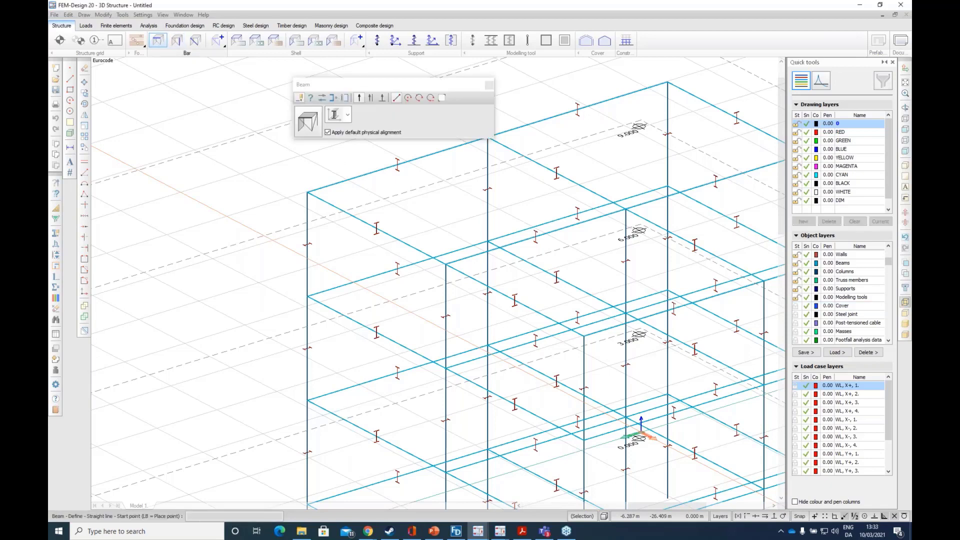
left_click(346, 100)
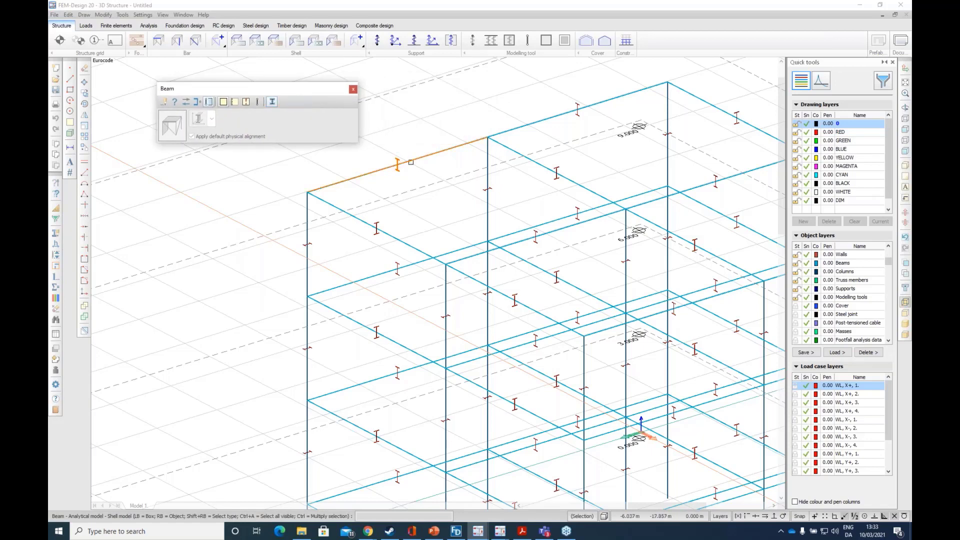
left_click(411, 160)
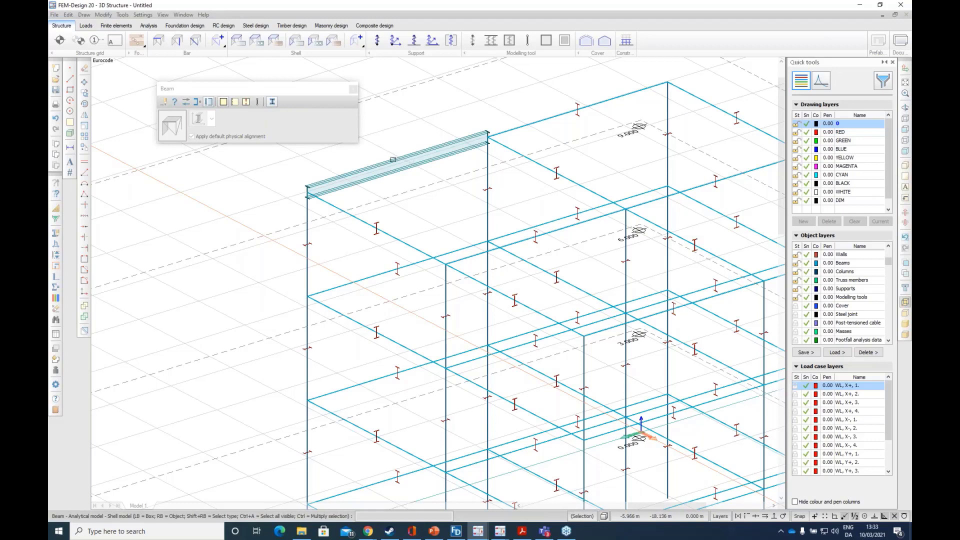
scroll(392, 160, "up", 4)
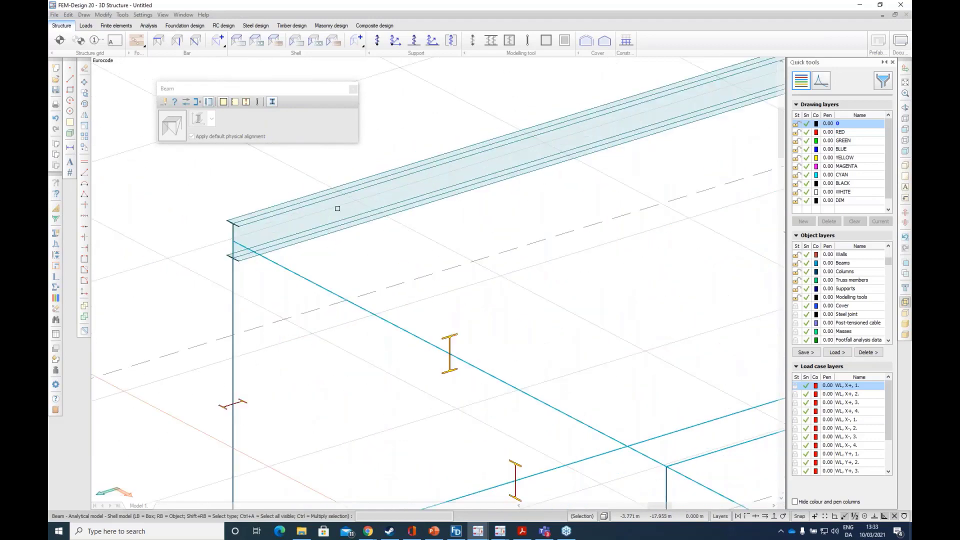
key("Escape")
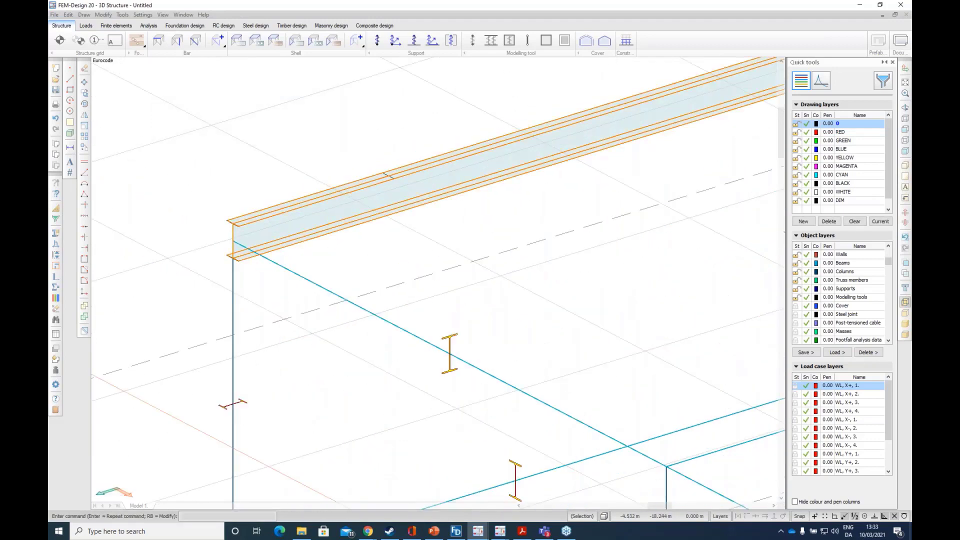
scroll(387, 175, "down", 4)
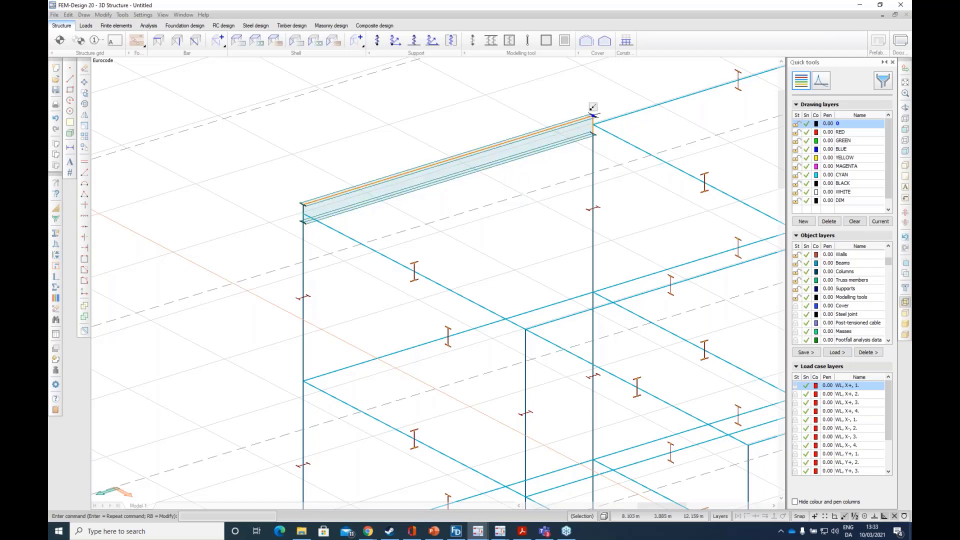
scroll(454, 166, "up", 4)
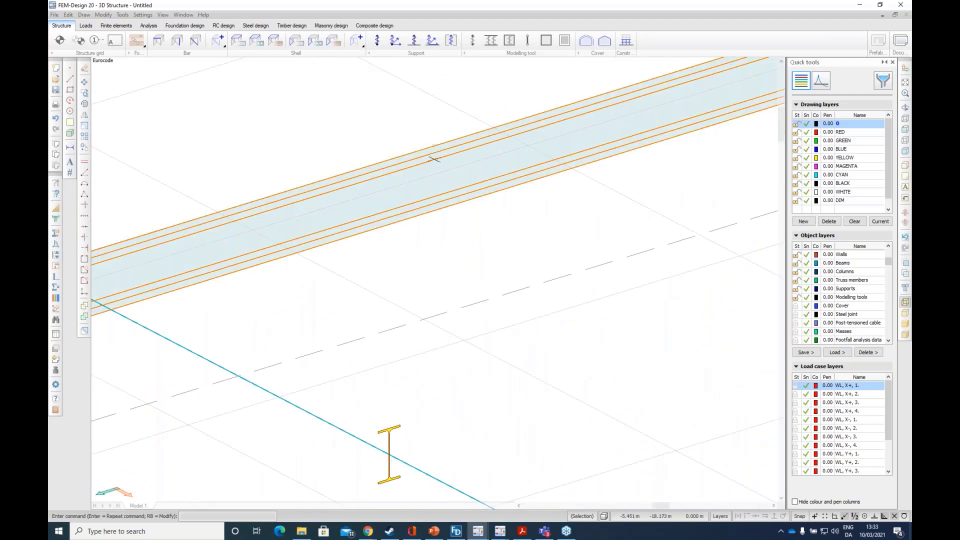
scroll(385, 235, "down", 3)
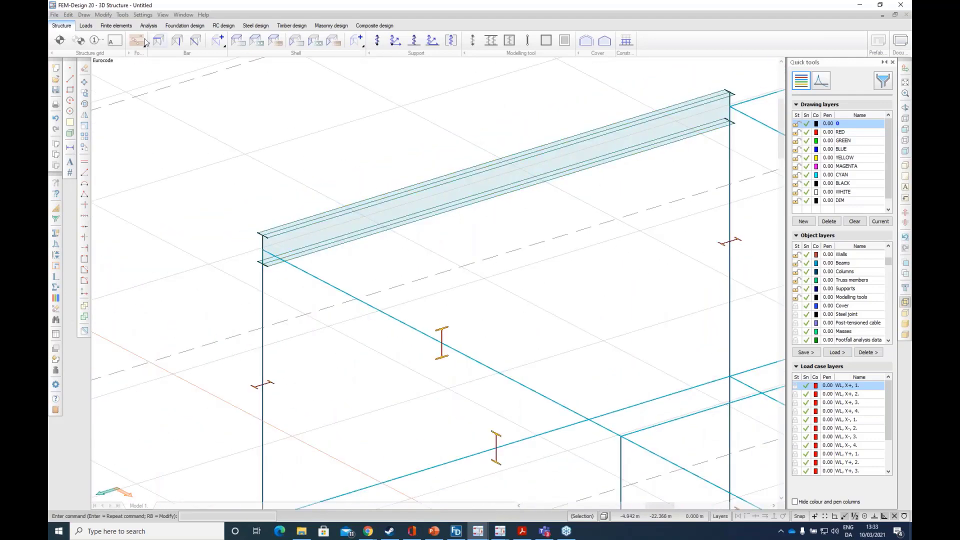
Step: Cut two rectangular holes in the web plate of the shell-modelled beam, one nearer its outer end and one further along
left_click(238, 41)
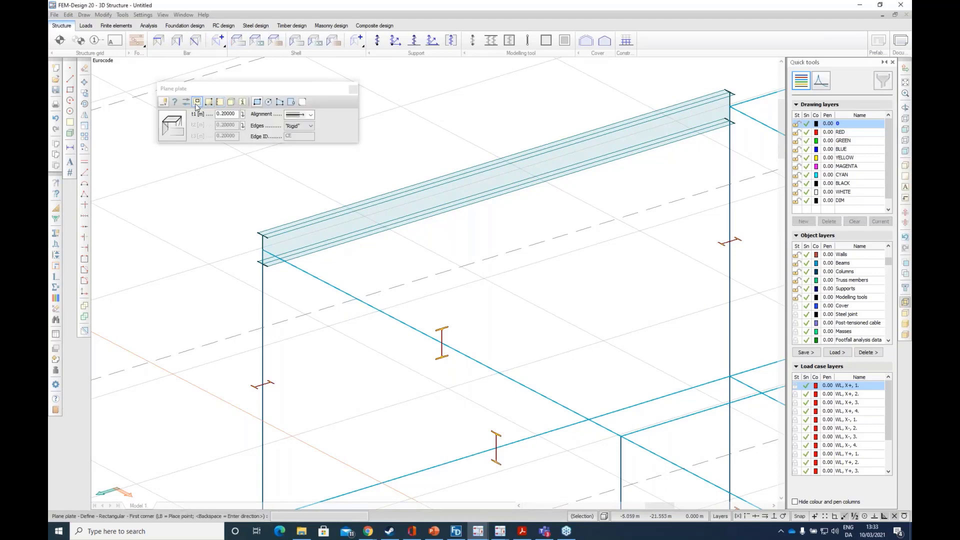
left_click(198, 102)
scroll(320, 173, "up", 3)
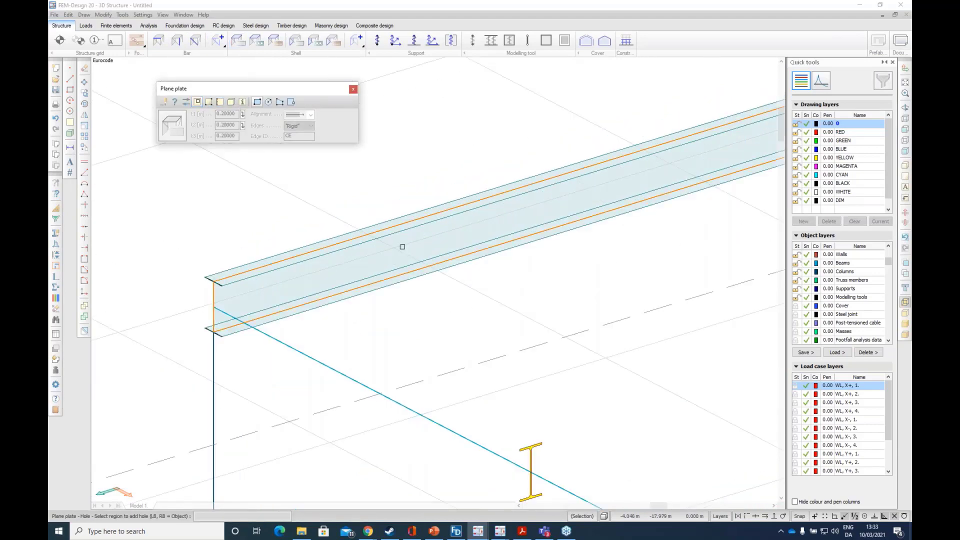
left_click(383, 248)
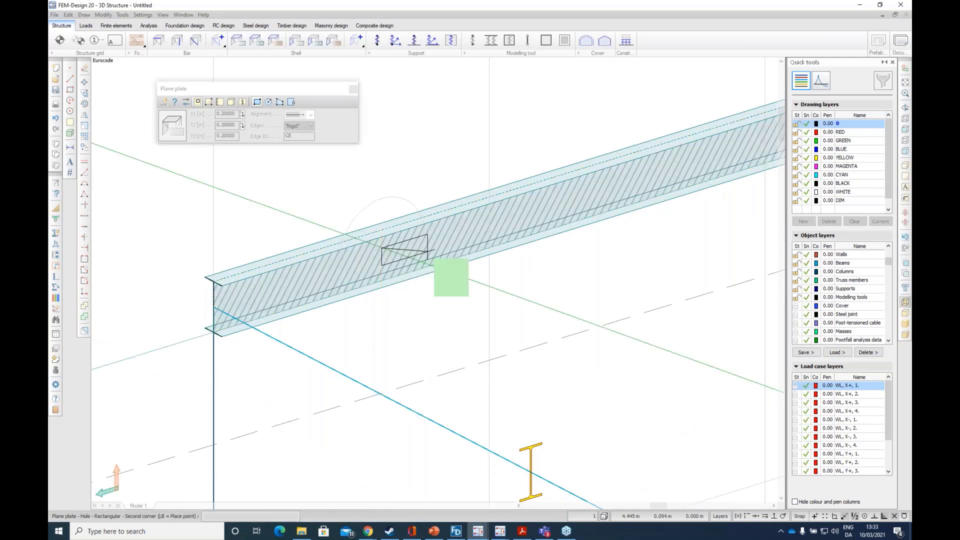
left_click(659, 165)
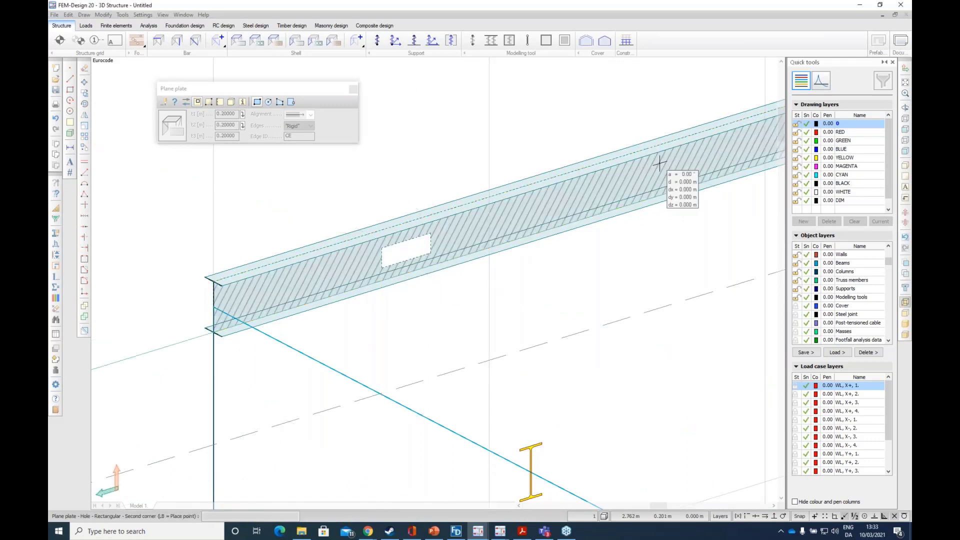
left_click(595, 201)
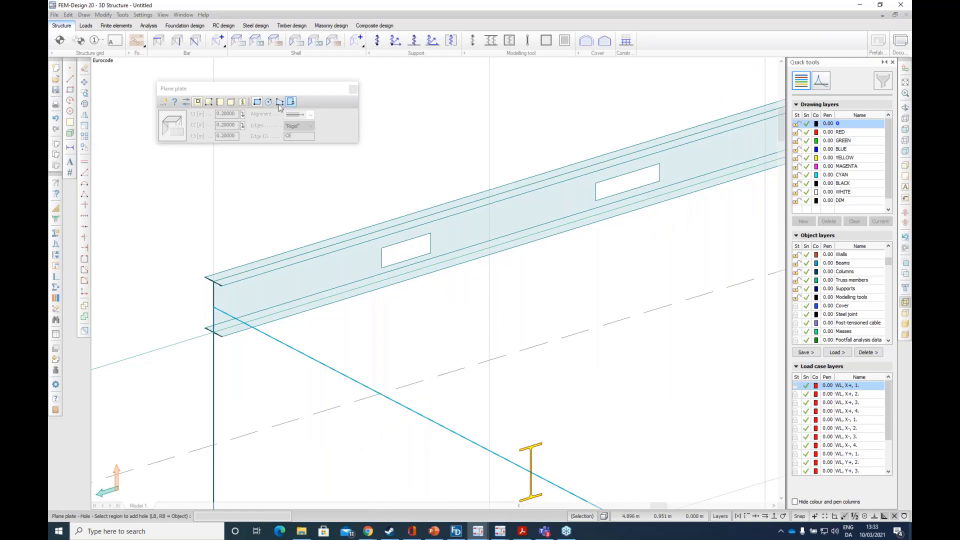
Step: Cut a small circular hole in the beam's web between its outer end and the nearest rectangular hole
left_click(278, 282)
left_click(284, 284)
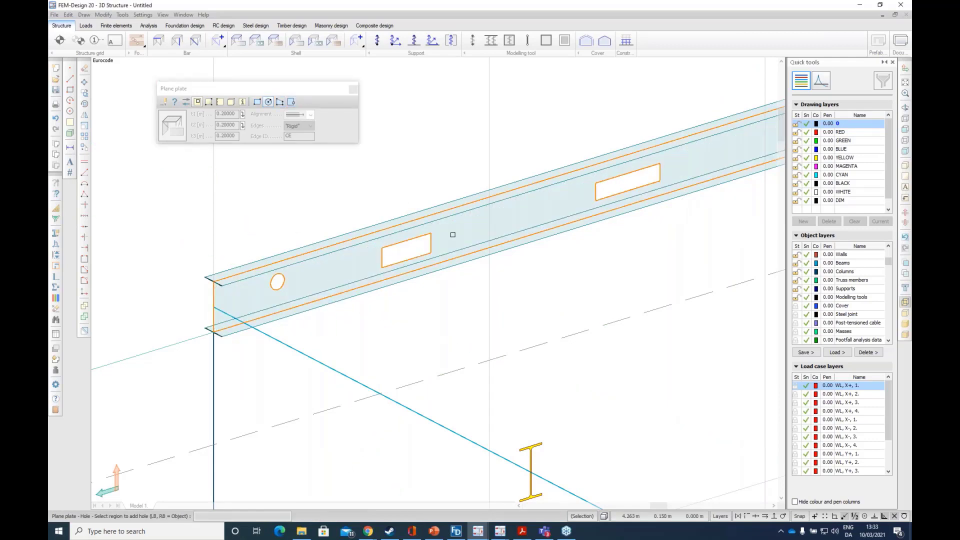
key("Escape")
scroll(294, 272, "down", 4)
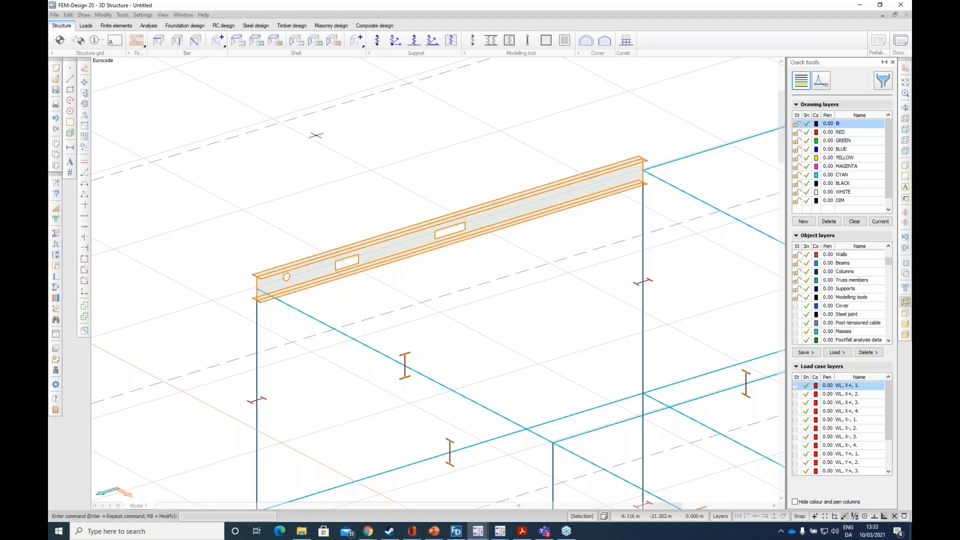
Step: Convert the shell-modelled roof-edge beam back to a bar model
left_click(158, 40)
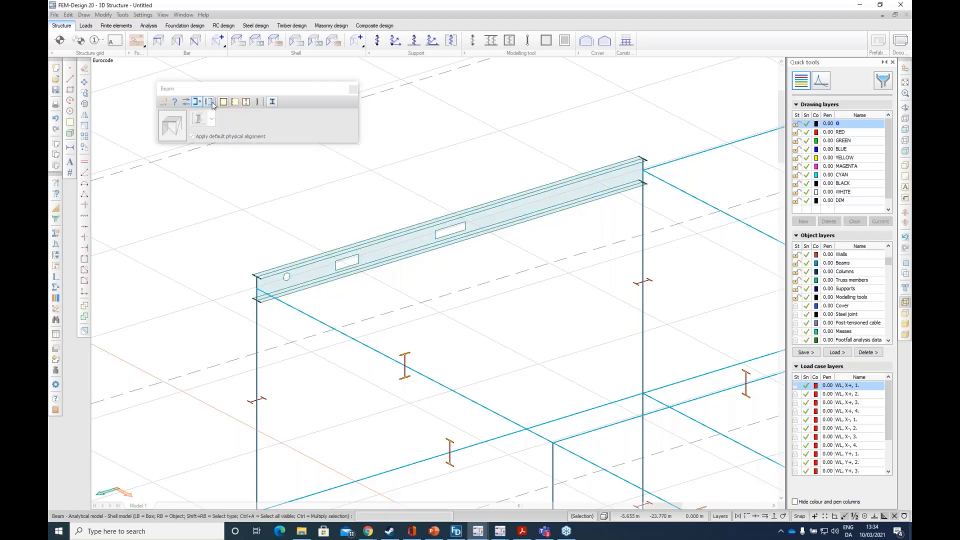
left_click(211, 102)
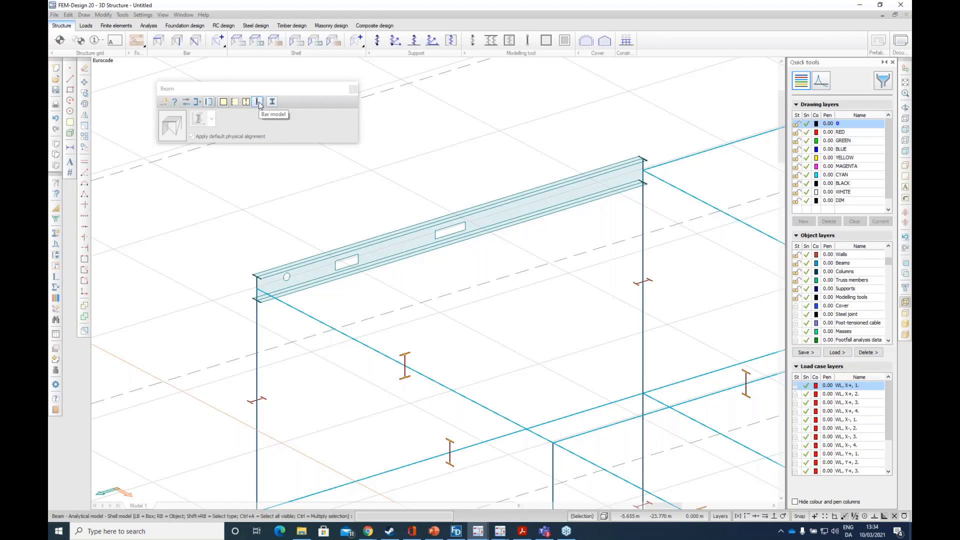
left_click(258, 102)
left_click(517, 186)
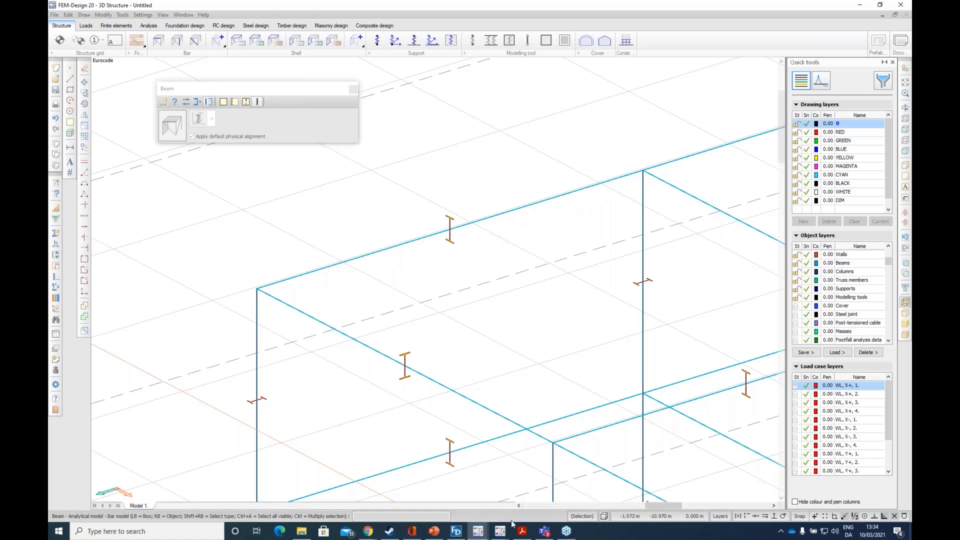
Step: Switch to the shell.str model and examine the steel utilization colours along the beam and around its web openings
mouse_move(509, 535)
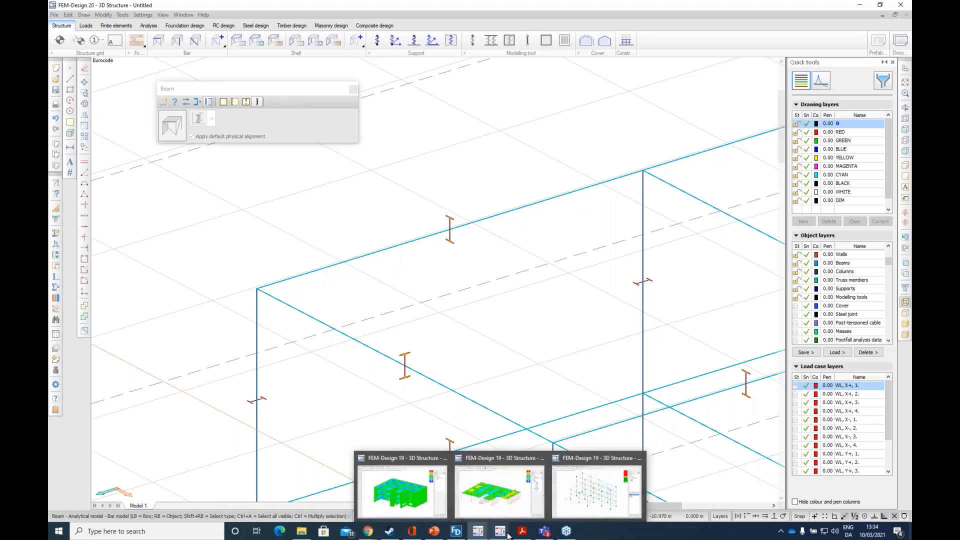
mouse_move(478, 533)
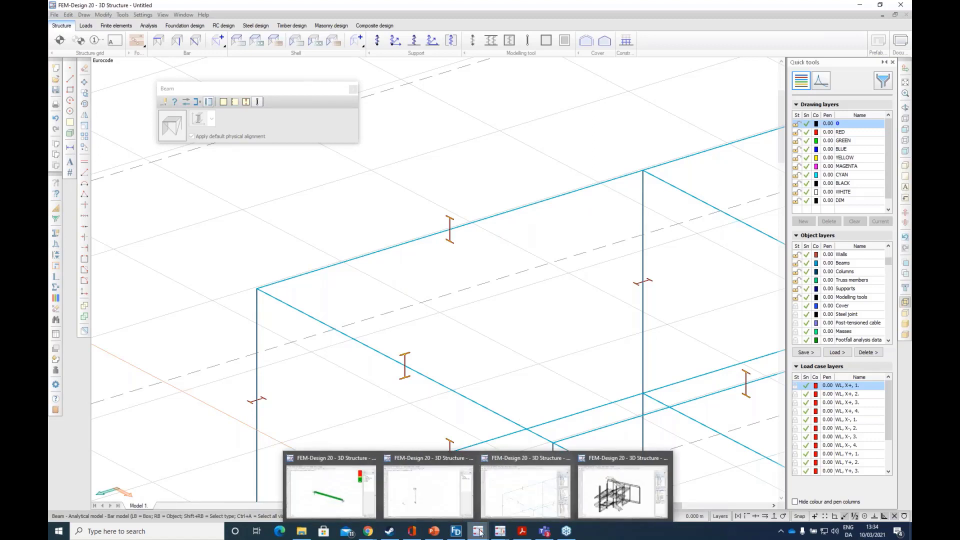
left_click(336, 505)
scroll(520, 363, "up", 3)
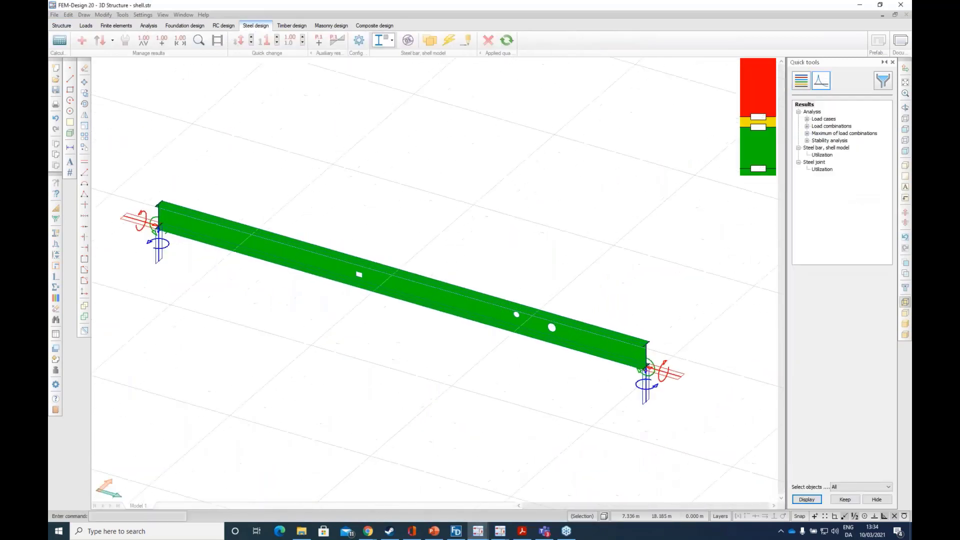
scroll(488, 295, "up", 2)
scroll(487, 295, "down", 4)
scroll(488, 295, "up", 2)
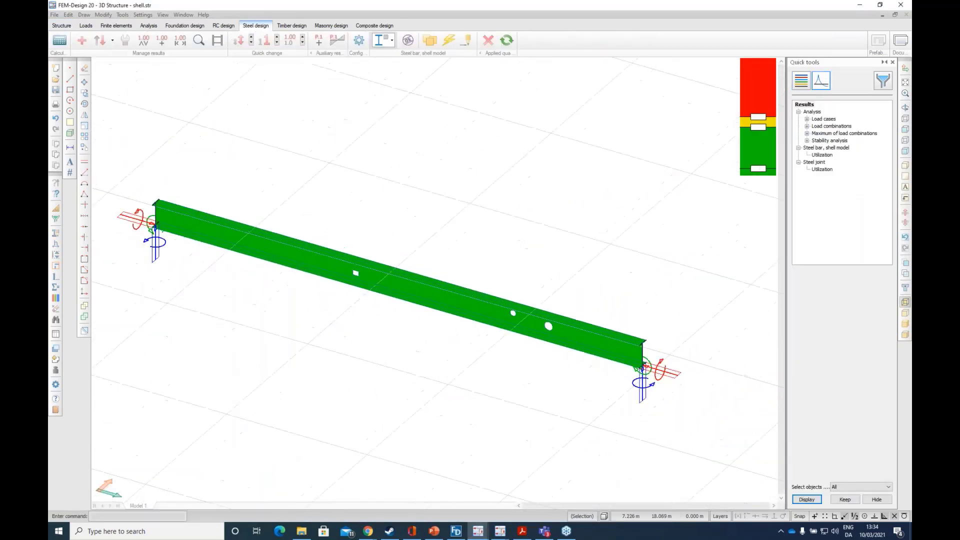
scroll(477, 299, "down", 2)
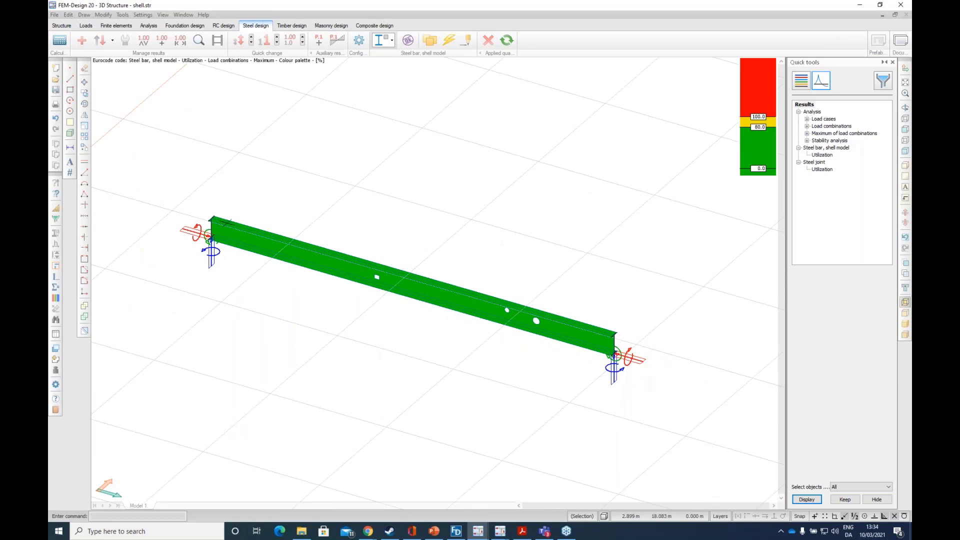
scroll(488, 291, "up", 2)
scroll(575, 345, "up", 2)
scroll(465, 320, "down", 2)
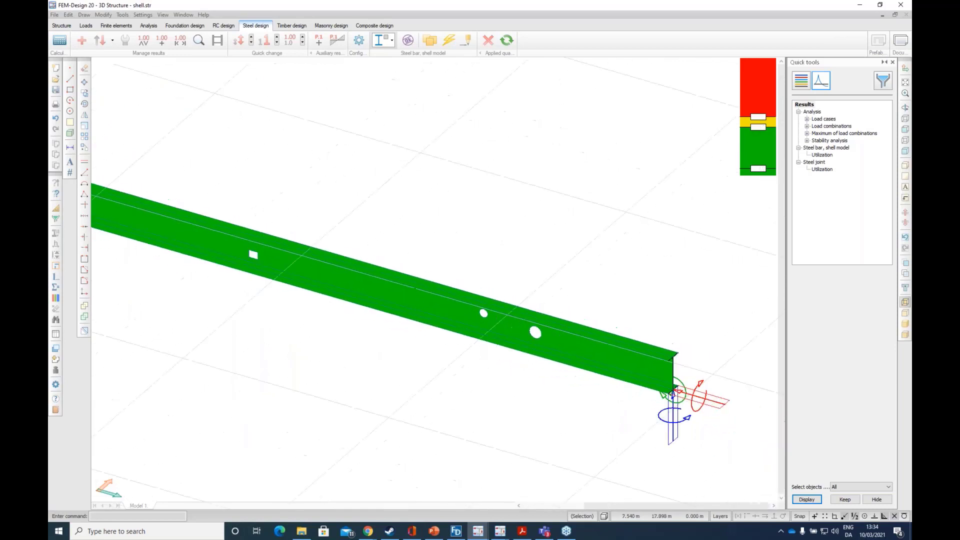
scroll(452, 302, "down", 2)
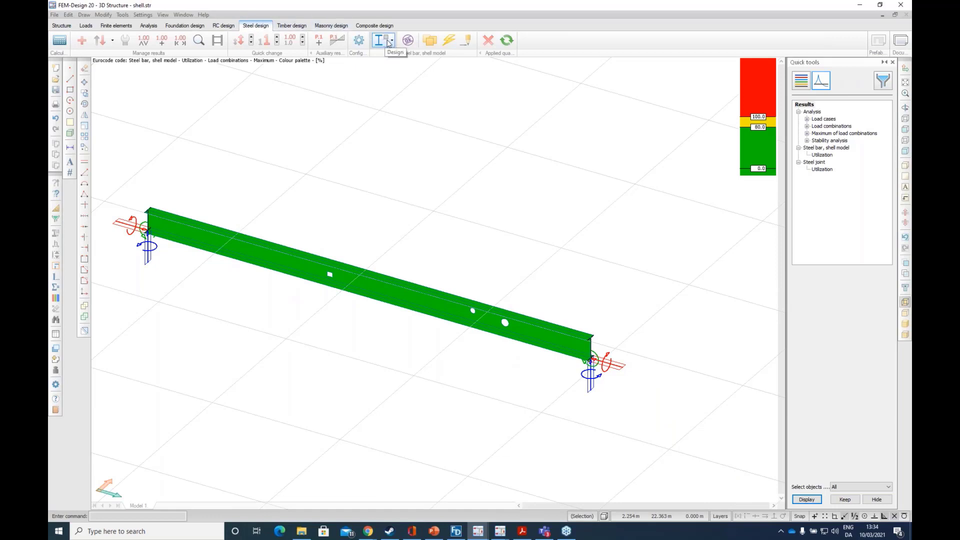
Step: Open the detailed design of beam B.1 and examine its lateral torsional buckling shape from several angles
left_click(201, 43)
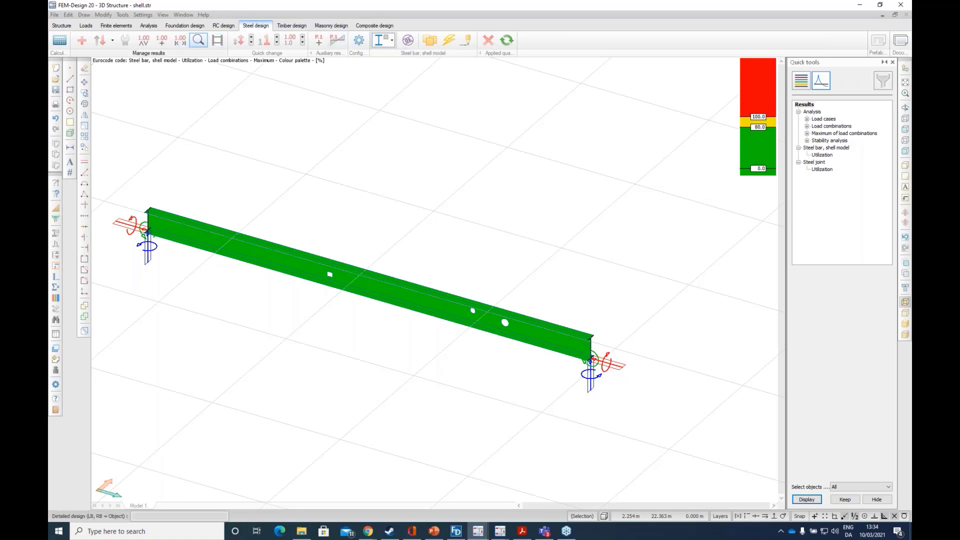
left_click(281, 256)
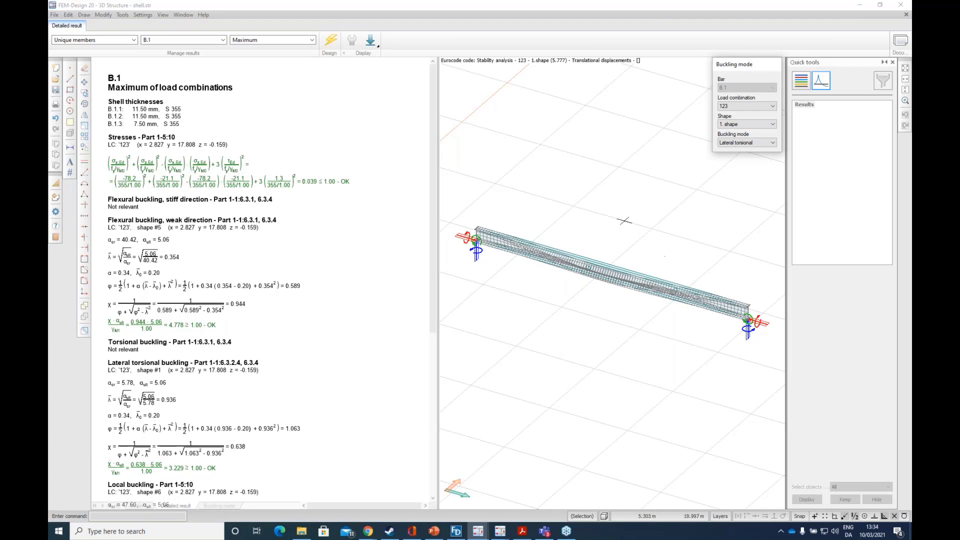
left_click(650, 302)
middle_click_drag(648, 288, 504, 281)
scroll(638, 278, "up", 3)
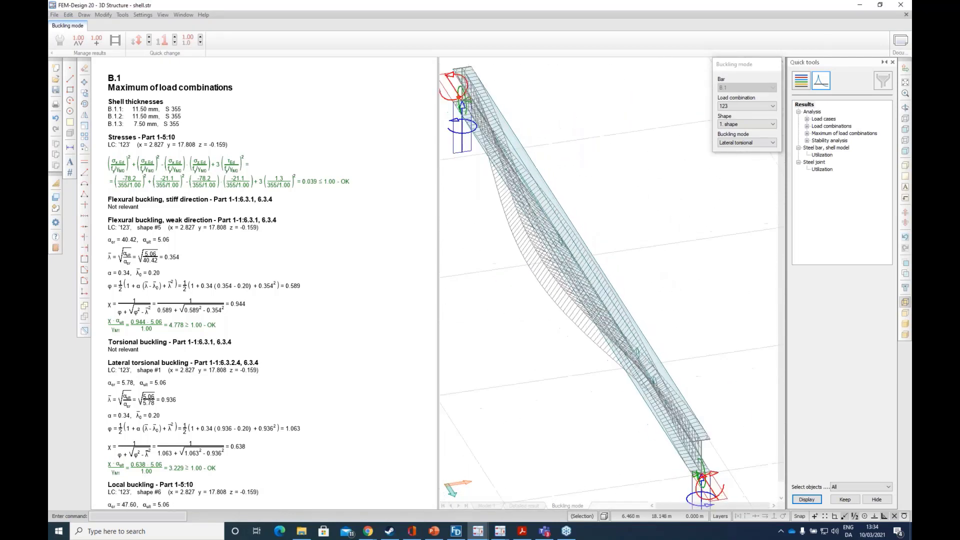
scroll(625, 280, "down", 2)
middle_click_drag(580, 313, 669, 279)
scroll(668, 280, "down", 3)
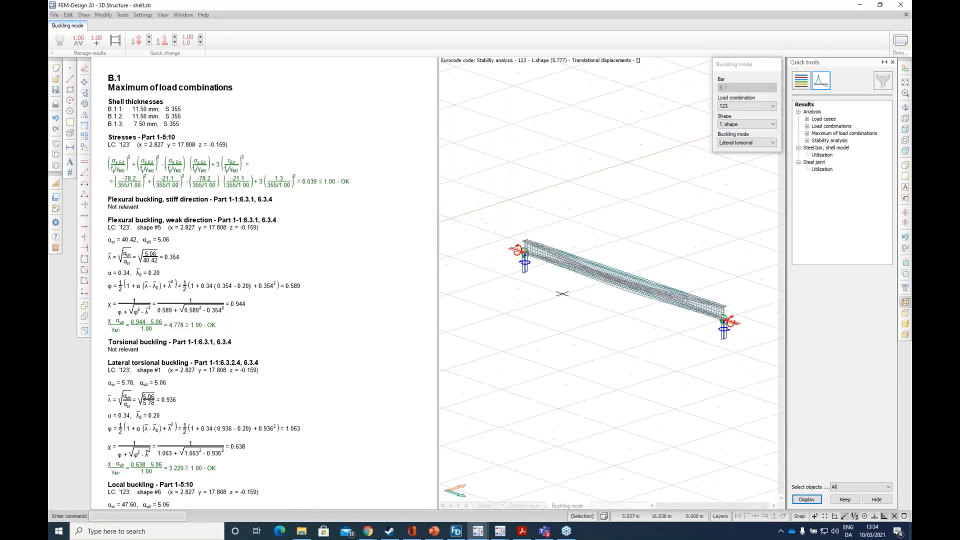
scroll(308, 215, "down", 2)
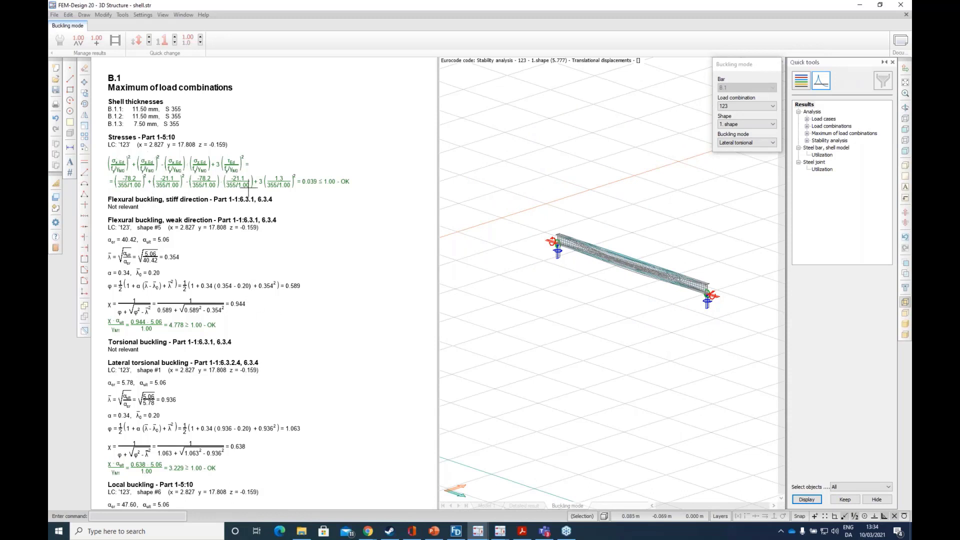
Step: Review the detailed result calculations for B.1 down to the local buckling check and the utilization summary chart
left_click(285, 206)
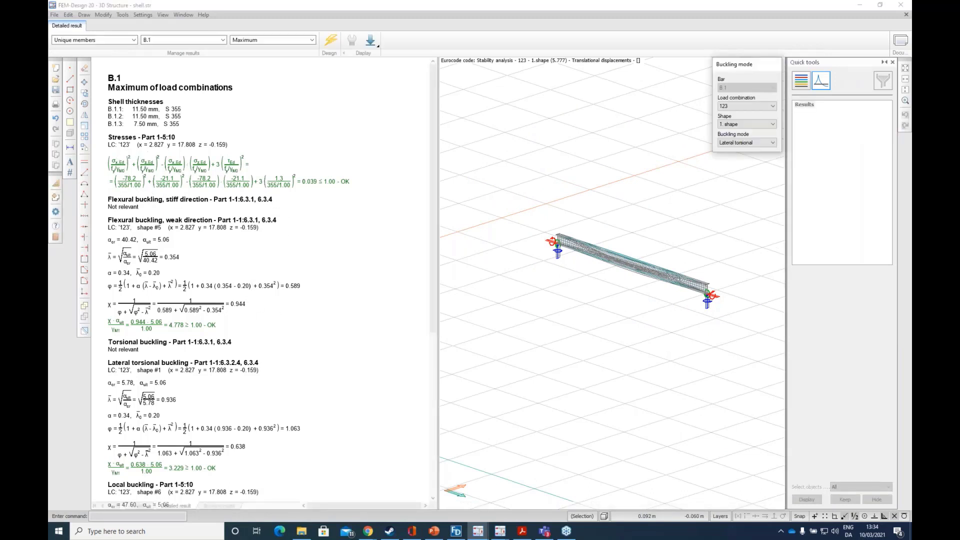
scroll(266, 176, "down", 1)
middle_click_drag(193, 409, 189, 310)
middle_click_drag(210, 430, 202, 320)
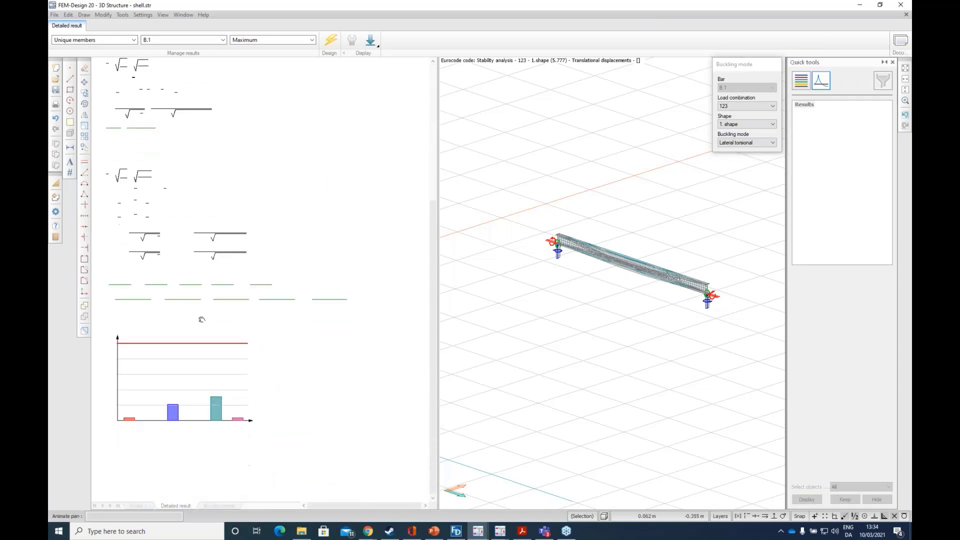
scroll(148, 397, "up", 2)
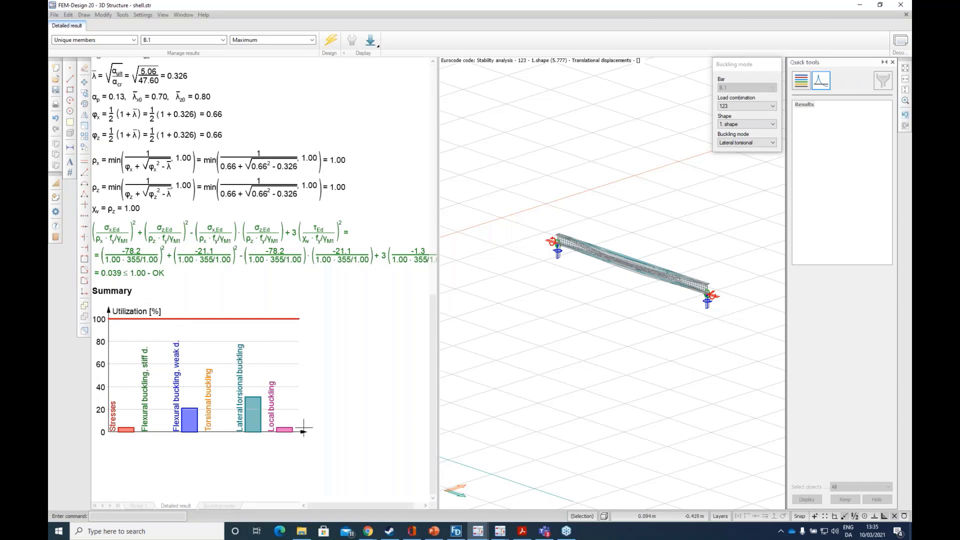
middle_click_drag(230, 267, 281, 340)
scroll(208, 381, "down", 3)
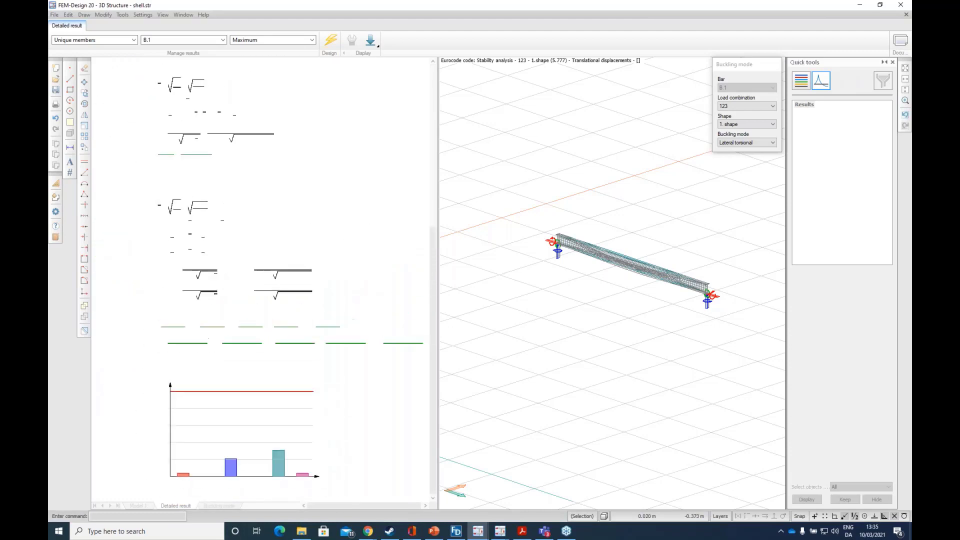
Step: Review B.1's stress, flexural and lateral torsional buckling checks from the start of the calculations, and close the detailed result
middle_click_drag(277, 261, 264, 450)
middle_click_drag(291, 207, 289, 230)
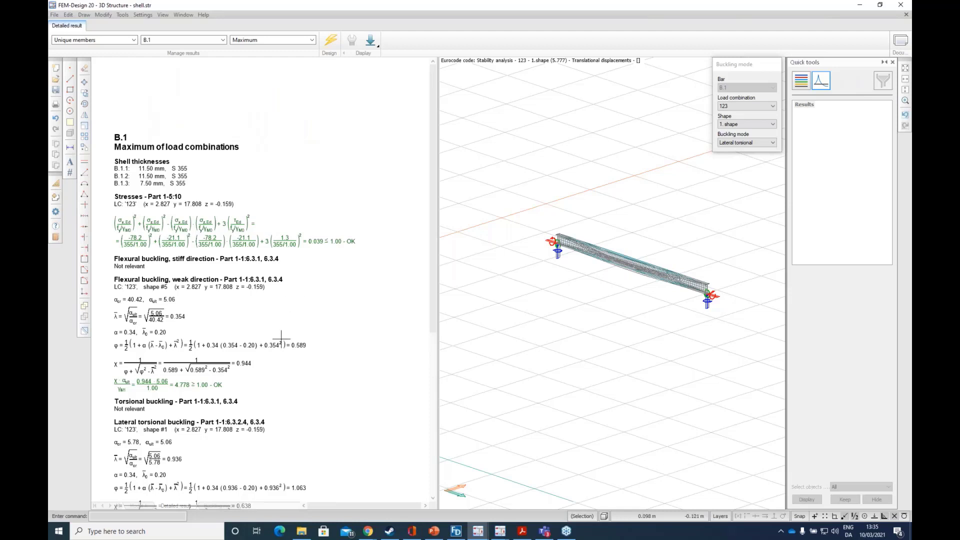
scroll(281, 340, "down", 3)
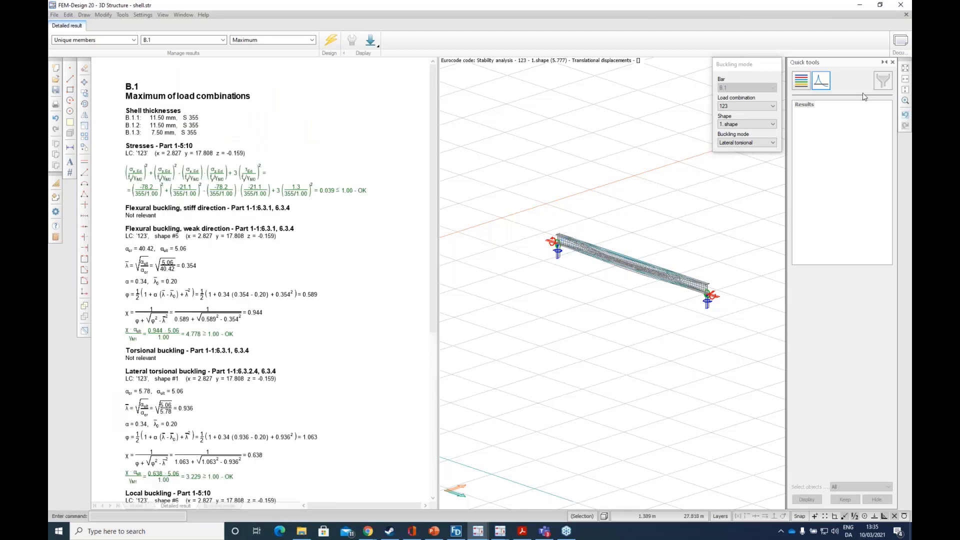
left_click(906, 15)
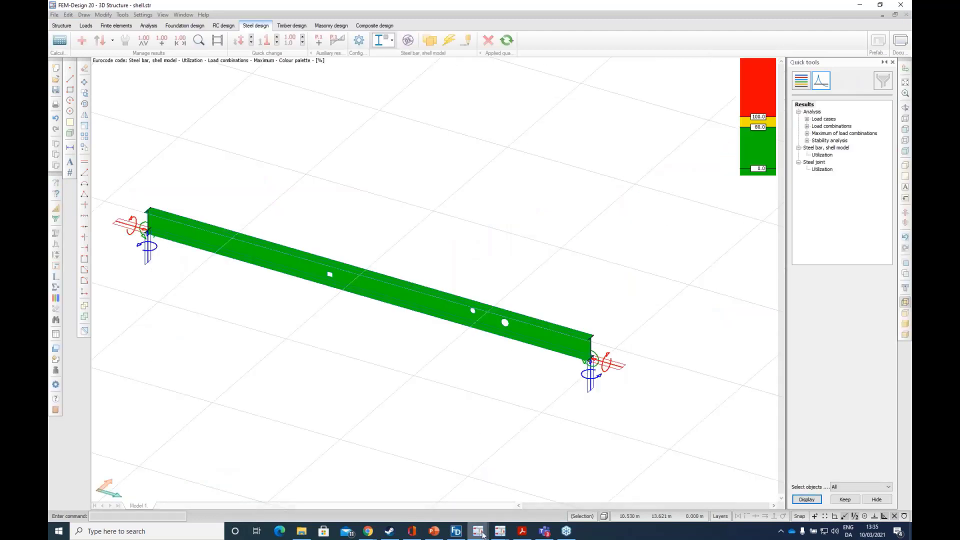
Step: Switch to the untitled single-column model, examine its second-order displacement graph, and open the calculation settings
mouse_move(483, 536)
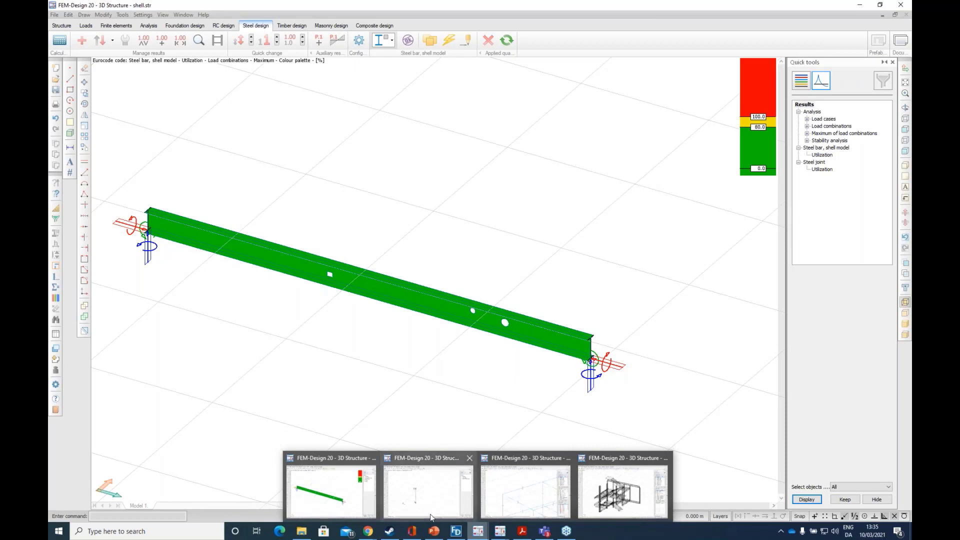
left_click(430, 500)
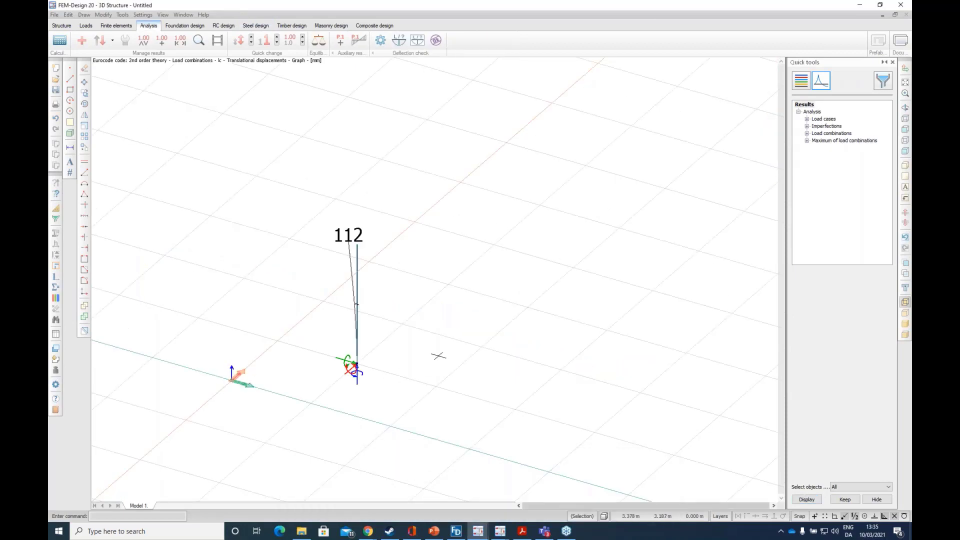
scroll(368, 388, "up", 2)
middle_click_drag(410, 338, 451, 358)
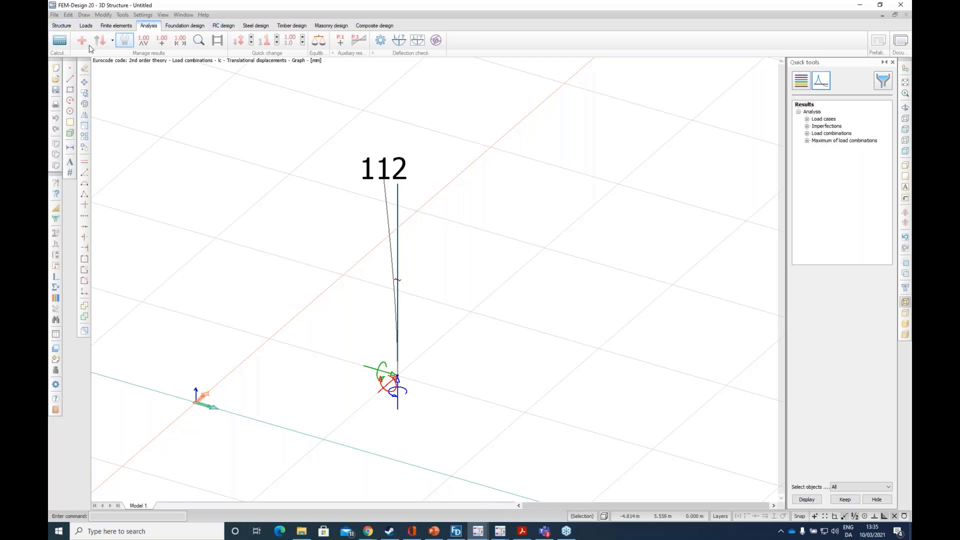
left_click(59, 49)
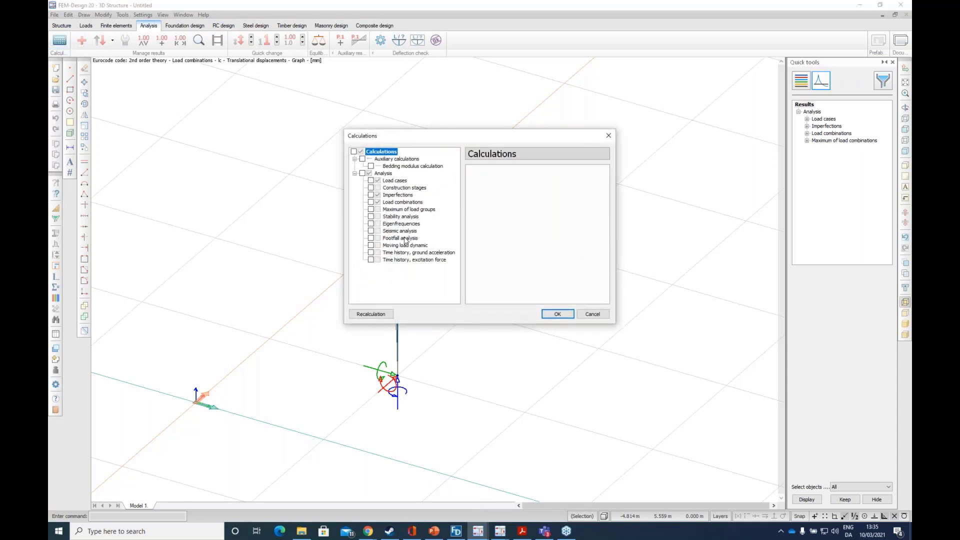
left_click(377, 202)
Step: Switch to the EN 1993-1-1:2005 PDF and read paragraph (11) on buckling-shape imperfections with formulas 5.9 to 5.11
left_click(523, 532)
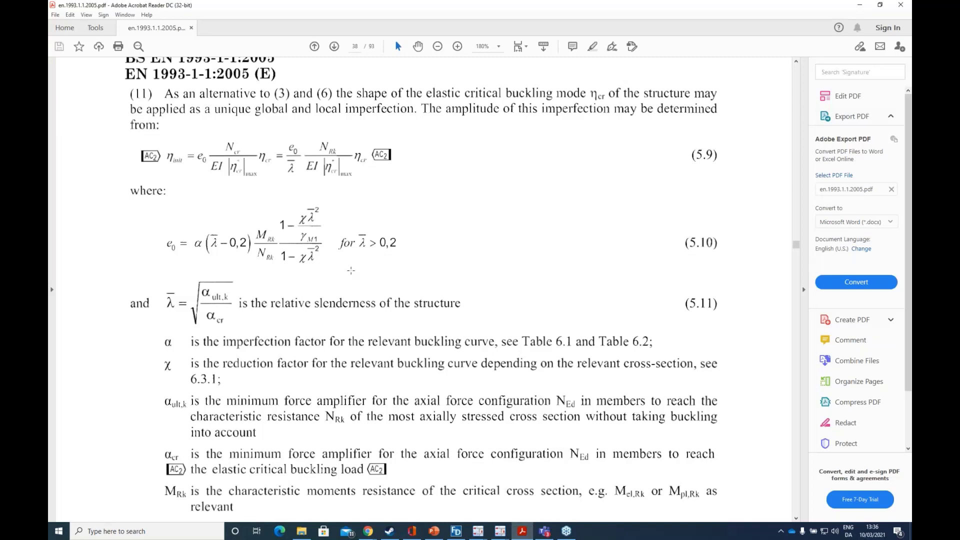
scroll(258, 157, "up", 1)
scroll(257, 157, "up", 5)
scroll(227, 150, "down", 5)
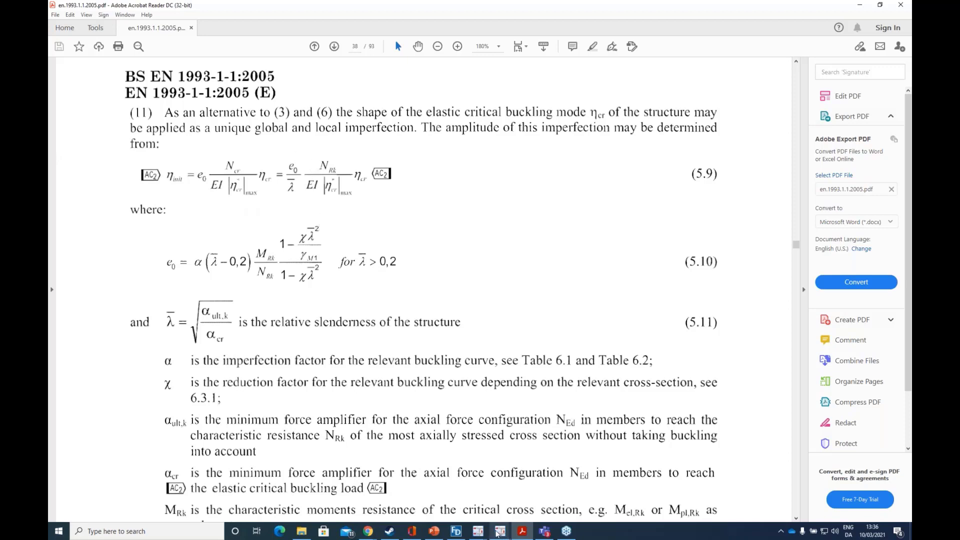
Step: Switch back to the column model and run the imperfections calculation for load combination lc with 3 required shapes
mouse_move(500, 533)
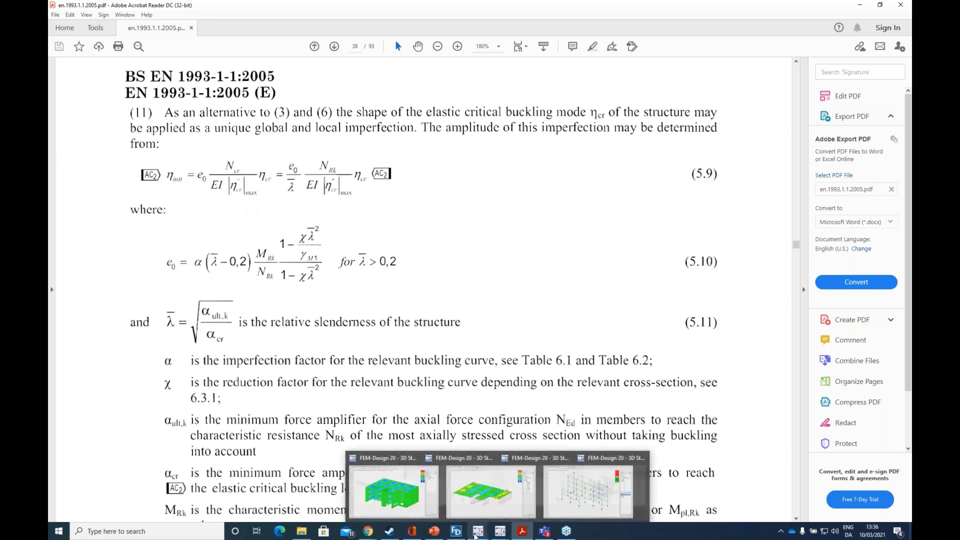
left_click(413, 503)
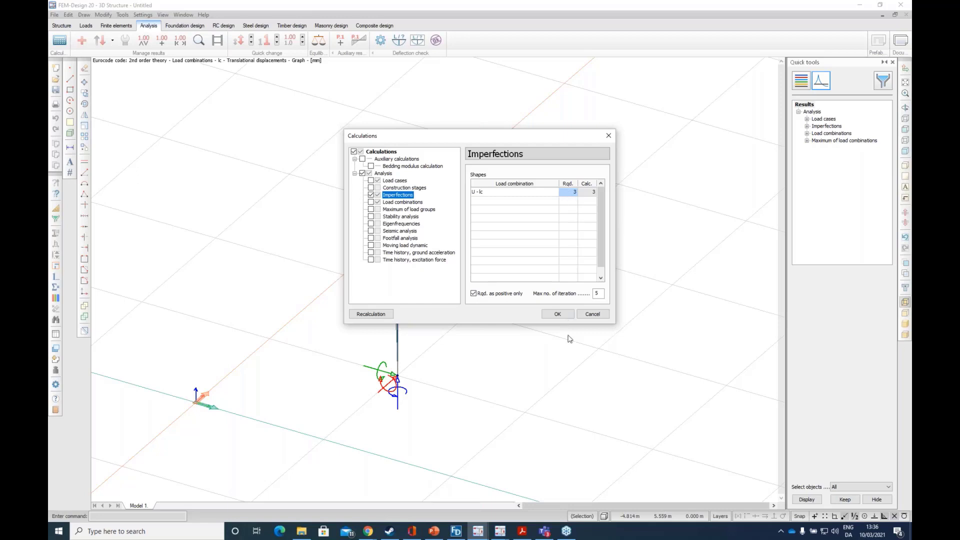
left_click(558, 315)
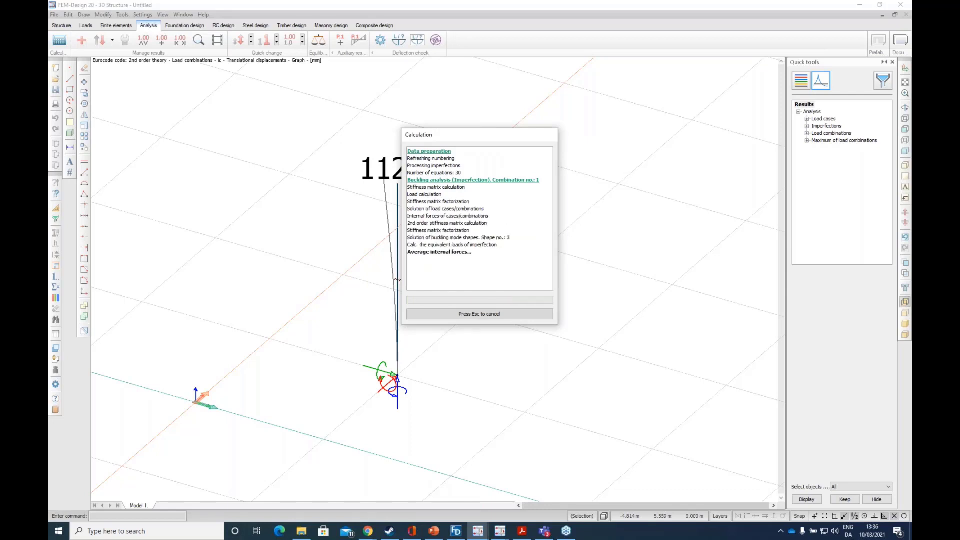
left_click(492, 314)
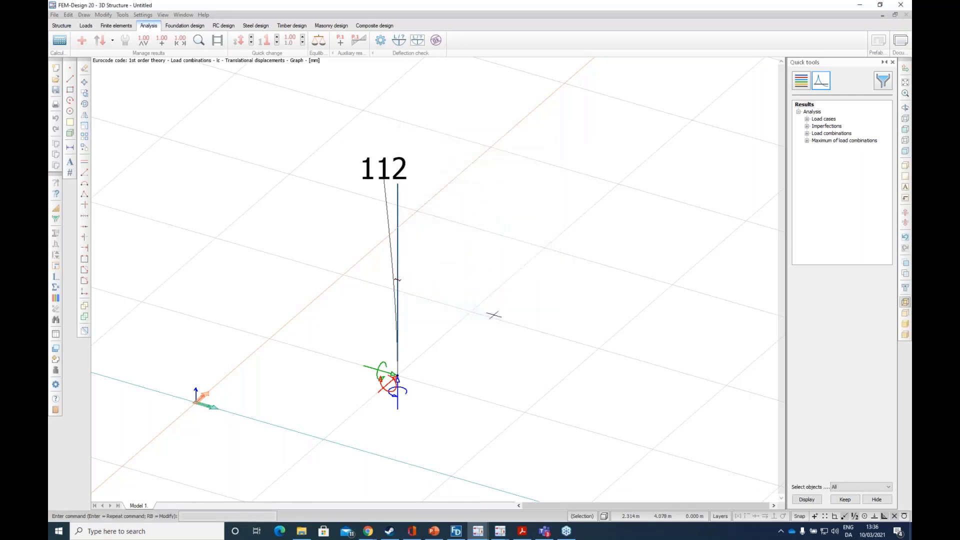
Step: Enable second-order analysis with imperfection shape 1 for load combination lc, and run the load combinations calculation
left_click(59, 42)
left_click(369, 203)
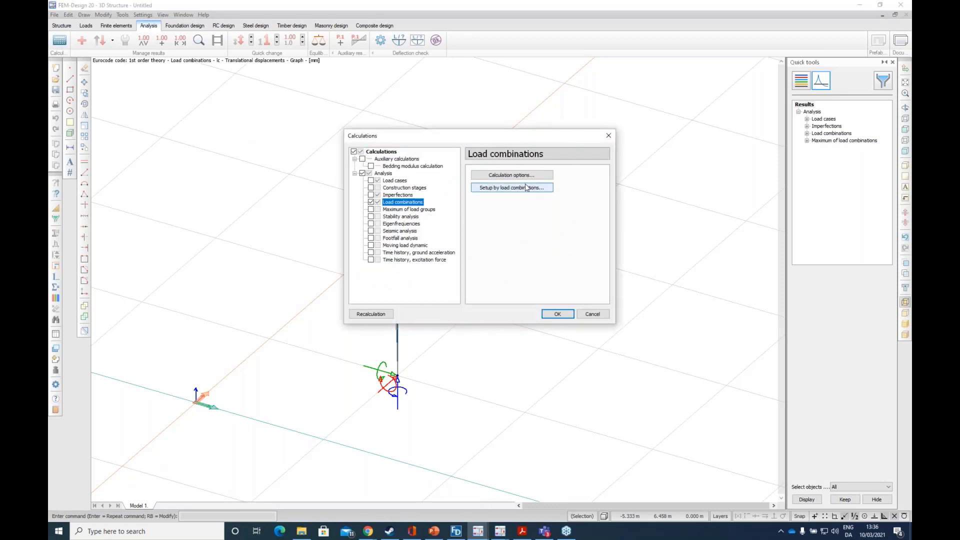
left_click(488, 190)
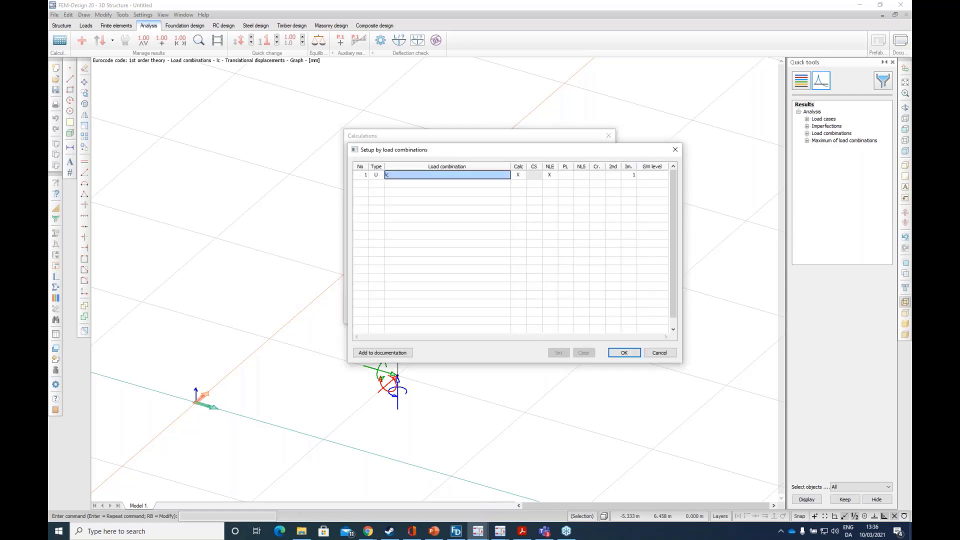
left_click_drag(499, 153, 518, 254)
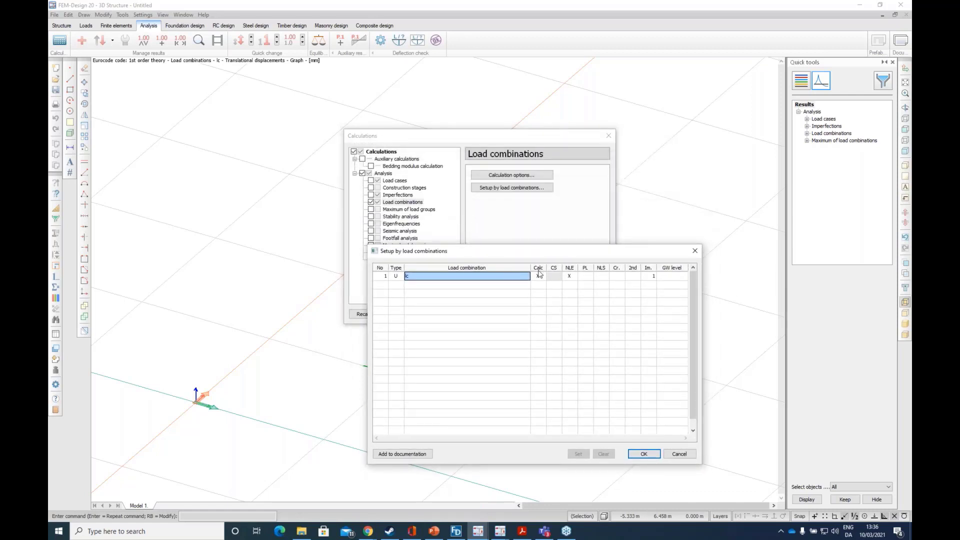
left_click(636, 278)
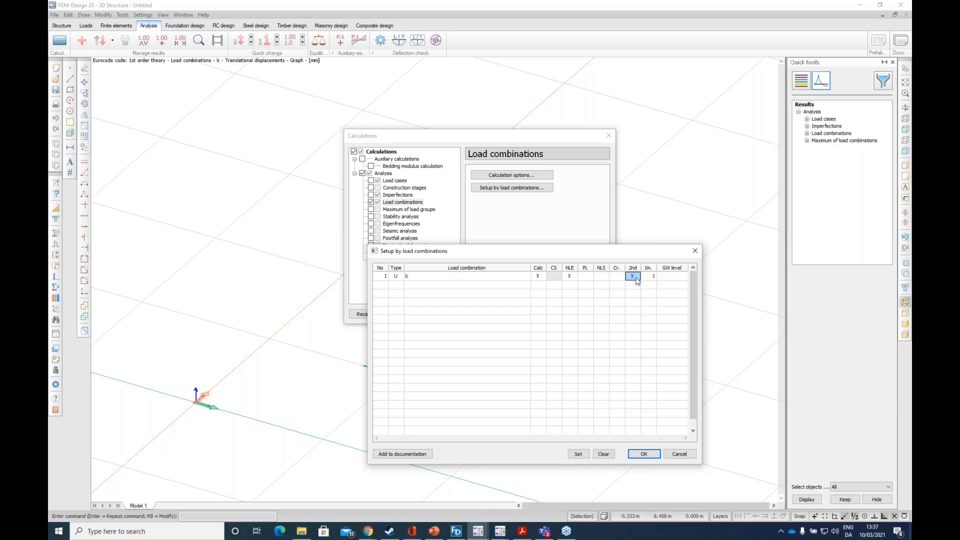
left_click(654, 278)
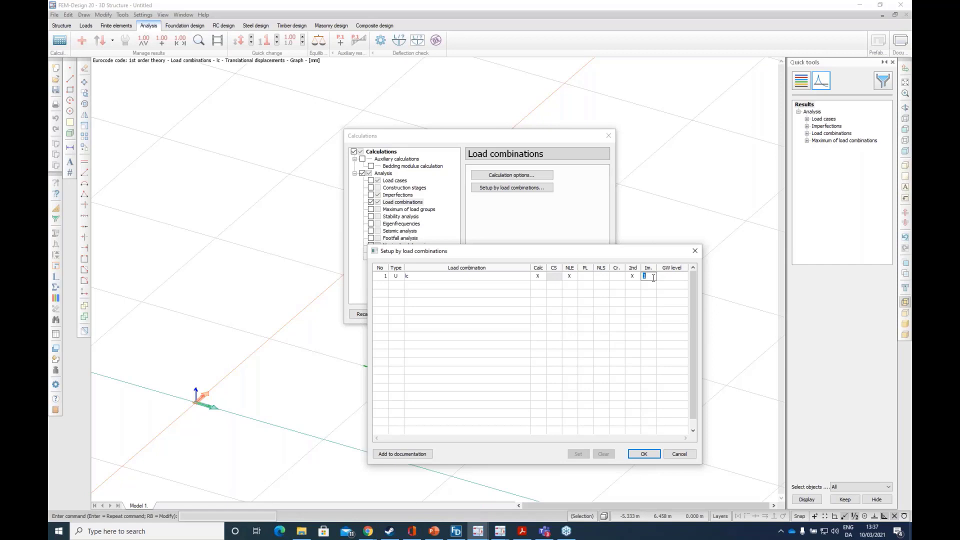
left_click(644, 453)
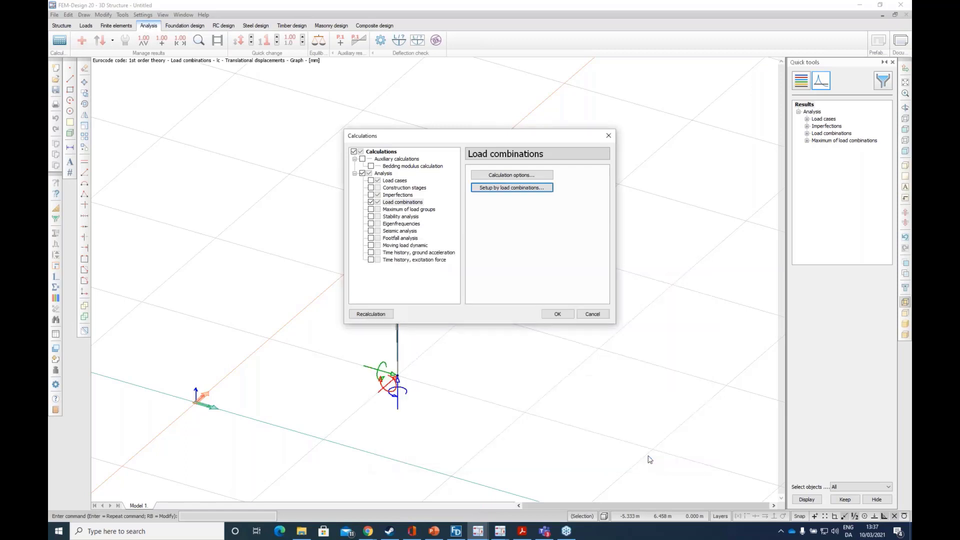
left_click(557, 314)
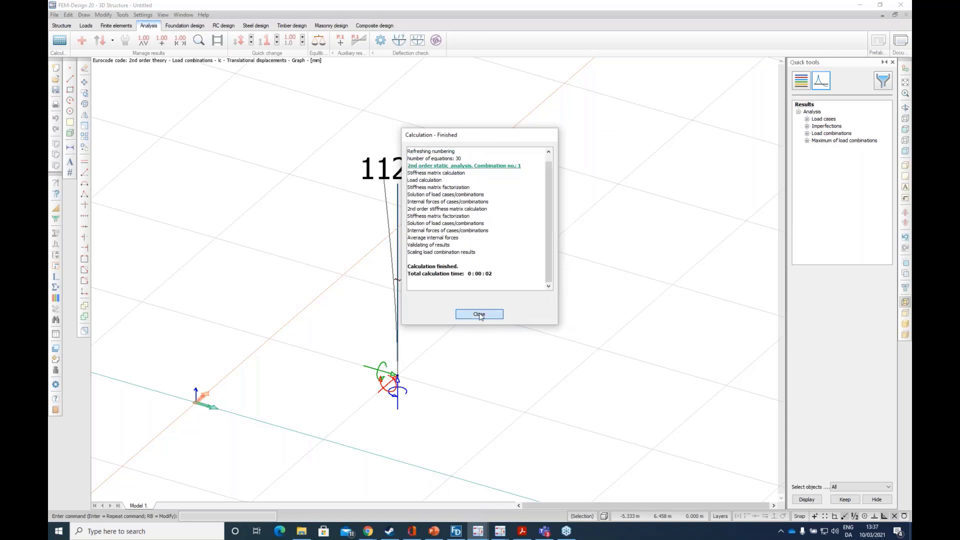
left_click(477, 318)
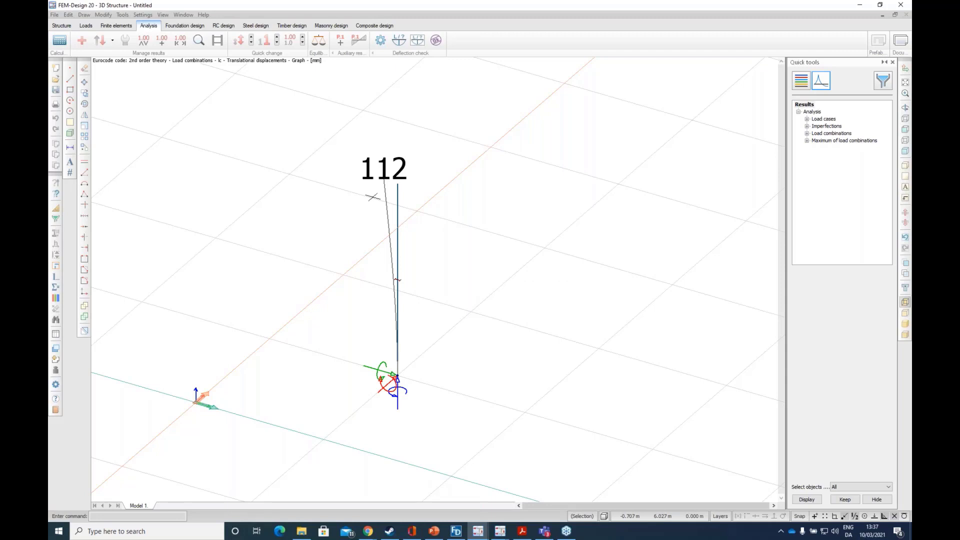
Step: Open the FEM-Design Wiki in the browser and look through its main page for manuals, new features and support resources
left_click(203, 15)
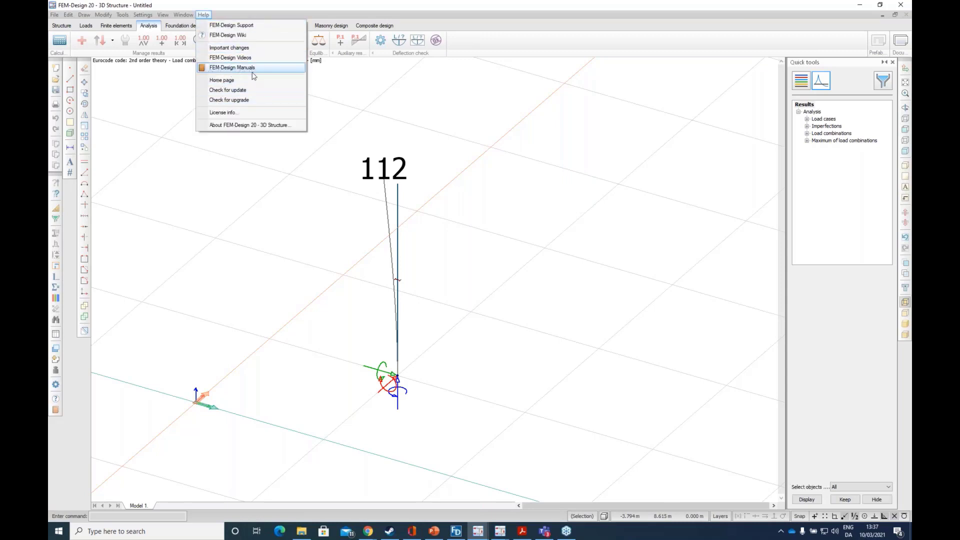
left_click(236, 36)
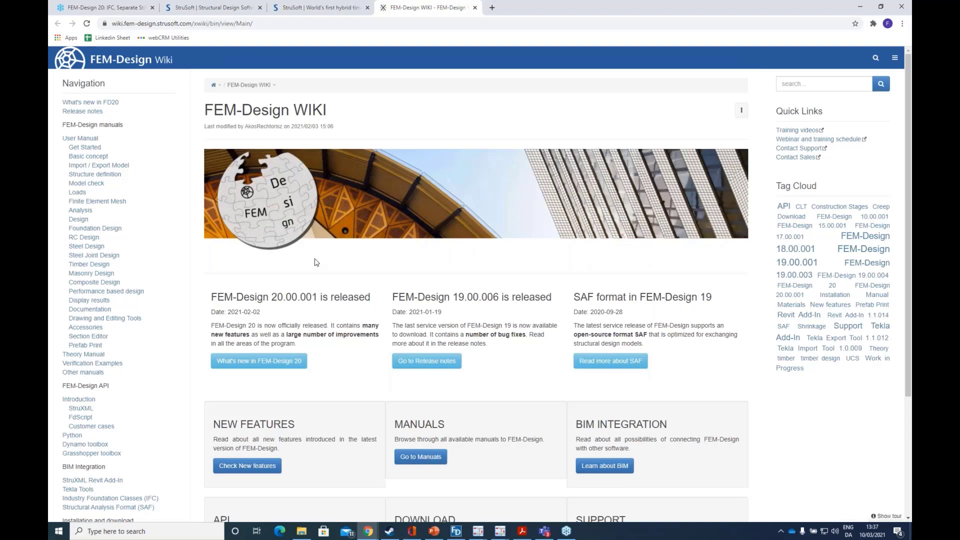
scroll(315, 262, "down", 1)
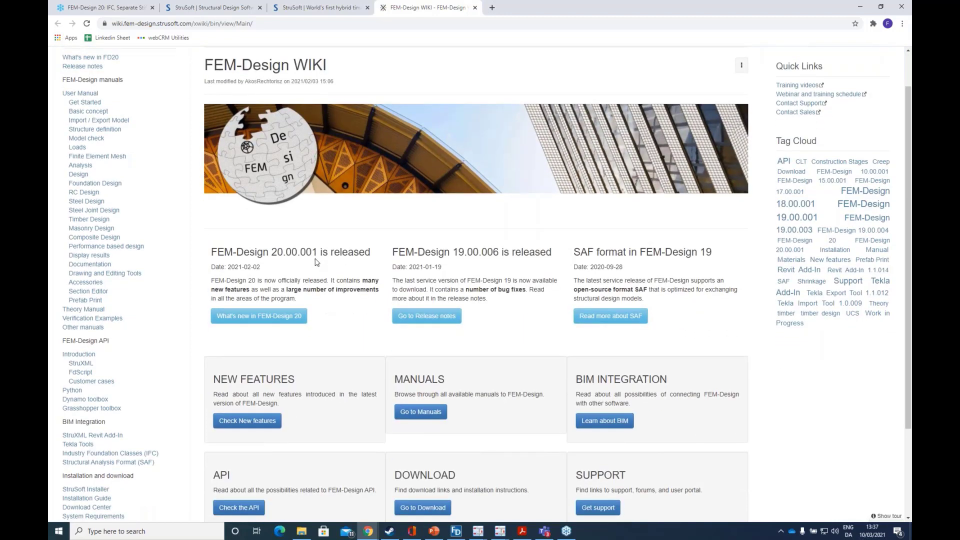
scroll(315, 262, "down", 1)
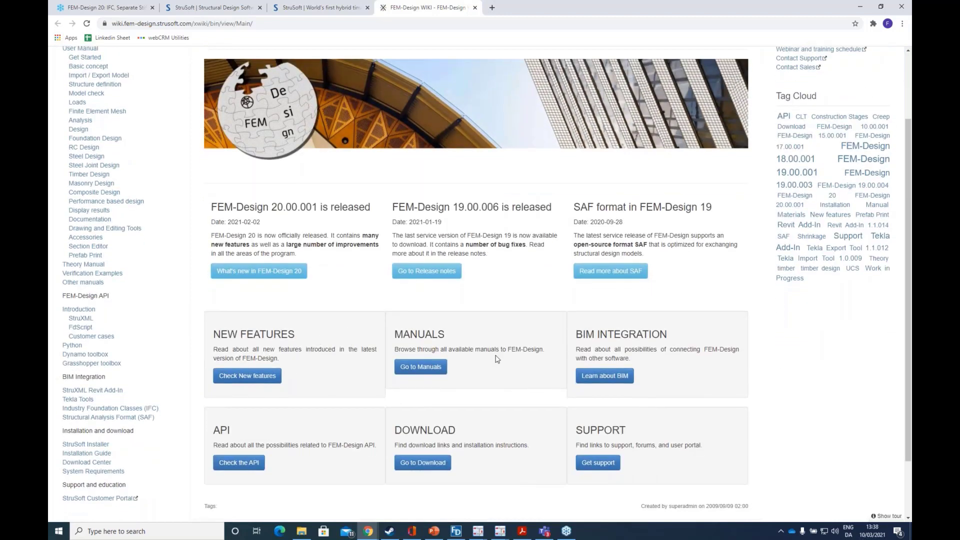
scroll(494, 316, "down", 2)
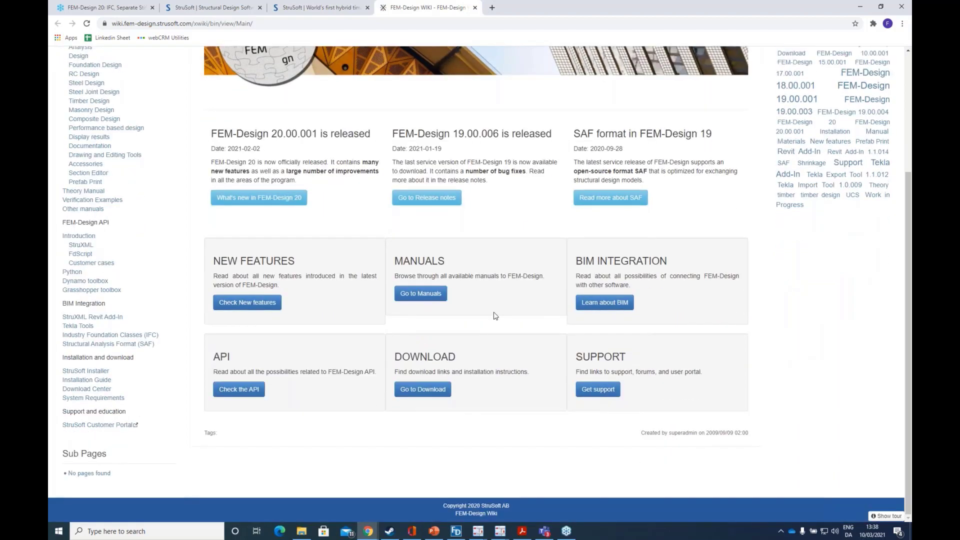
scroll(378, 254, "up", 2)
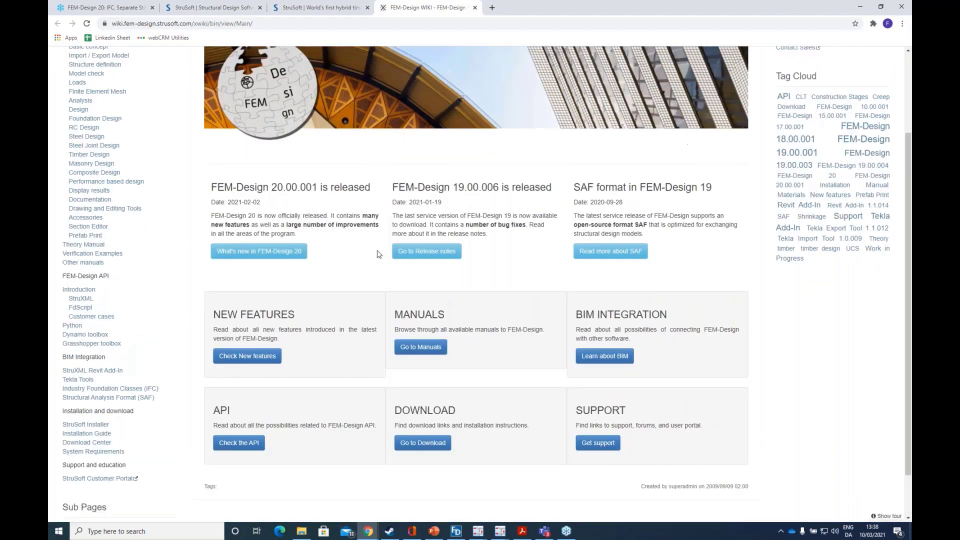
scroll(299, 142, "up", 1)
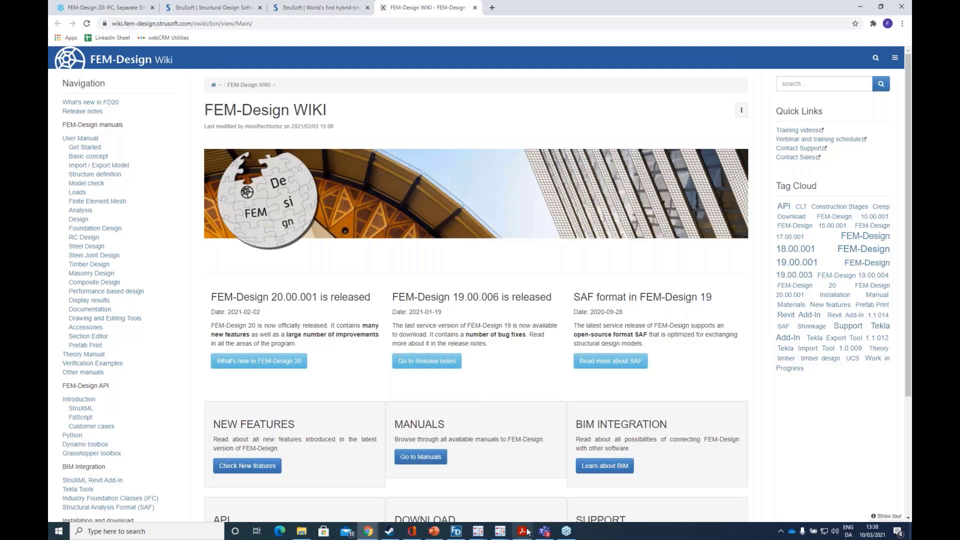
mouse_move(545, 535)
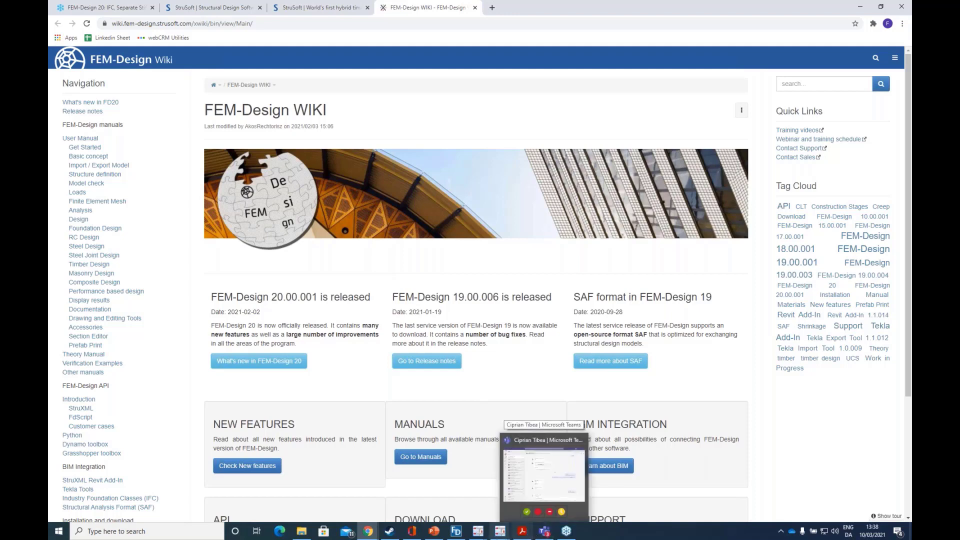
Step: Switch to the untitled multi-storey frame model and examine the analysis types in the calculation settings without running any
mouse_move(479, 536)
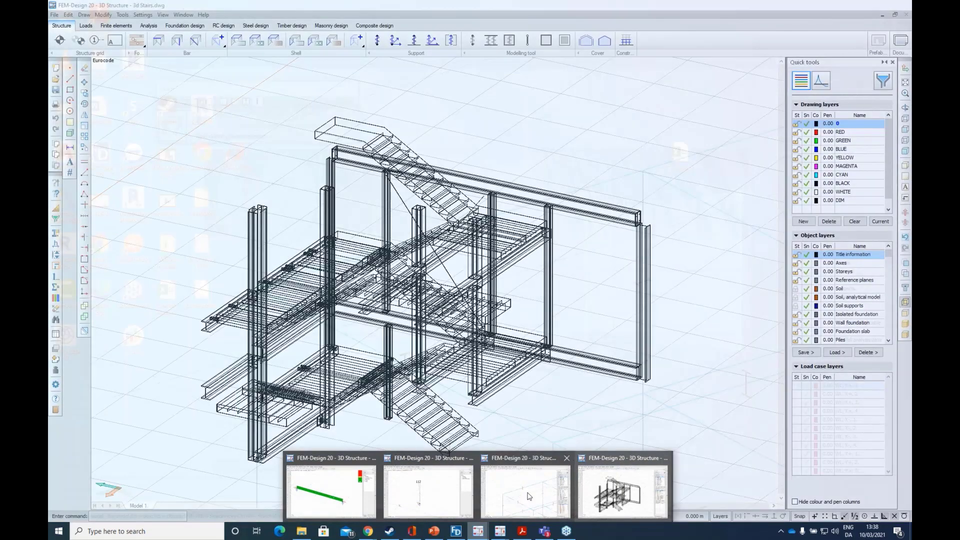
scroll(341, 194, "down", 5)
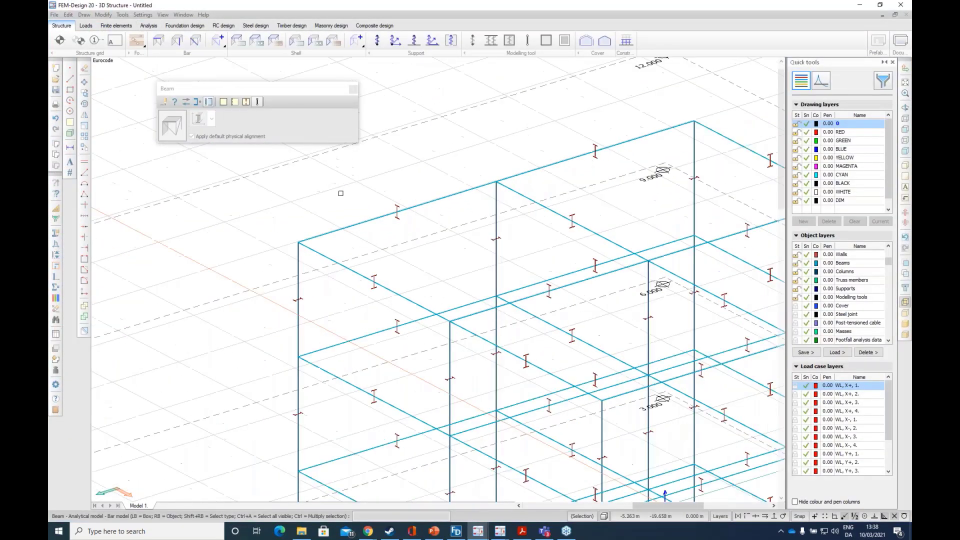
middle_click_drag(435, 272, 302, 205)
left_click(155, 27)
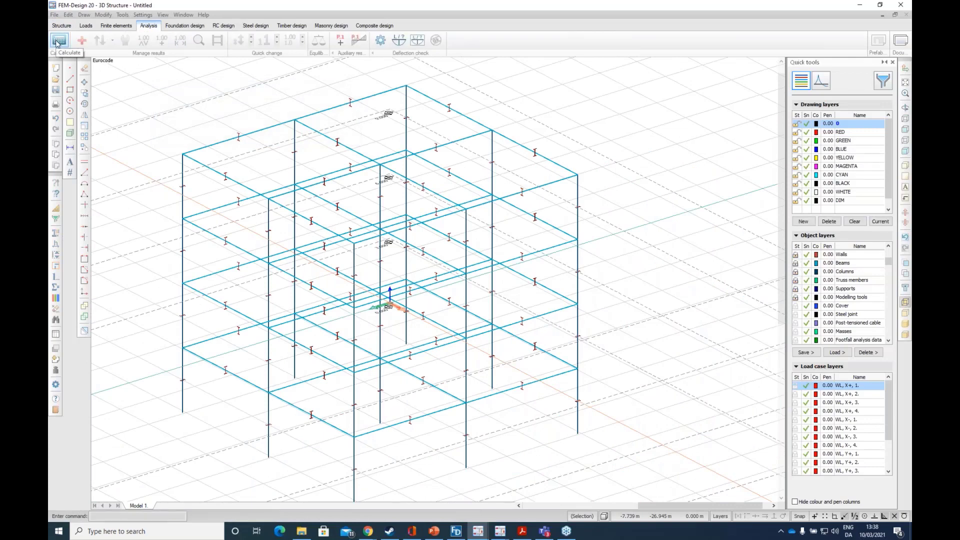
left_click(57, 42)
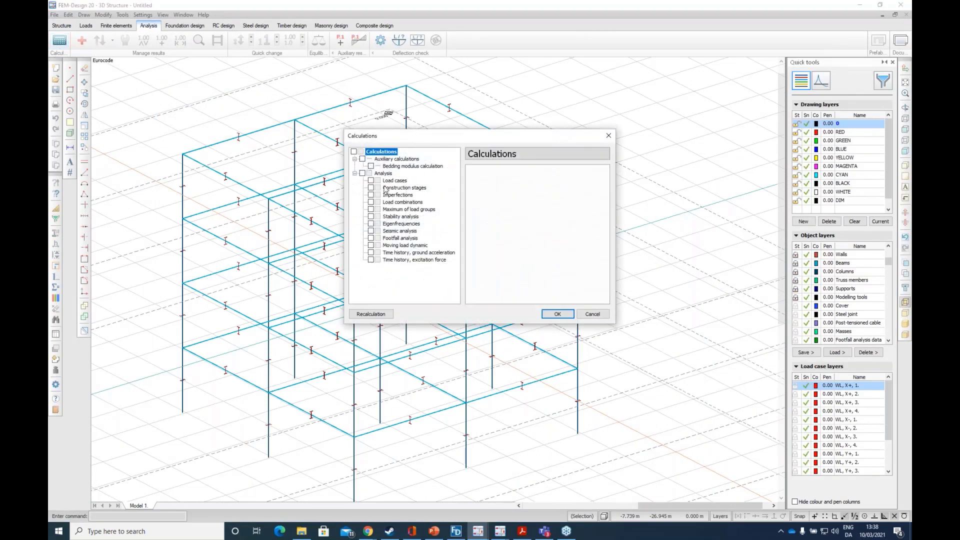
left_click_drag(423, 138, 429, 131)
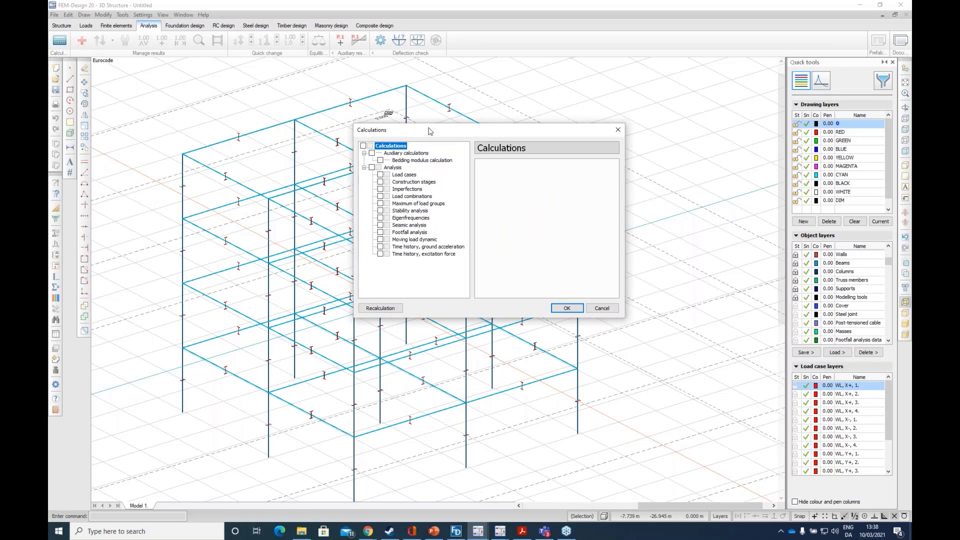
left_click(602, 307)
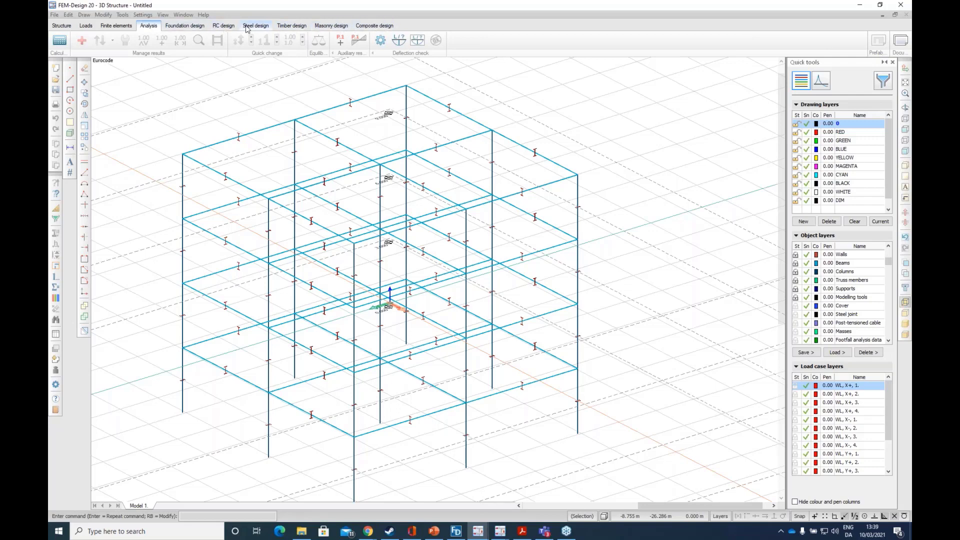
Step: Bring up RC design in the frame model, and switch to the RC detailed results model to view its reinforcement design types
left_click(229, 31)
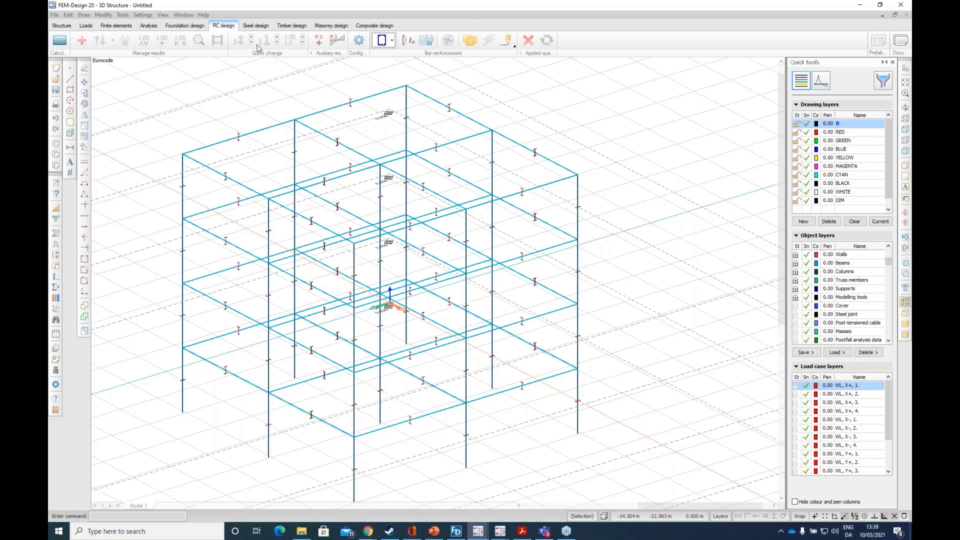
mouse_move(499, 532)
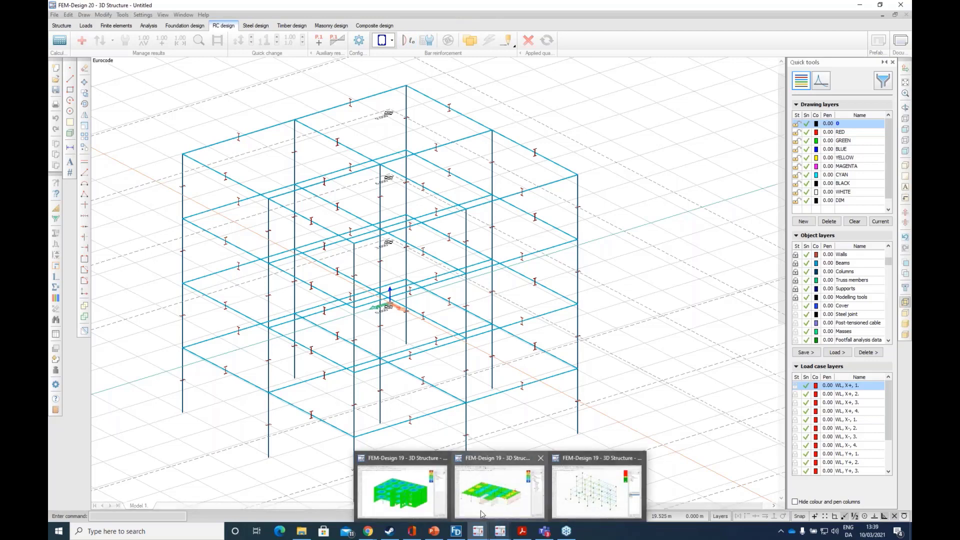
left_click(485, 510)
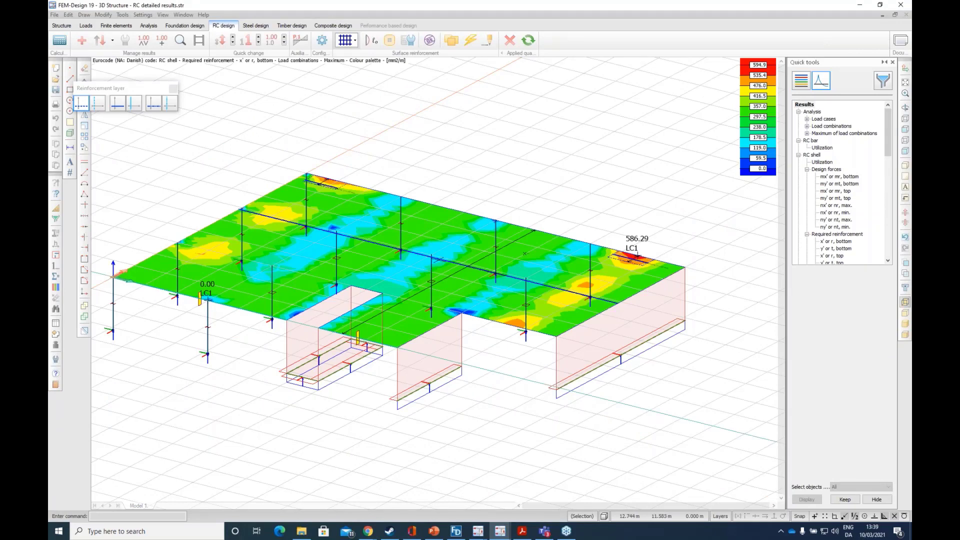
middle_click_drag(432, 268, 420, 269)
left_click(354, 41)
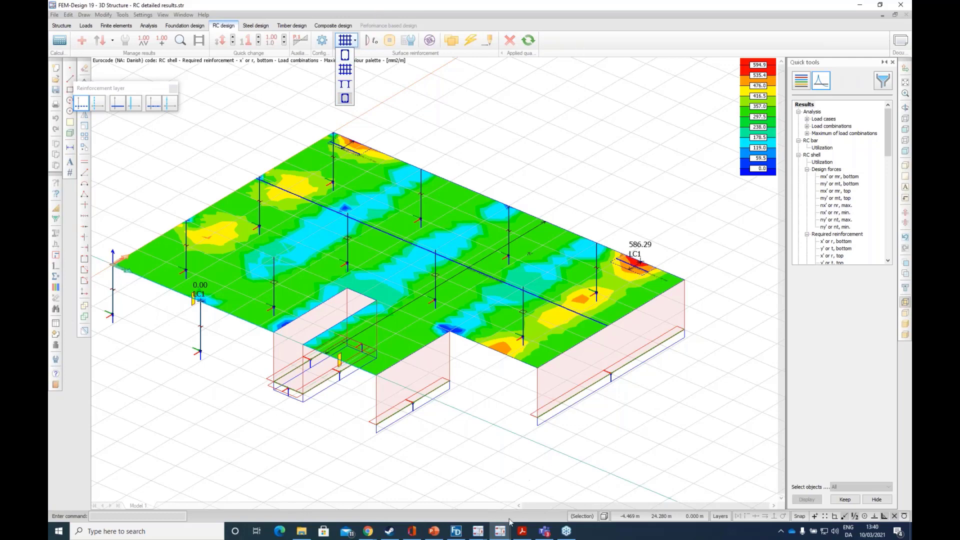
Step: View the RC design types offered in the untitled frame model, and return to the RC detailed results model
mouse_move(483, 536)
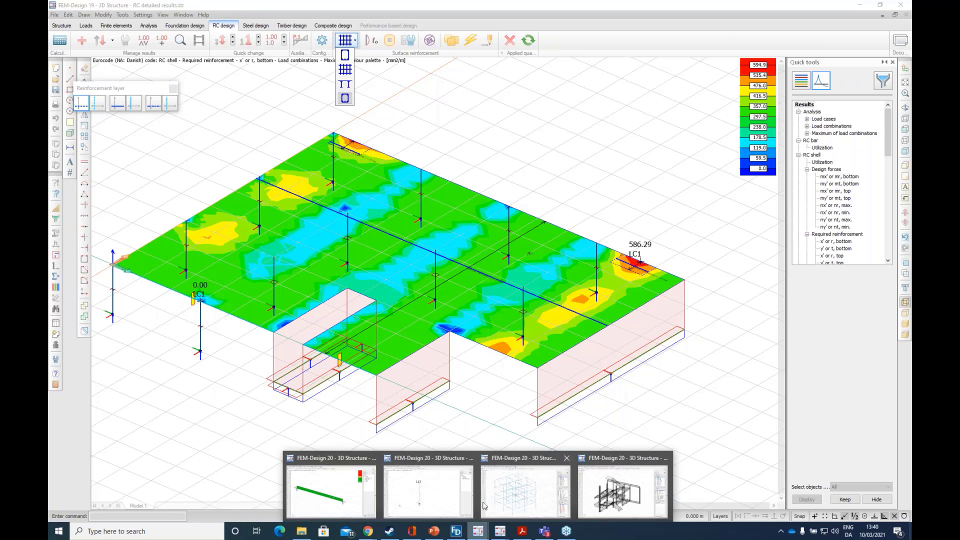
left_click(537, 489)
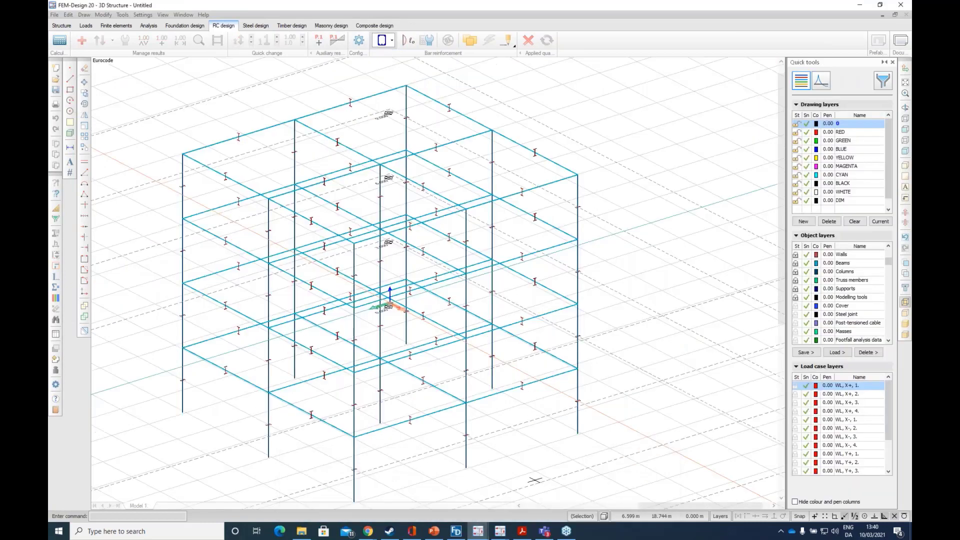
left_click(392, 40)
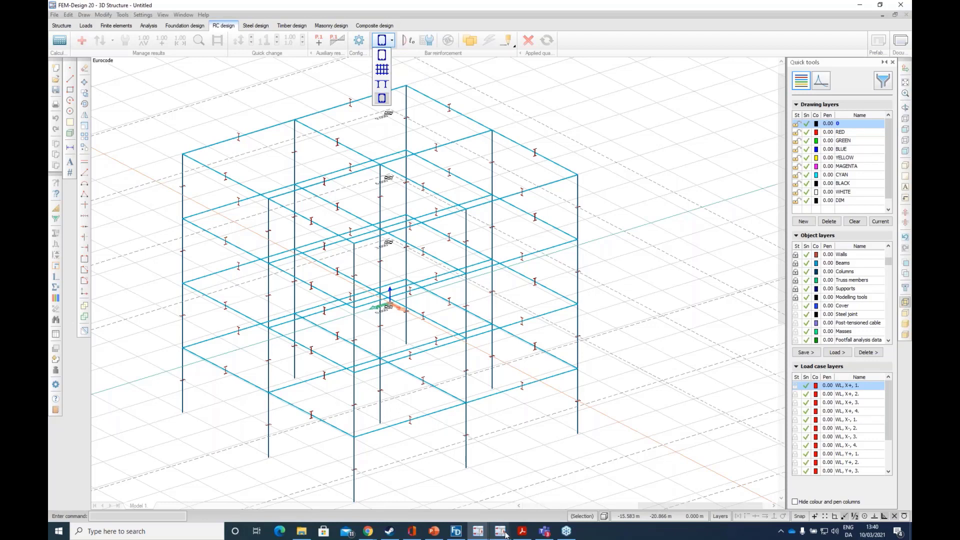
mouse_move(501, 532)
left_click(497, 498)
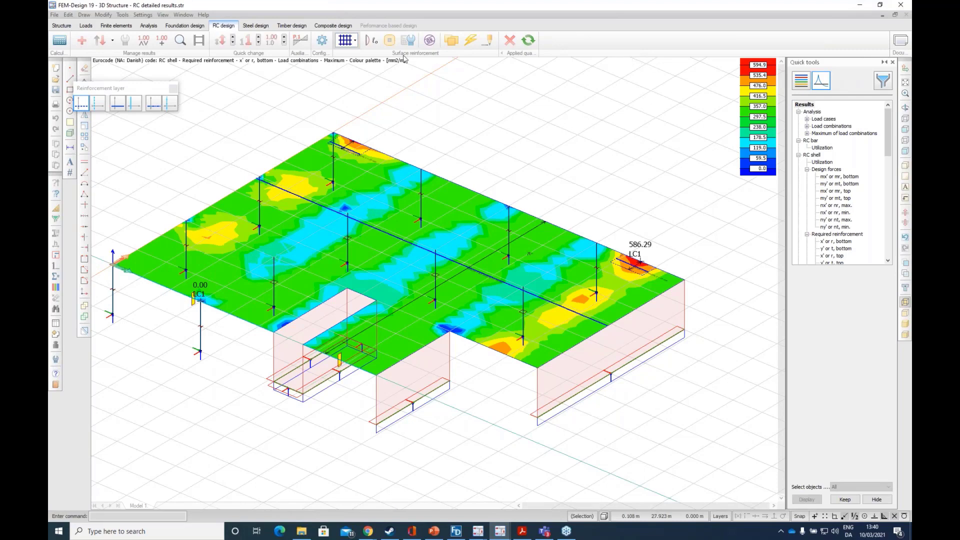
Step: Open the surface reinforcement check for load combinations with the utilization table displayed for the slab
scroll(134, 258, "up", 3)
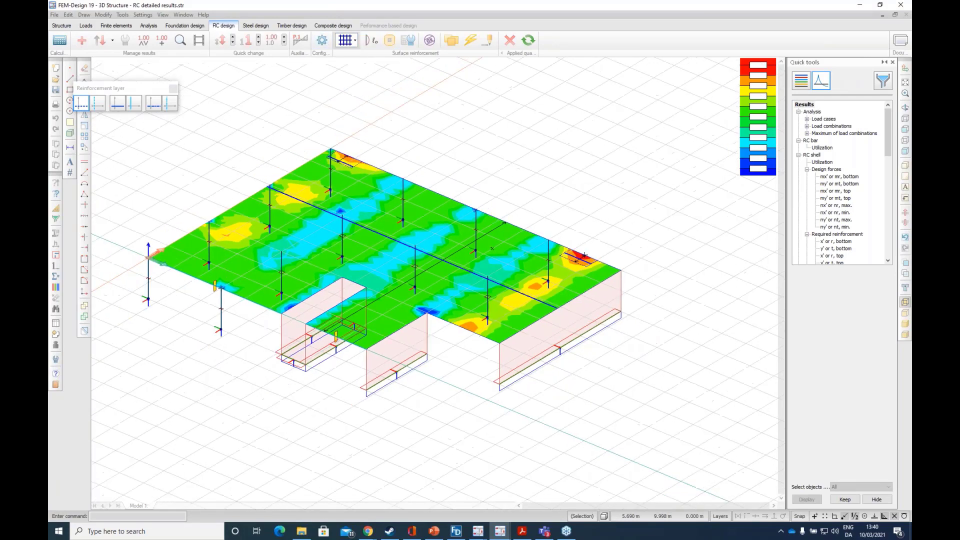
scroll(400, 320, "up", 2)
scroll(450, 250, "down", 4)
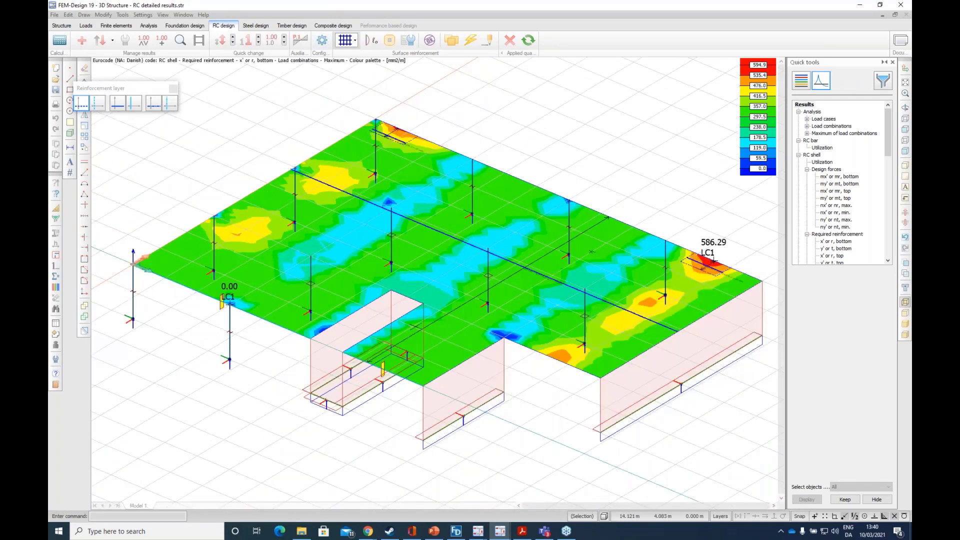
mouse_move(414, 327)
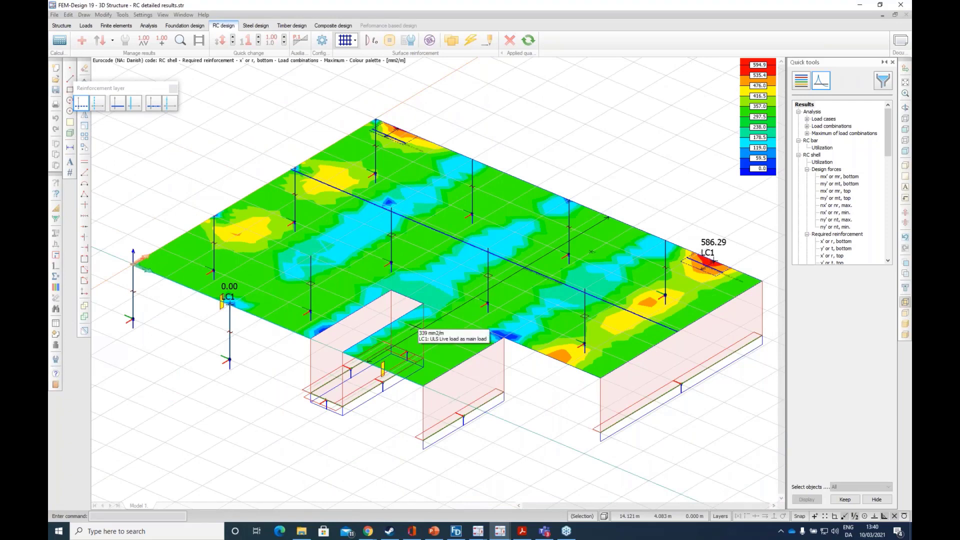
middle_click_drag(414, 327, 475, 337)
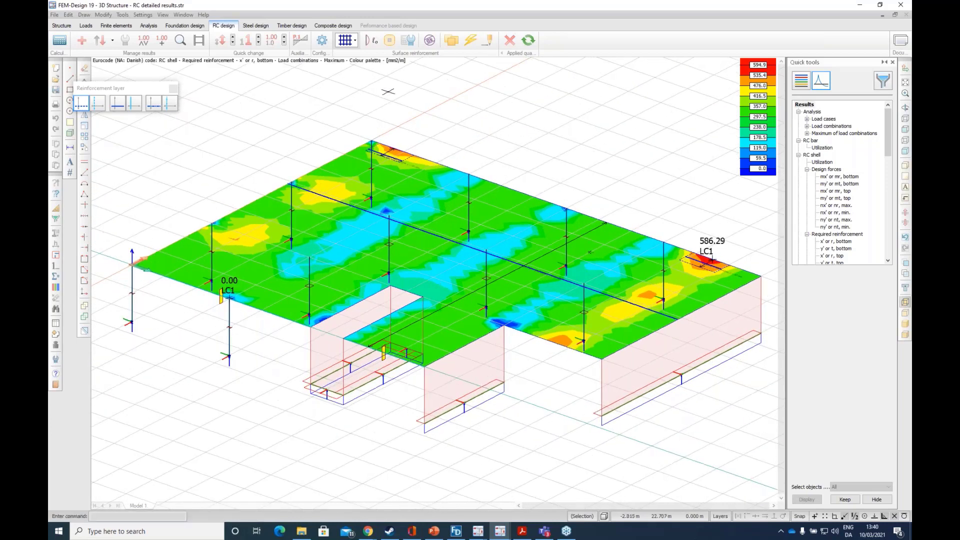
left_click(431, 42)
left_click(424, 42)
left_click(562, 206)
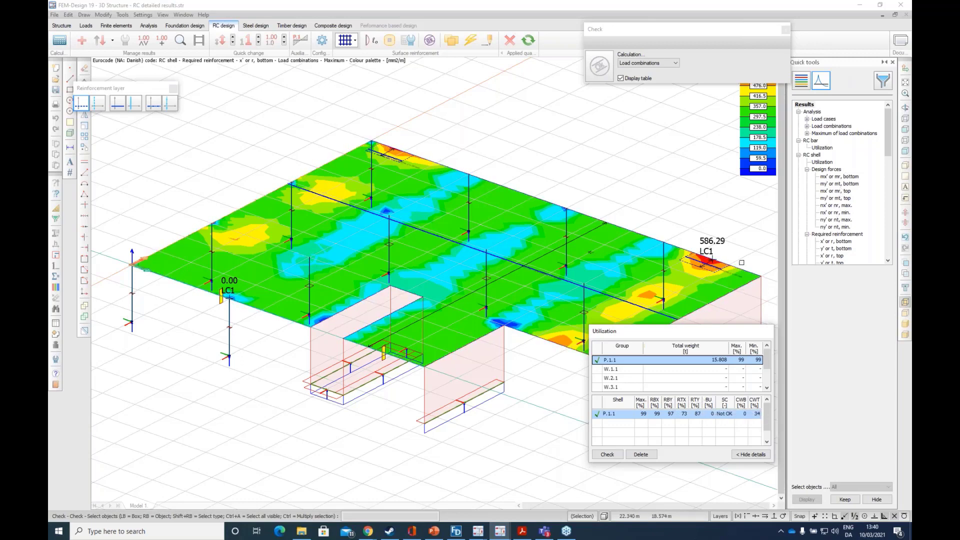
Step: Start Auto design for load combinations and review the bottom-face design parameters of plate P.1.1 without changing them
left_click(469, 43)
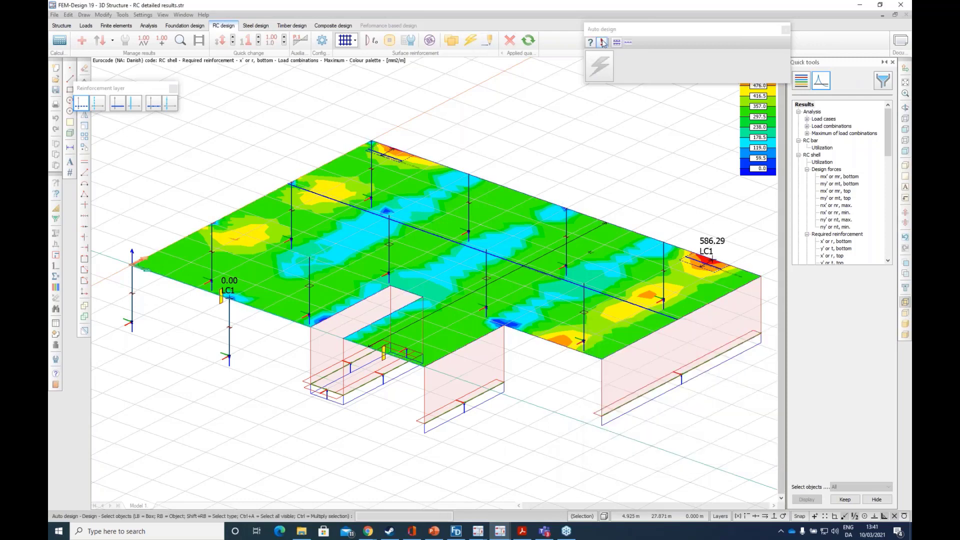
left_click(607, 454)
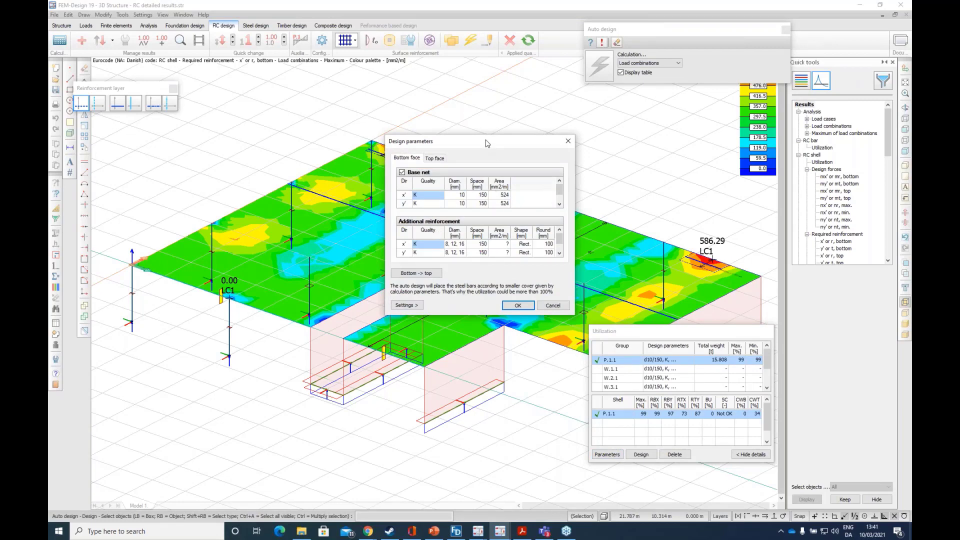
left_click_drag(488, 141, 266, 200)
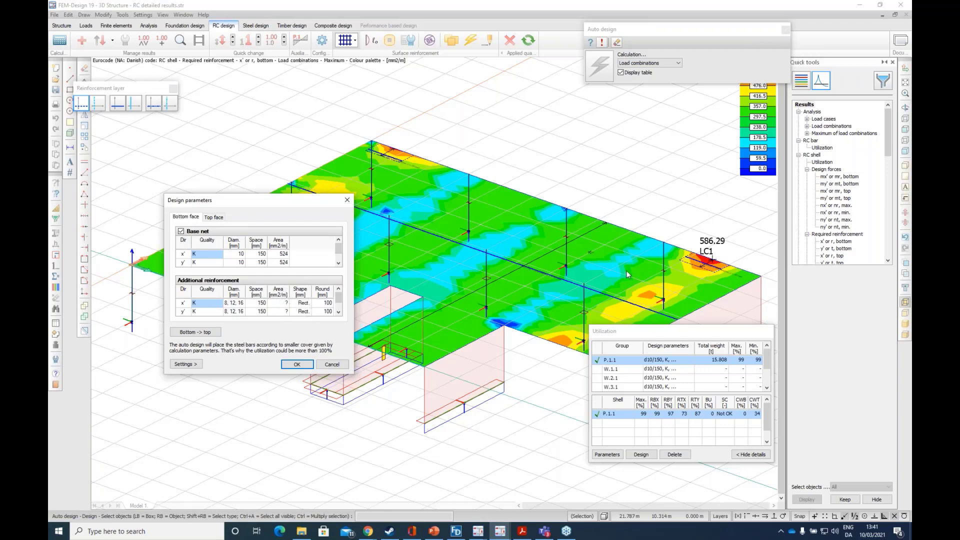
key("Escape")
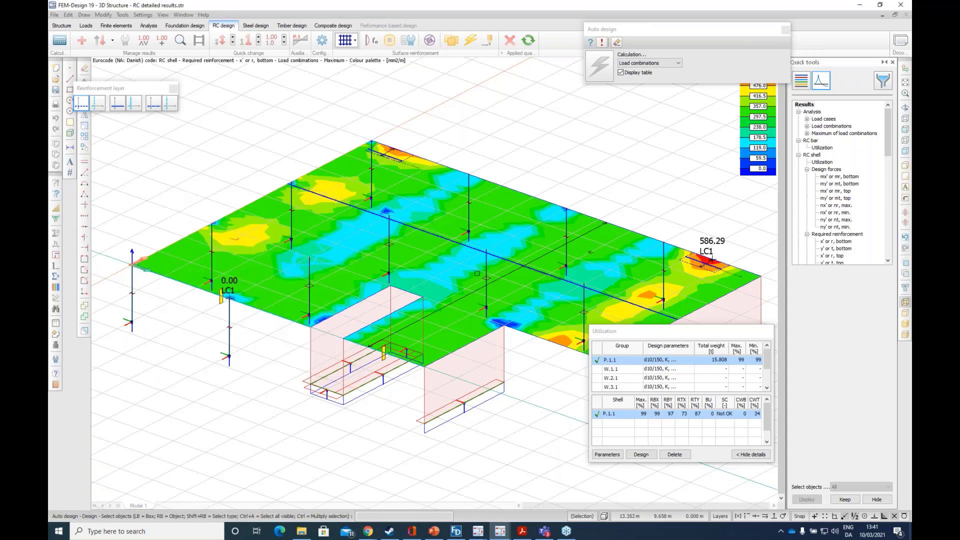
Step: Examine the slab's bottom base net in the x' direction and the additional reinforcement at the peak required area near the slab edge
middle_click_drag(436, 280, 500, 398, "alt")
scroll(555, 232, "up", 5)
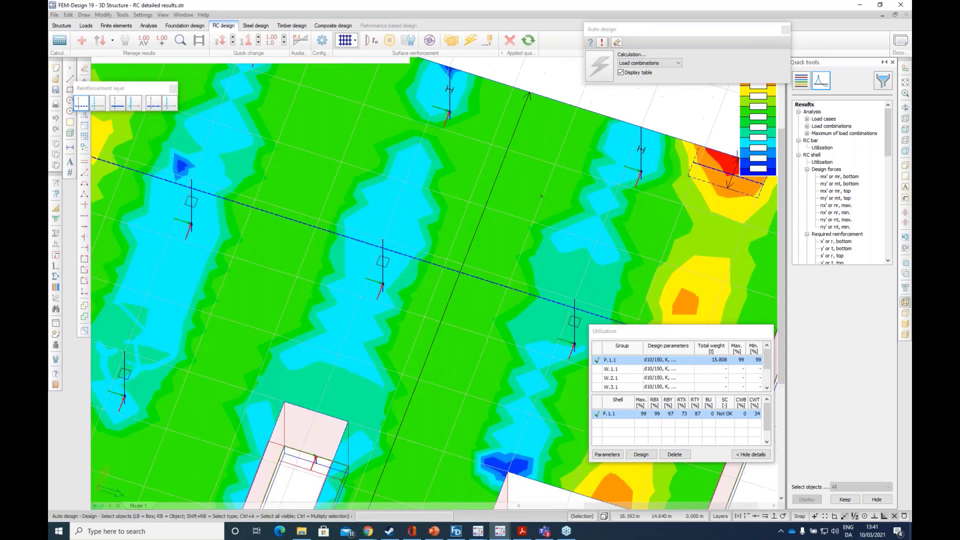
scroll(451, 254, "down", 5)
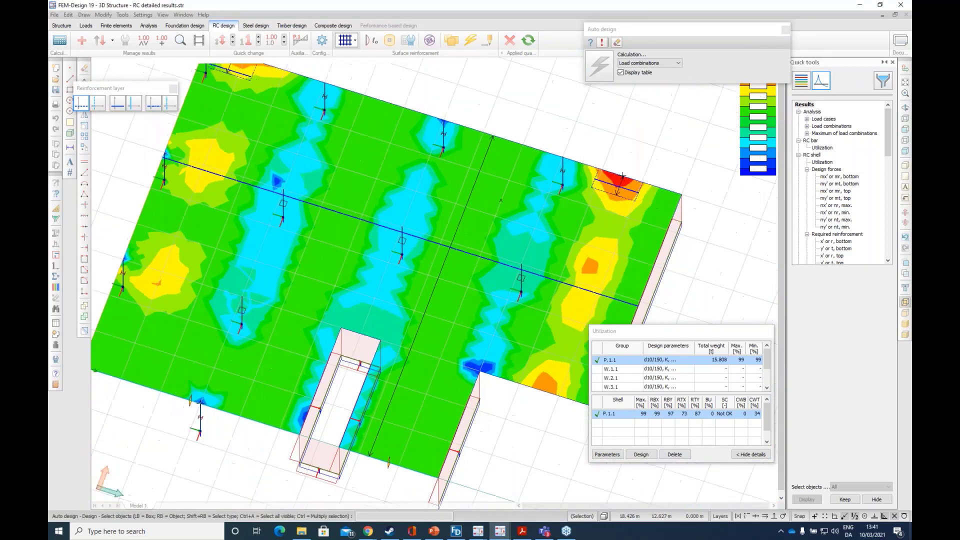
scroll(549, 242, "up", 2)
middle_click_drag(467, 287, 404, 282, "alt")
scroll(407, 257, "down", 3)
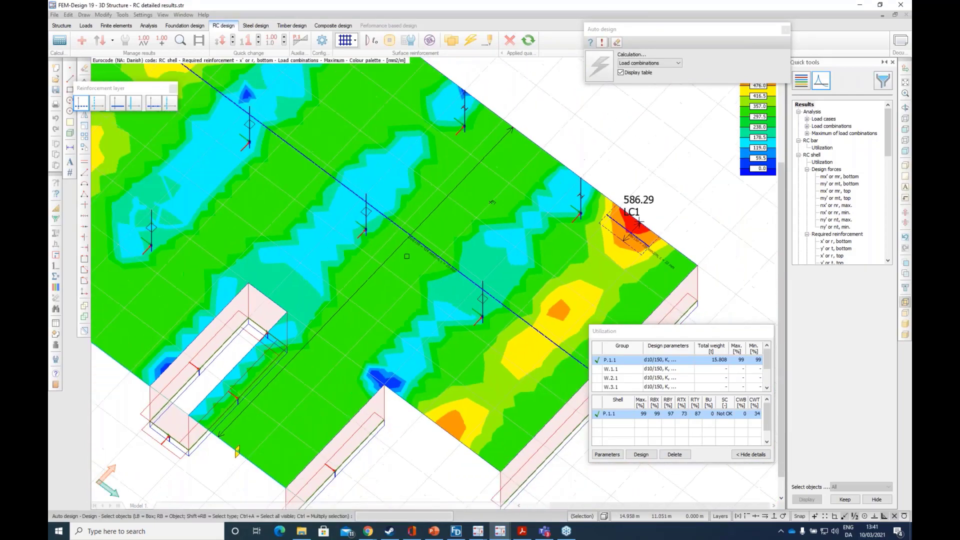
scroll(415, 247, "up", 8)
scroll(415, 234, "up", 2)
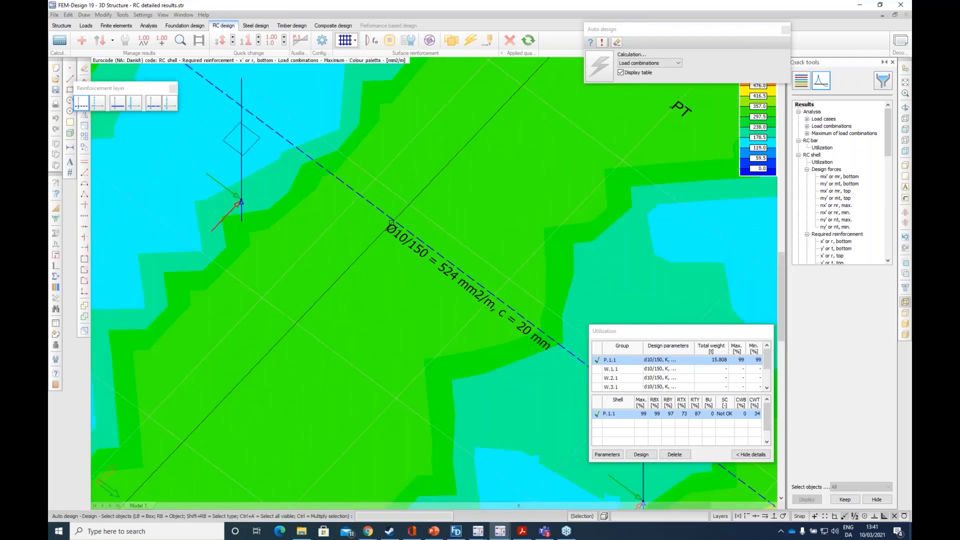
scroll(381, 226, "down", 4)
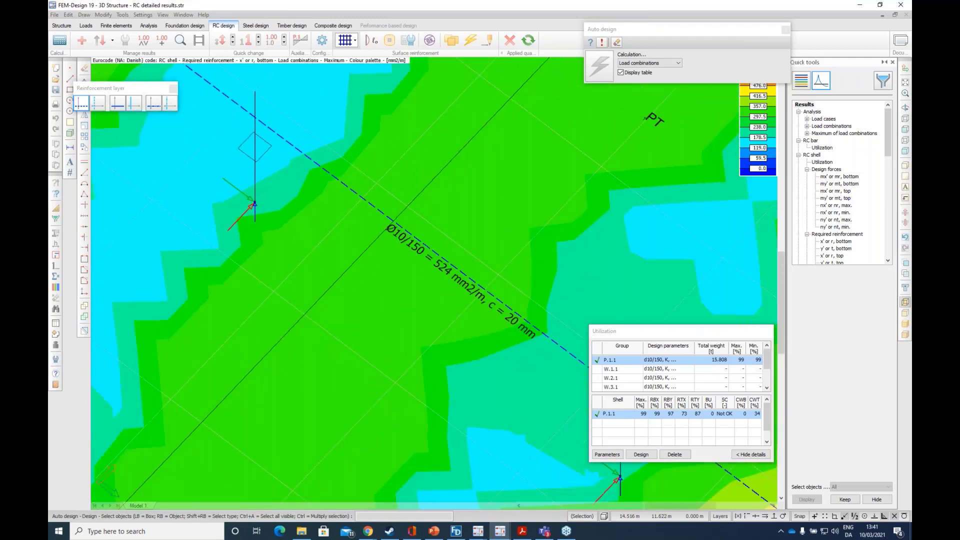
scroll(760, 202, "down", 2)
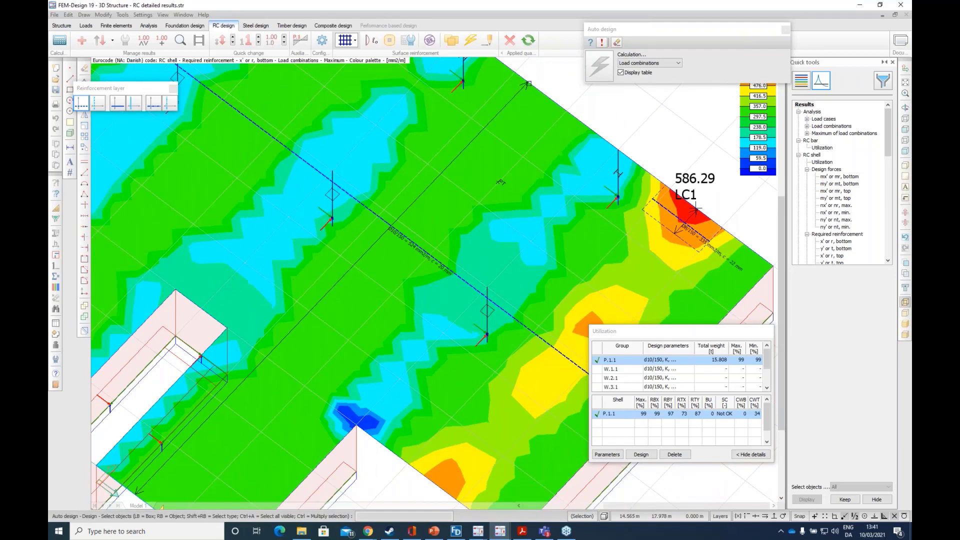
scroll(695, 209, "up", 3)
scroll(714, 220, "down", 2)
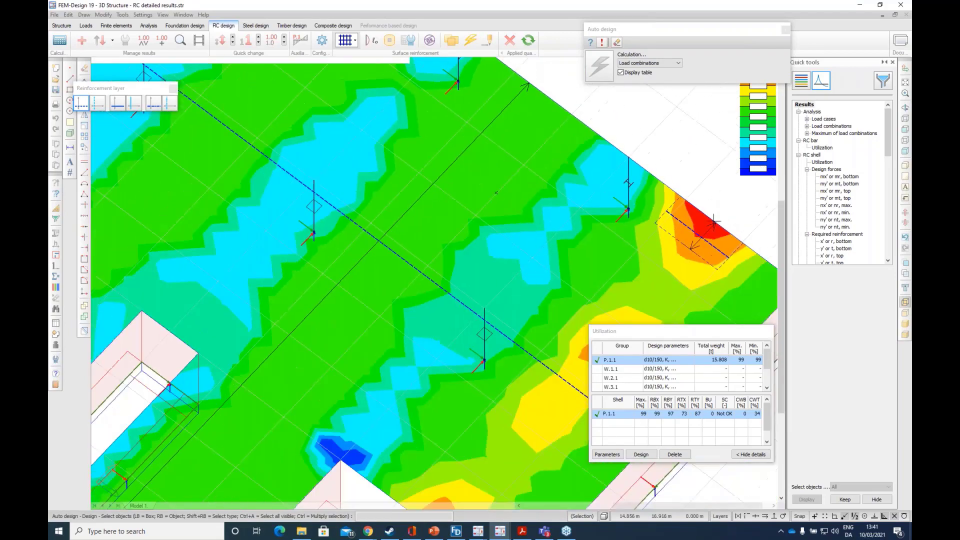
scroll(714, 221, "down", 3)
scroll(275, 420, "up", 3)
scroll(553, 247, "down", 6)
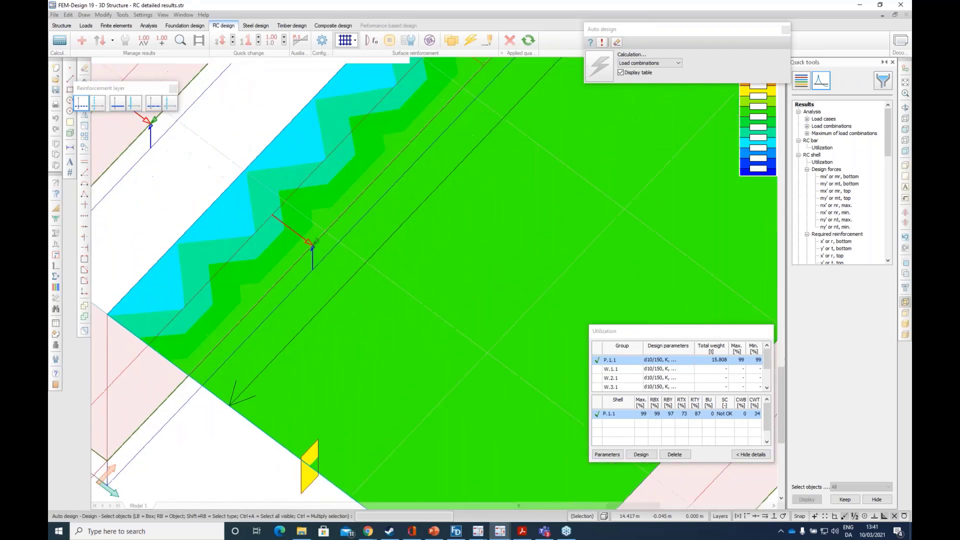
scroll(553, 248, "up", 5)
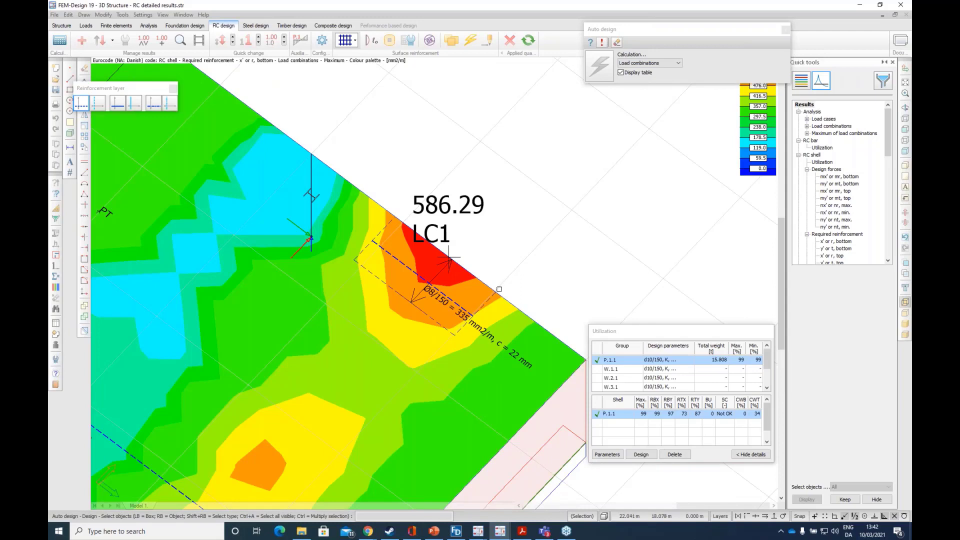
scroll(427, 303, "up", 3)
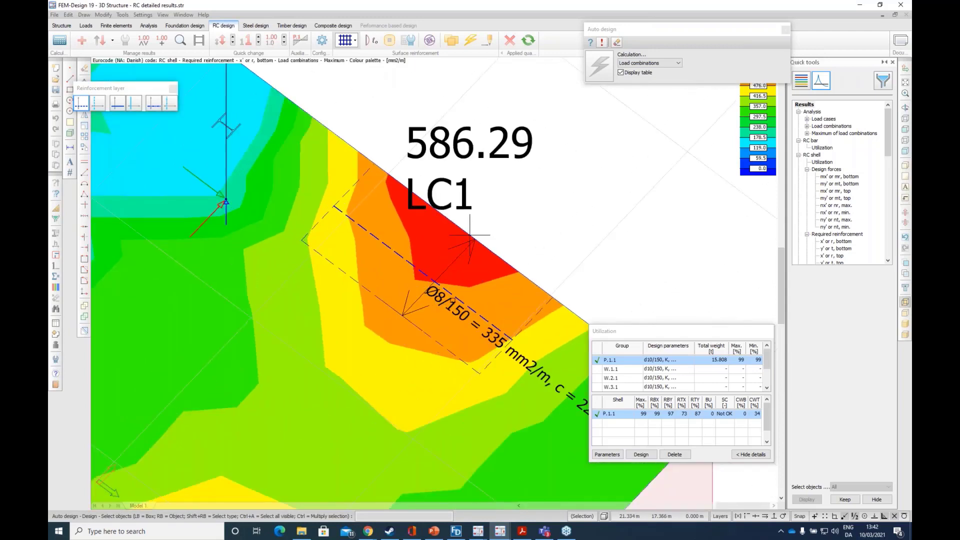
Step: Review the bar diameters allowed for additional bottom reinforcement in the x' direction of plate P.1.1, leaving the design parameters unchanged
left_click(607, 455)
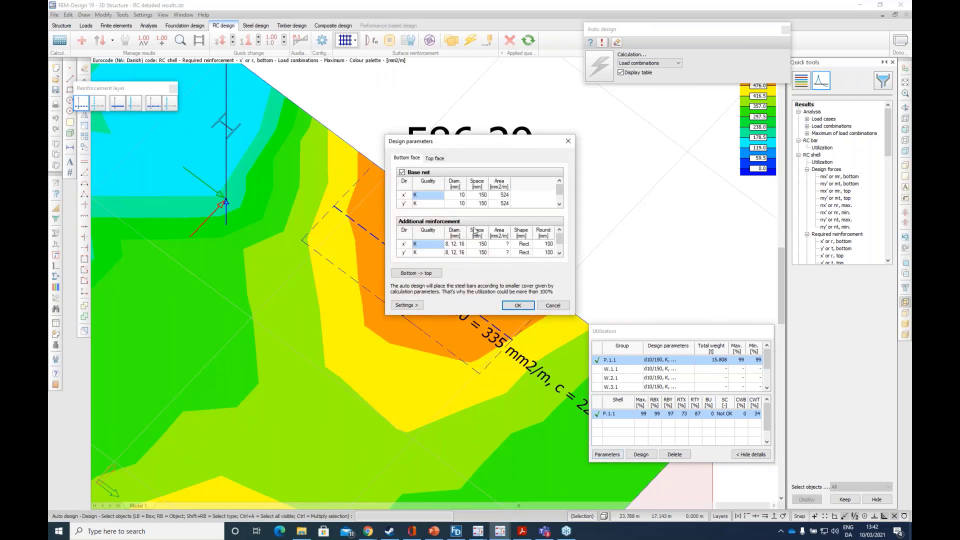
left_click(455, 253)
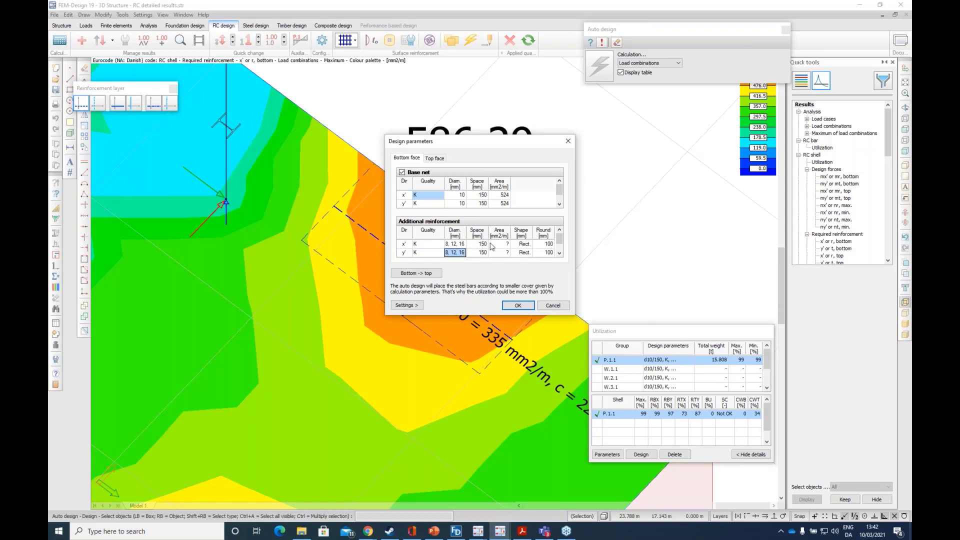
left_click_drag(490, 144, 207, 135)
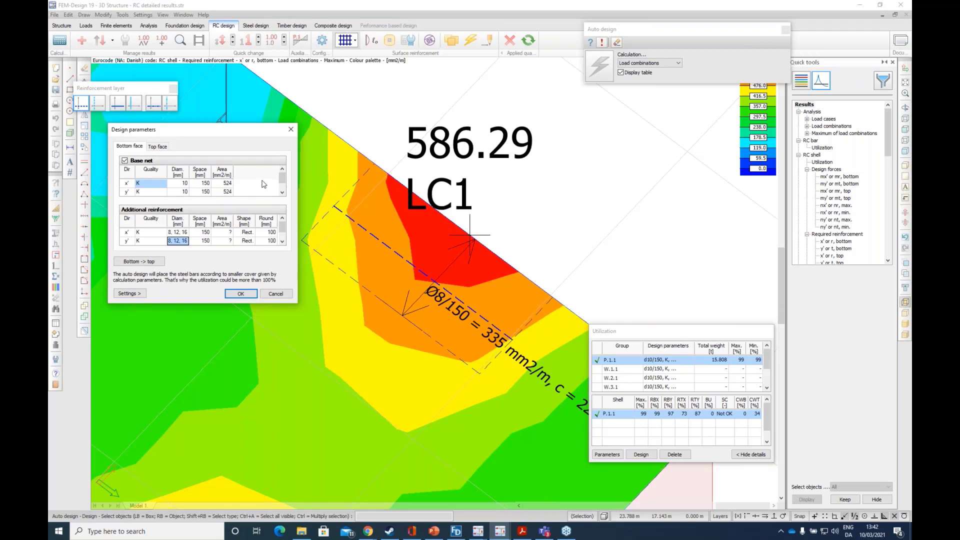
left_click(181, 235)
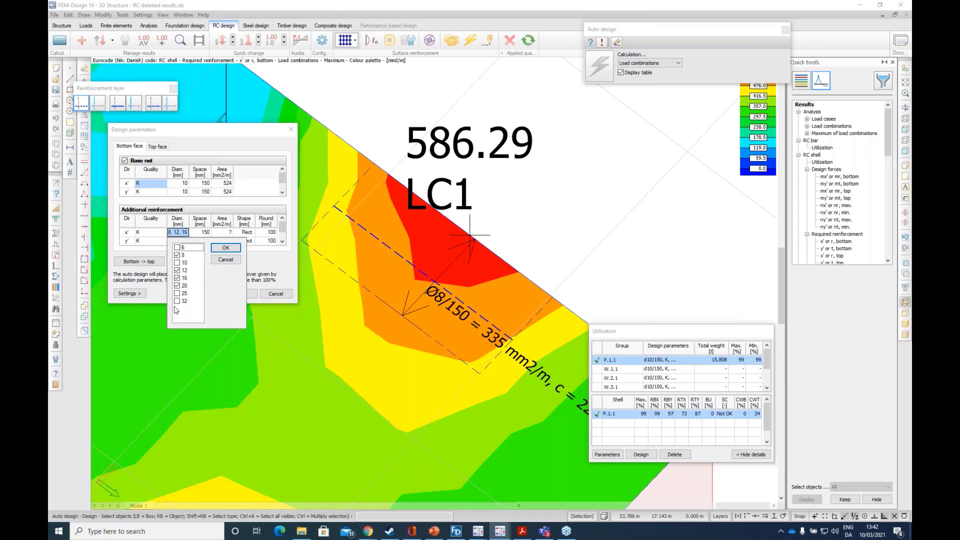
left_click(225, 260)
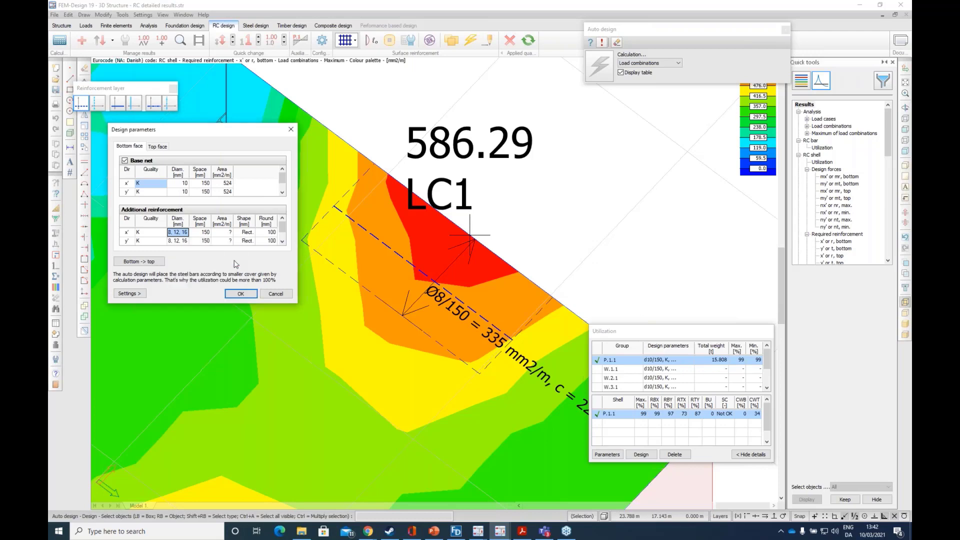
left_click(276, 294)
Step: Manually add a rectangular bottom x' reinforcement area around the interior column near the slab end, with 10 mm bars at 200 mm spacing and 20 mm cover
scroll(631, 185, "down", 5)
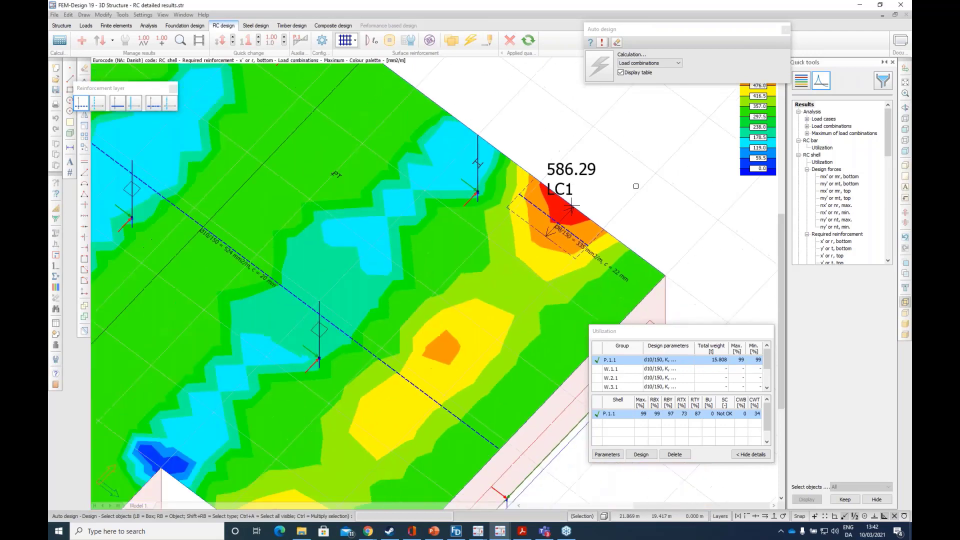
middle_click_drag(489, 364, 539, 251, "alt")
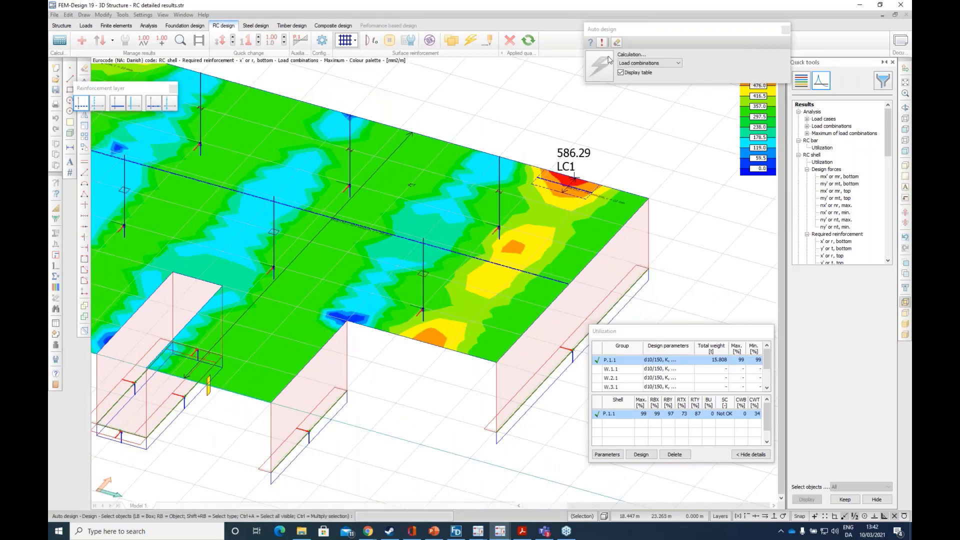
left_click(488, 40)
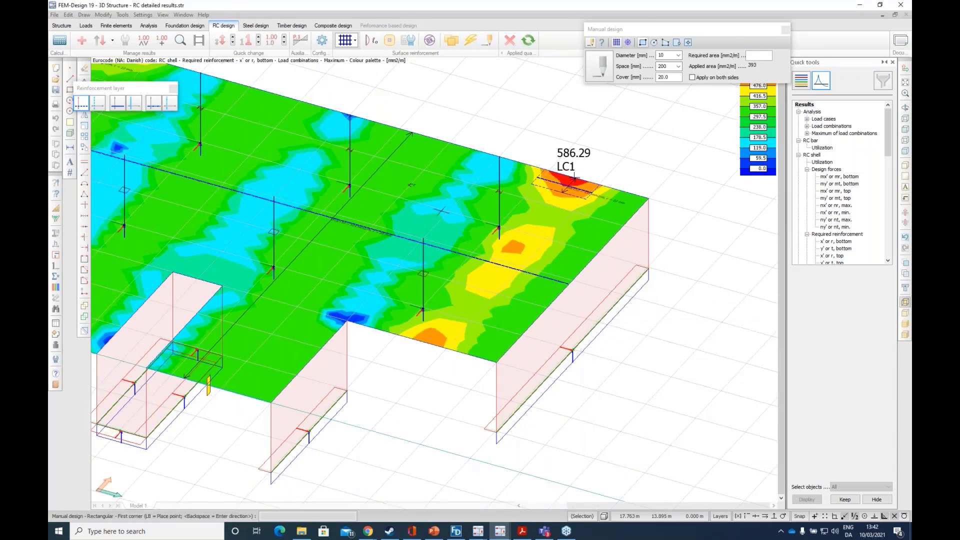
left_click(409, 216)
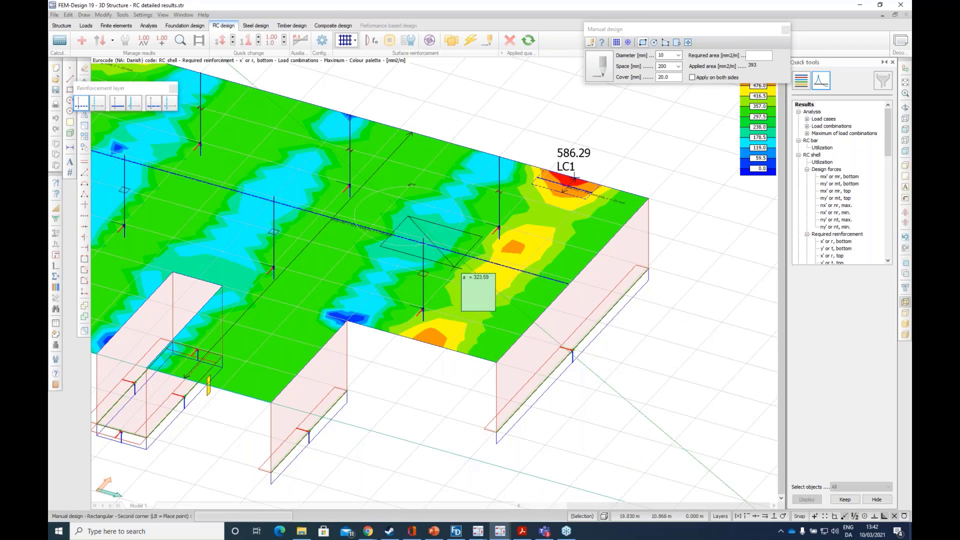
left_click(459, 276)
scroll(450, 271, "up", 3)
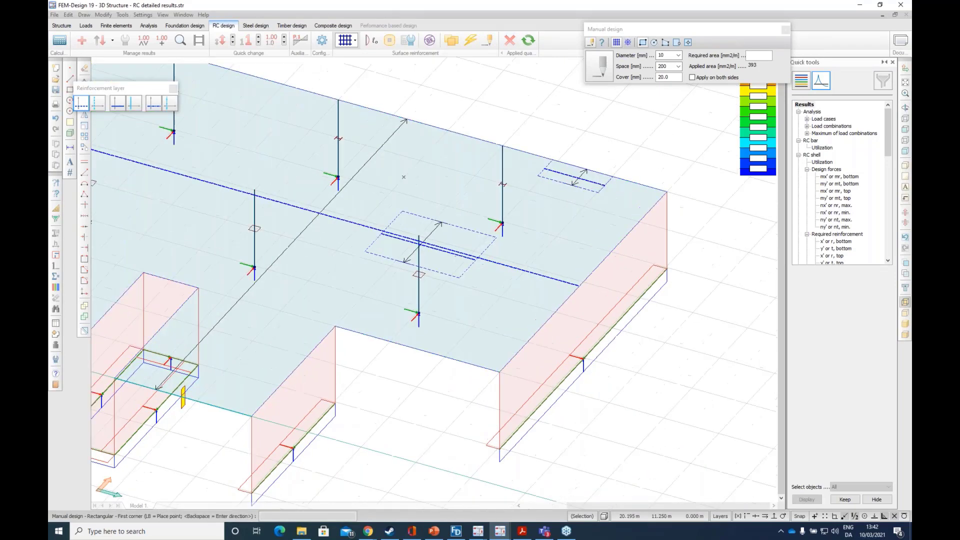
scroll(432, 263, "up", 1)
middle_click_drag(526, 267, 441, 293)
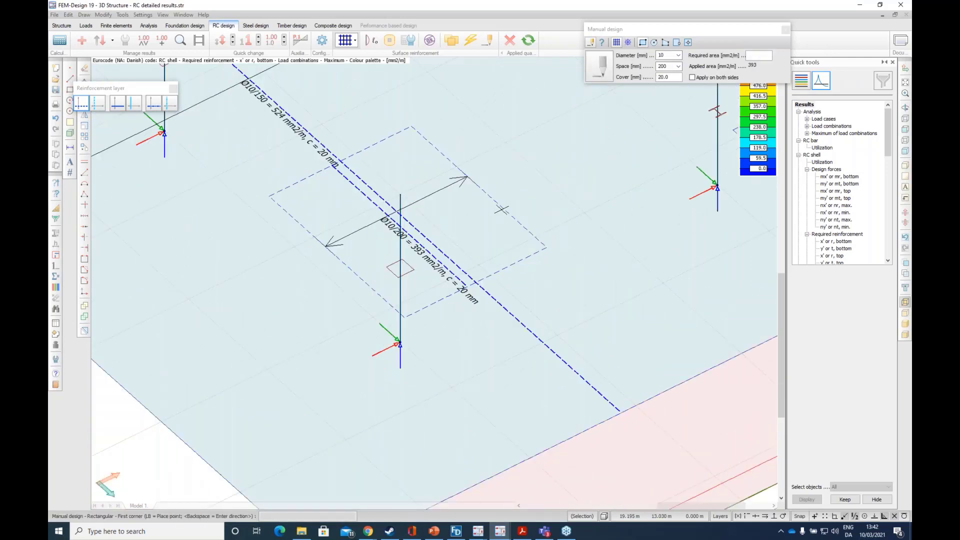
scroll(370, 366, "down", 6)
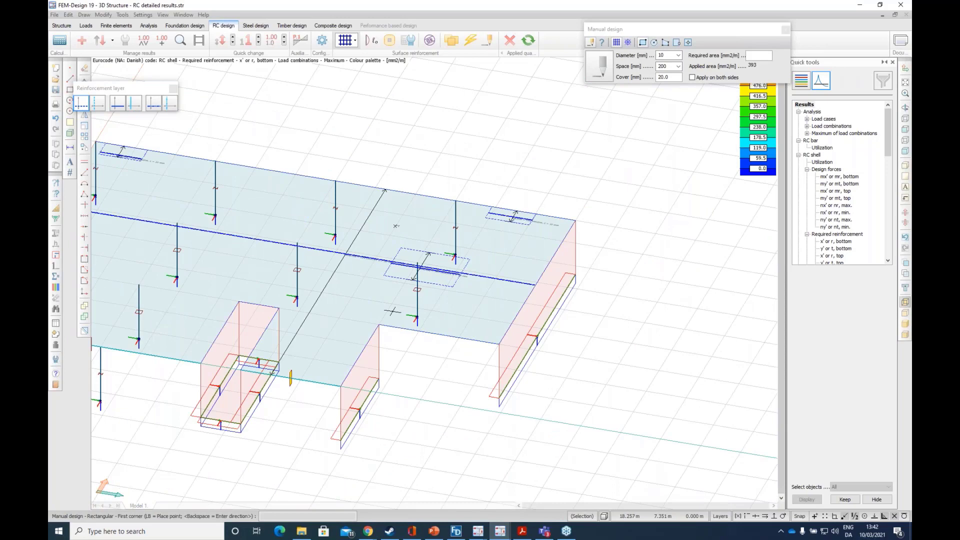
Step: Switch to punching reinforcement and run the punching check for load combinations on column group PU.(C.1).1
scroll(468, 196, "down", 2)
middle_click_drag(428, 231, 406, 225)
left_click(355, 42)
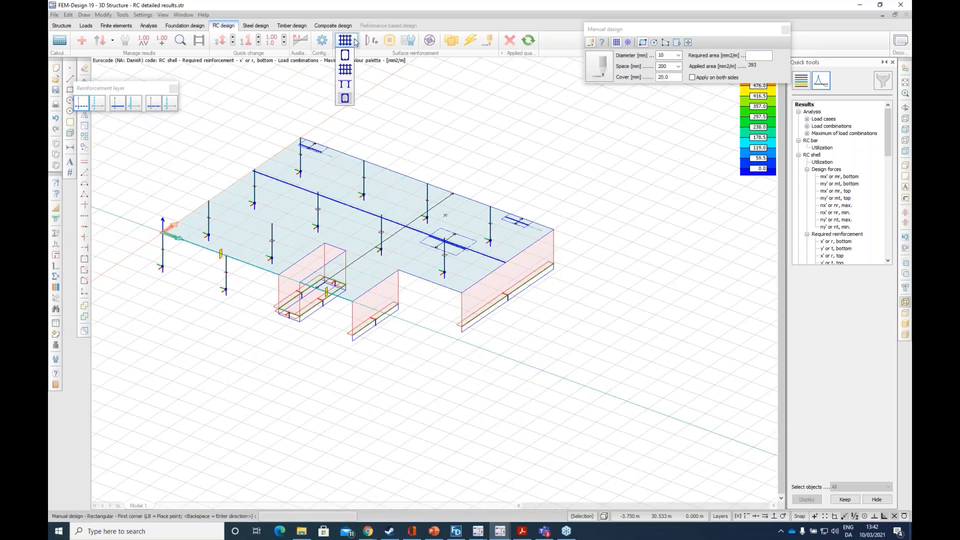
left_click(351, 83)
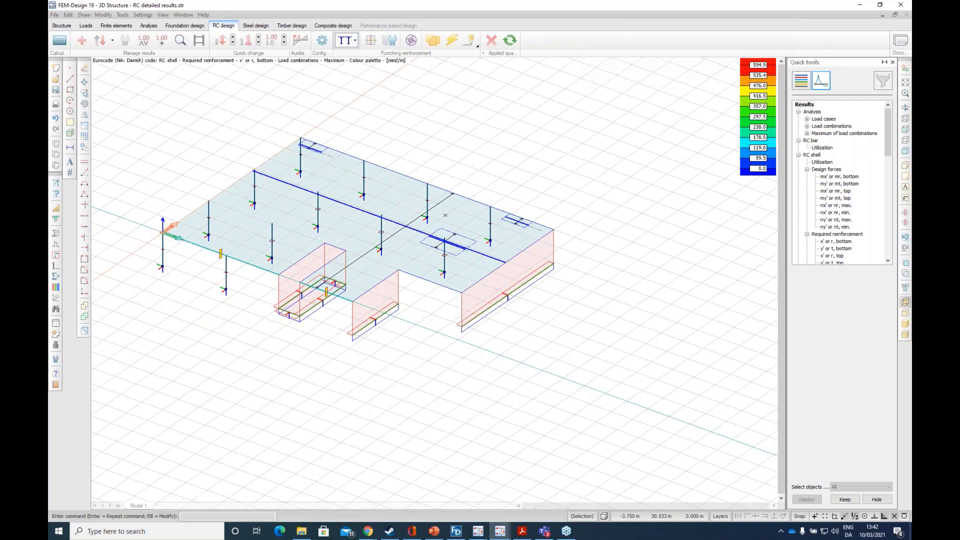
scroll(429, 206, "up", 3)
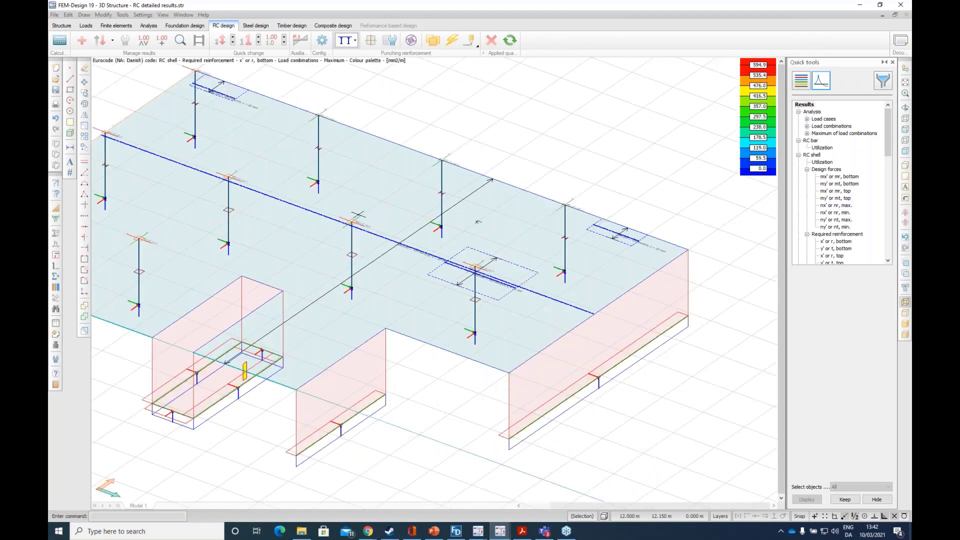
middle_click_drag(358, 214, 491, 258)
left_click(411, 40)
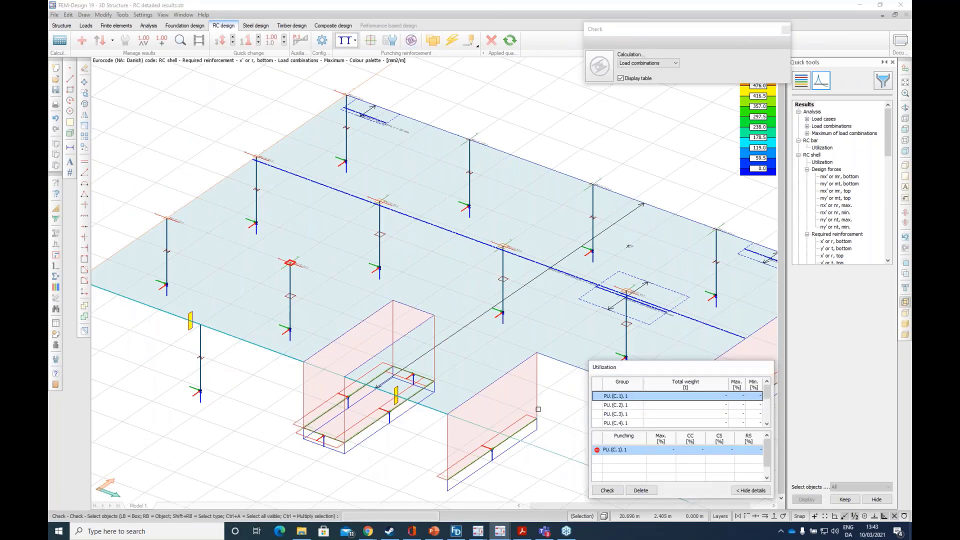
left_click(610, 491)
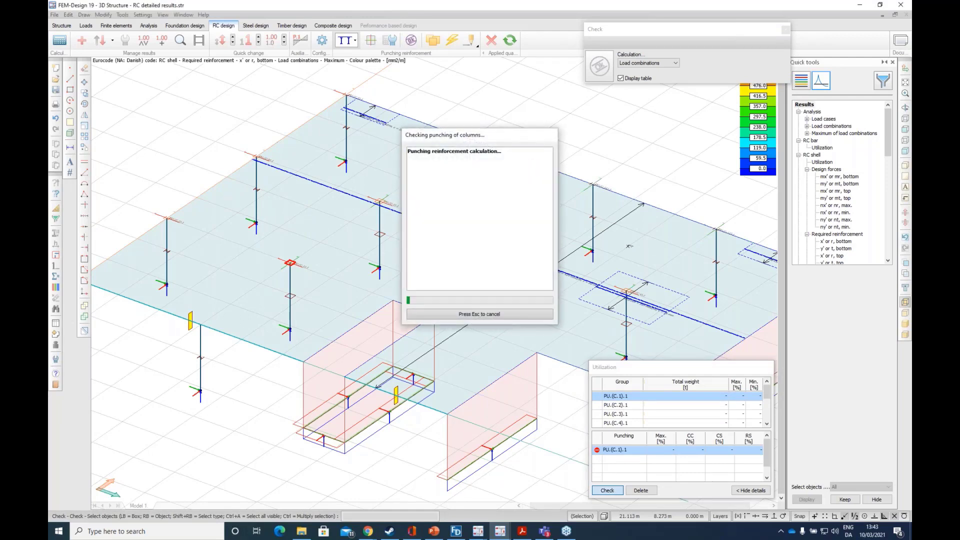
left_click(763, 392)
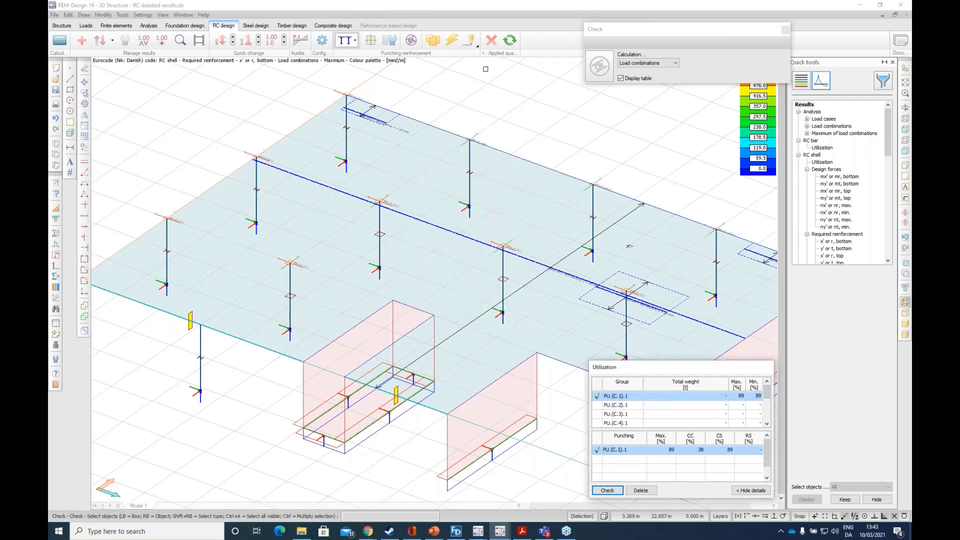
Step: Open the punching Auto design, and review and accept the manual bended bar parameters without placing any bars
left_click(456, 40)
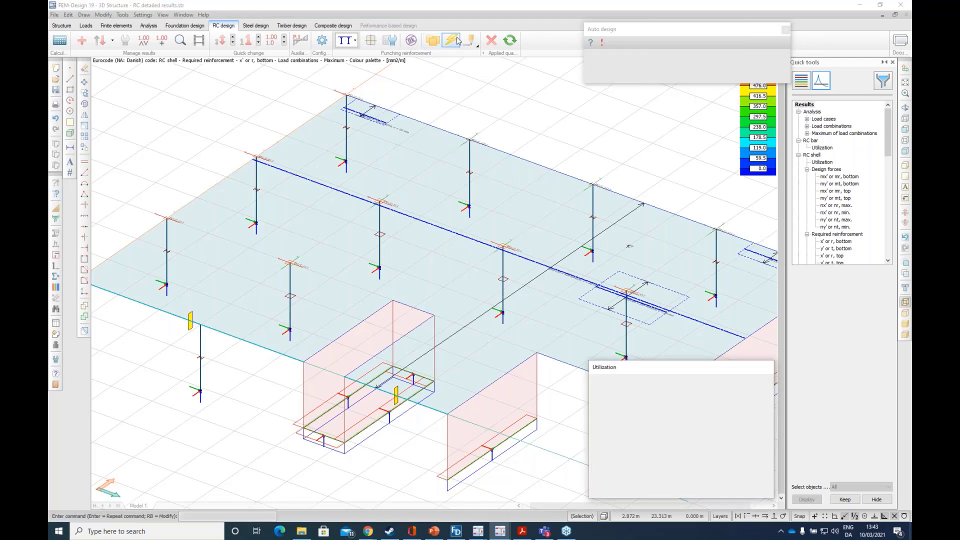
left_click(470, 40)
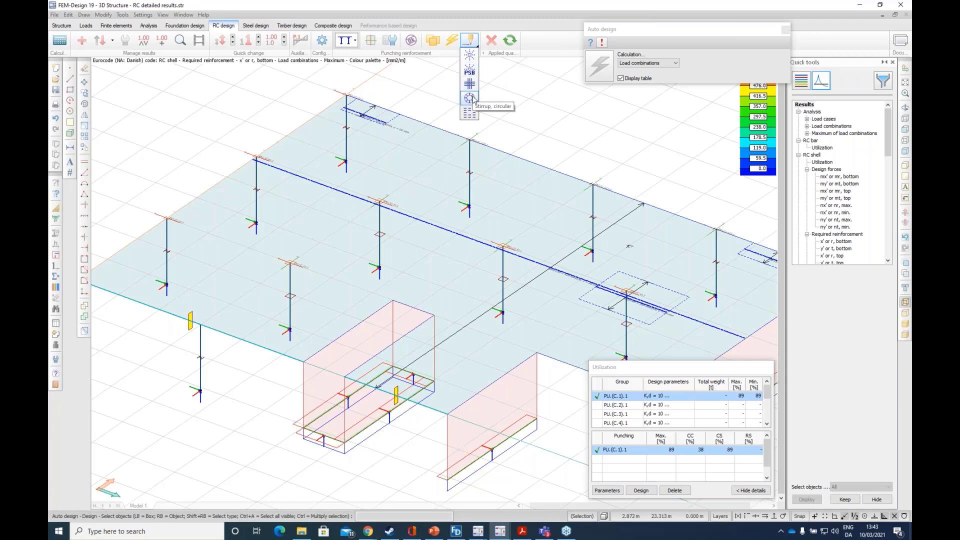
left_click(470, 83)
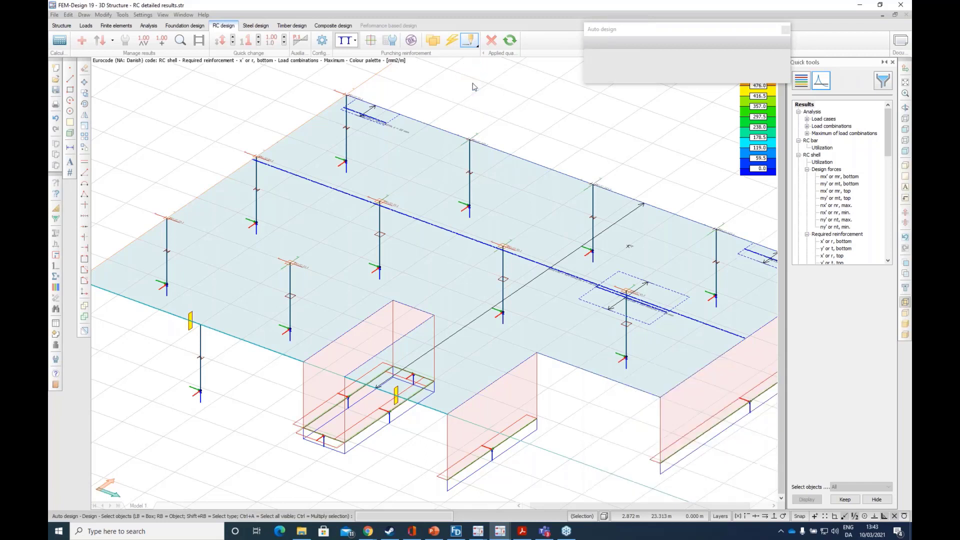
left_click(600, 49)
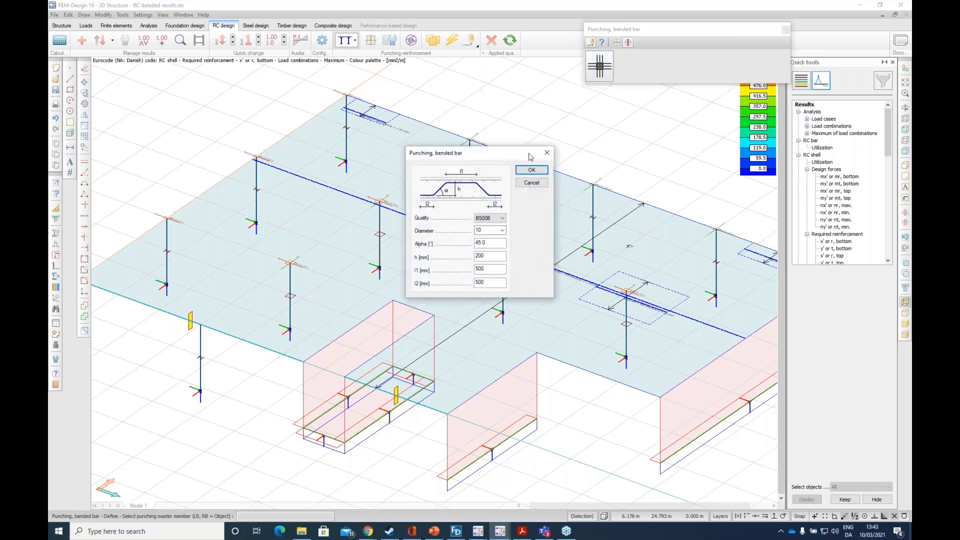
left_click(531, 170)
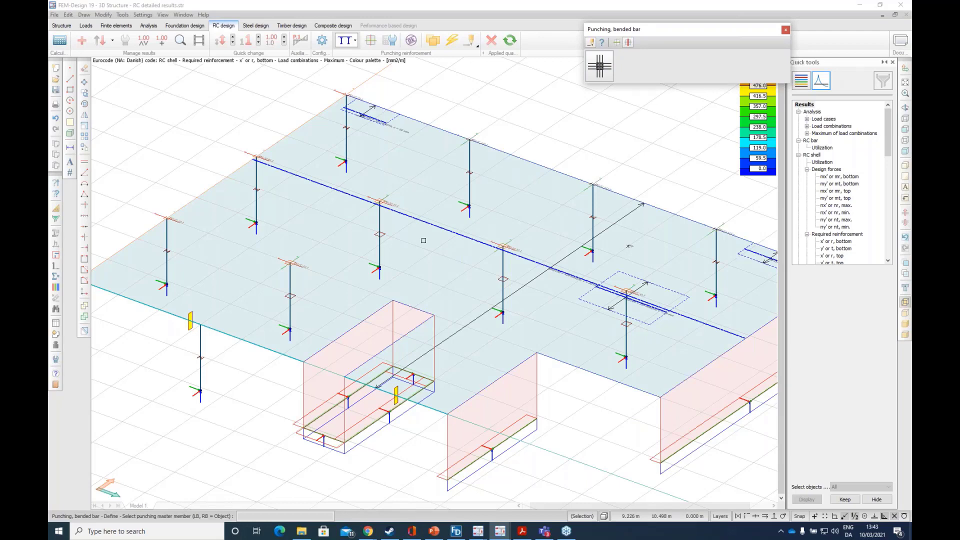
scroll(424, 241, "down", 3)
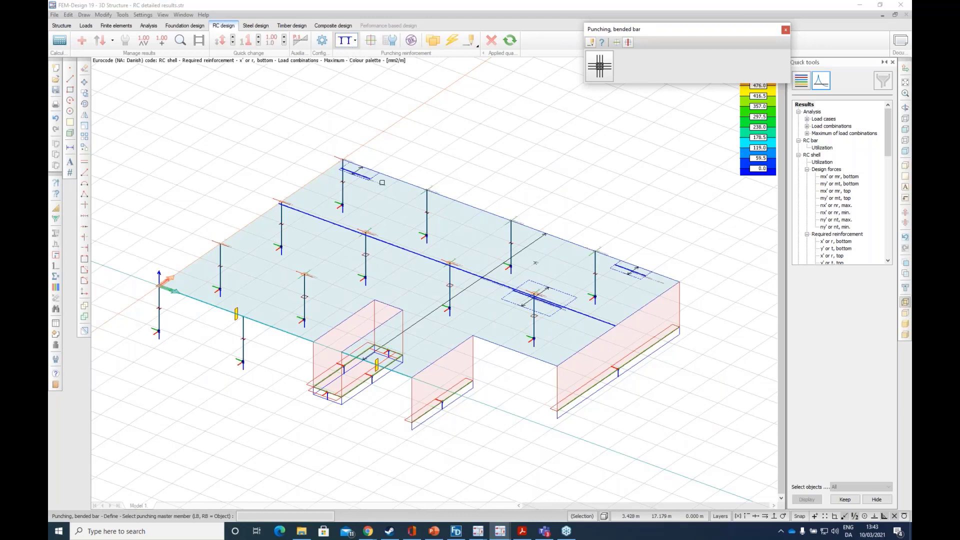
Step: Look through the RC shell design force results and choose the required reinforcement x' or r, bottom for the maximum of load combinations
left_click(355, 40)
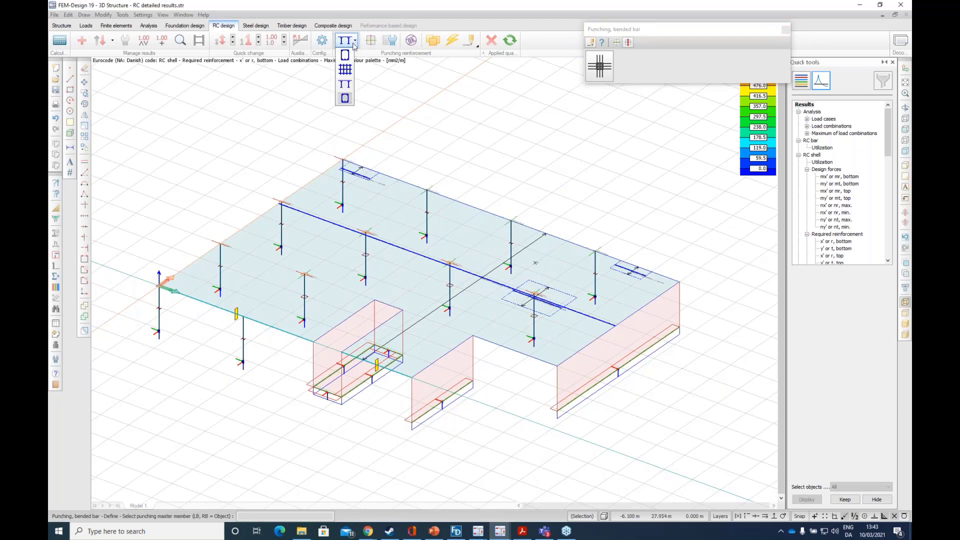
left_click(838, 191)
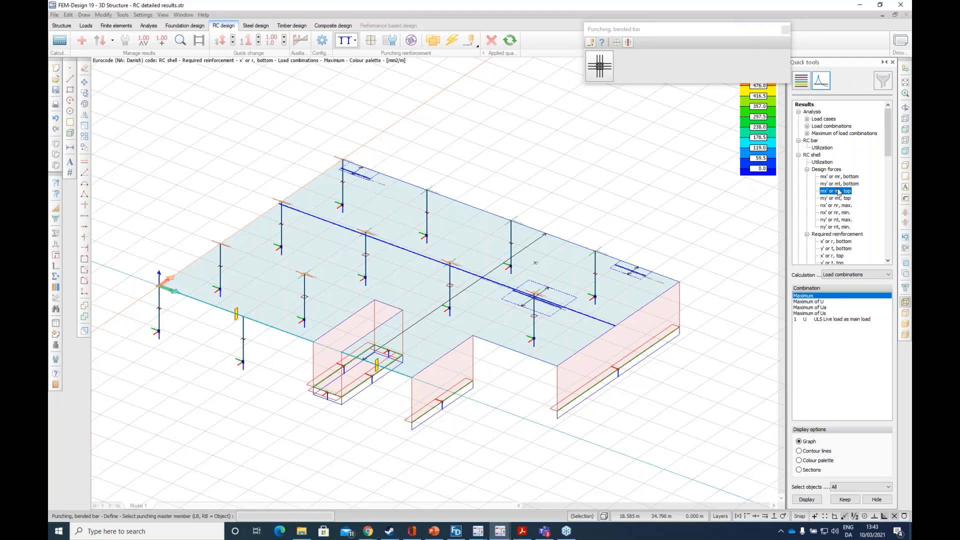
scroll(838, 192, "down", 3)
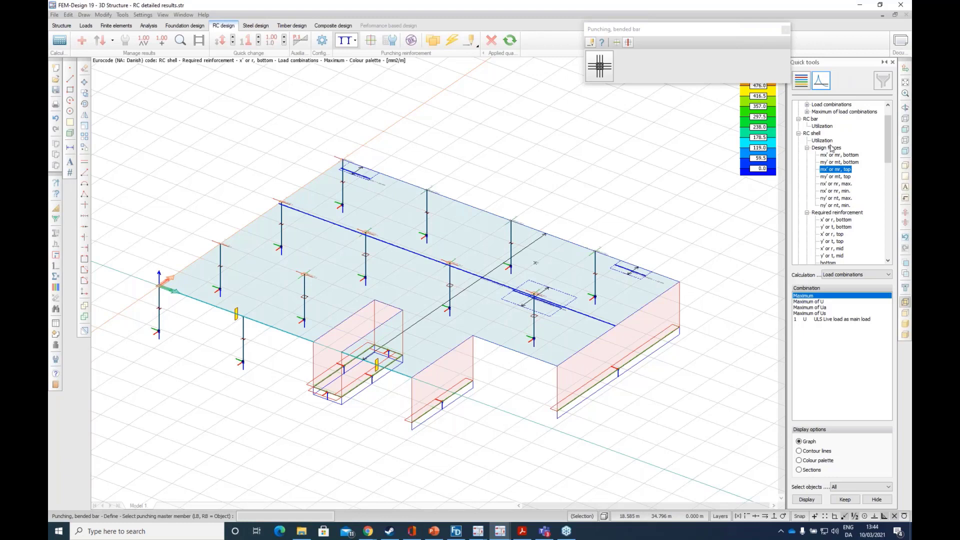
scroll(845, 192, "down", 1)
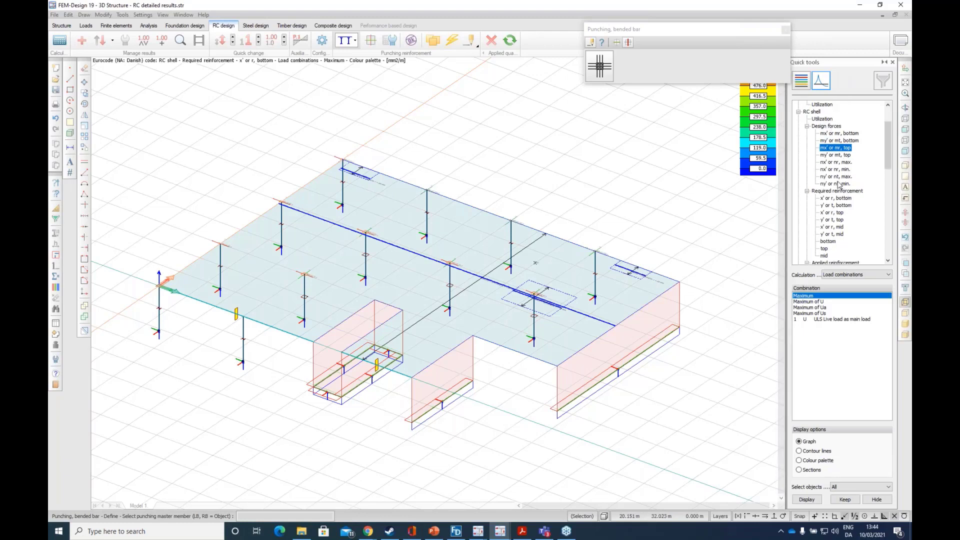
left_click(835, 220)
scroll(836, 223, "down", 1)
left_click(833, 178)
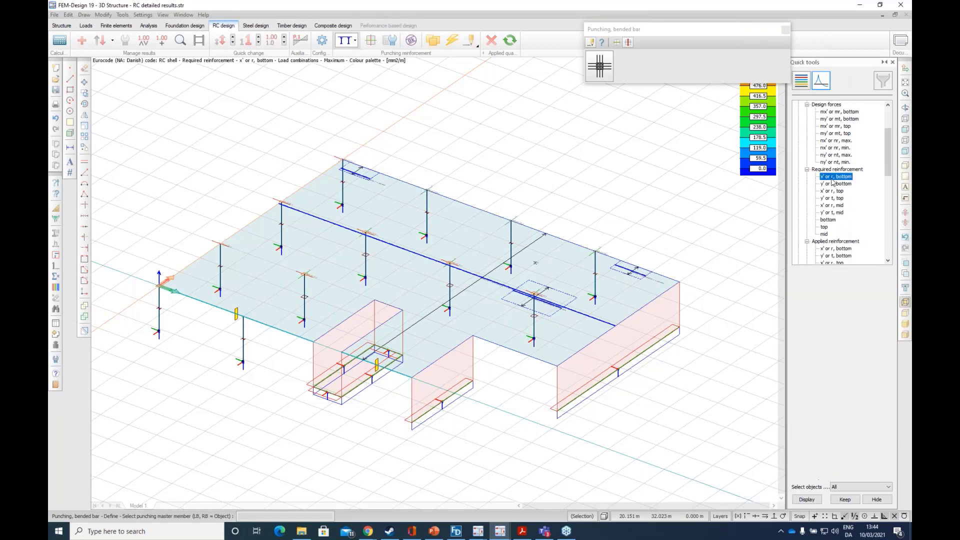
Step: Return to surface reinforcement, open its check, and display the required bottom x' reinforcement as a colour palette
left_click(411, 40)
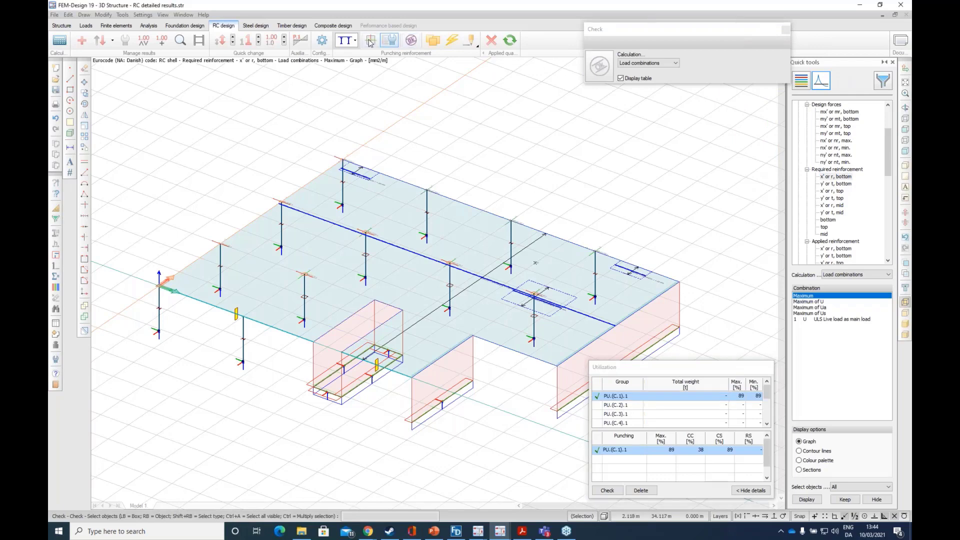
left_click(355, 40)
left_click(356, 55)
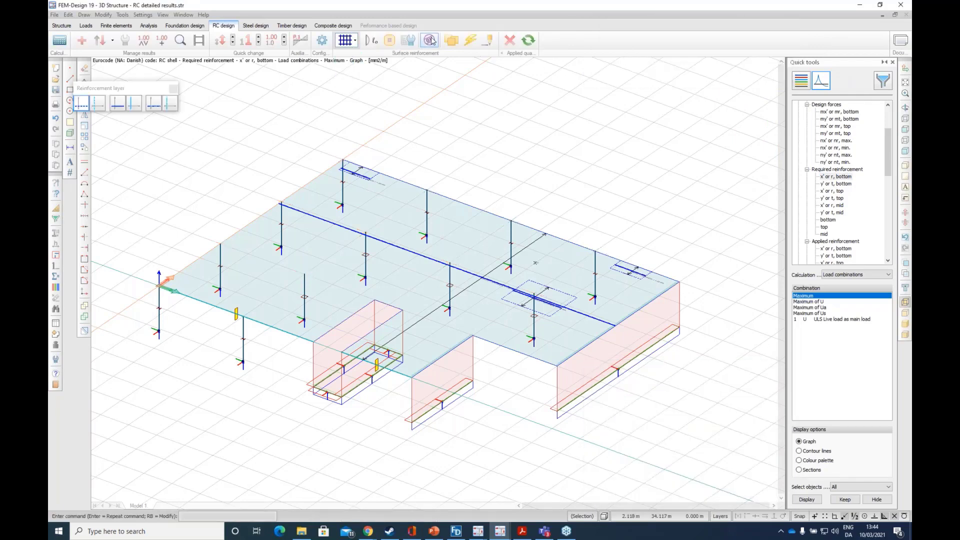
left_click(462, 240)
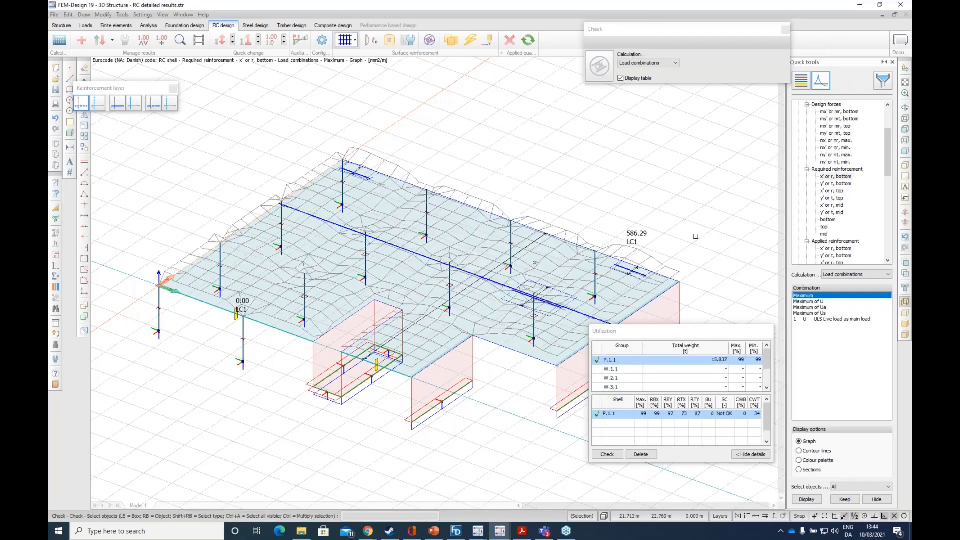
left_click(799, 461)
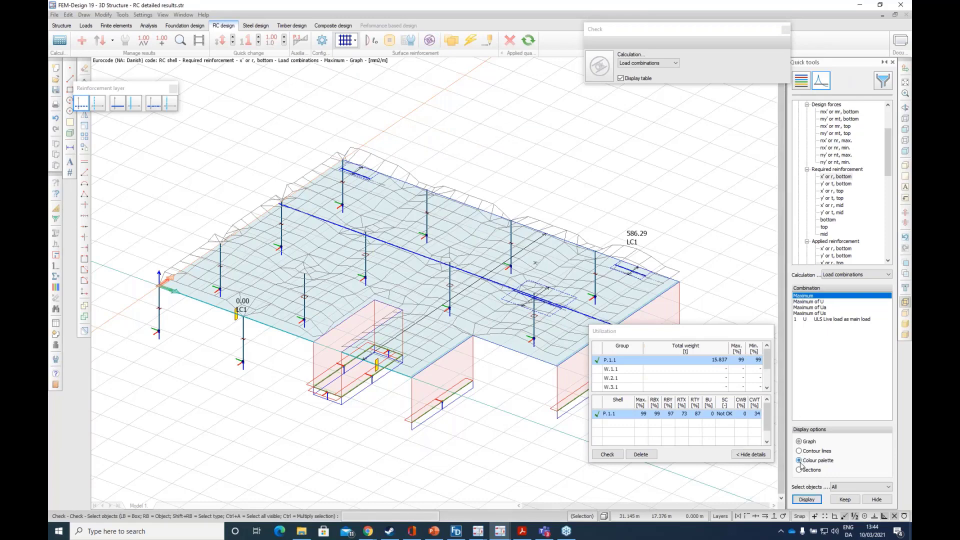
left_click(810, 500)
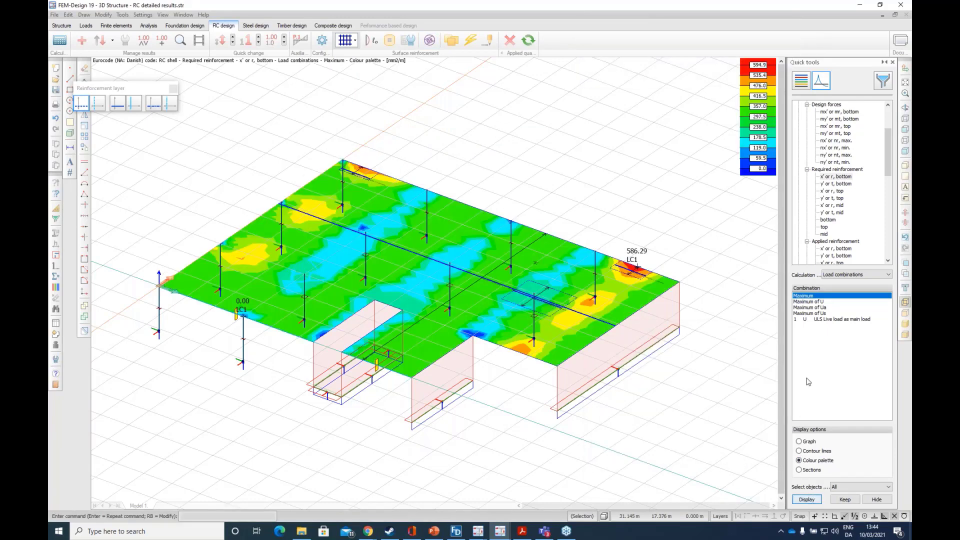
Step: Look through the available applied and missing reinforcement results and examine the peak required area near the slab edge
scroll(824, 216, "down", 2)
left_click(838, 214)
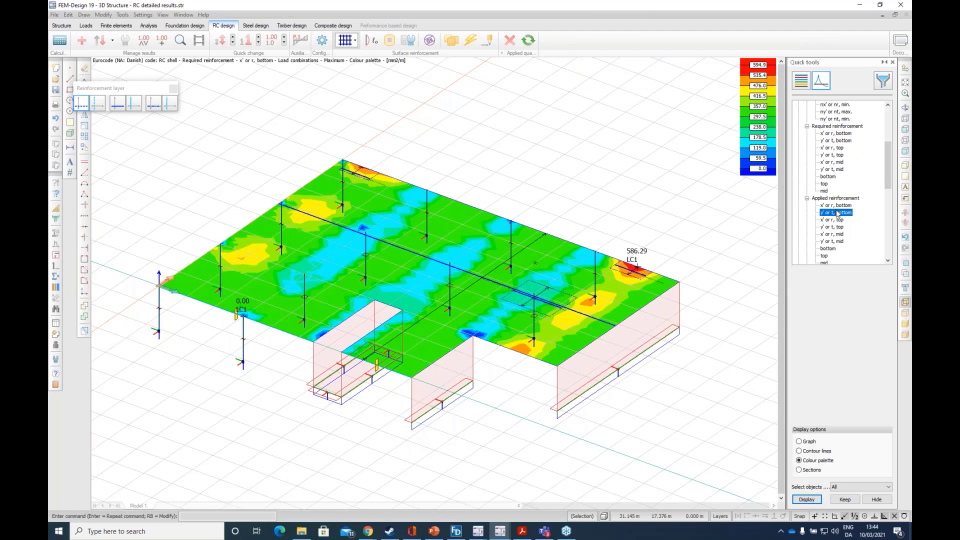
scroll(838, 214, "down", 4)
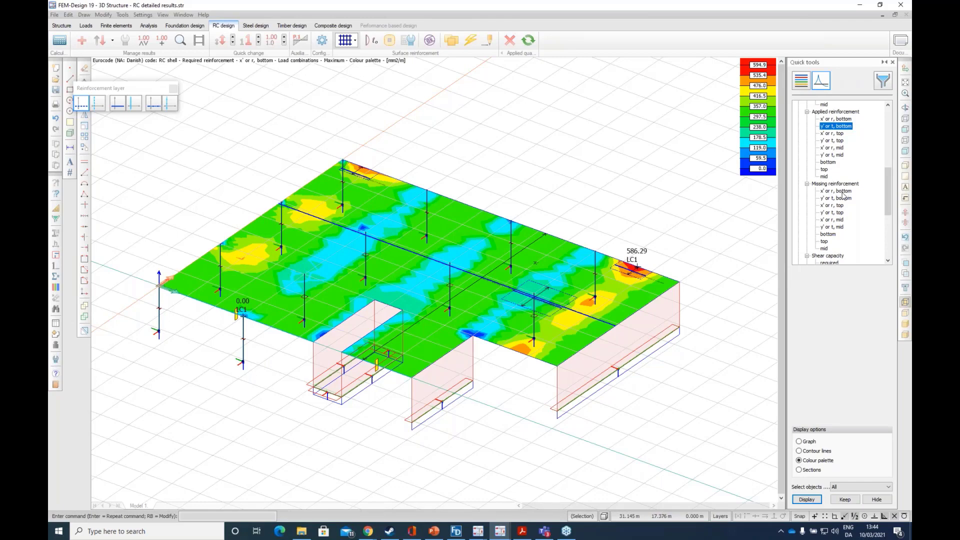
scroll(712, 249, "up", 10)
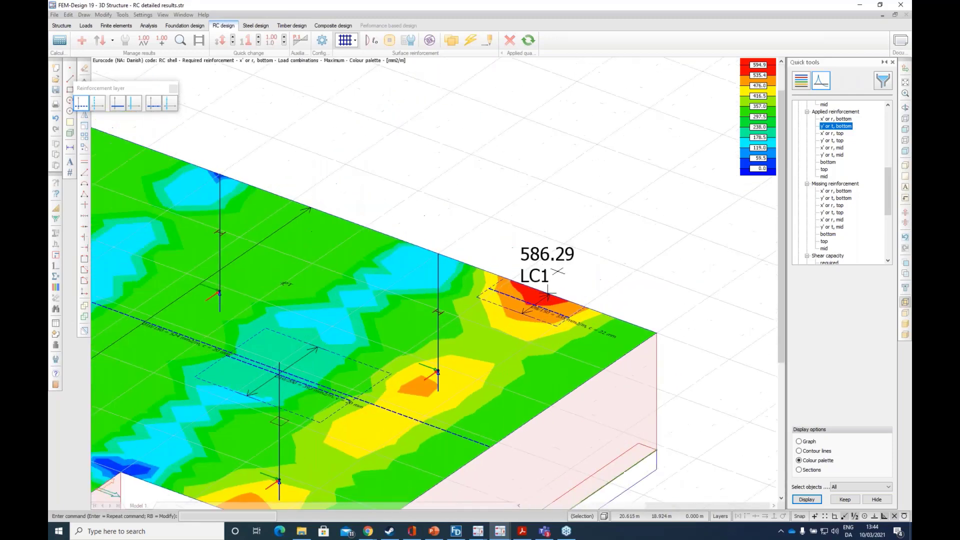
scroll(571, 253, "down", 6)
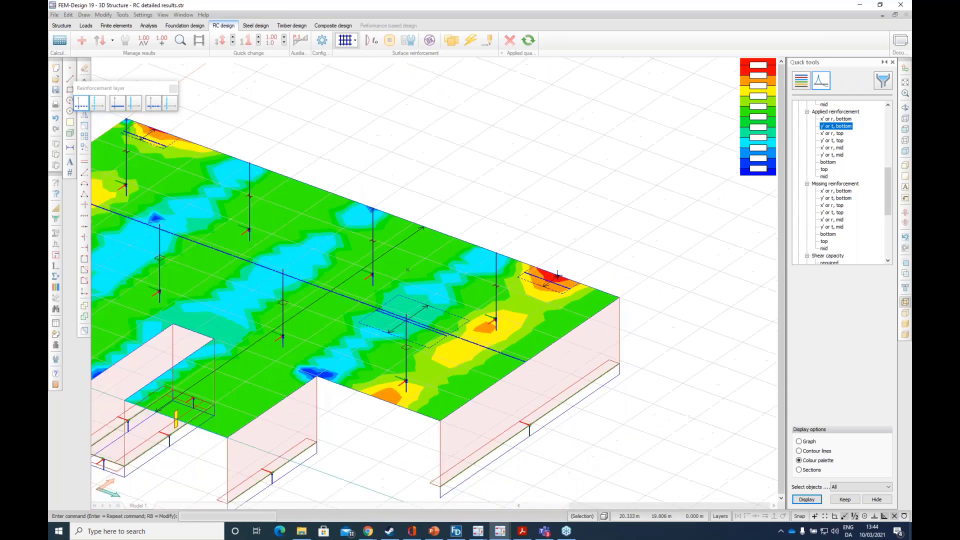
Step: Label the peak required reinforcement near the slab edge and open the RC shell detailed result at a new point with the name PT
left_click(144, 40)
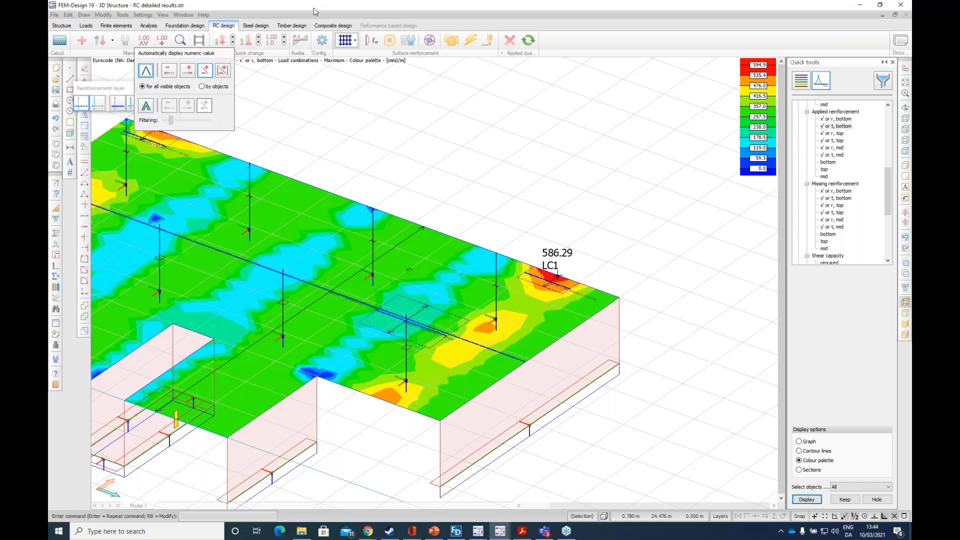
left_click(183, 45)
scroll(613, 200, "down", 2)
scroll(492, 233, "up", 3)
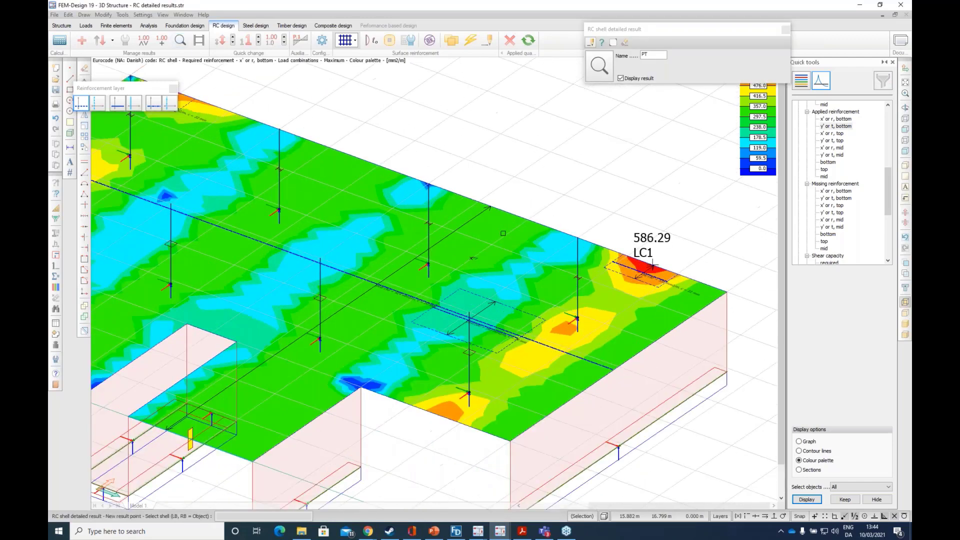
left_click(510, 245)
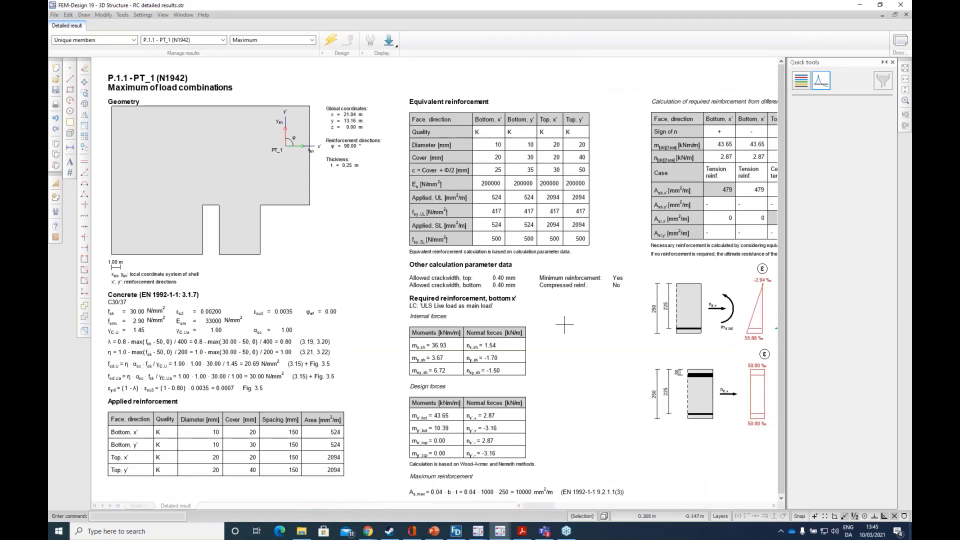
Step: Read the detailed result from geometry and applied reinforcement through the required bottom x' calculation, minimum reinforcement, interaction curves and utilization
middle_click_drag(552, 326, 506, 318)
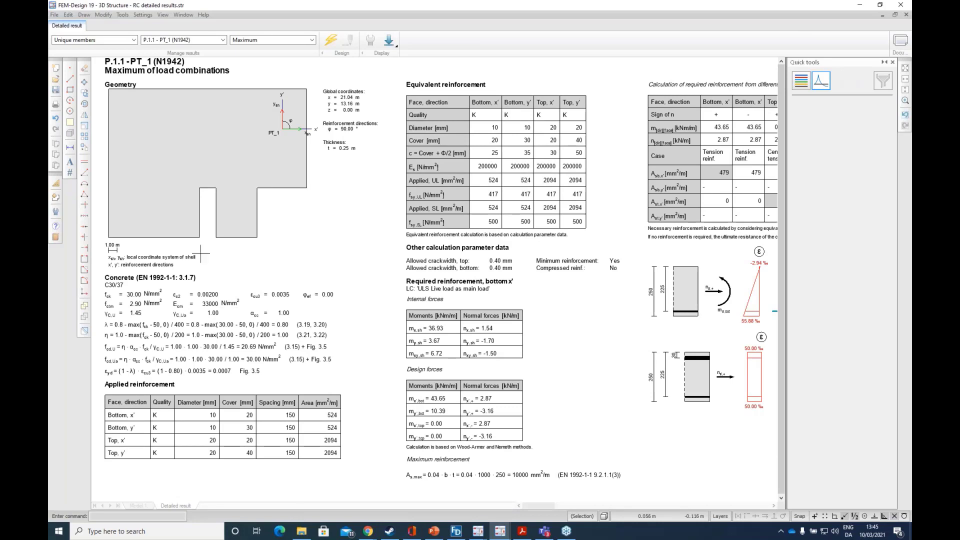
middle_click_drag(522, 253, 380, 268)
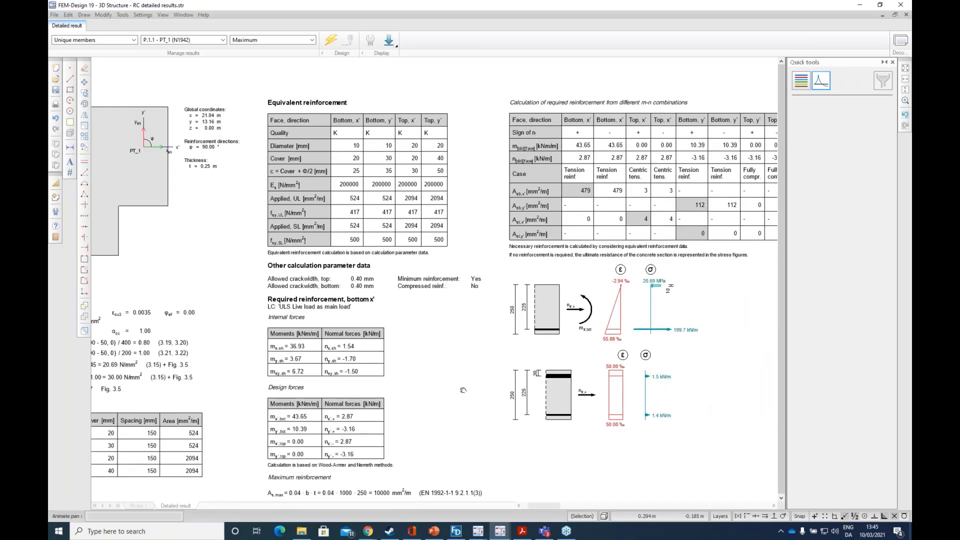
middle_click_drag(442, 272, 409, 271)
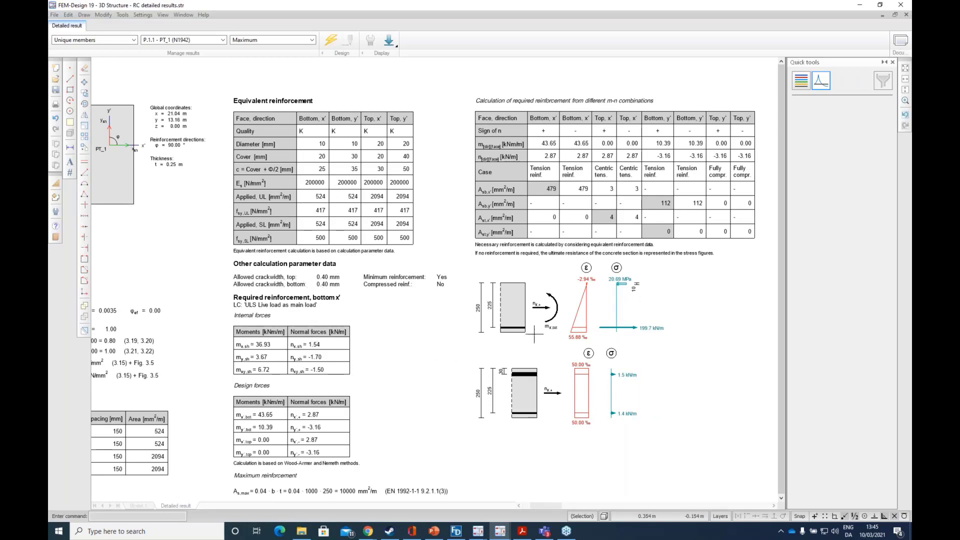
middle_click_drag(531, 335, 379, 346)
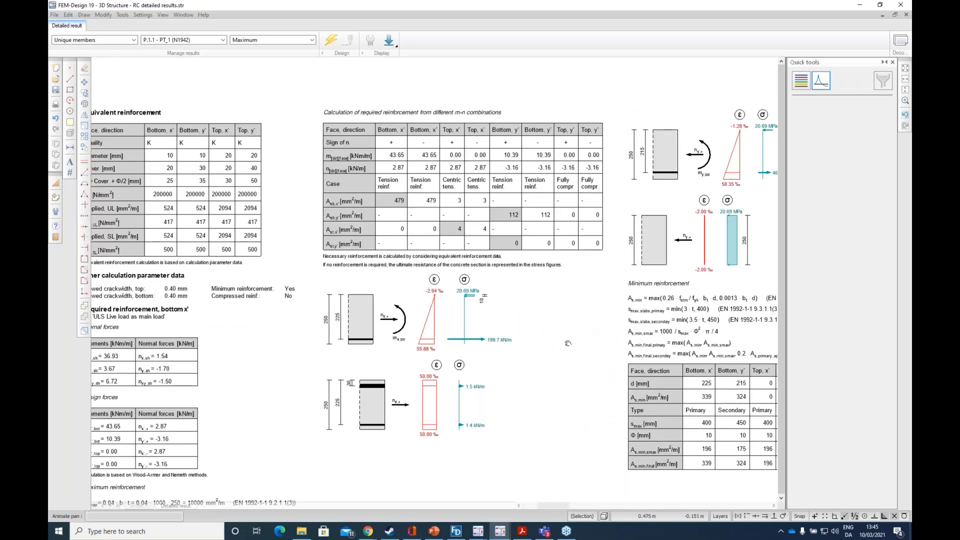
middle_click_drag(608, 339, 384, 330)
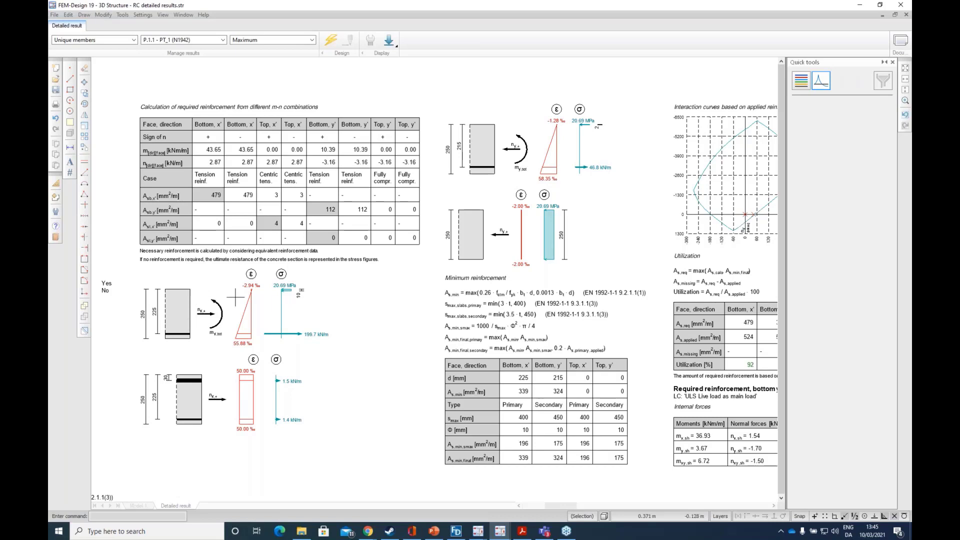
middle_click_drag(560, 298, 353, 304)
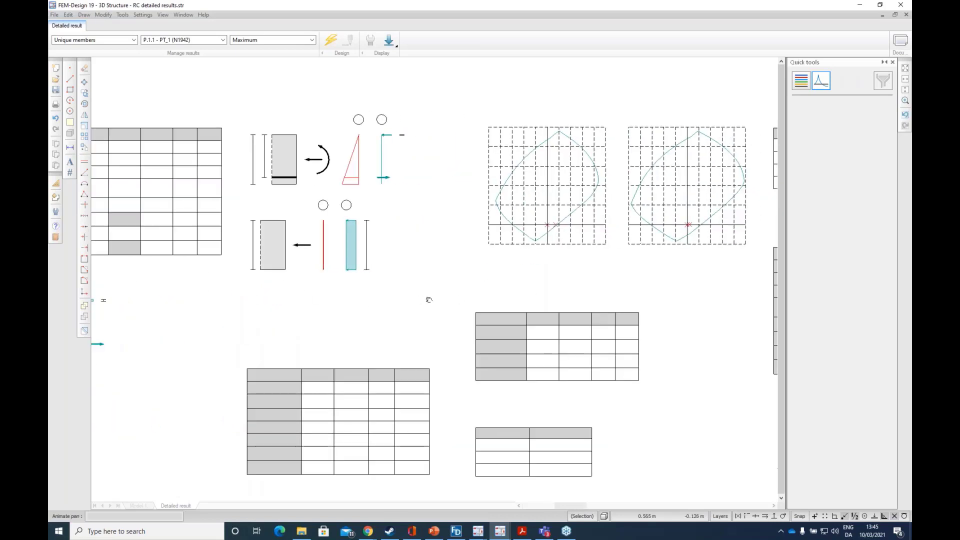
middle_click_drag(636, 323, 425, 316)
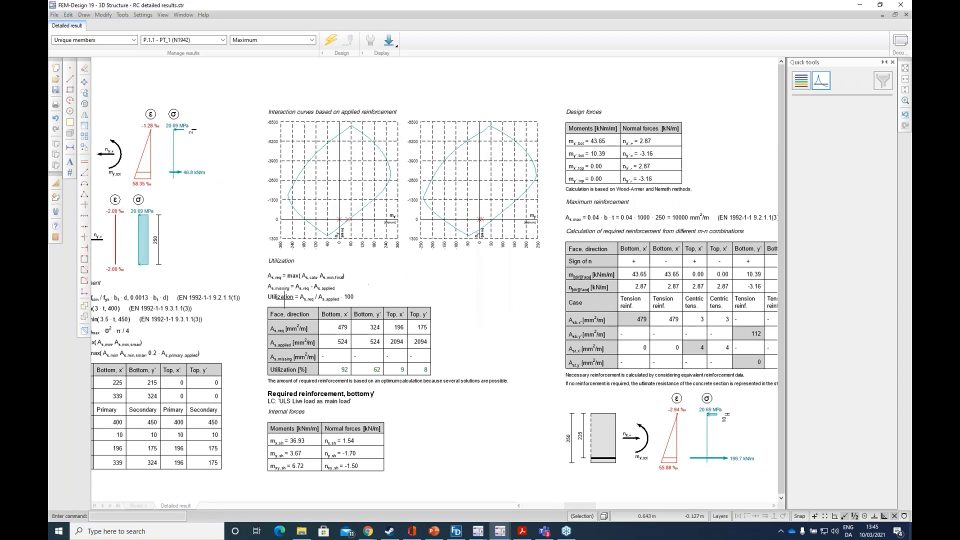
Step: Look through the required reinforcement calculations for the remaining faces and directions, and close the detailed result
middle_click_drag(657, 301, 294, 325)
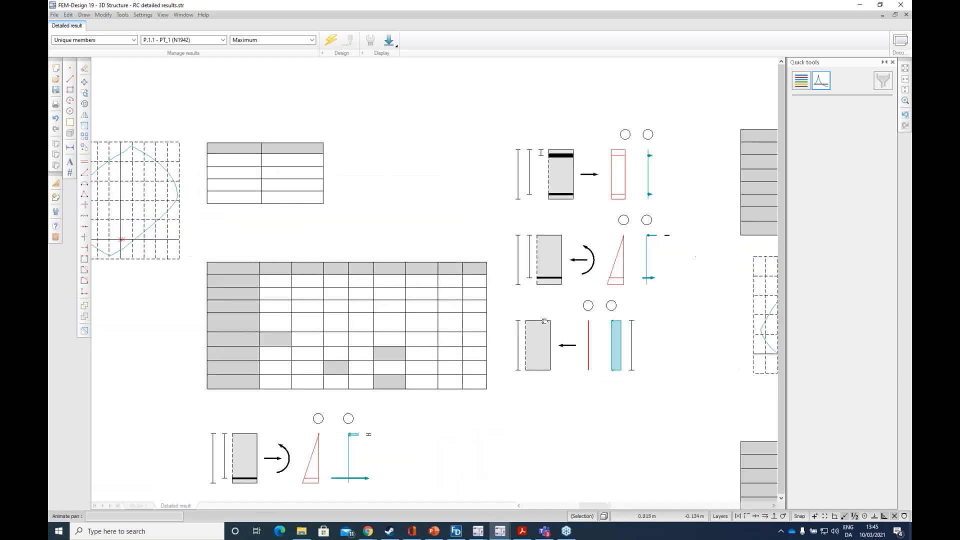
middle_click_drag(471, 308, 194, 315)
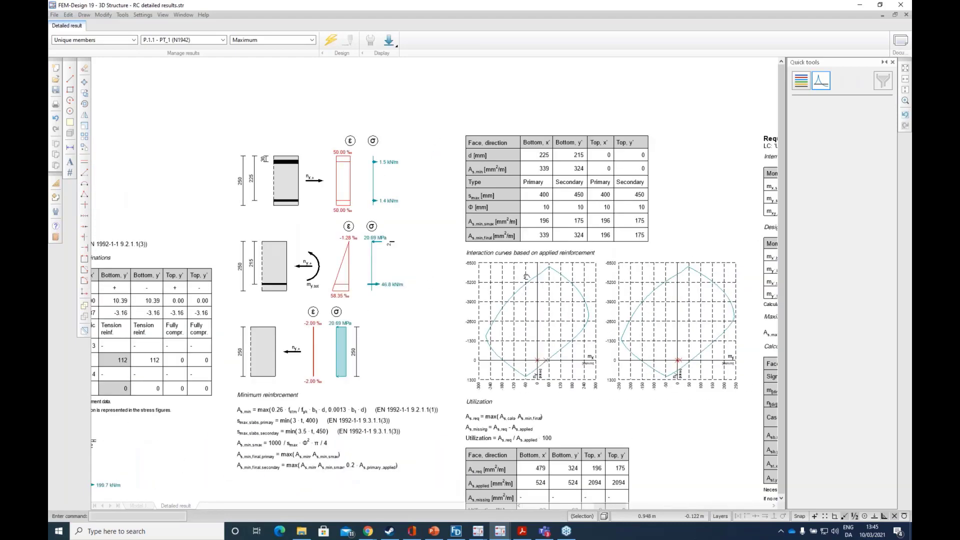
middle_click_drag(629, 281, 352, 250)
middle_click_drag(598, 251, 372, 217)
middle_click_drag(636, 244, 354, 224)
middle_click_drag(517, 241, 336, 257)
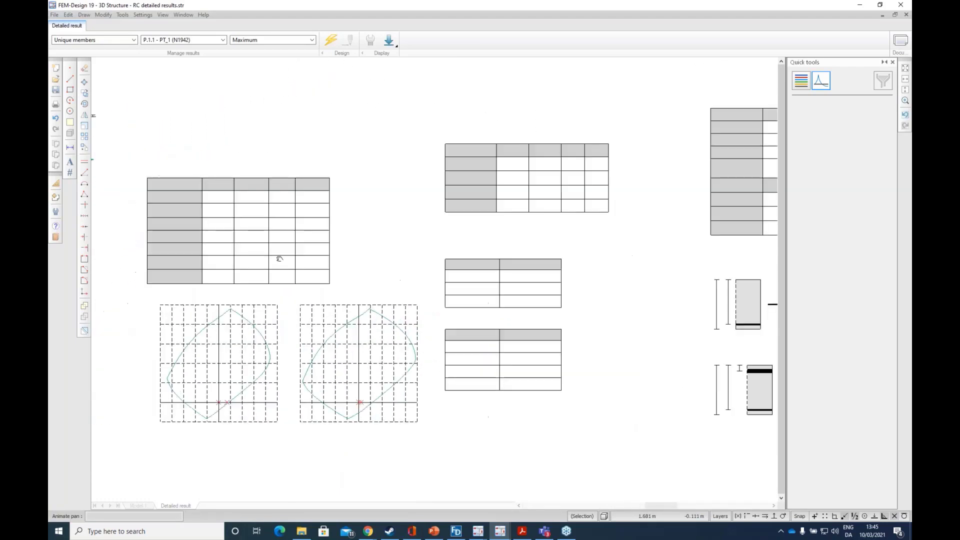
left_click(907, 23)
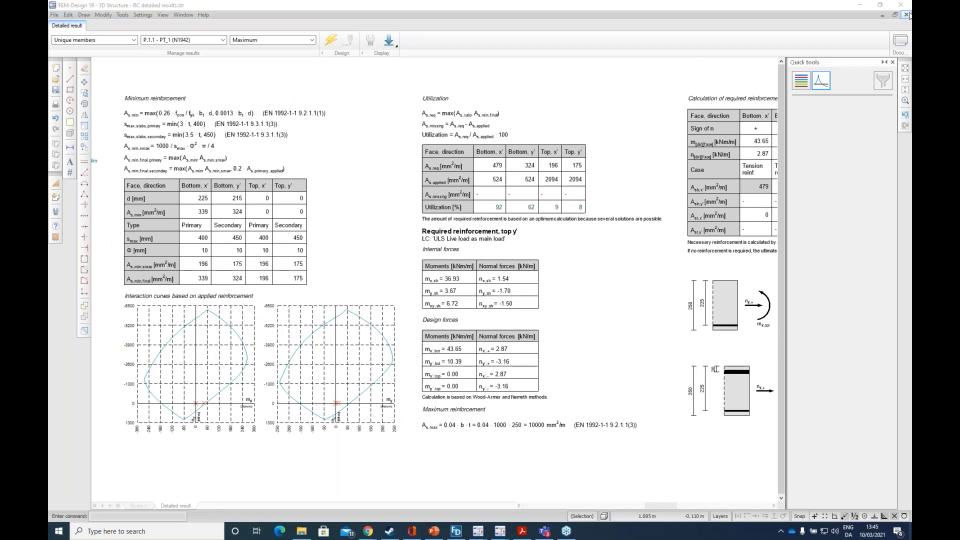
left_click(906, 14)
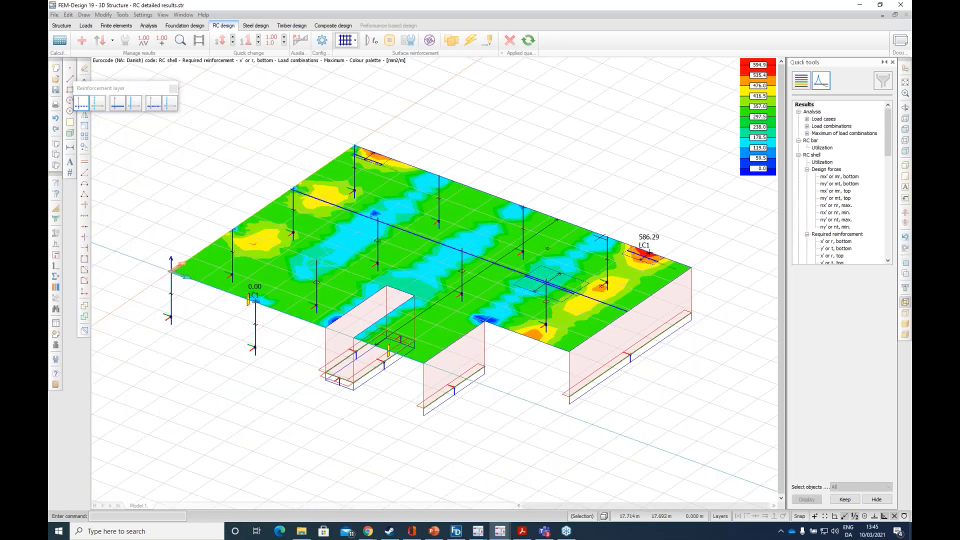
Step: Leave RC design for steel design and bring up the Steel joint stiffness.str model
mouse_move(601, 236)
scroll(616, 358, "up", 3)
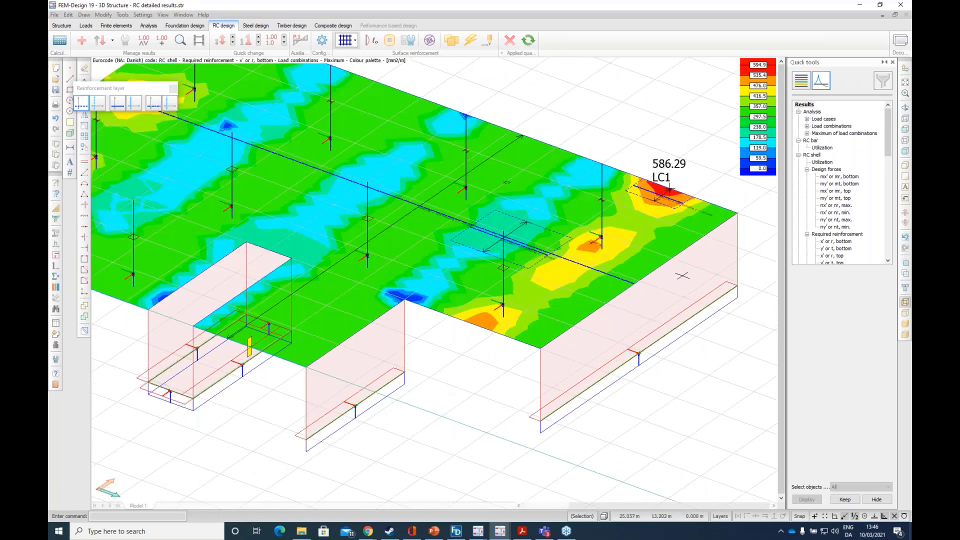
mouse_move(683, 275)
left_click(255, 26)
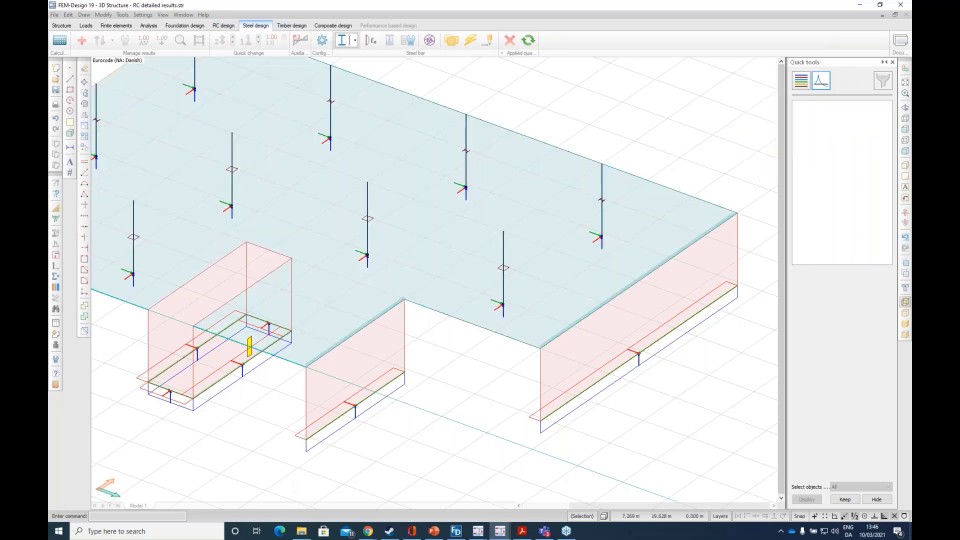
mouse_move(501, 536)
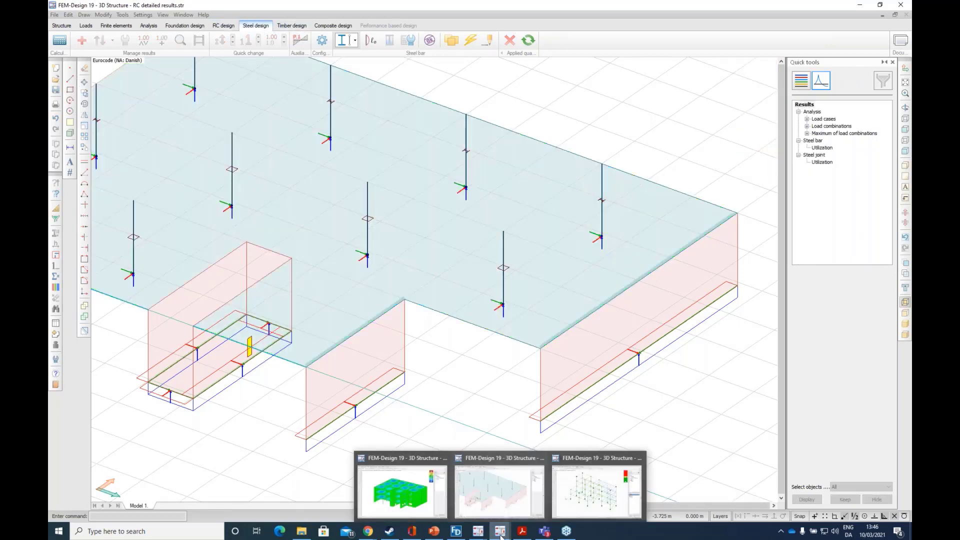
left_click(582, 494)
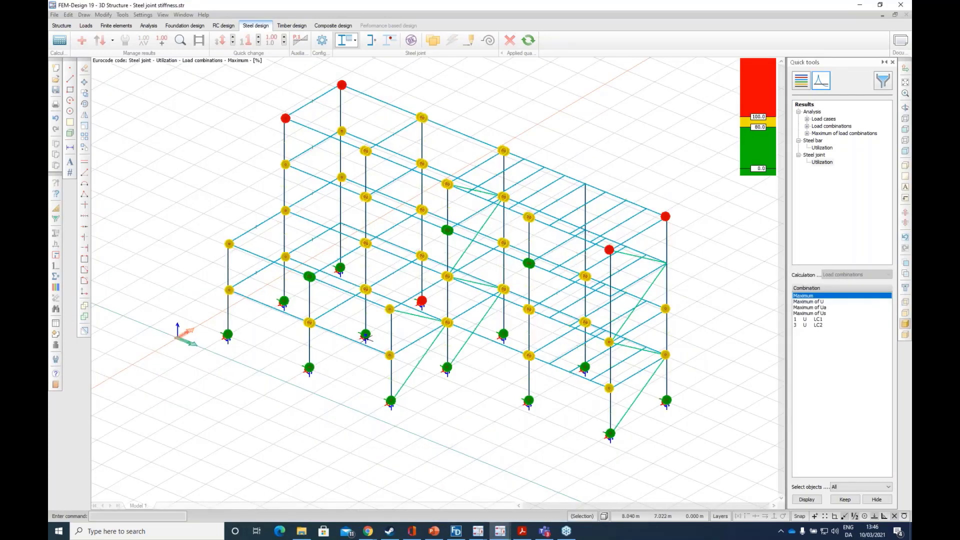
scroll(367, 336, "down", 2)
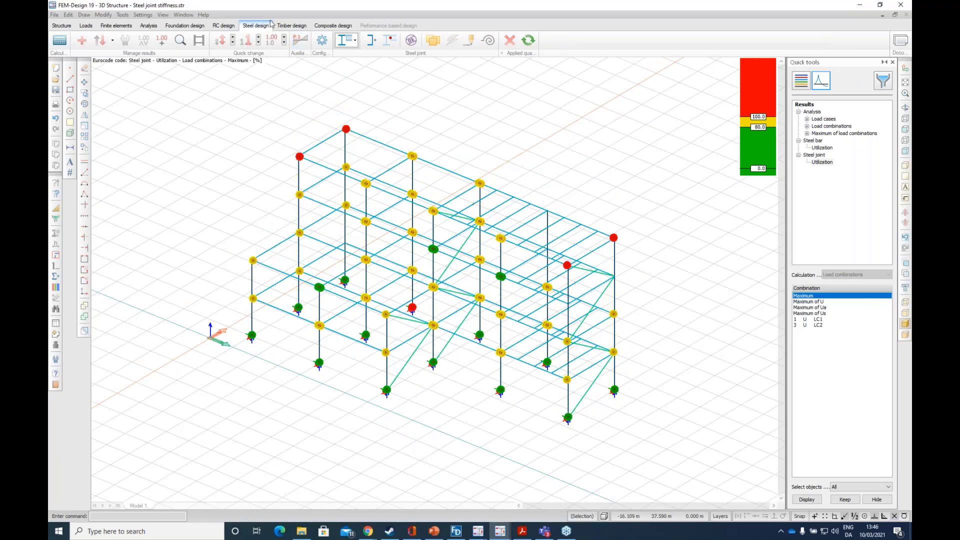
Step: Look over the available steel design object types and examine the maximum steel joint utilization across the frame
left_click(354, 42)
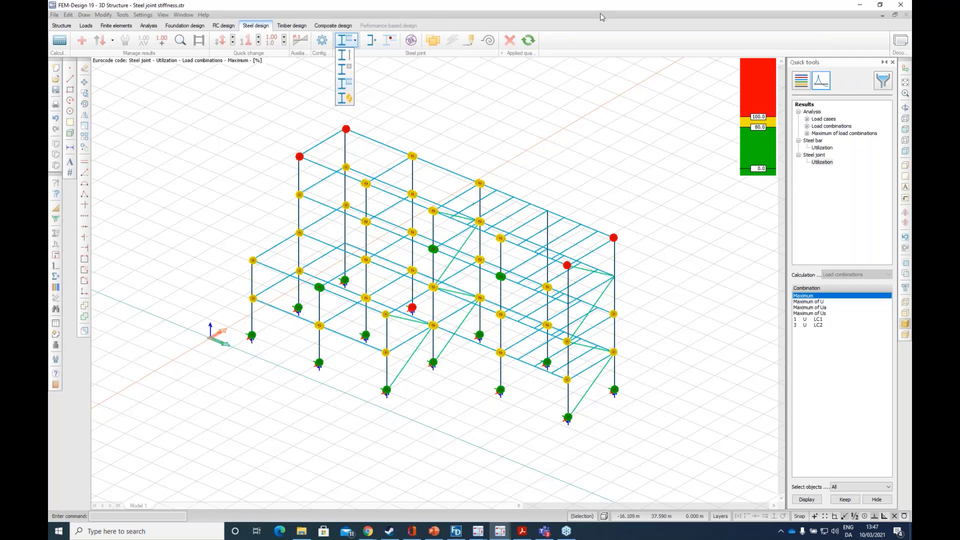
left_click(604, 37)
scroll(260, 273, "up", 3)
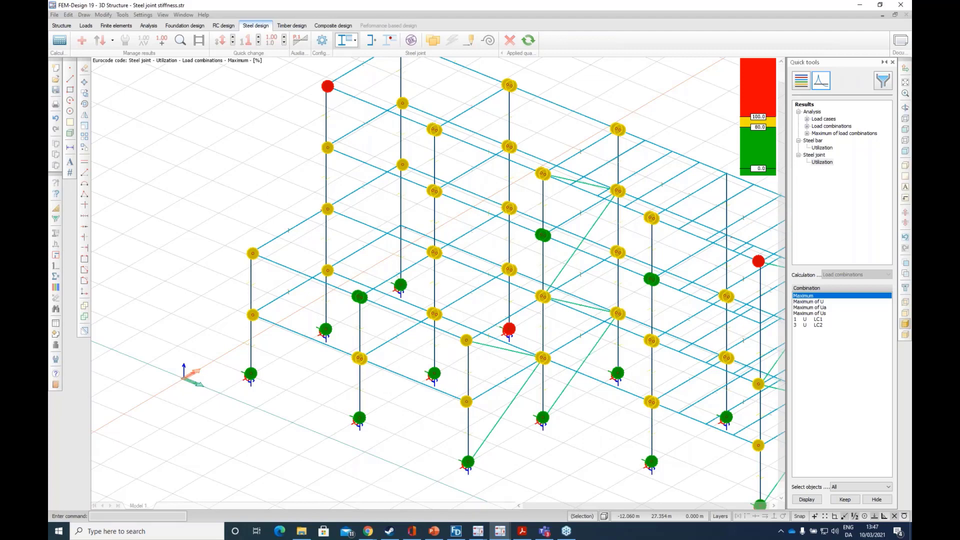
middle_click_drag(381, 189, 250, 244)
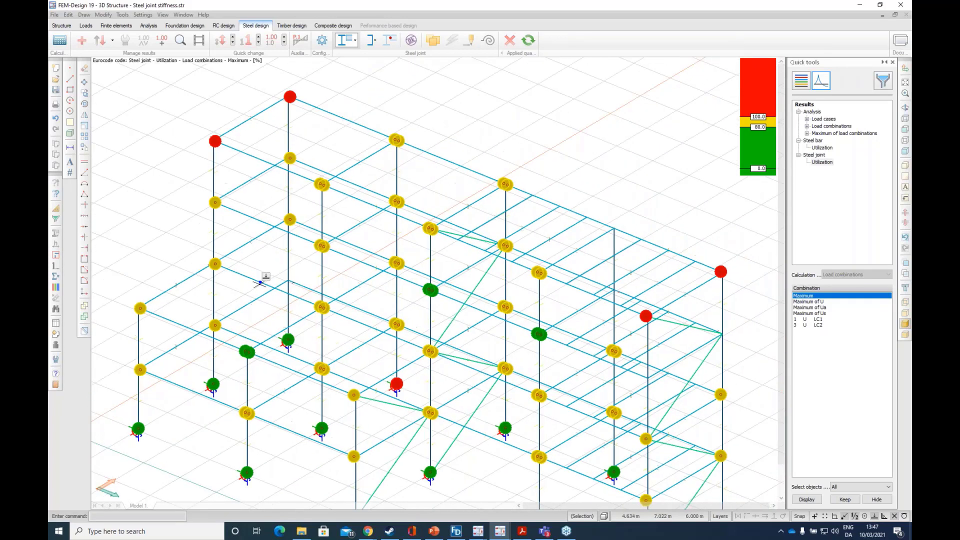
middle_click_drag(261, 280, 323, 257)
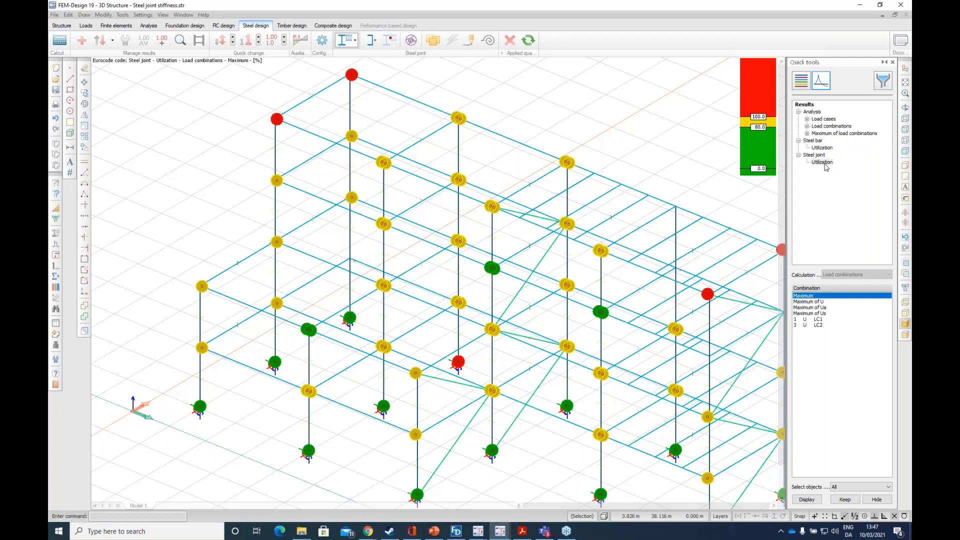
Step: Open the manual design of joint SJ.14.1 at the upper corner of the frame's lower two-storey part
left_click(470, 44)
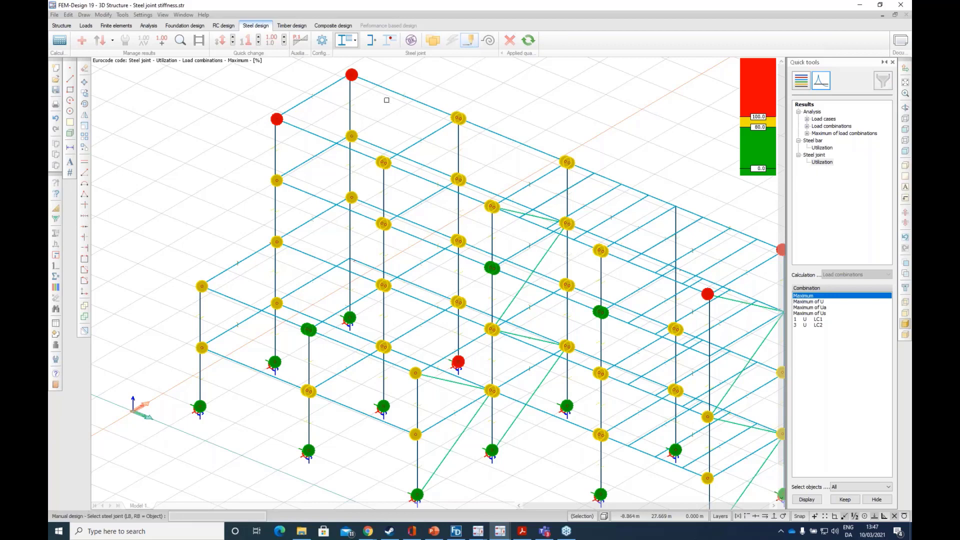
scroll(169, 276, "up", 3)
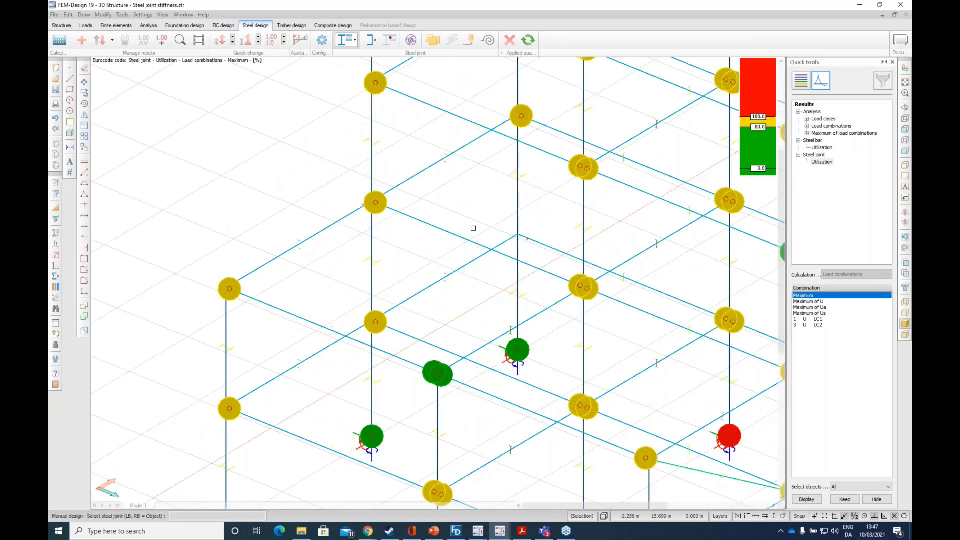
scroll(178, 235, "down", 5)
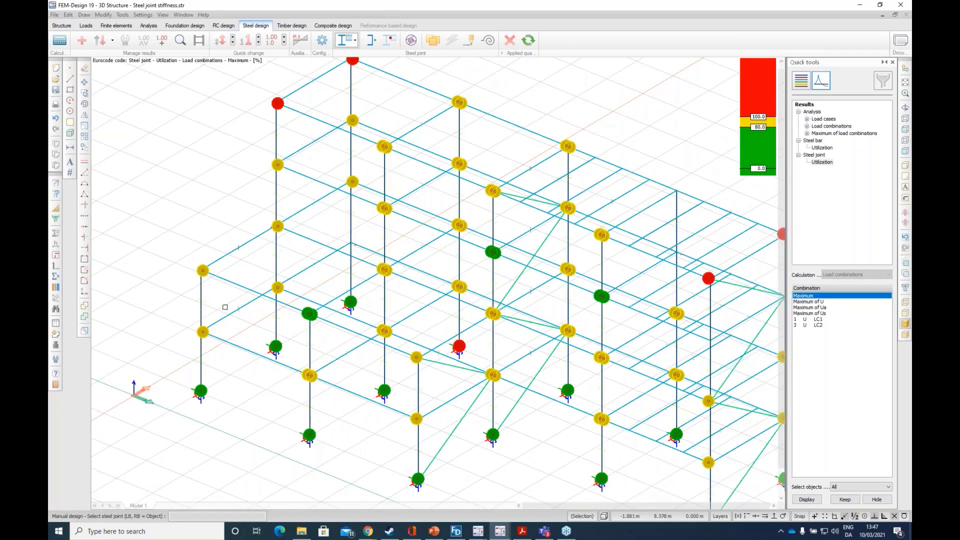
scroll(225, 307, "up", 3)
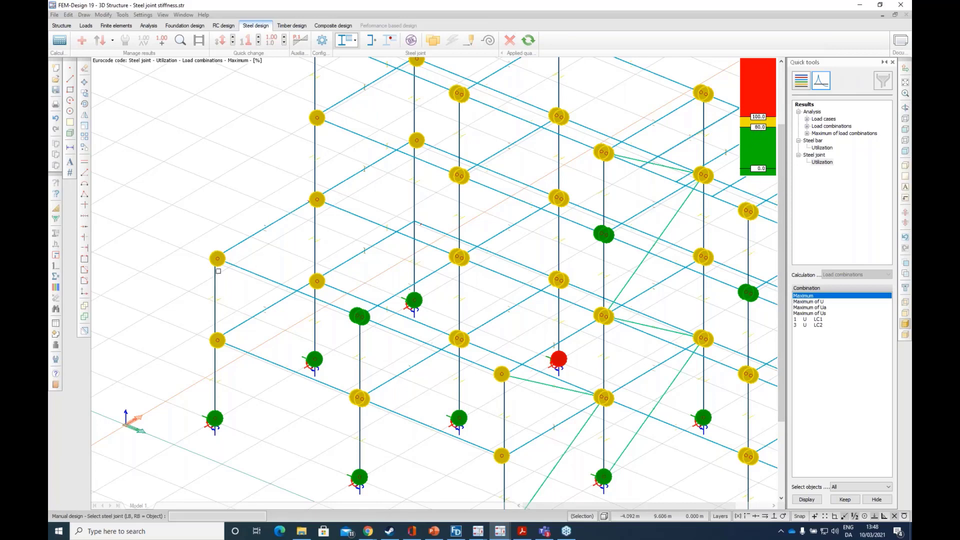
left_click(223, 261)
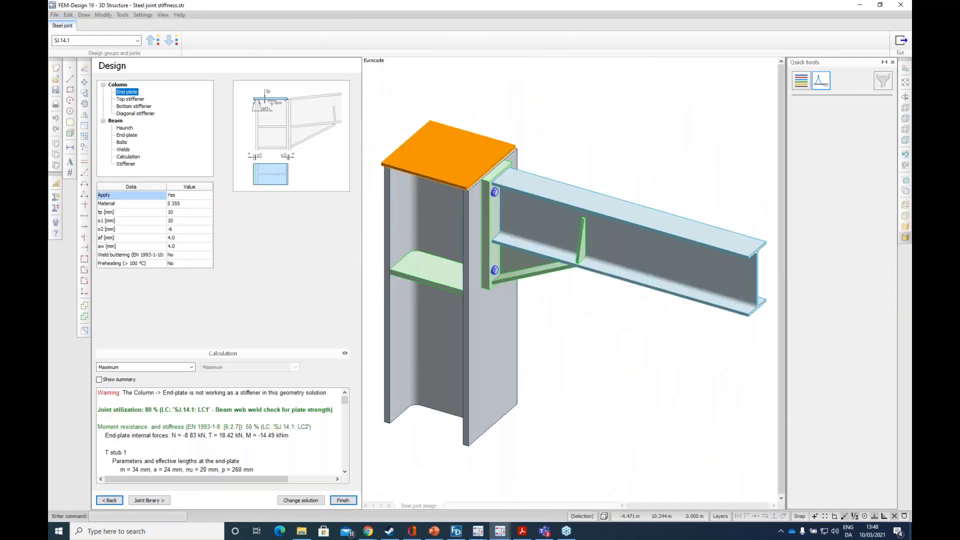
Step: Examine the beam-to-column joint with its haunch, bolts and stiffeners from different sides in 3D
mouse_move(406, 229)
middle_click_drag(594, 371, 453, 317, "alt")
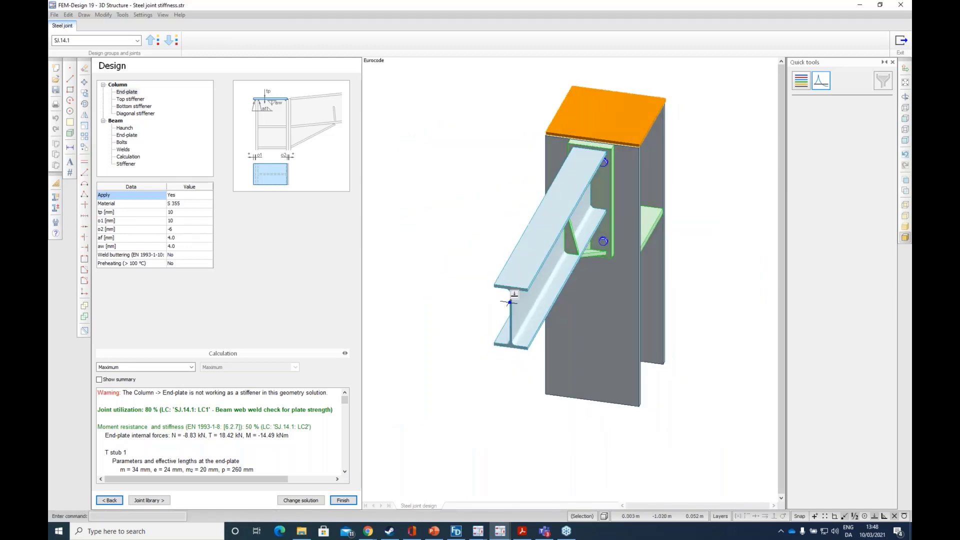
middle_click_drag(541, 306, 537, 327, "alt")
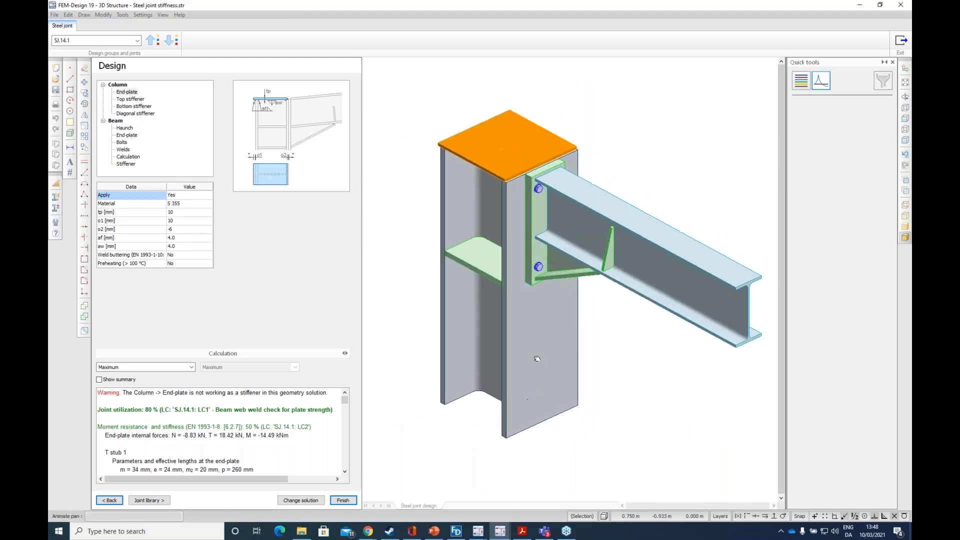
middle_click_drag(541, 363, 475, 333, "alt")
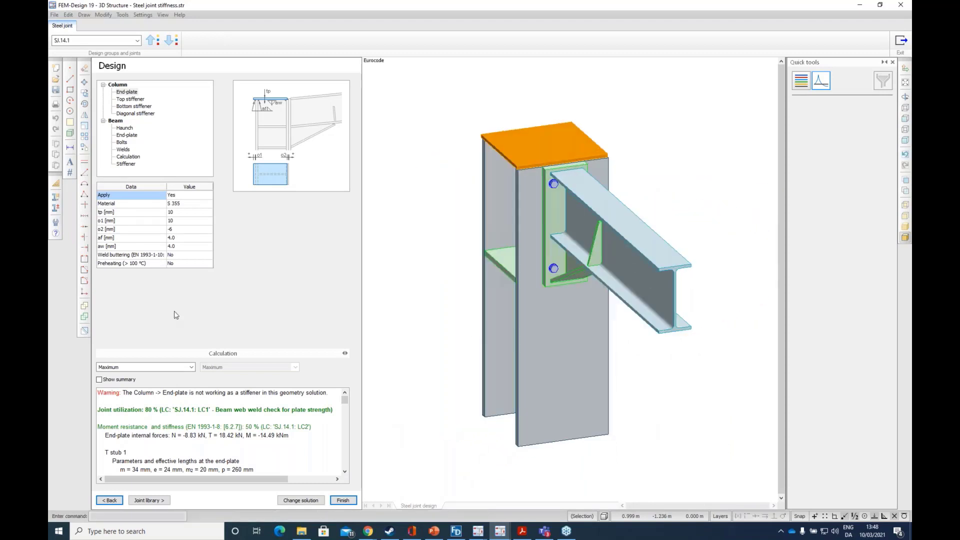
Step: Set the plate thickness tp of the column's end-plate to 12 mm
left_click(129, 98)
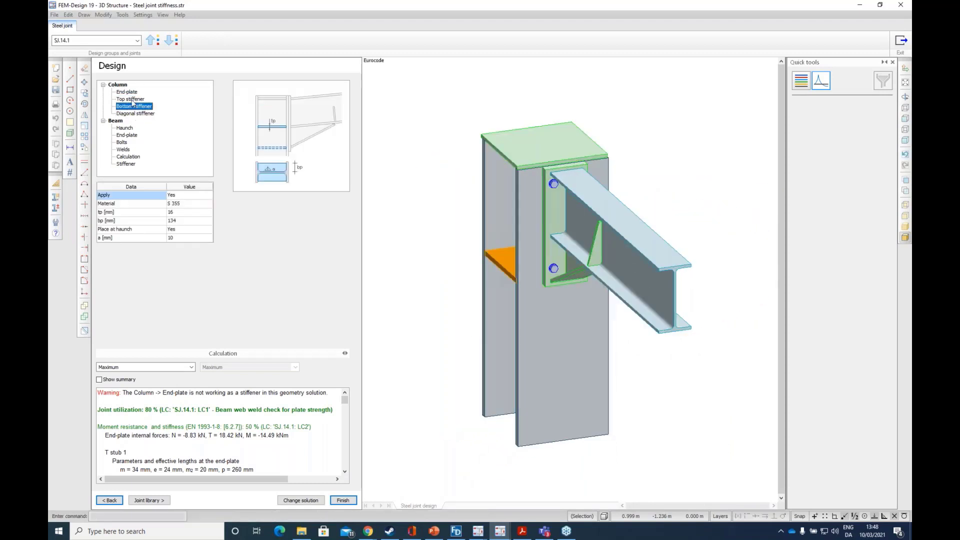
left_click(127, 92)
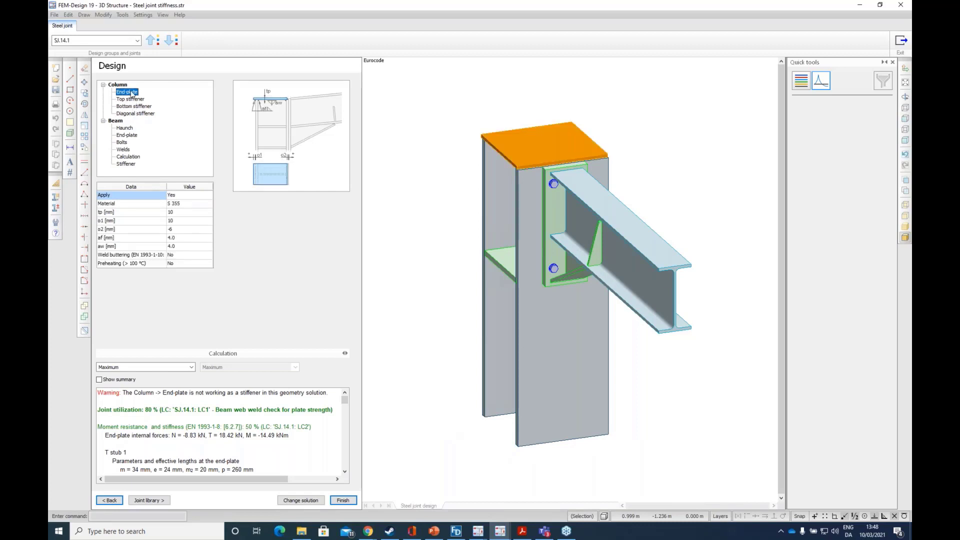
left_click(182, 213)
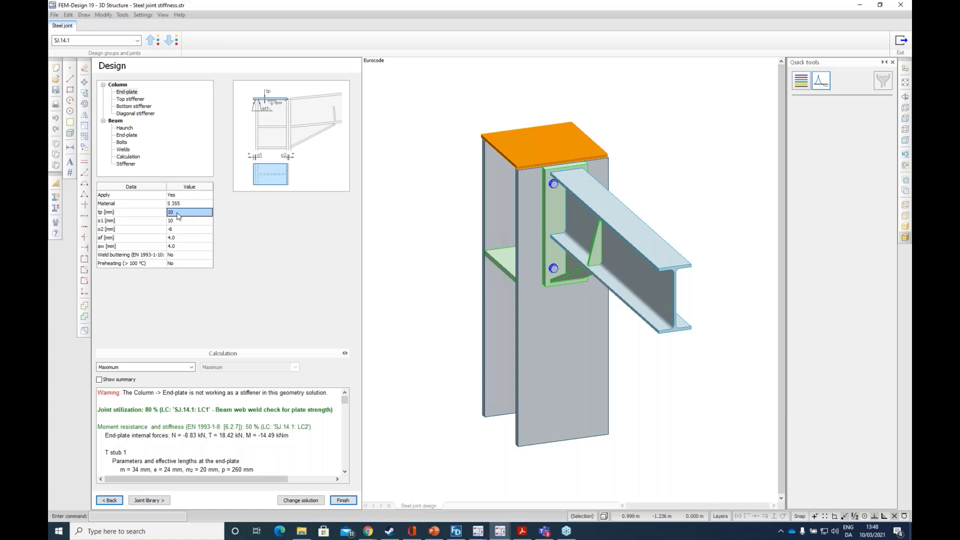
left_click(178, 216)
key("Return")
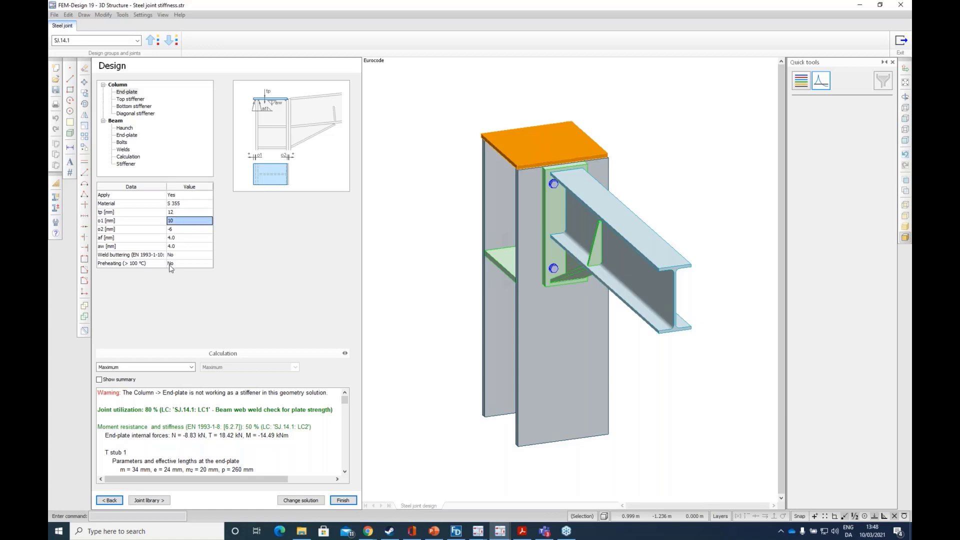
Step: Review the column's diagonal stiffener settings and the beam's haunch, end-plate, bolt and weld settings
left_click(135, 106)
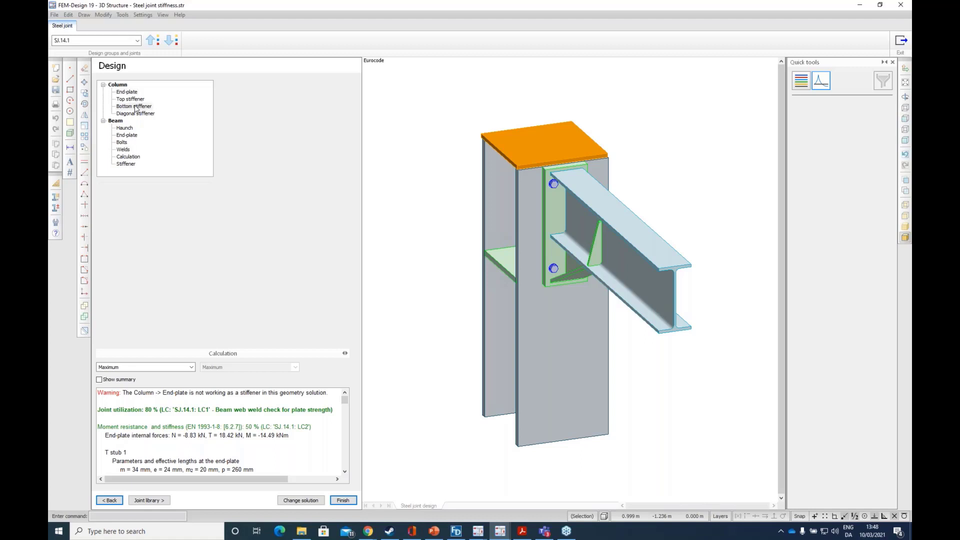
left_click(135, 113)
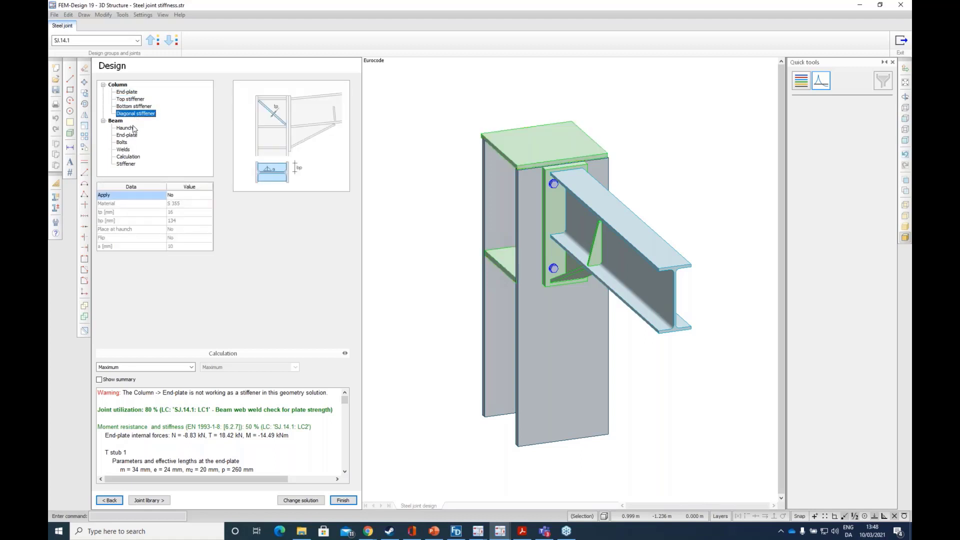
left_click(129, 128)
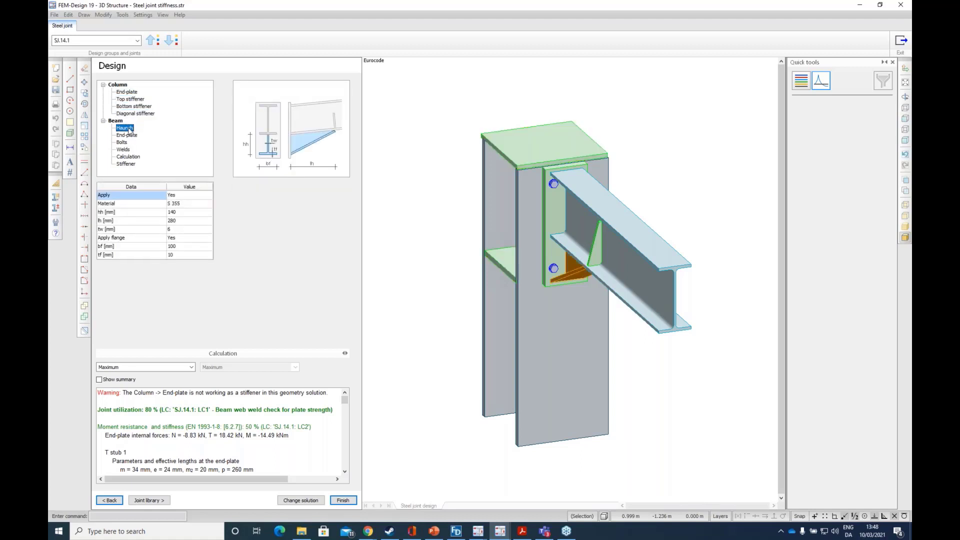
middle_click_drag(492, 277, 599, 280)
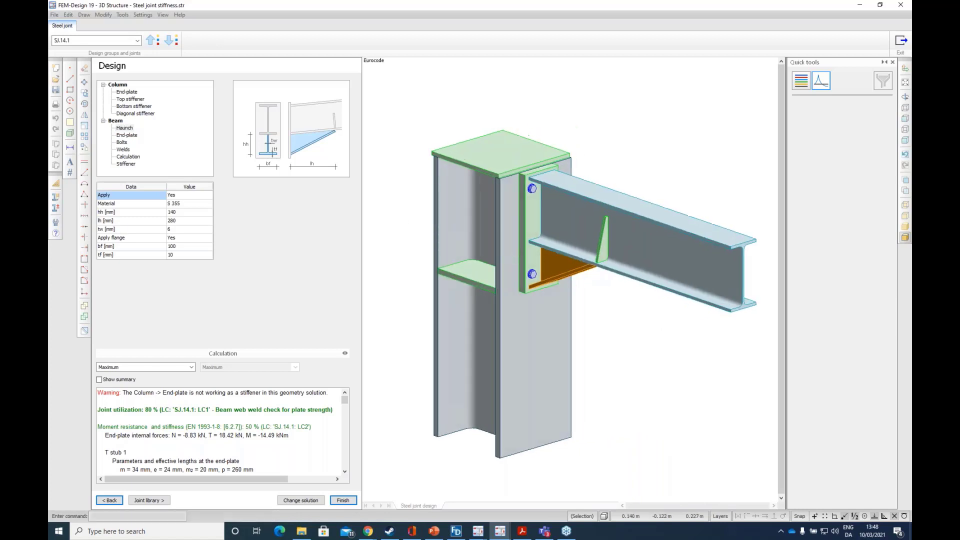
left_click(126, 135)
left_click(122, 142)
left_click(124, 150)
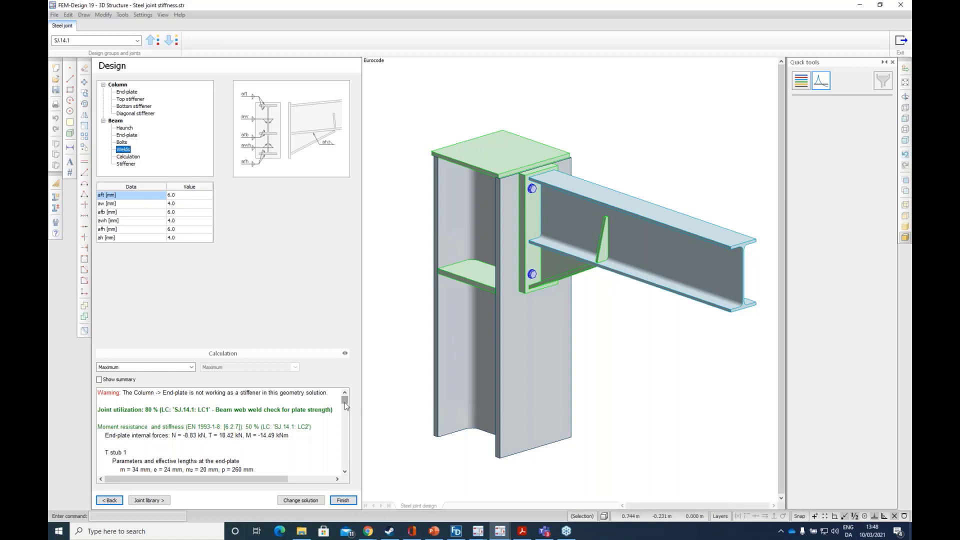
Step: Find the rotational stiffness Sj in the joint's stiffness calculation, then apply the modifications and leave the joint design
left_click_drag(345, 406, 347, 434)
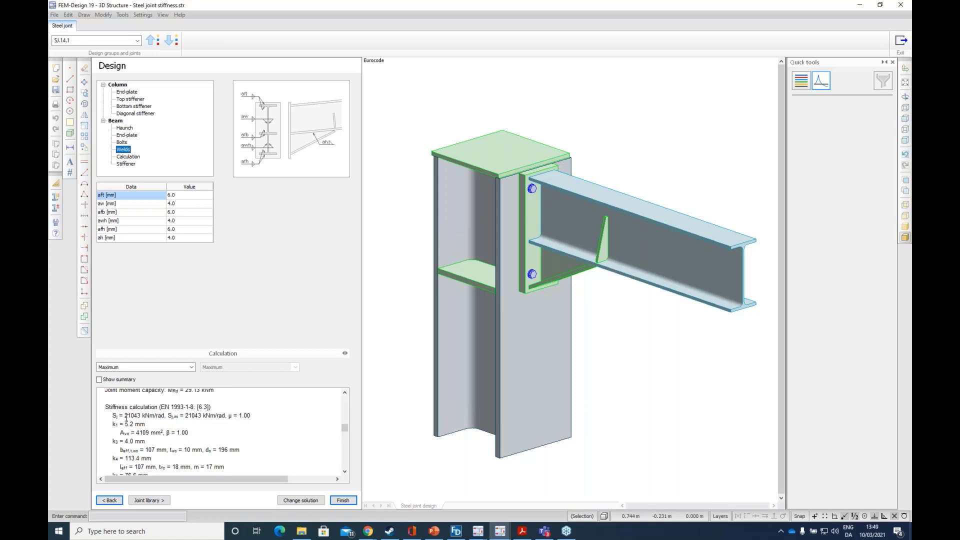
left_click_drag(125, 417, 166, 417)
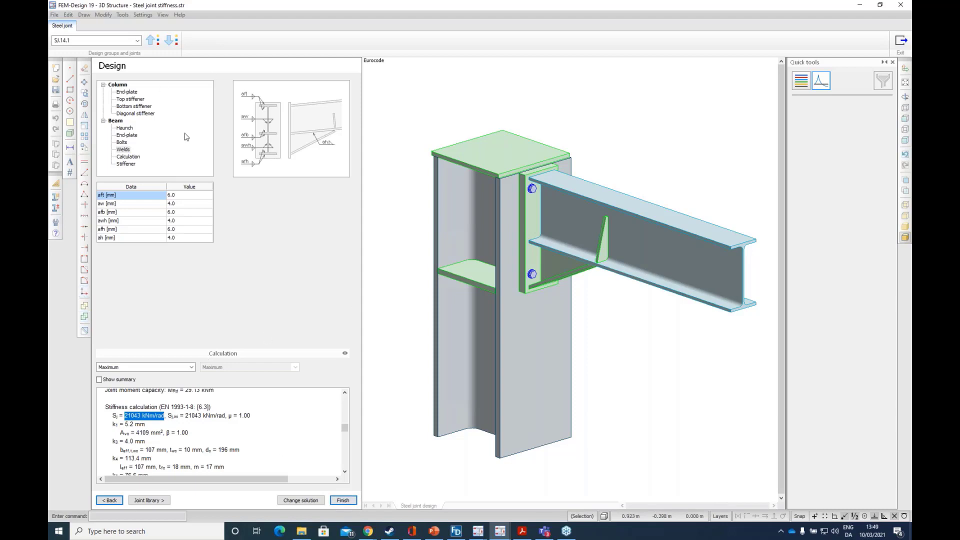
left_click(337, 498)
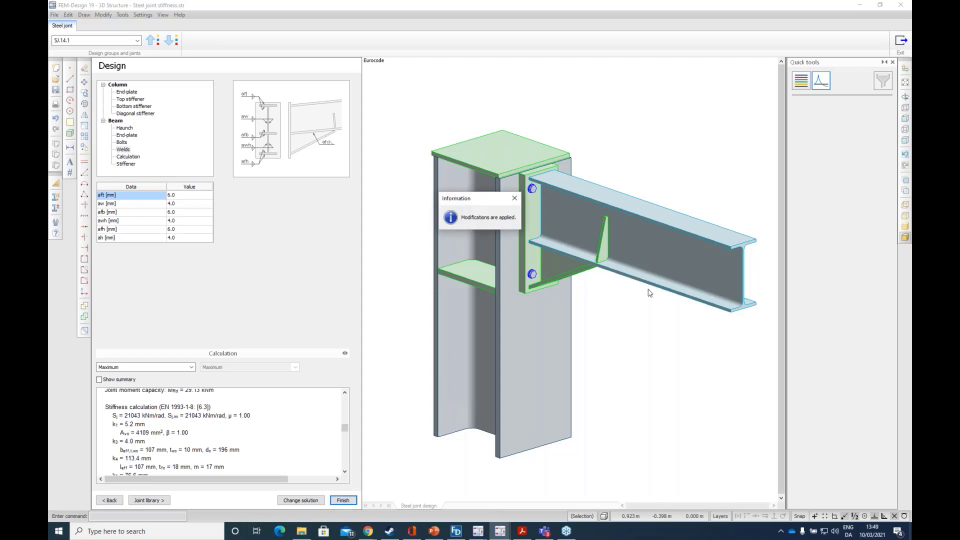
left_click(902, 42)
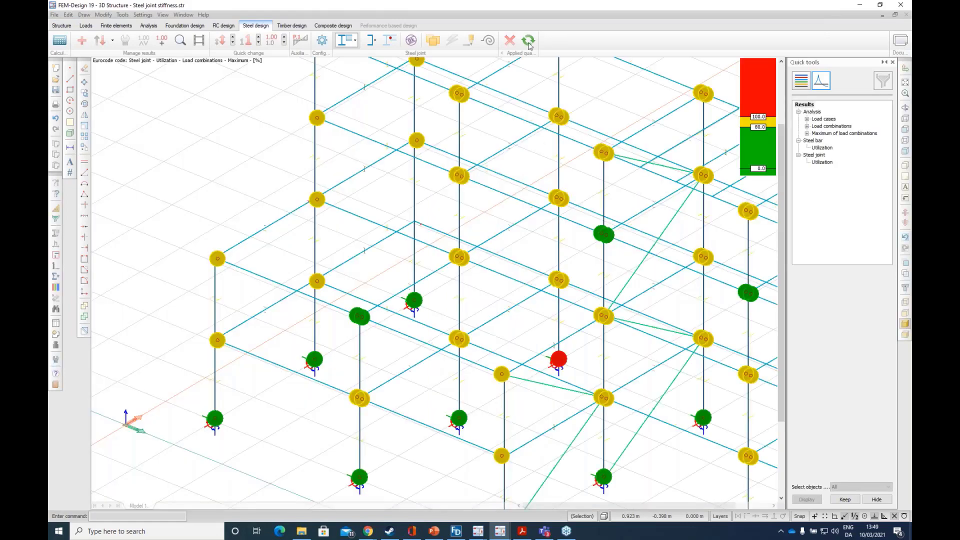
Step: Examine the list of steel joint stiffnesses and the available steel design object types
left_click(488, 41)
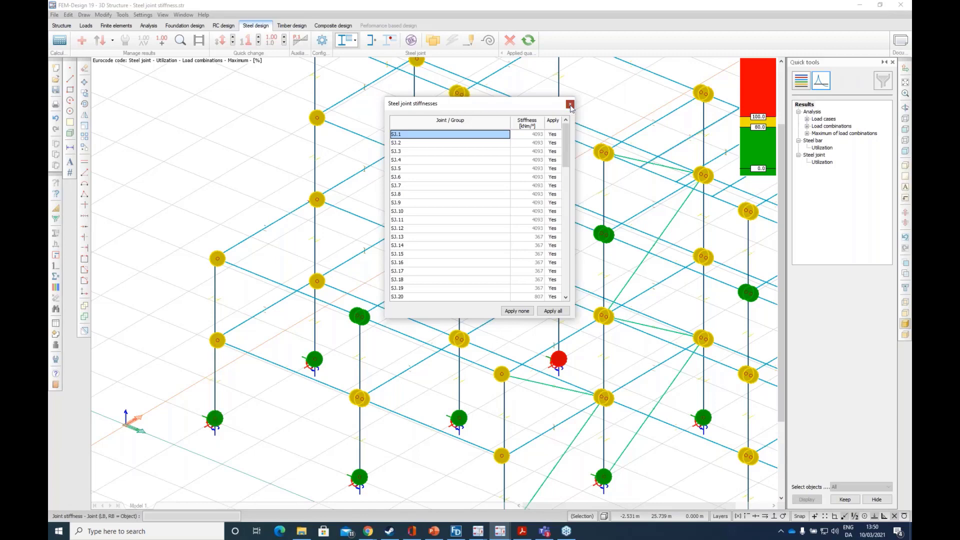
left_click(570, 105)
left_click(355, 40)
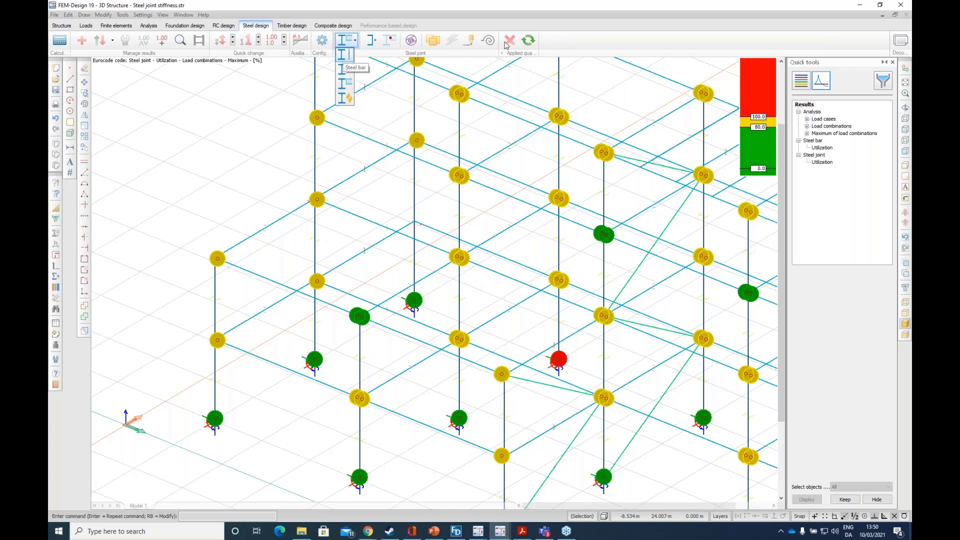
left_click(613, 34)
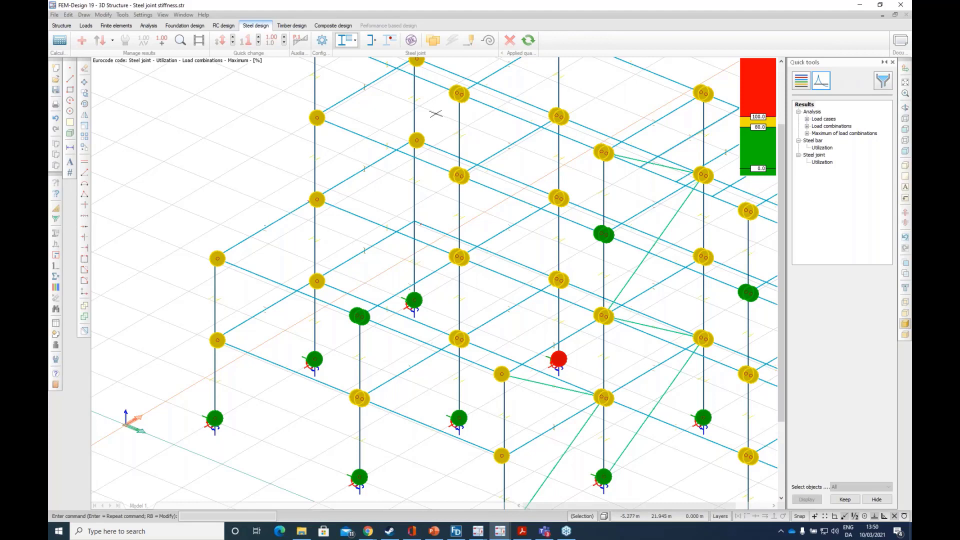
Step: Switch to the CLT_Example_001.str model and look over its available timber design object types
mouse_move(499, 536)
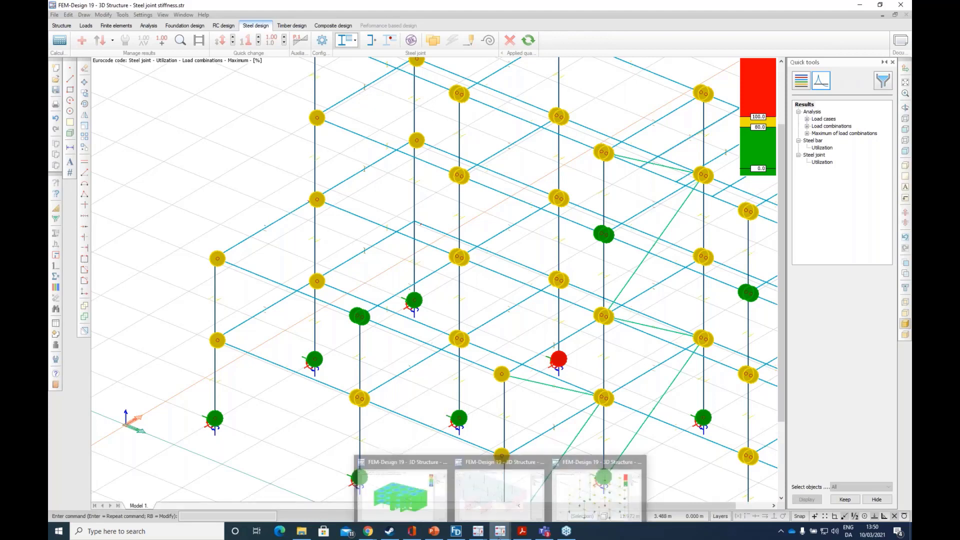
left_click(406, 496)
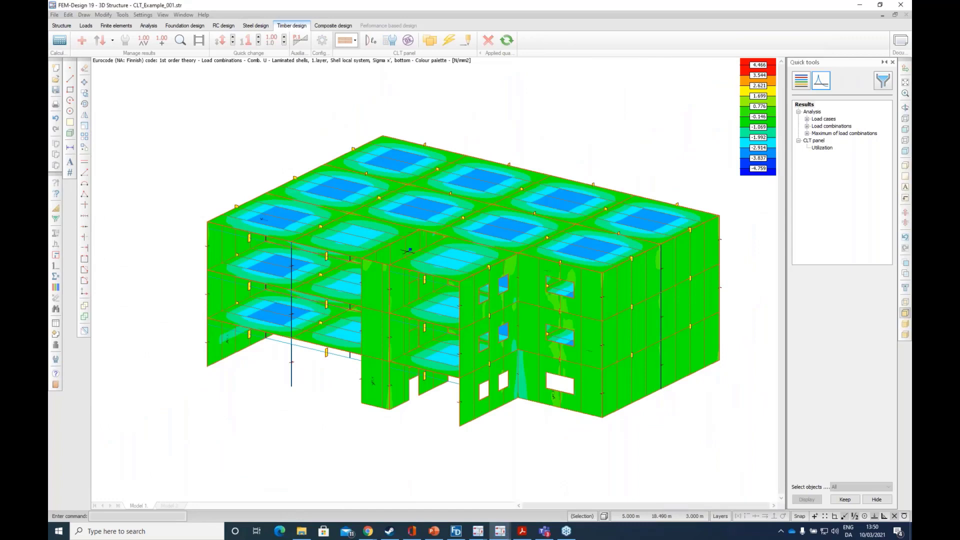
left_click(354, 42)
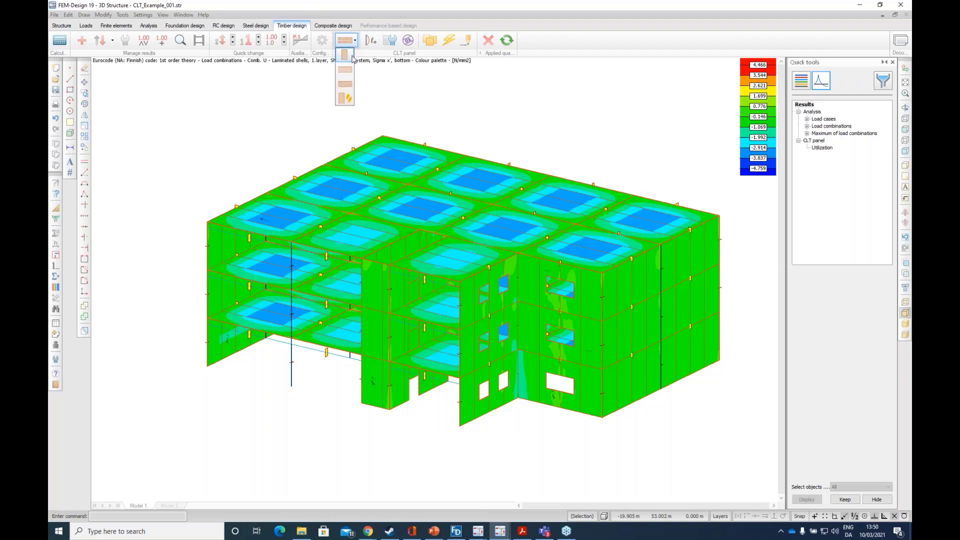
left_click(353, 42)
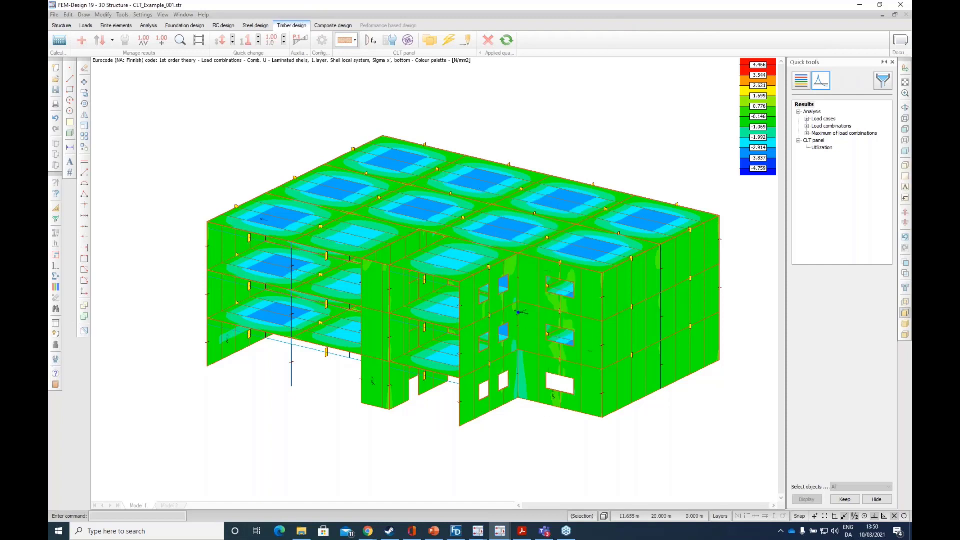
middle_click_drag(452, 302, 426, 319)
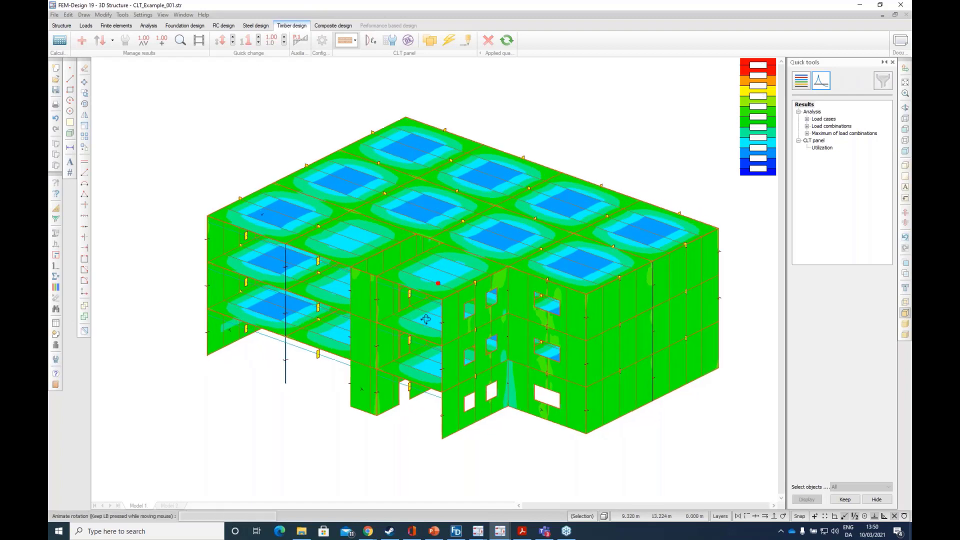
left_click(349, 44)
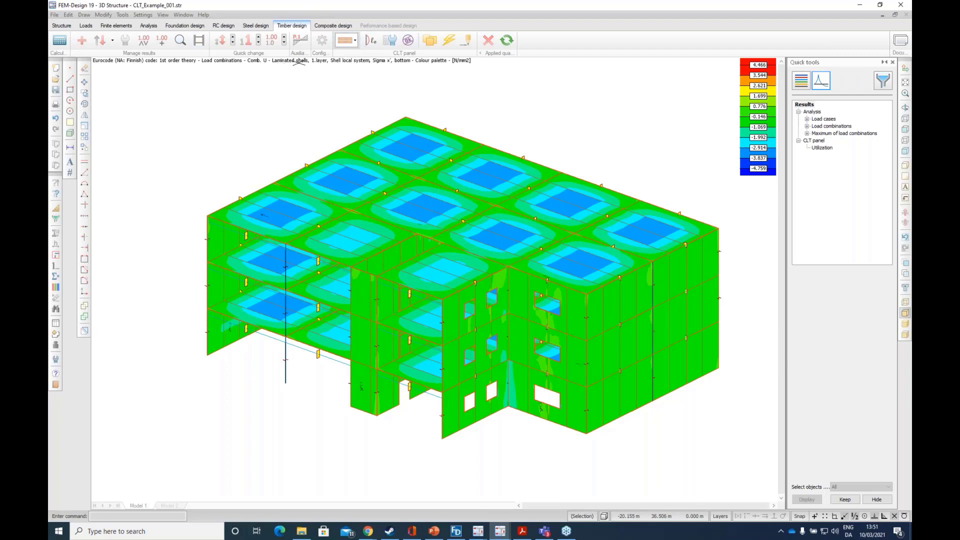
Step: Look through the laminated shell stress components available for load combinations, from Sigma x' to Sigma vm
double_click(831, 126)
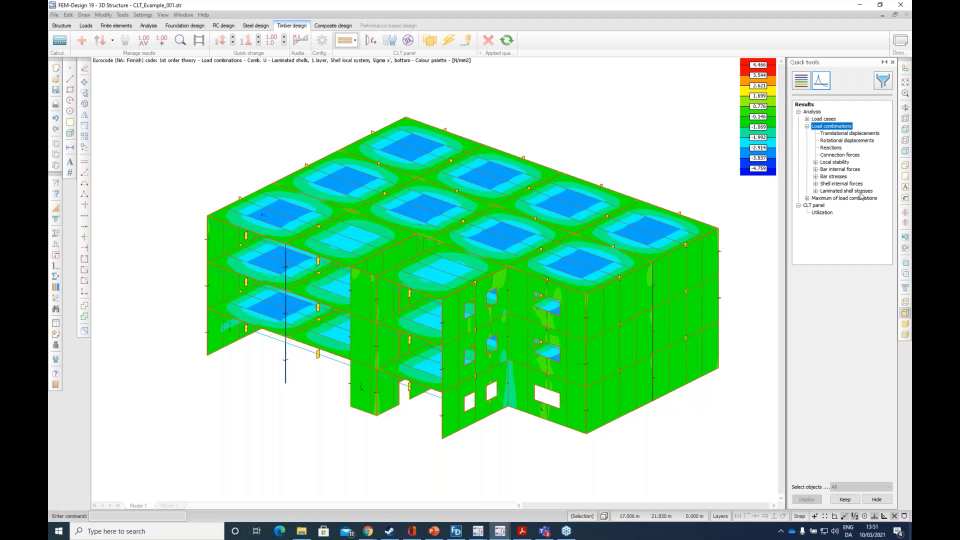
double_click(839, 191)
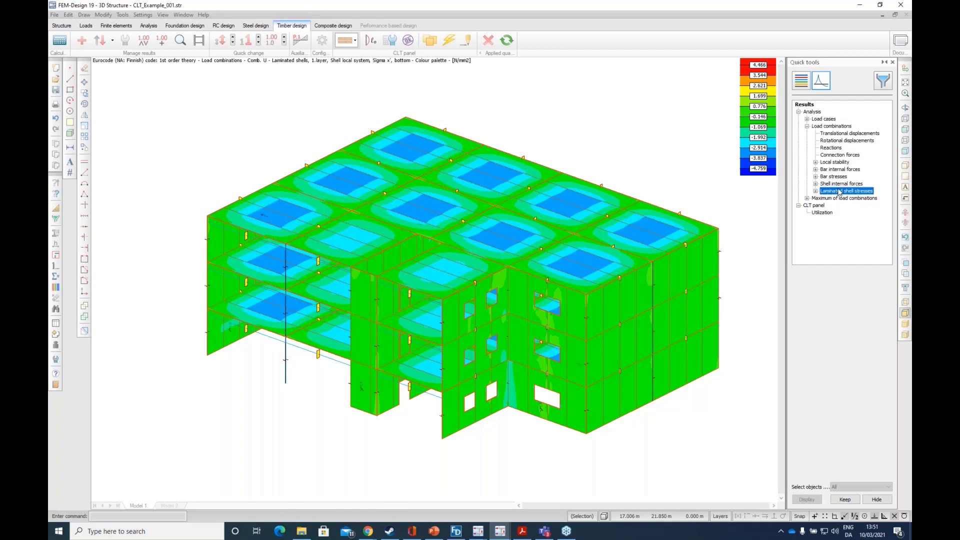
left_click(839, 118)
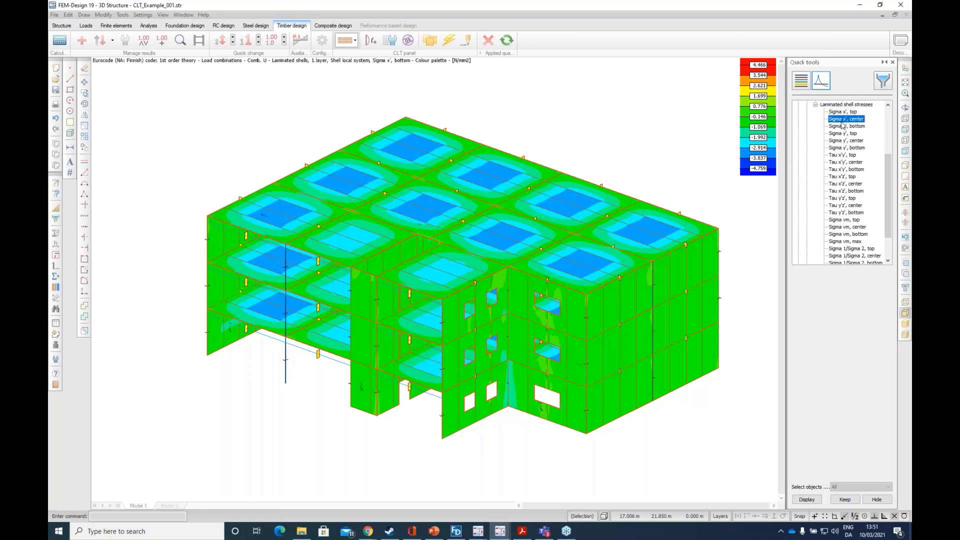
left_click(851, 106)
left_click(850, 112)
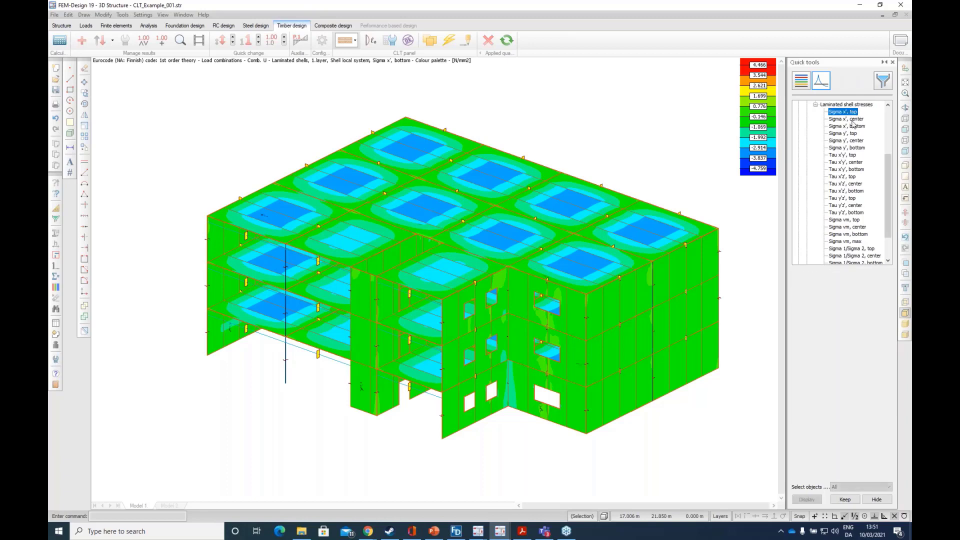
left_click(851, 120)
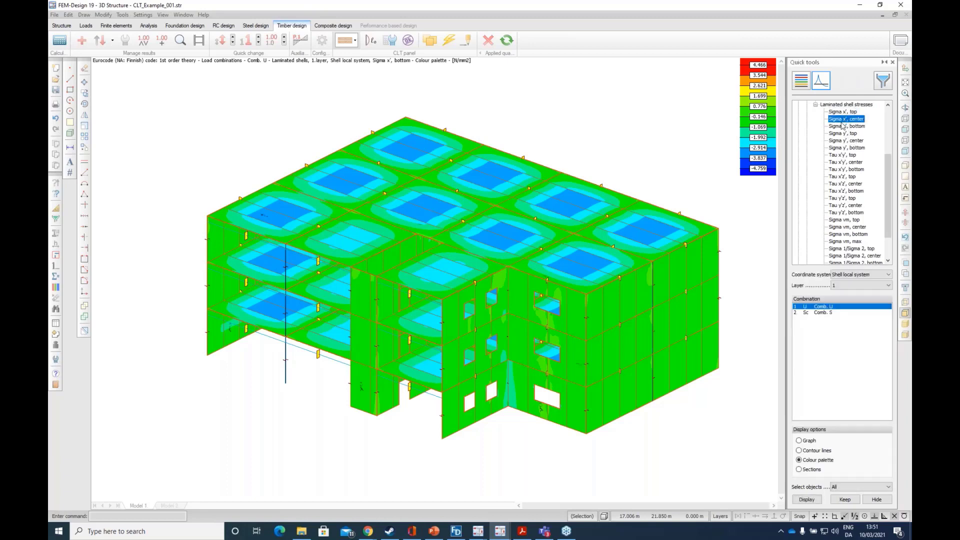
left_click(843, 126)
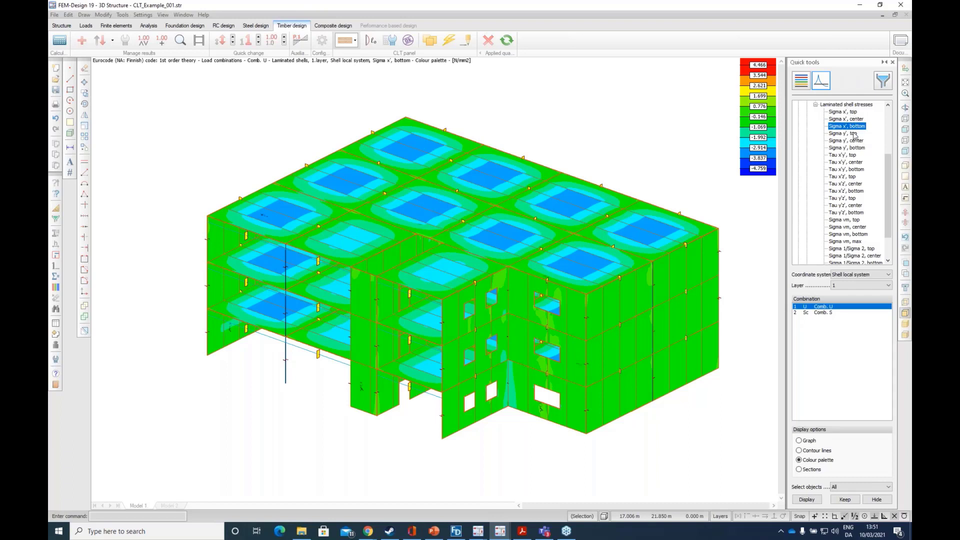
left_click(842, 163)
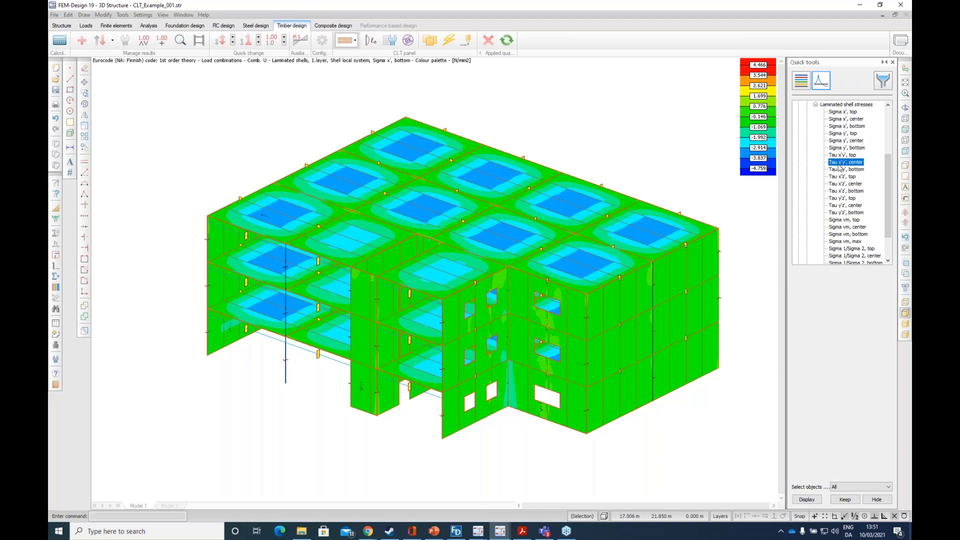
left_click(840, 220)
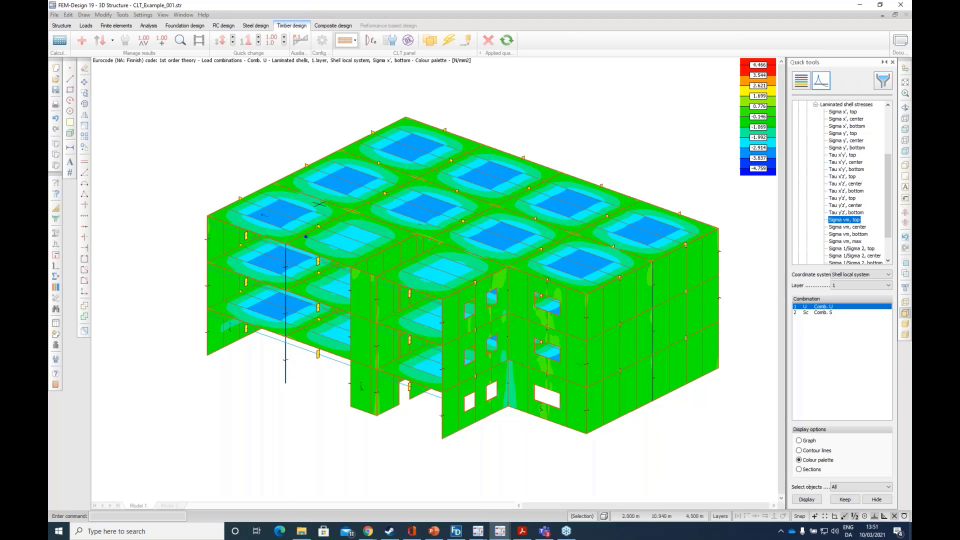
Step: Place a laminated stresses detailed result point near the middle of the roof panel at the building's left corner
left_click(180, 40)
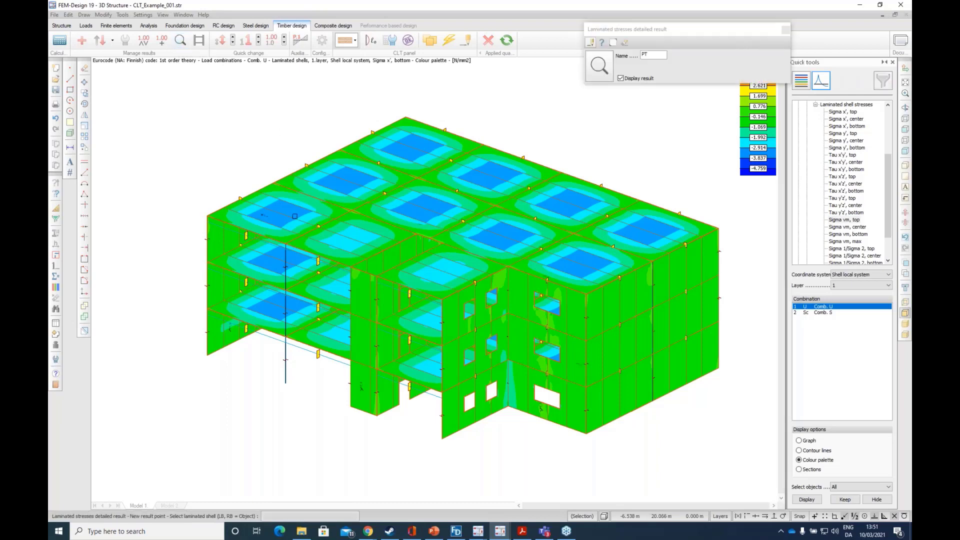
left_click(294, 212)
scroll(295, 213, "up", 4)
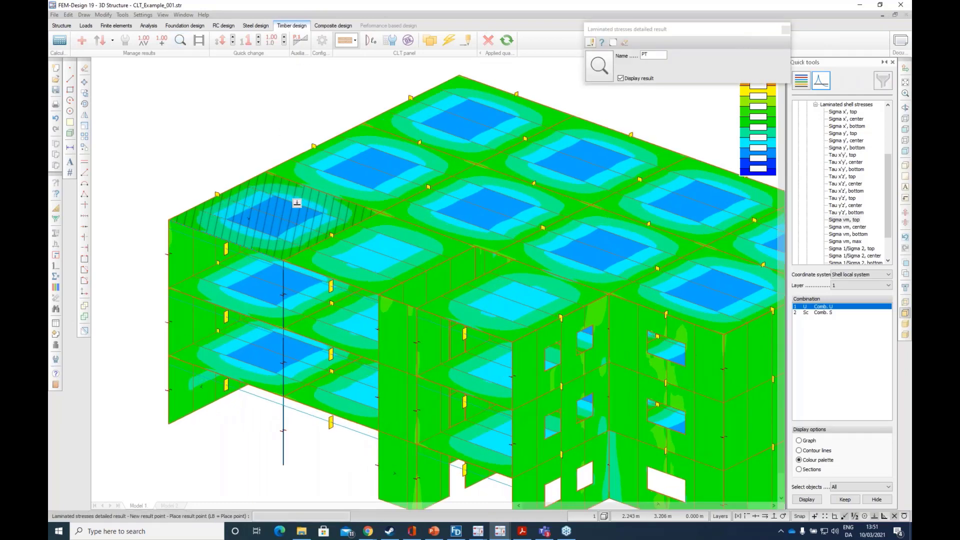
left_click(321, 220)
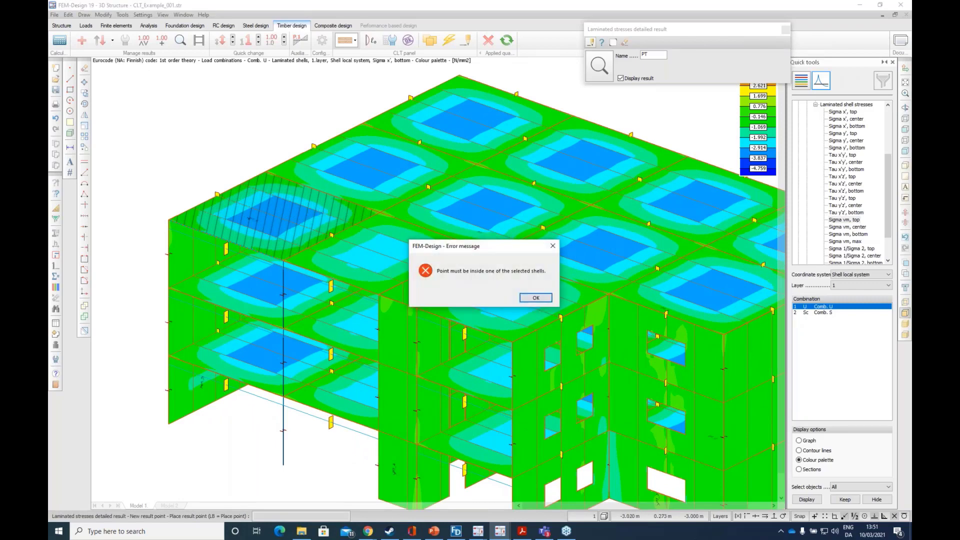
left_click(535, 297)
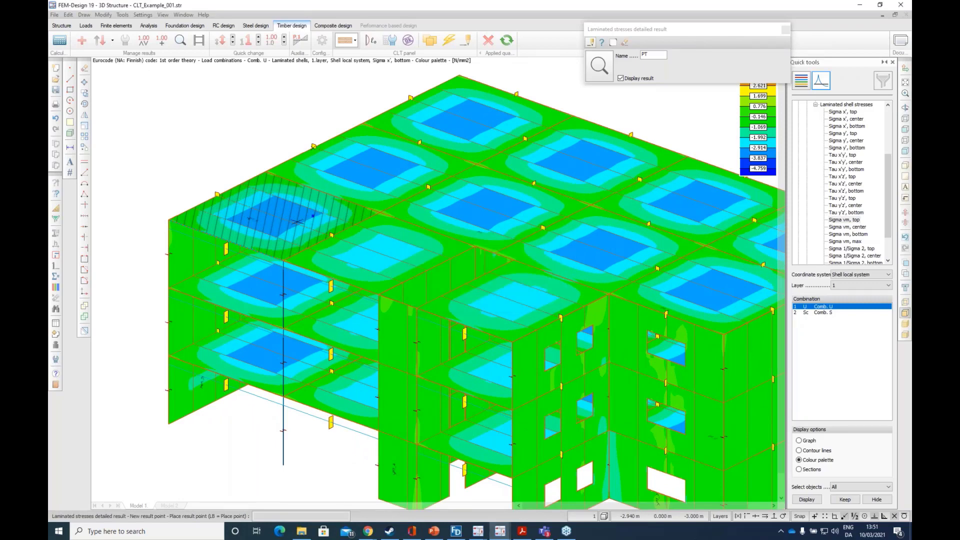
left_click(279, 216)
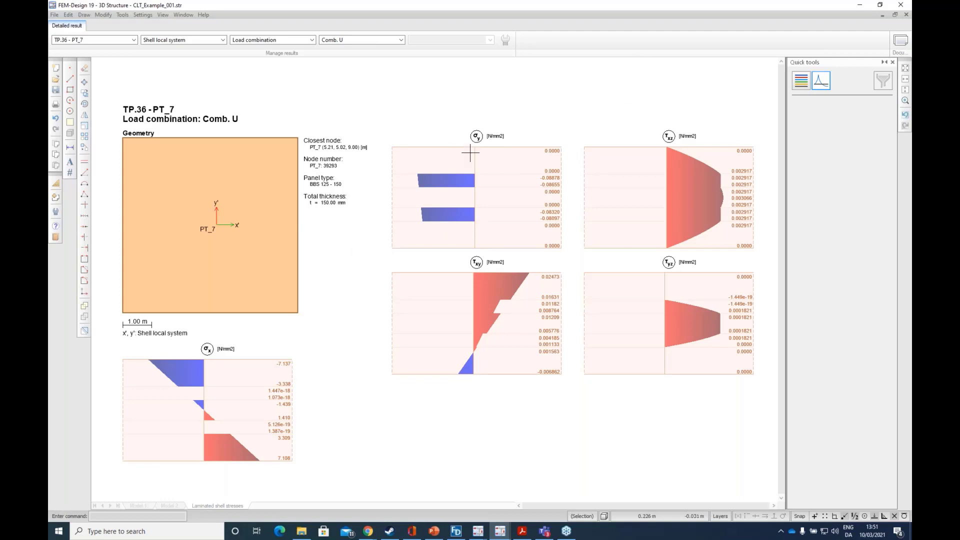
Step: Close the laminated stresses detailed result and return the CLT building model to the structure definition view
left_click(906, 15)
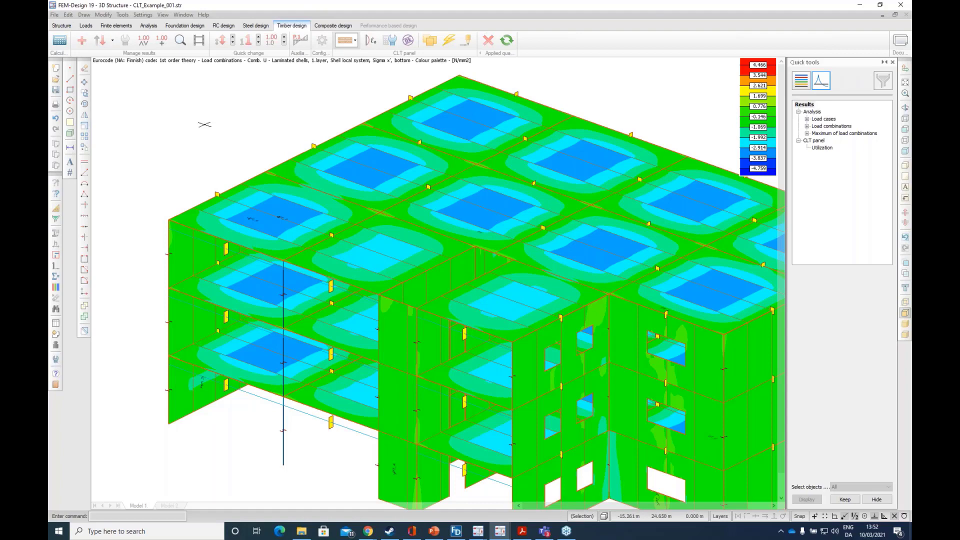
scroll(159, 148, "down", 2)
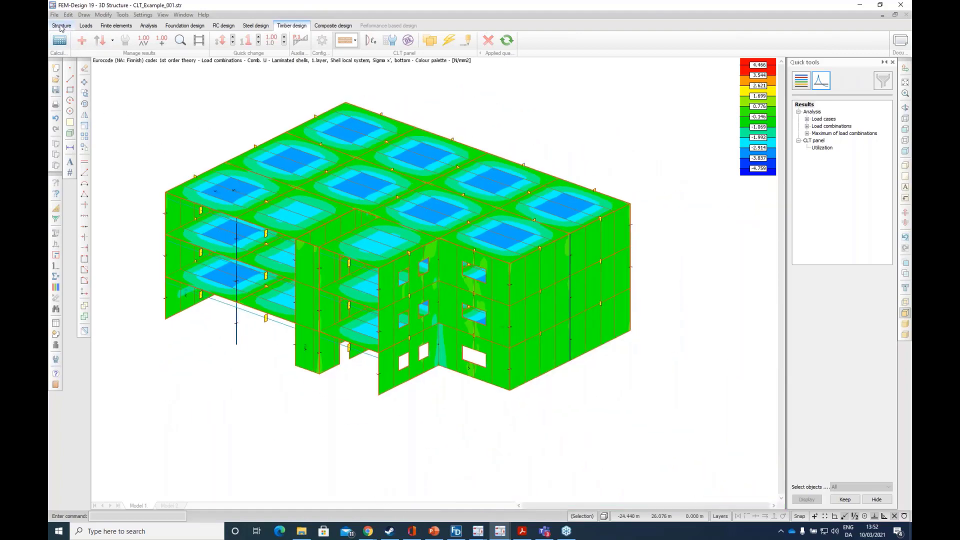
left_click(61, 26)
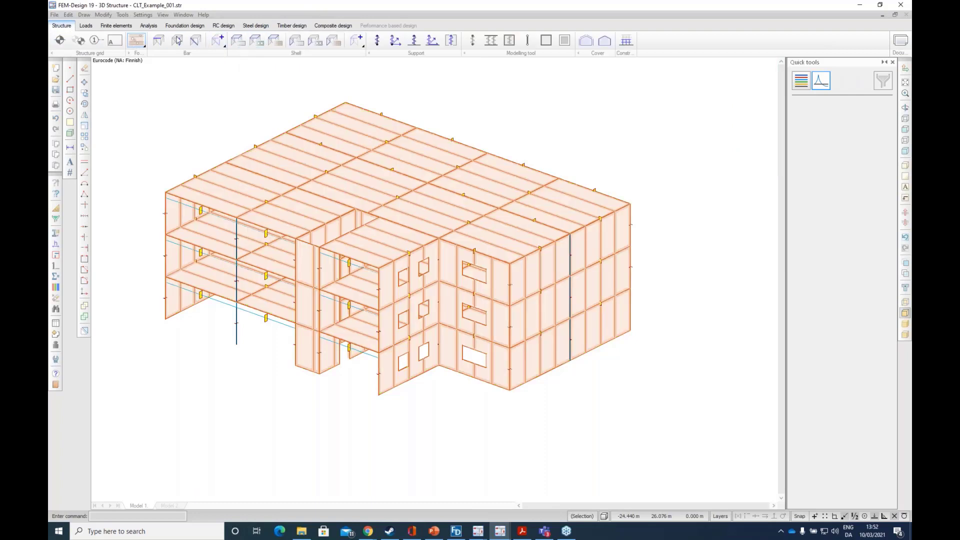
Step: Bring up the timber plate's material settings and choose Cross laminated timber as the mechanical model
left_click(280, 42)
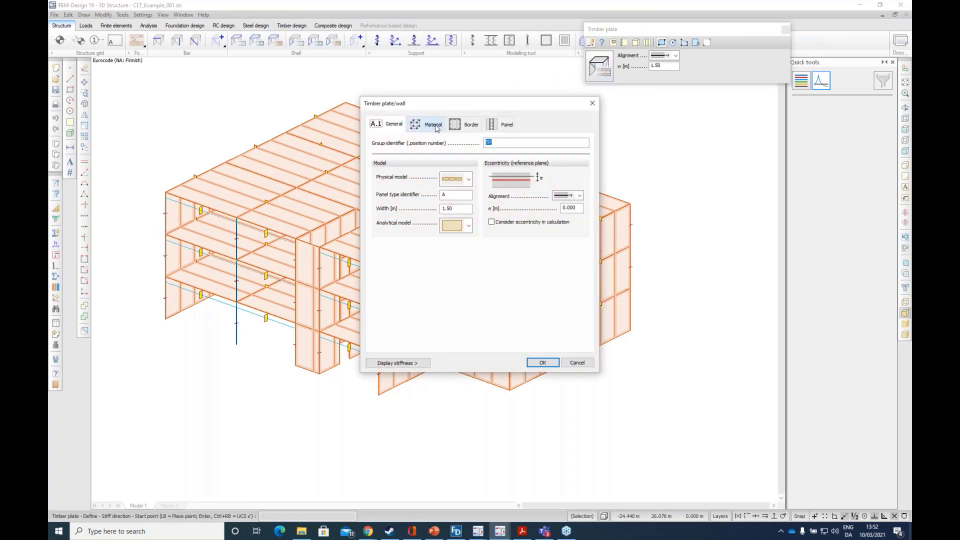
left_click(434, 127)
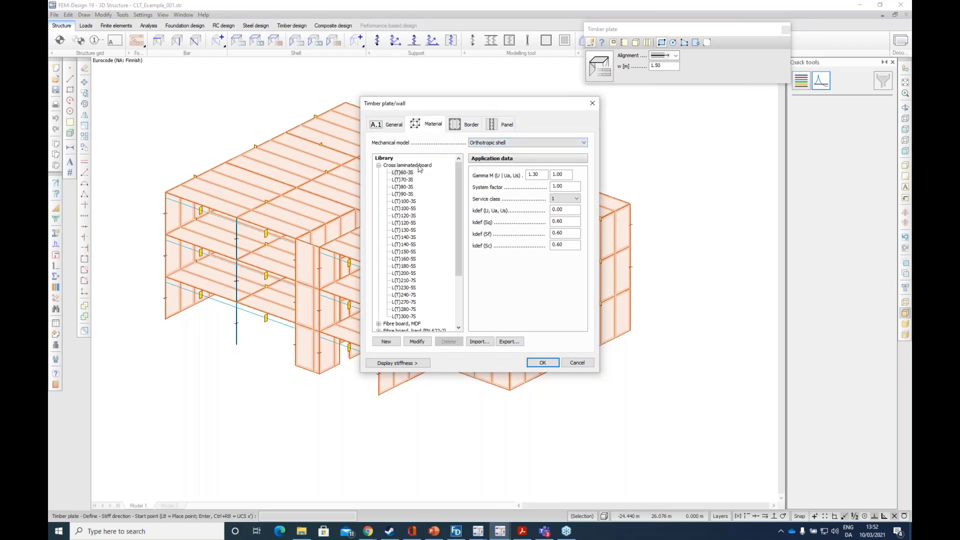
left_click(482, 145)
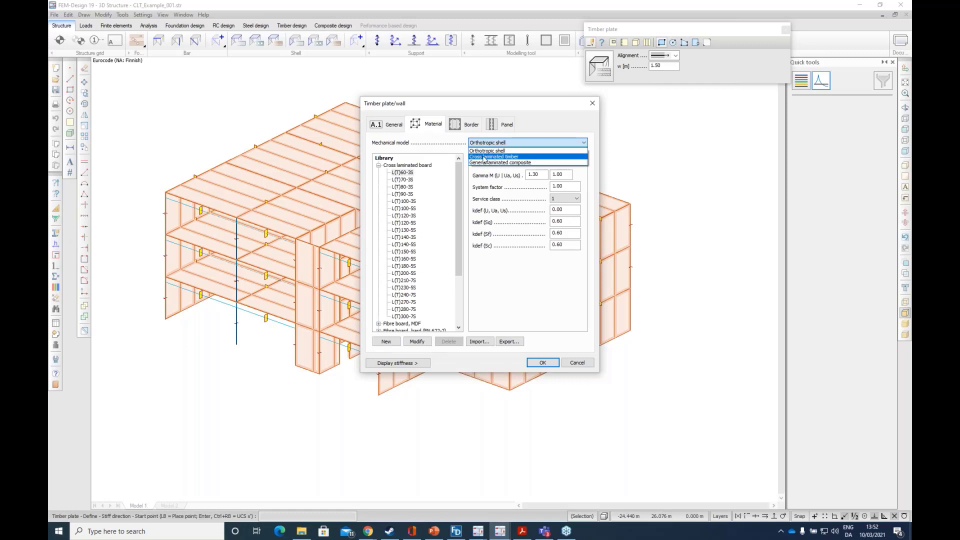
left_click(484, 157)
Step: Examine the layer build-up and mechanical properties of the Setra CL070L3S panel, discarding the timber plate settings
double_click(391, 181)
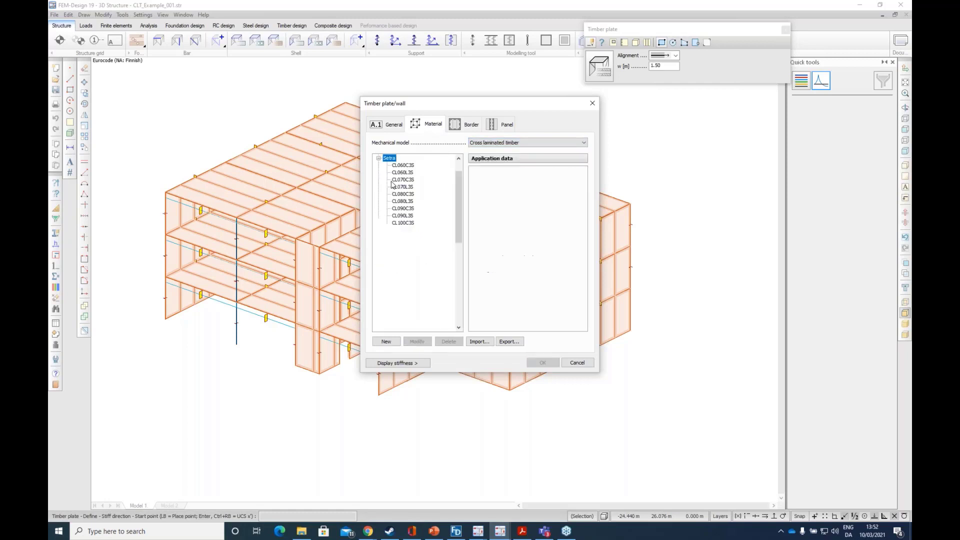
left_click(402, 187)
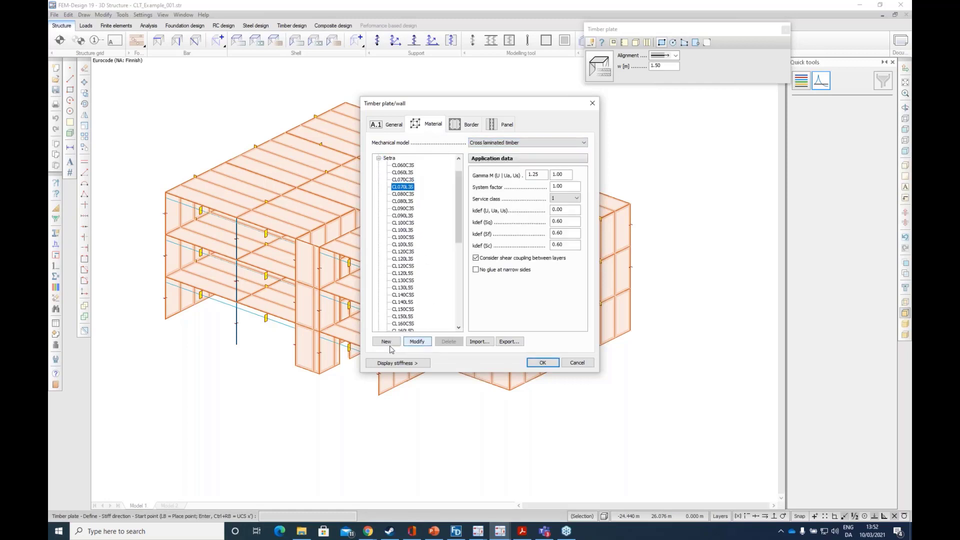
left_click(415, 344)
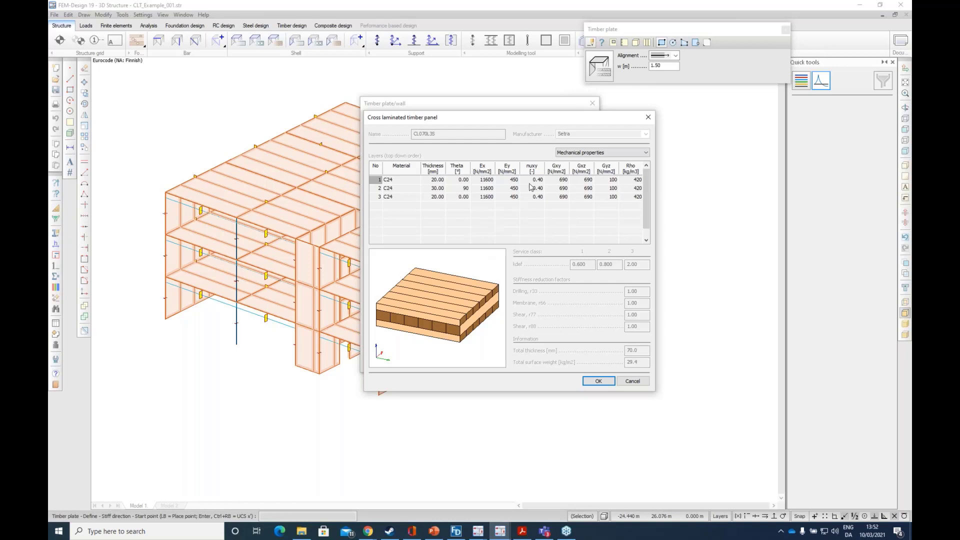
left_click(632, 381)
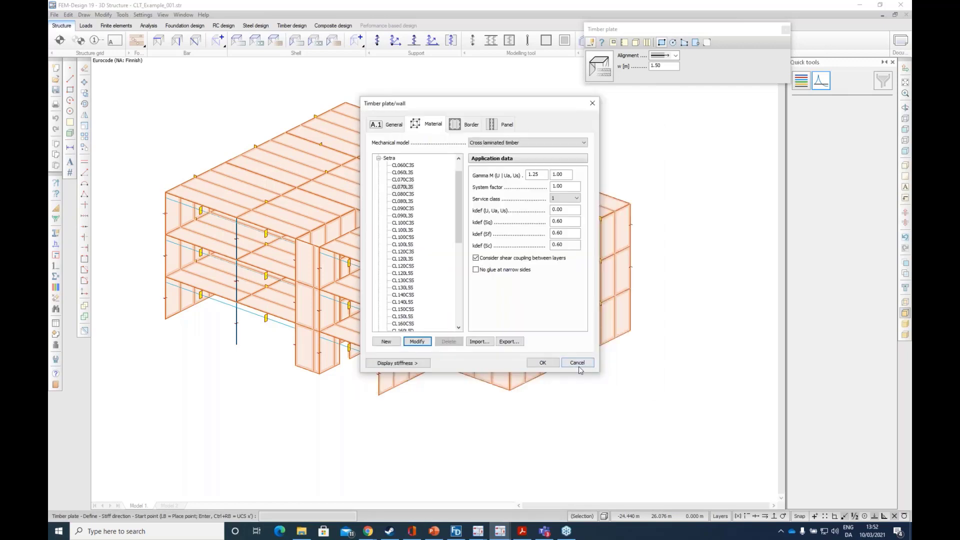
left_click(582, 368)
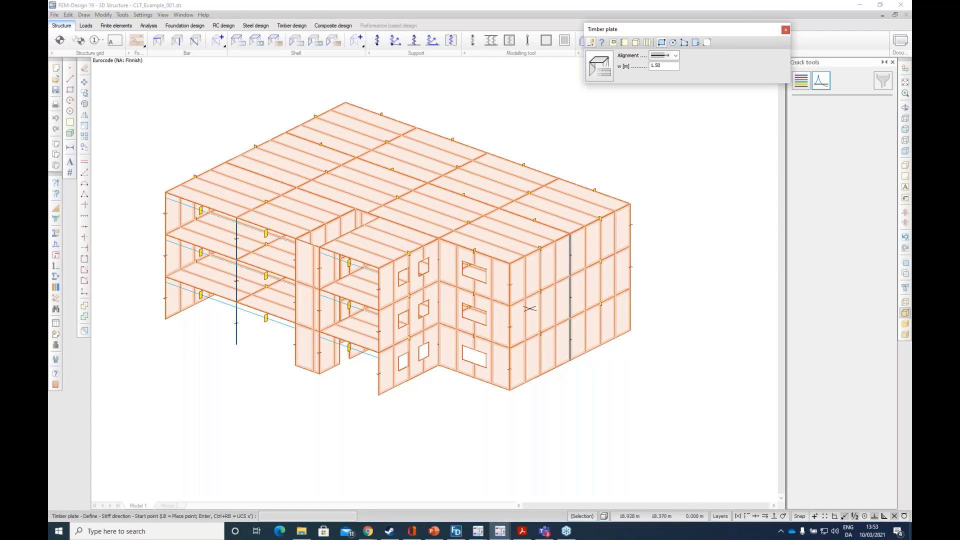
Step: Switch to Chrome and show StruSoft's case study on the world's first hybrid timber tower designed with FEM-Design
mouse_move(378, 531)
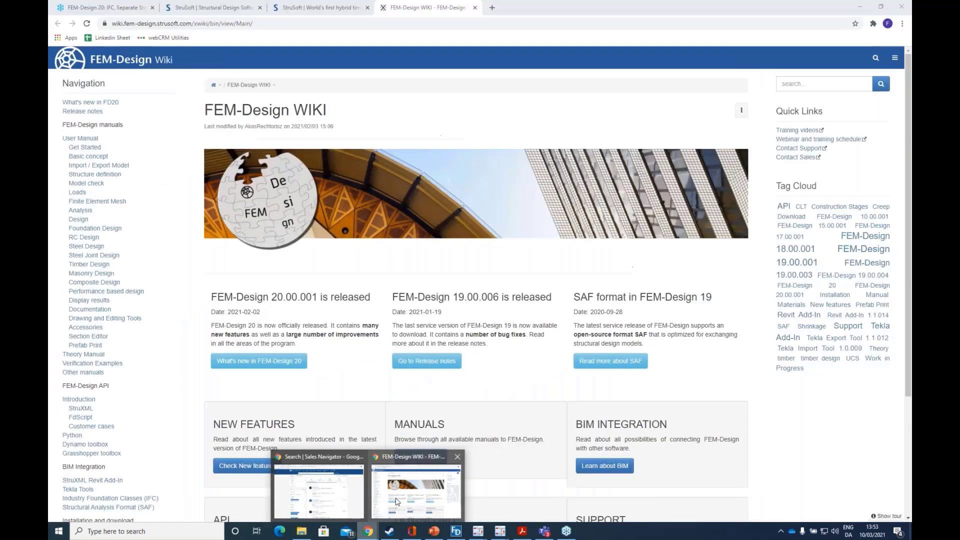
left_click(416, 490)
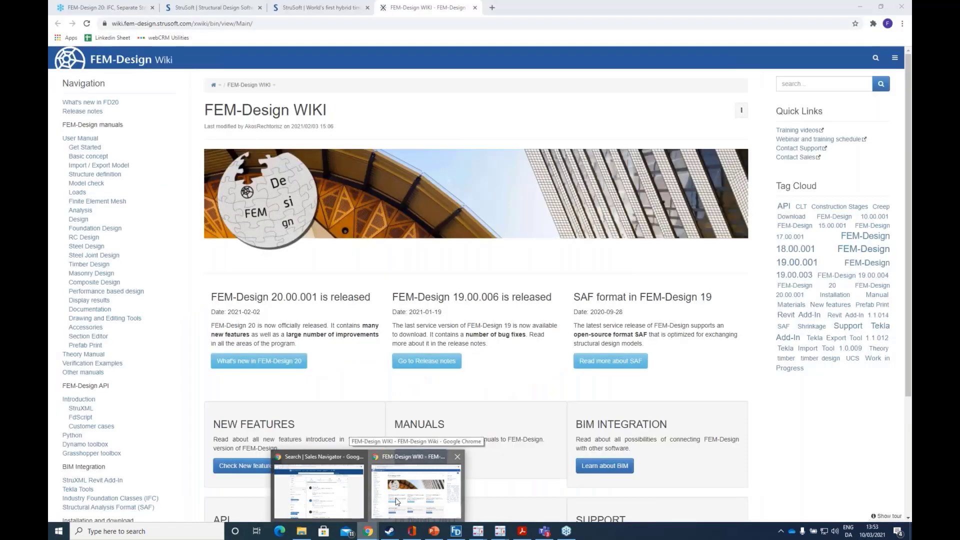
left_click(228, 7)
left_click(320, 7)
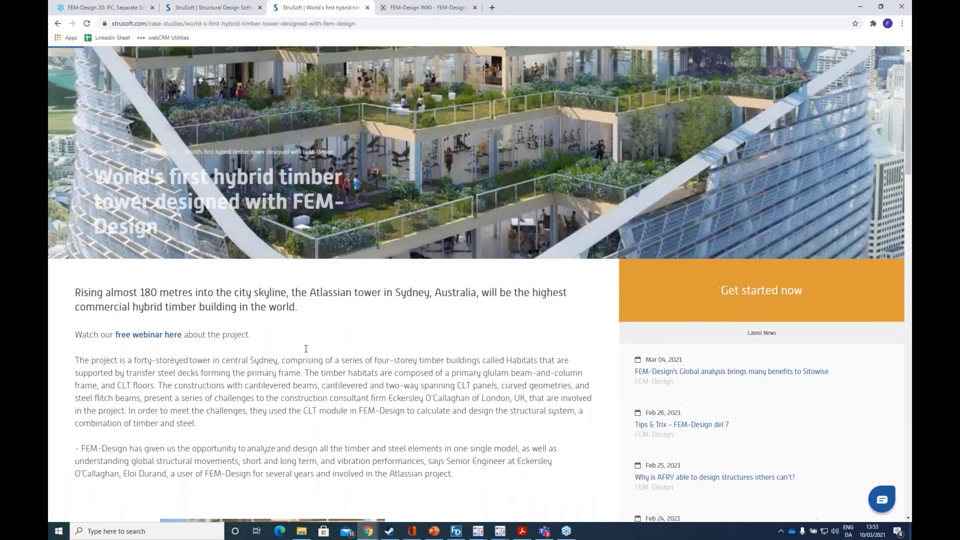
Step: Read the case study's introduction to the Atlassian tower project and locate its free webinar link
scroll(306, 348, "up", 1)
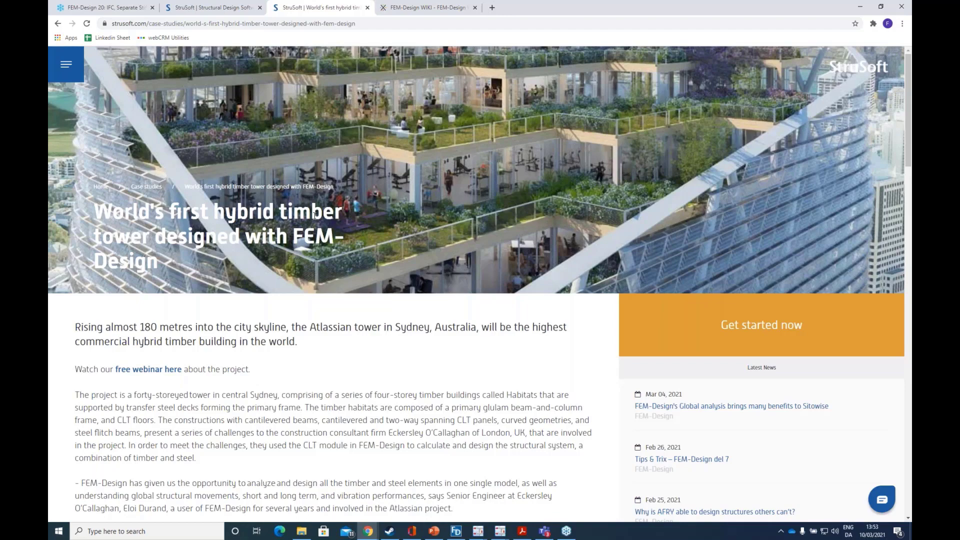
scroll(288, 226, "down", 6)
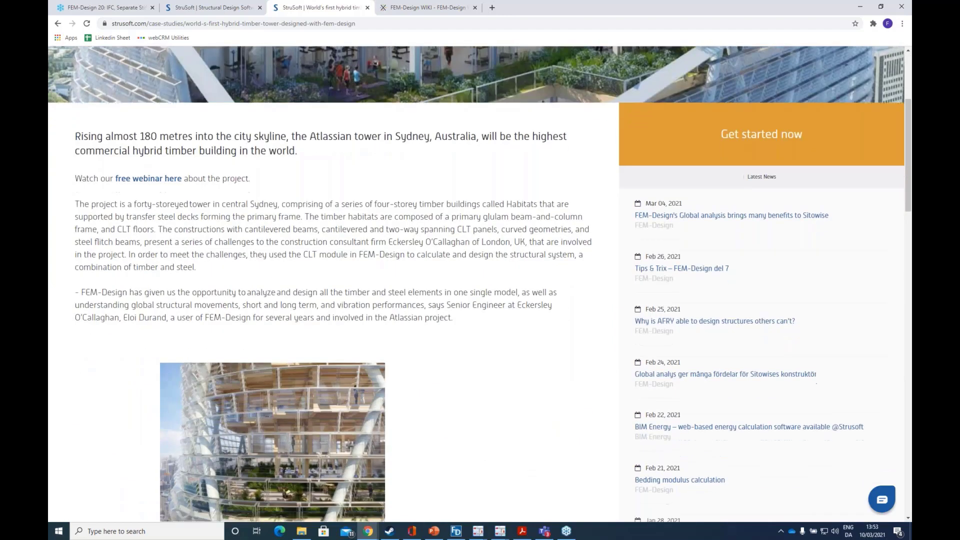
scroll(247, 159, "up", 2)
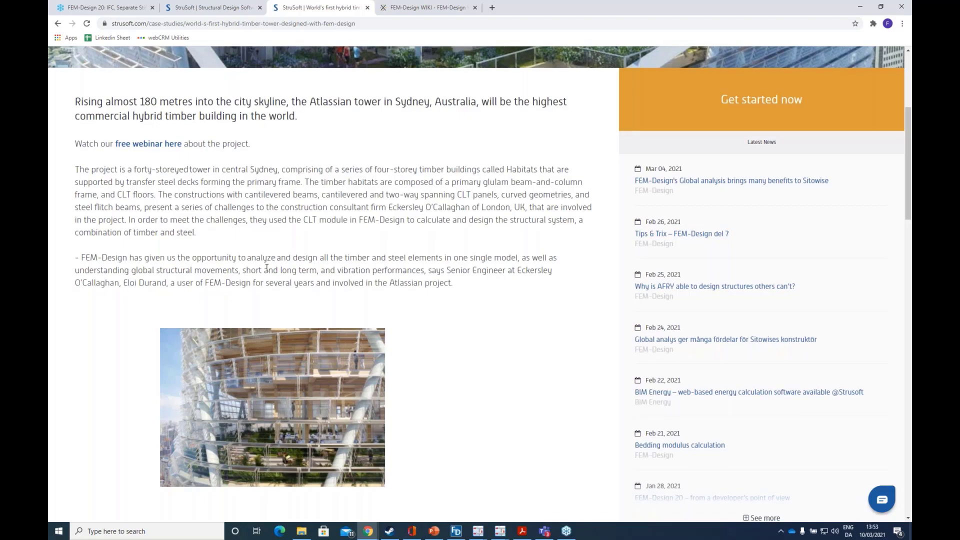
scroll(269, 272, "down", 3)
scroll(269, 272, "down", 2)
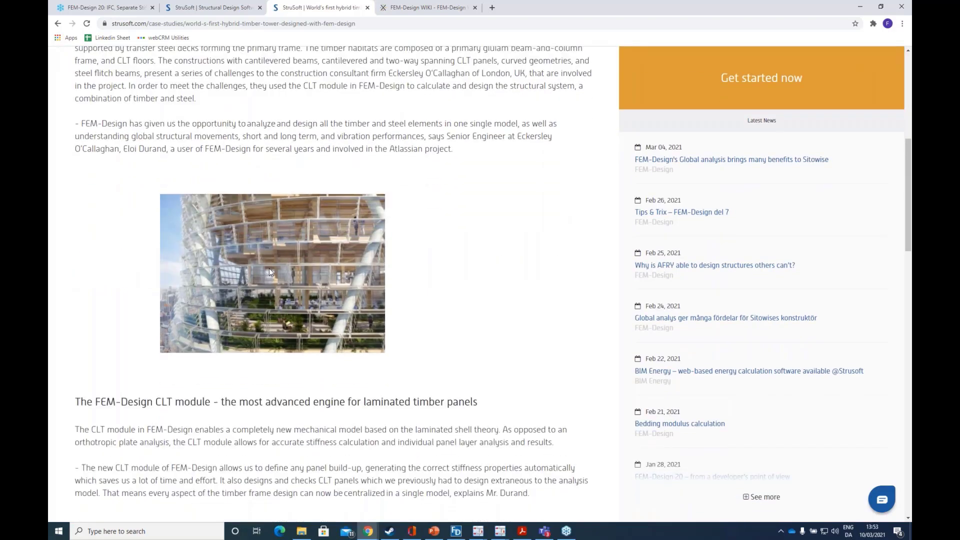
scroll(270, 272, "up", 1)
scroll(269, 272, "up", 1)
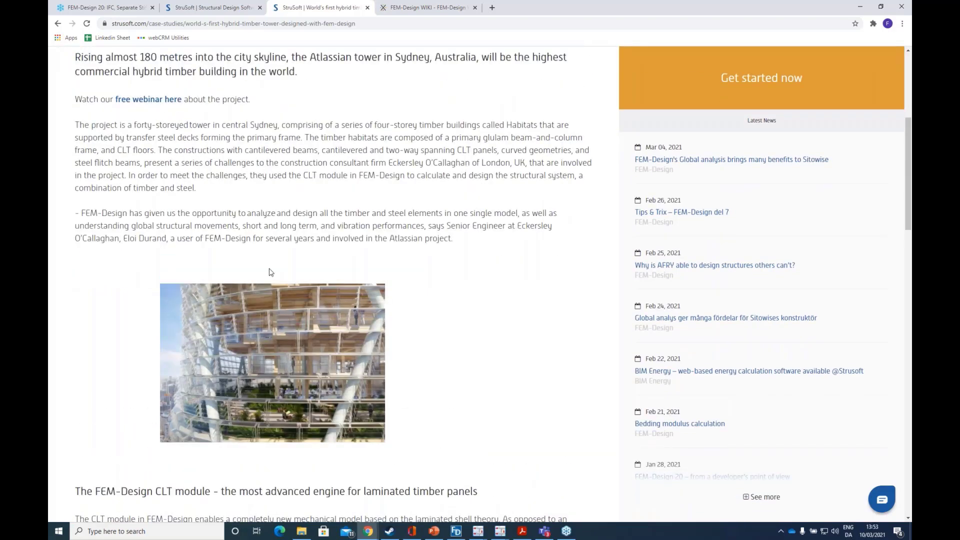
left_click(154, 103)
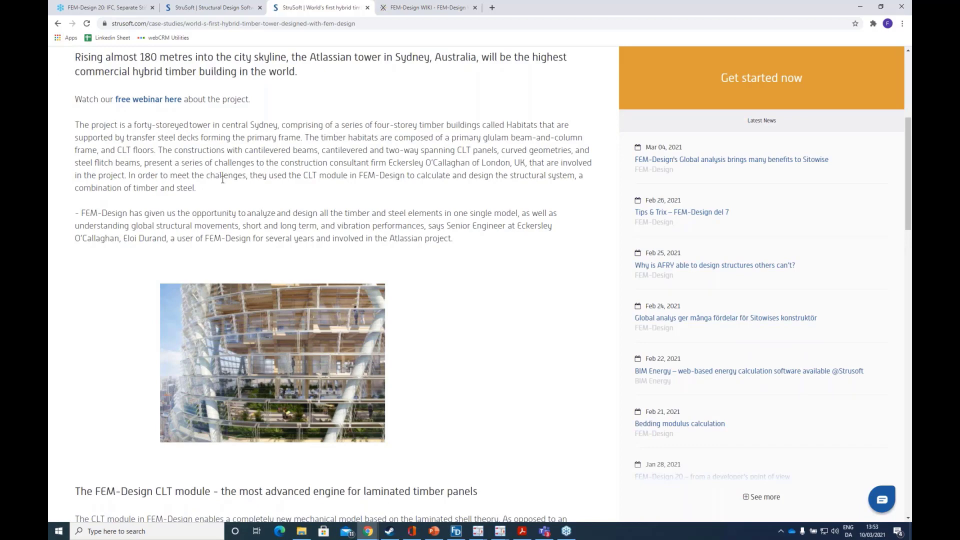
Step: Read the case study's section on the FEM-Design CLT module and view the building model image
scroll(227, 185, "down", 5)
scroll(237, 209, "down", 3)
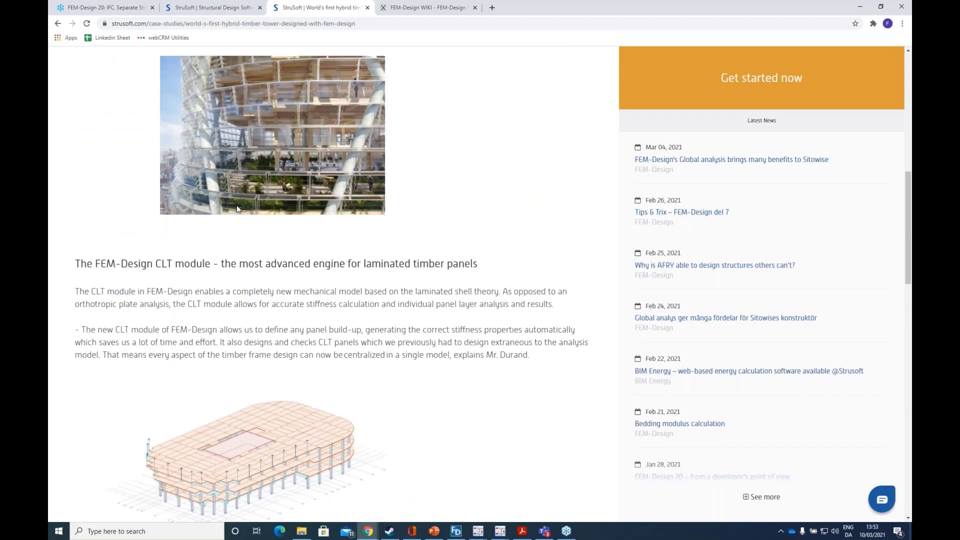
scroll(237, 206, "down", 2)
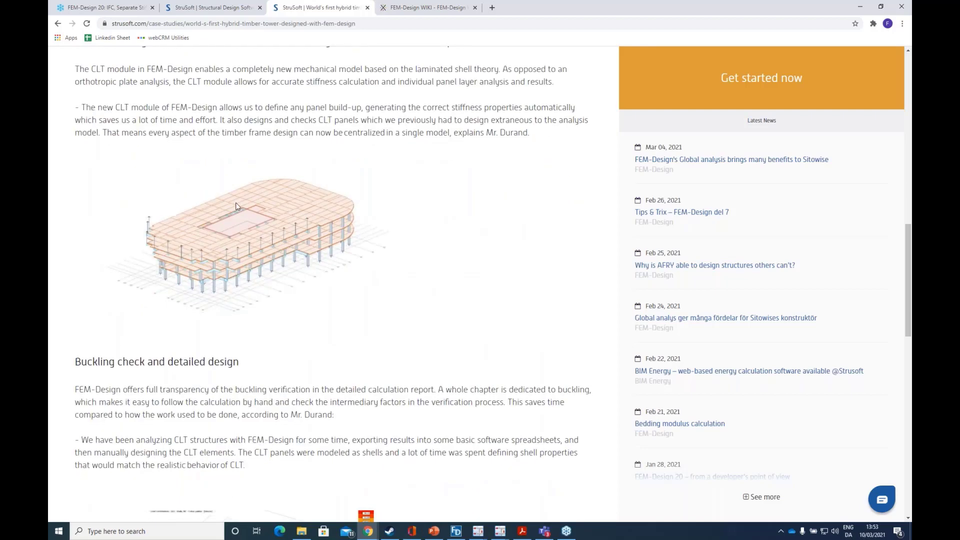
scroll(236, 206, "up", 5)
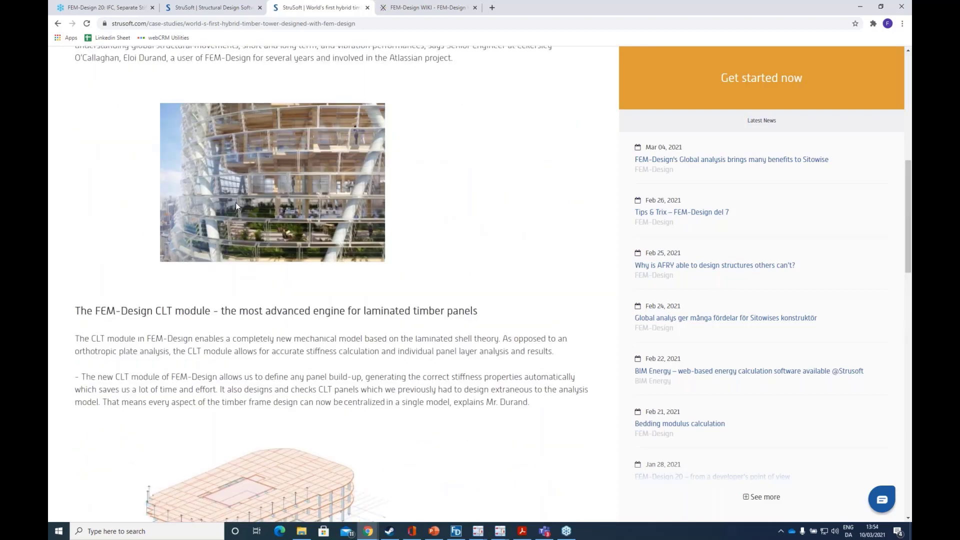
scroll(237, 206, "down", 3)
scroll(237, 206, "up", 4)
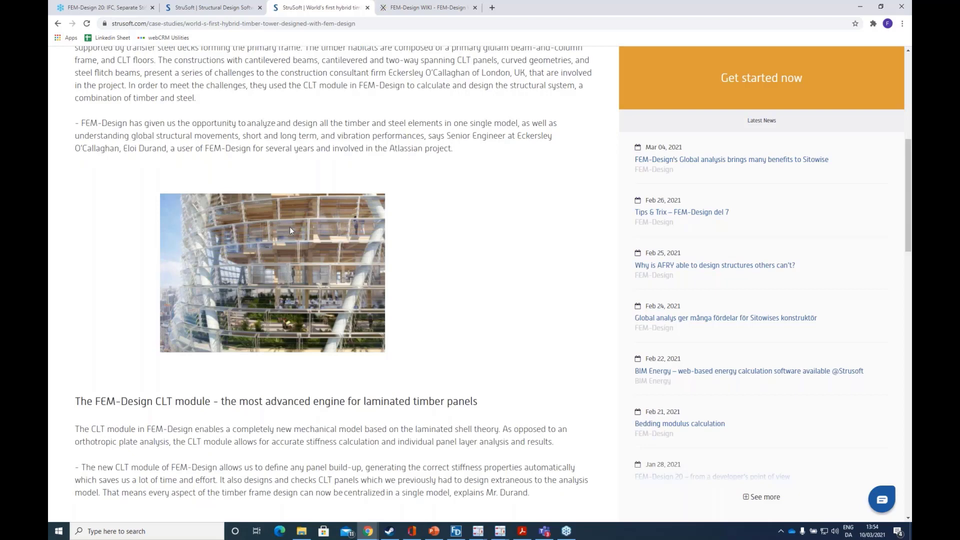
scroll(289, 227, "down", 6)
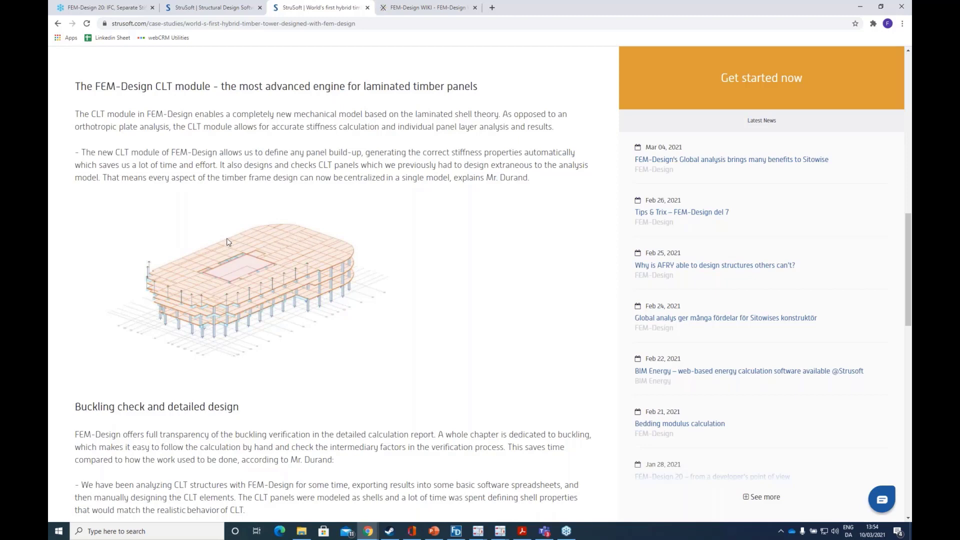
Step: Read the case study's sections on buckling check and detailed design and on CLT on the rise
scroll(268, 290, "down", 7)
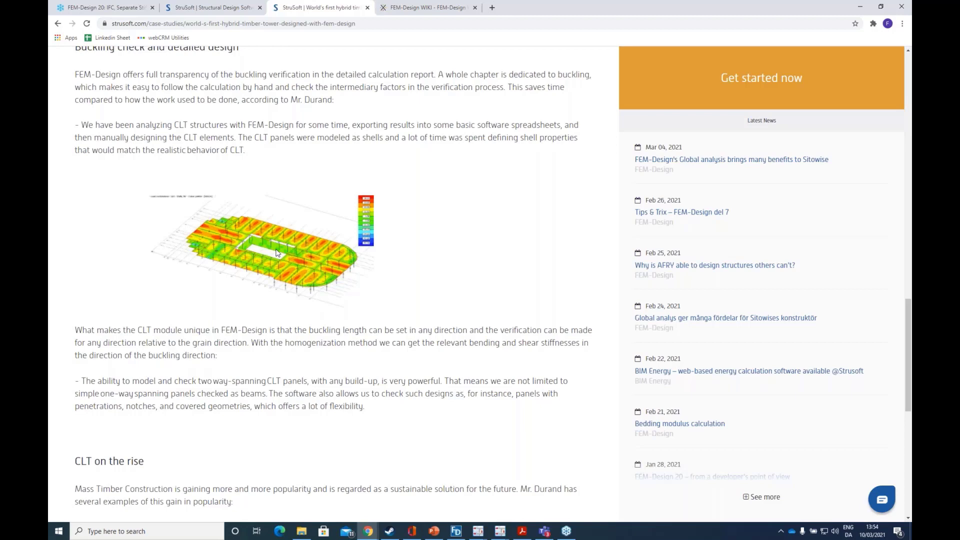
scroll(276, 250, "down", 1)
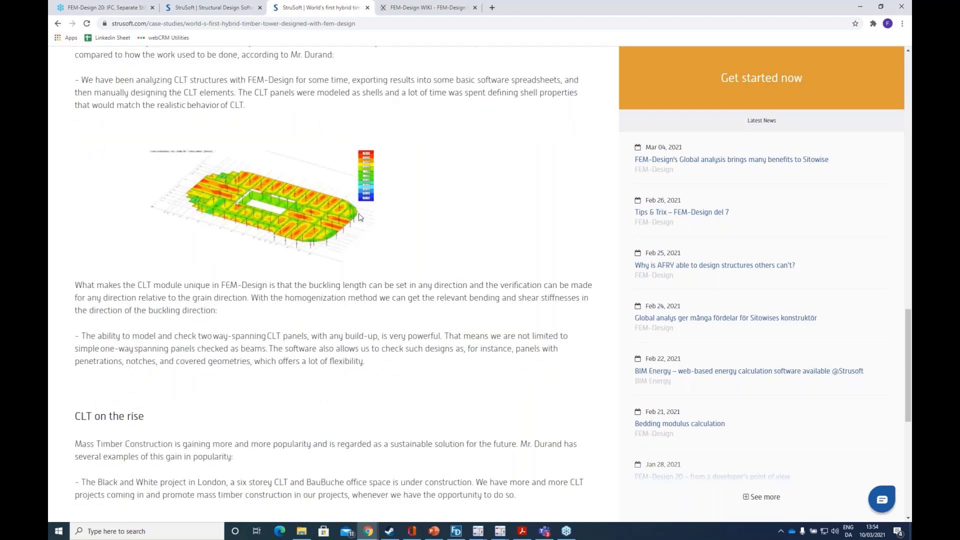
scroll(351, 193, "down", 3)
scroll(475, 280, "down", 2)
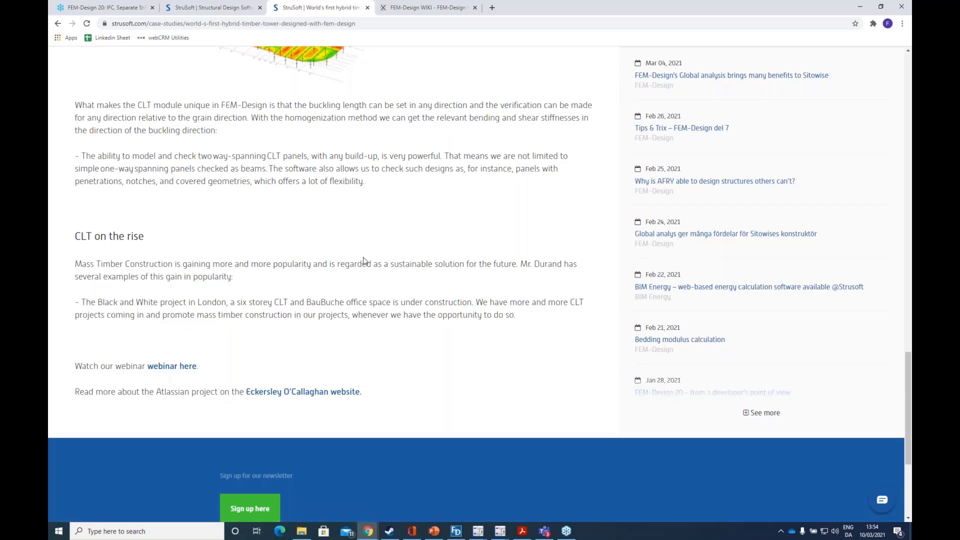
Step: Open the trial license request form through the case study's Get started now option and look over its fields
scroll(364, 260, "up", 10)
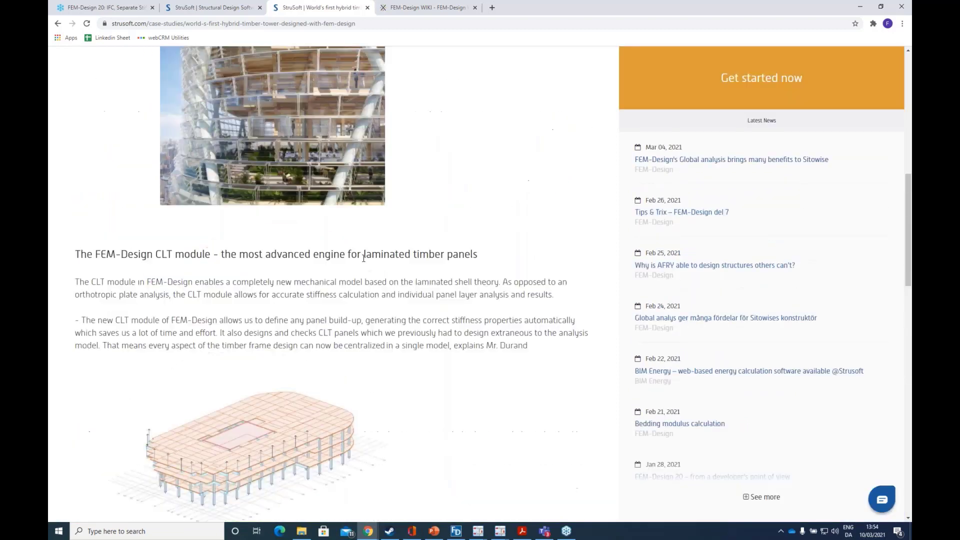
scroll(364, 258, "up", 3)
scroll(401, 142, "up", 1)
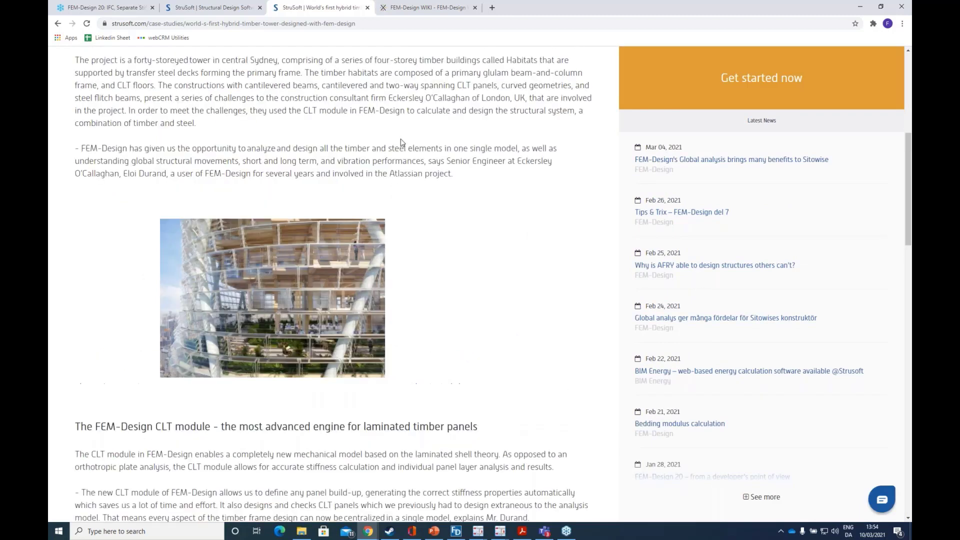
scroll(400, 142, "up", 5)
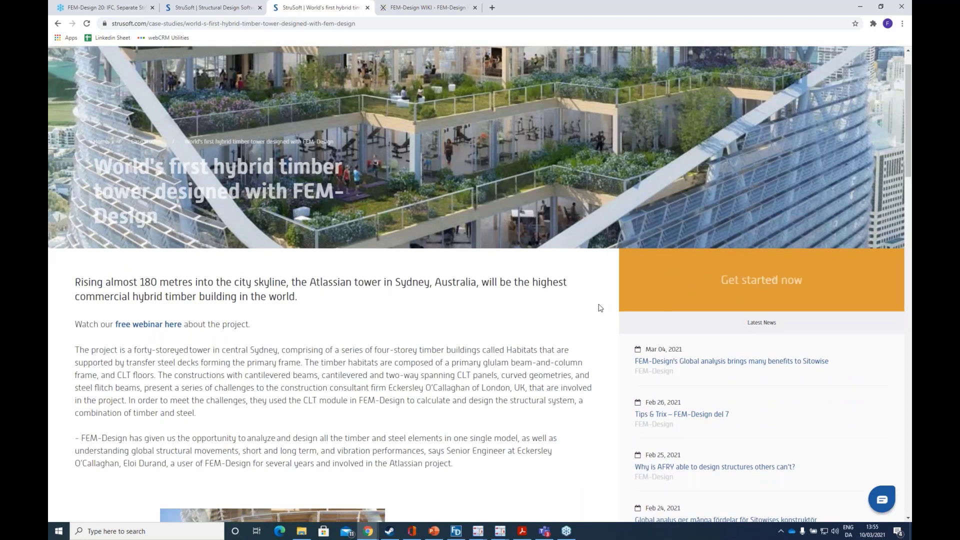
left_click(761, 279)
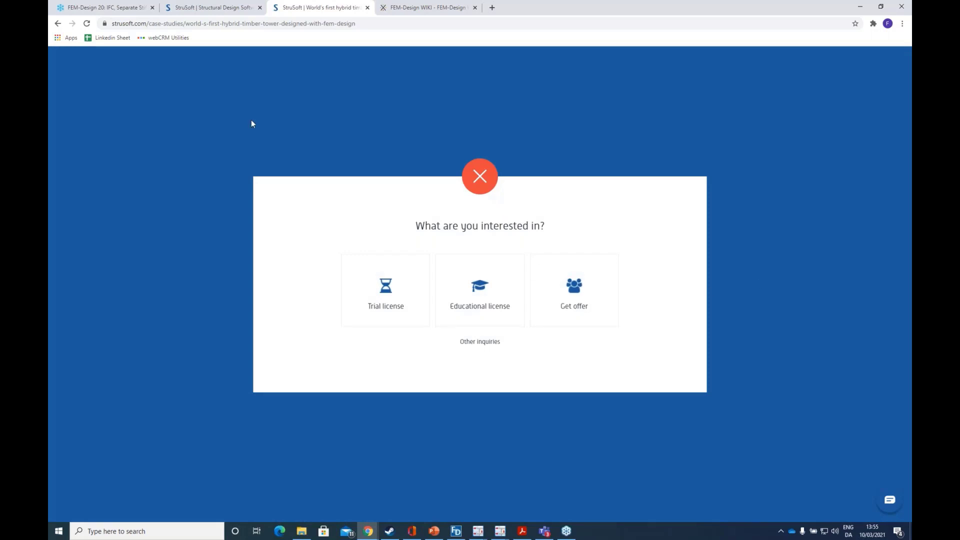
left_click(385, 292)
scroll(695, 253, "down", 4)
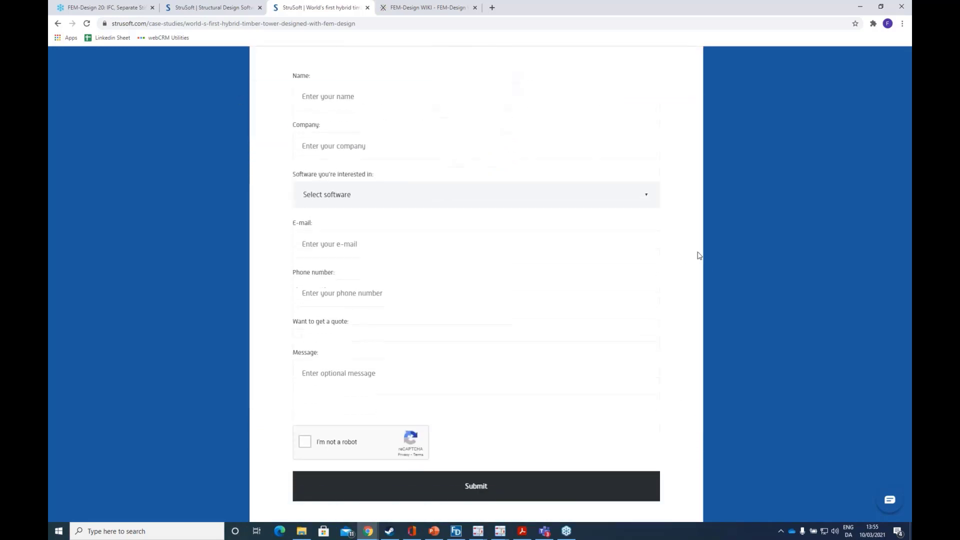
scroll(314, 212, "up", 4)
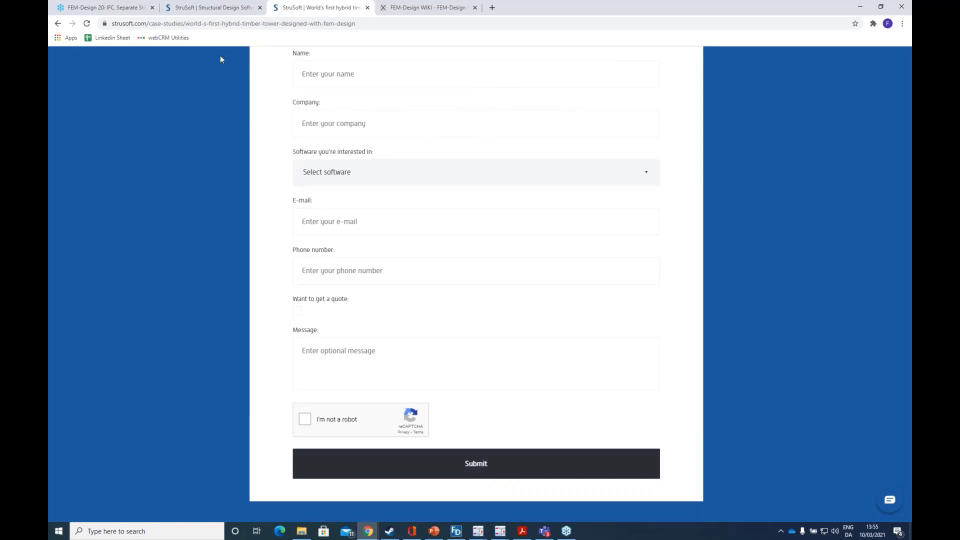
Step: Switch to the StruSoft Introduction presentation in PowerPoint
left_click(434, 530)
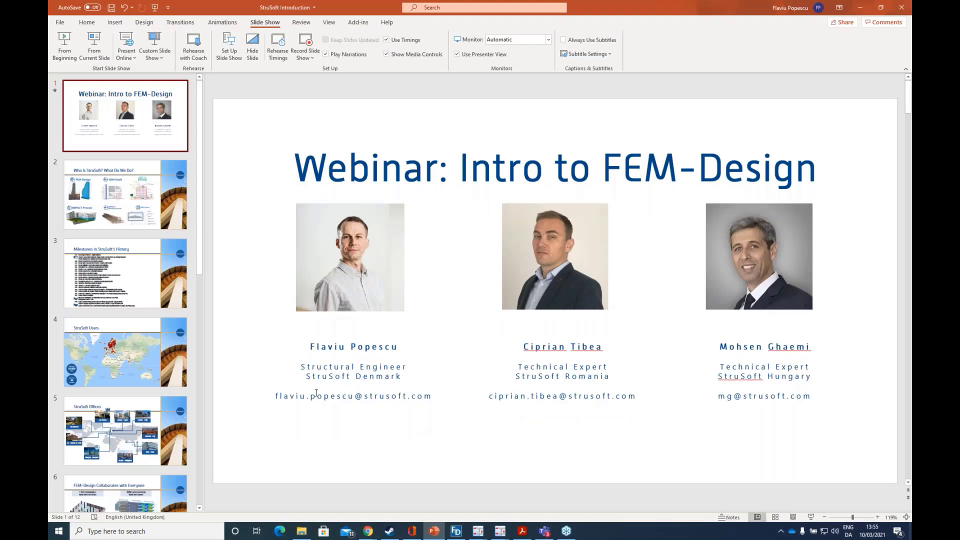